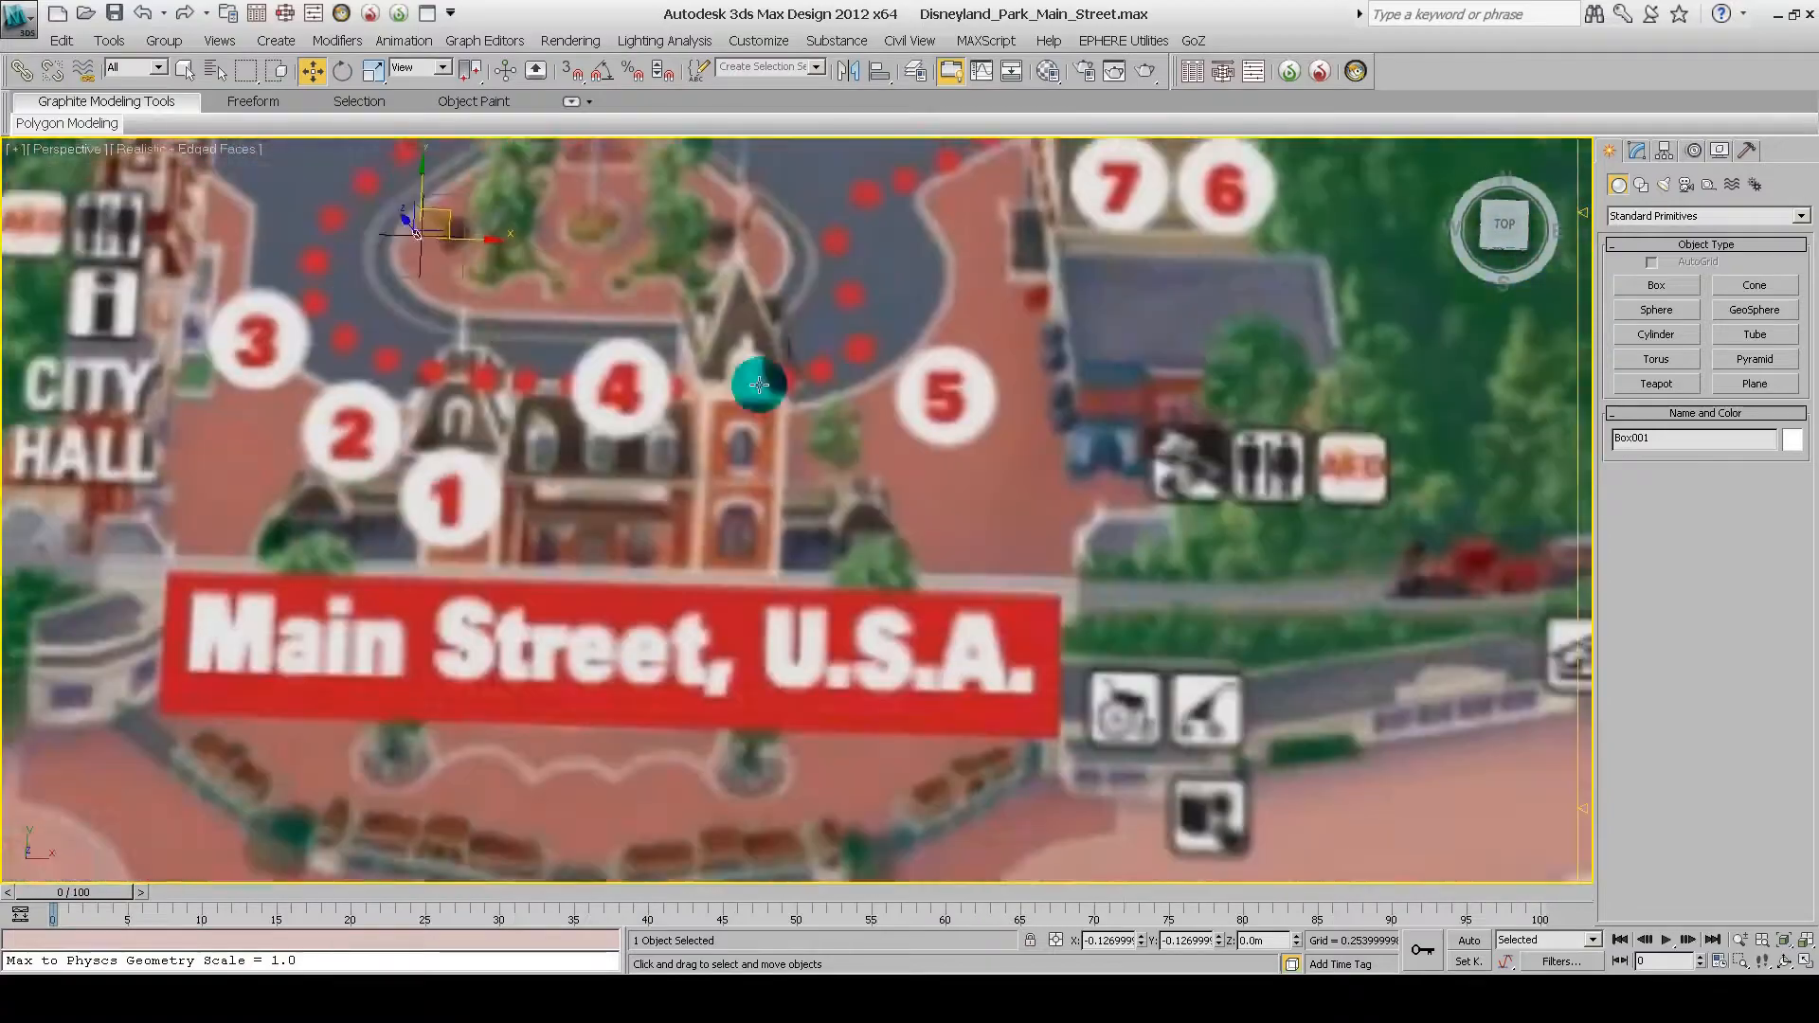
# Step: Examine the park map around Main Street, U.S.A. and Adventureland from above and at an angle
pyautogui.scroll(-2, 661, 568)
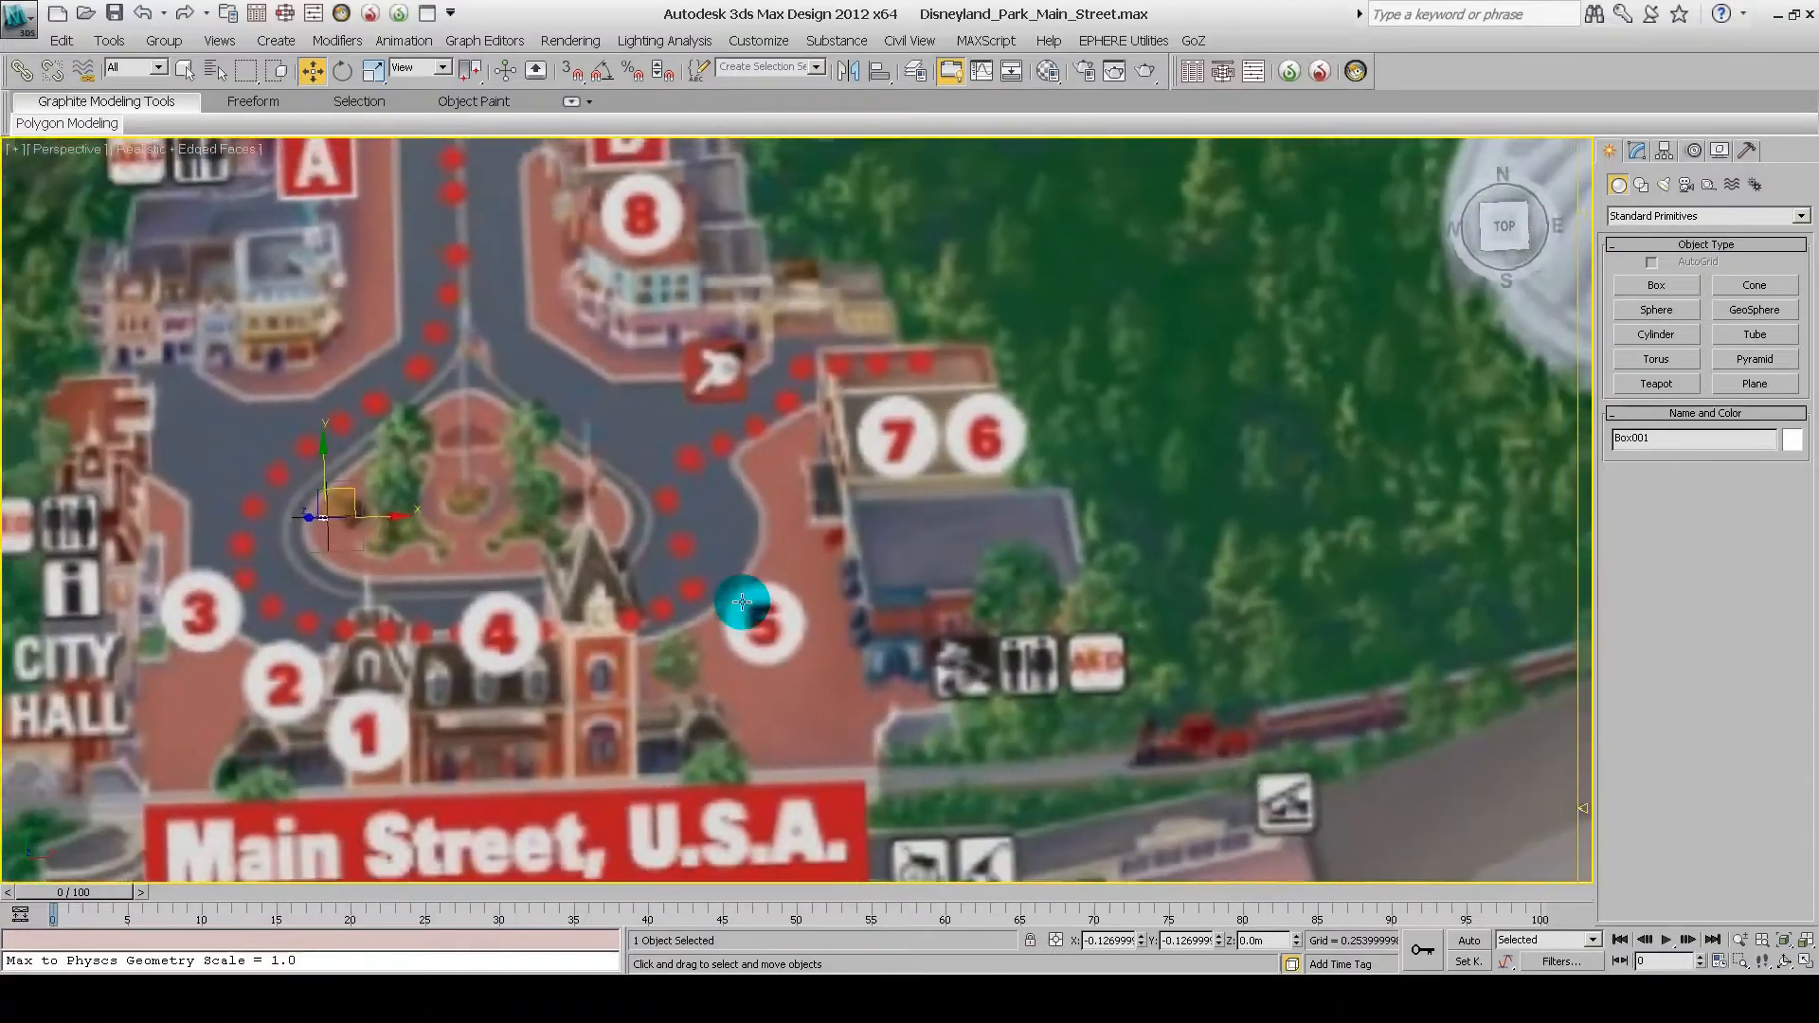
pyautogui.moveTo(821, 288); pyautogui.dragTo(917, 455, button='middle')
pyautogui.scroll(-1, 820, 637)
pyautogui.keyDown('alt'); pyautogui.moveTo(820, 638); pyautogui.dragTo(796, 379, button='middle'); pyautogui.keyUp('alt')
pyautogui.moveTo(796, 284); pyautogui.dragTo(968, 456, button='middle')
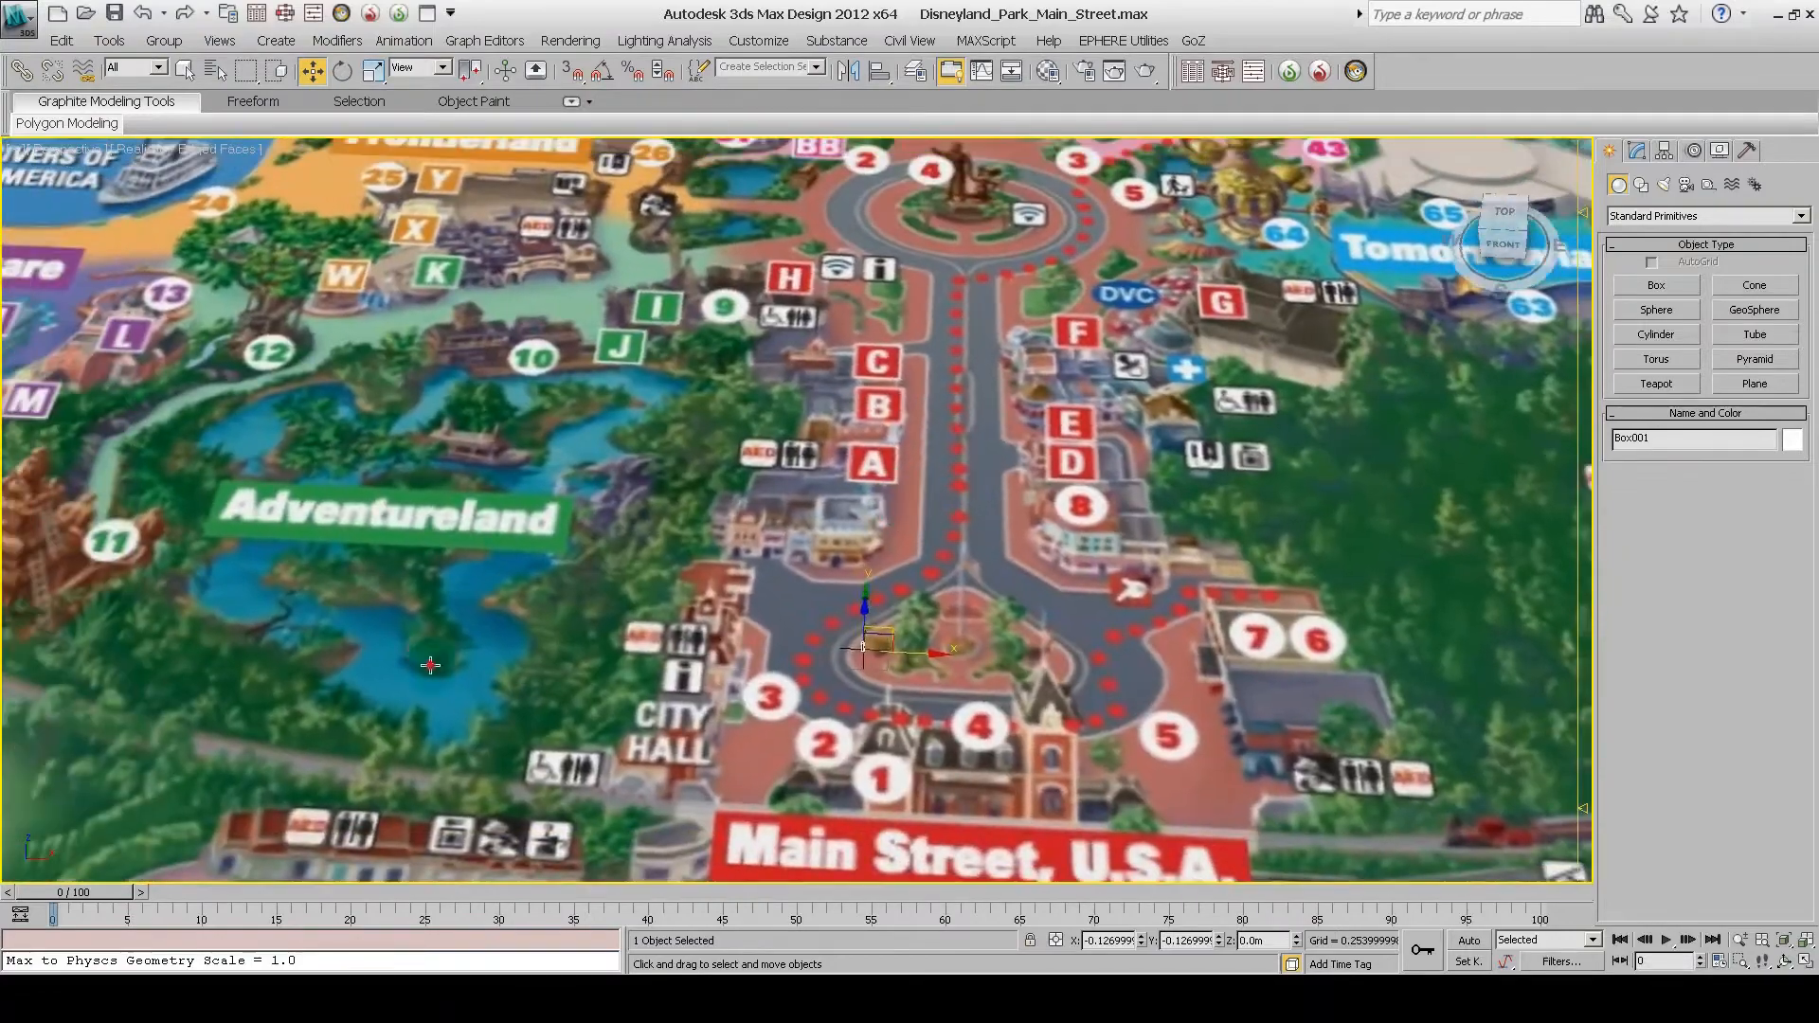
pyautogui.moveTo(1125, 522); pyautogui.dragTo(764, 679, button='middle')
pyautogui.scroll(-1, 872, 467)
pyautogui.moveTo(1060, 252); pyautogui.dragTo(1032, 479, button='middle')
pyautogui.moveTo(931, 784); pyautogui.dragTo(787, 535, button='middle')
pyautogui.scroll(-4, 840, 549)
# Step: Start a new, empty scene in place of the Main Street map scene
pyautogui.click(19, 19)
pyautogui.click(67, 121)
pyautogui.click(937, 574)
pyautogui.moveTo(752, 414); pyautogui.dragTo(799, 584, button='middle')
pyautogui.keyDown('alt'); pyautogui.moveTo(826, 499); pyautogui.dragTo(116, 915, button='middle'); pyautogui.keyUp('alt')
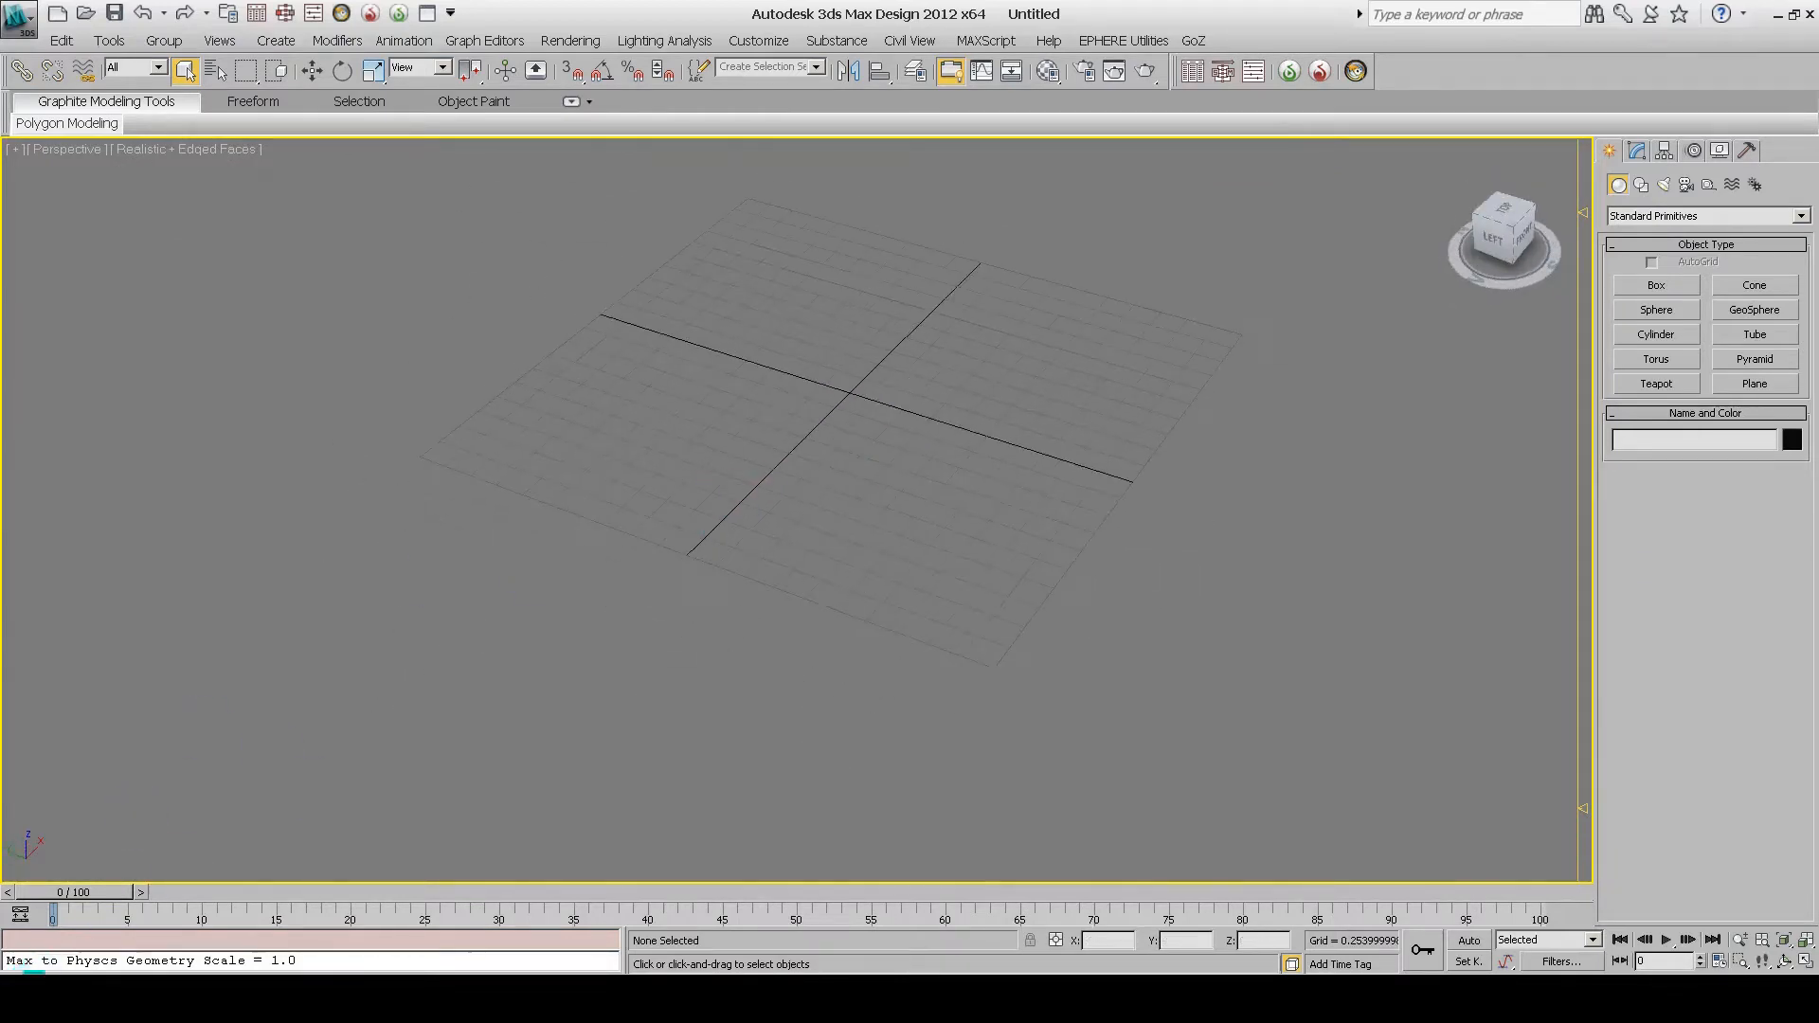
# Step: Open Wacom Tablet Properties, look at the function choices for the grip pen's Middle Click button, and close it
pyautogui.click(33, 997)
pyautogui.write('wac')
pyautogui.click(94, 540)
pyautogui.click(1042, 536)
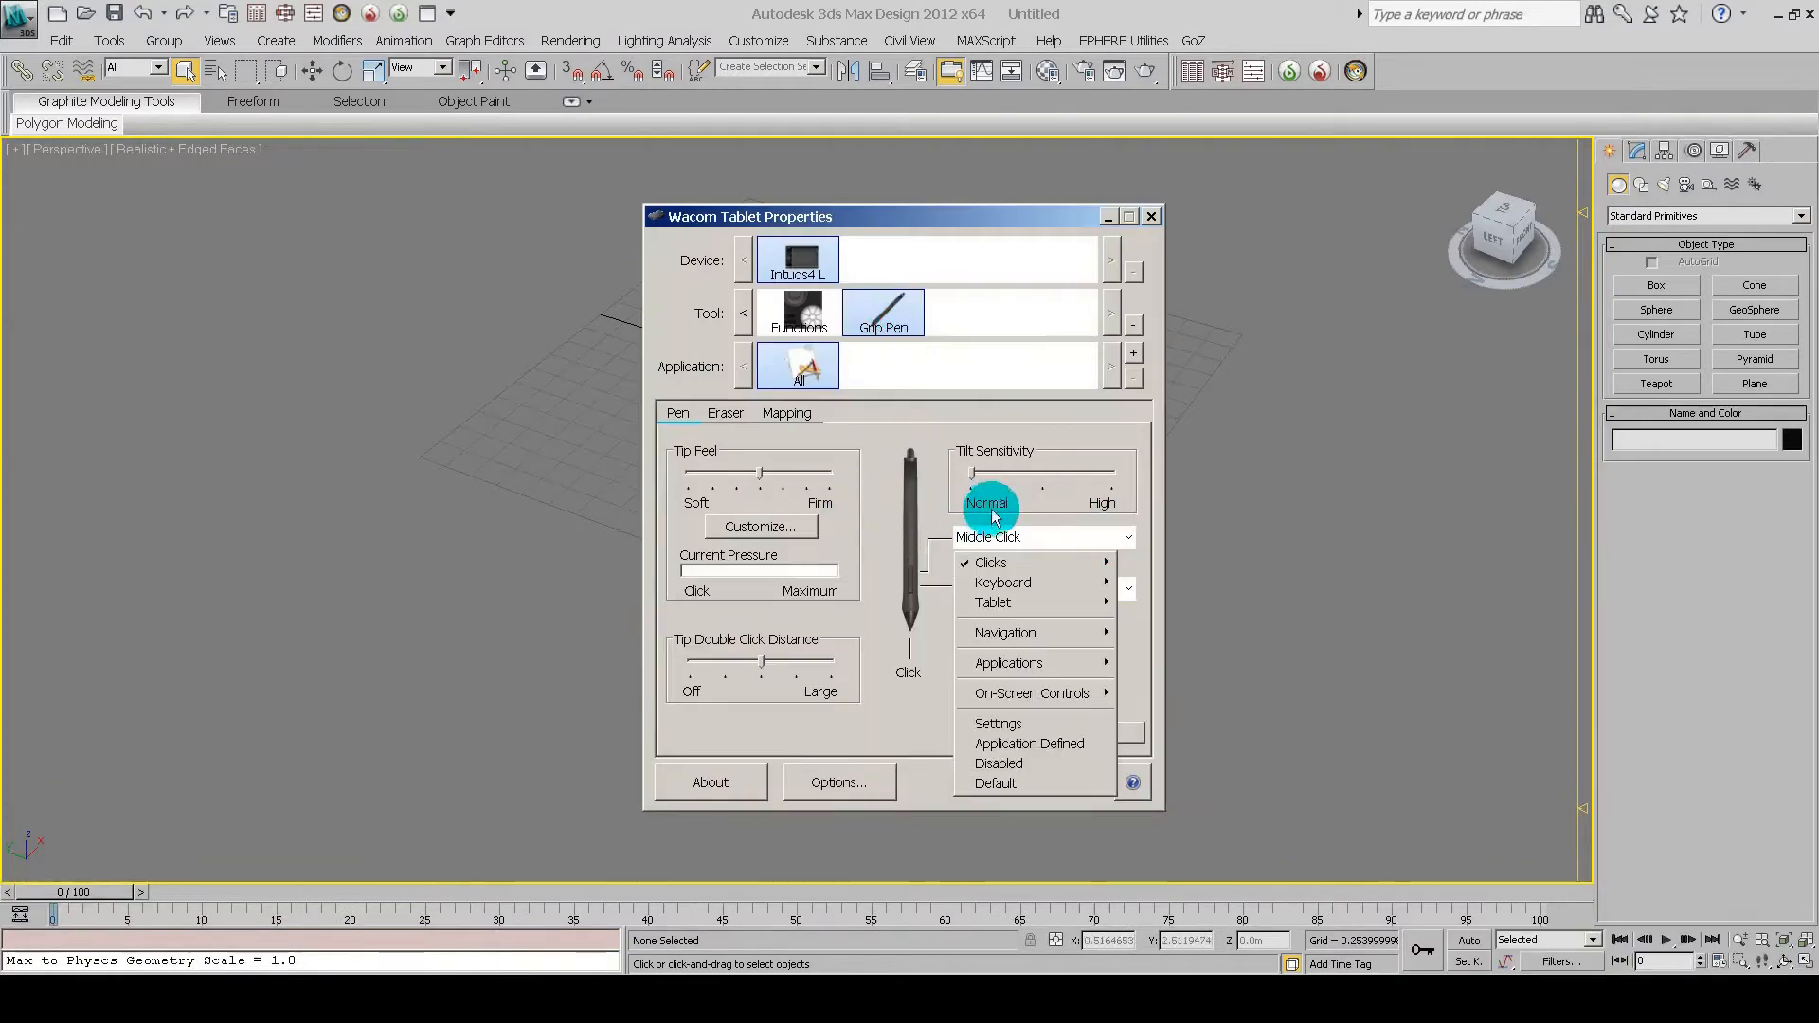
pyautogui.click(932, 843)
pyautogui.click(1151, 216)
pyautogui.moveTo(738, 581); pyautogui.dragTo(202, 868, button='middle')
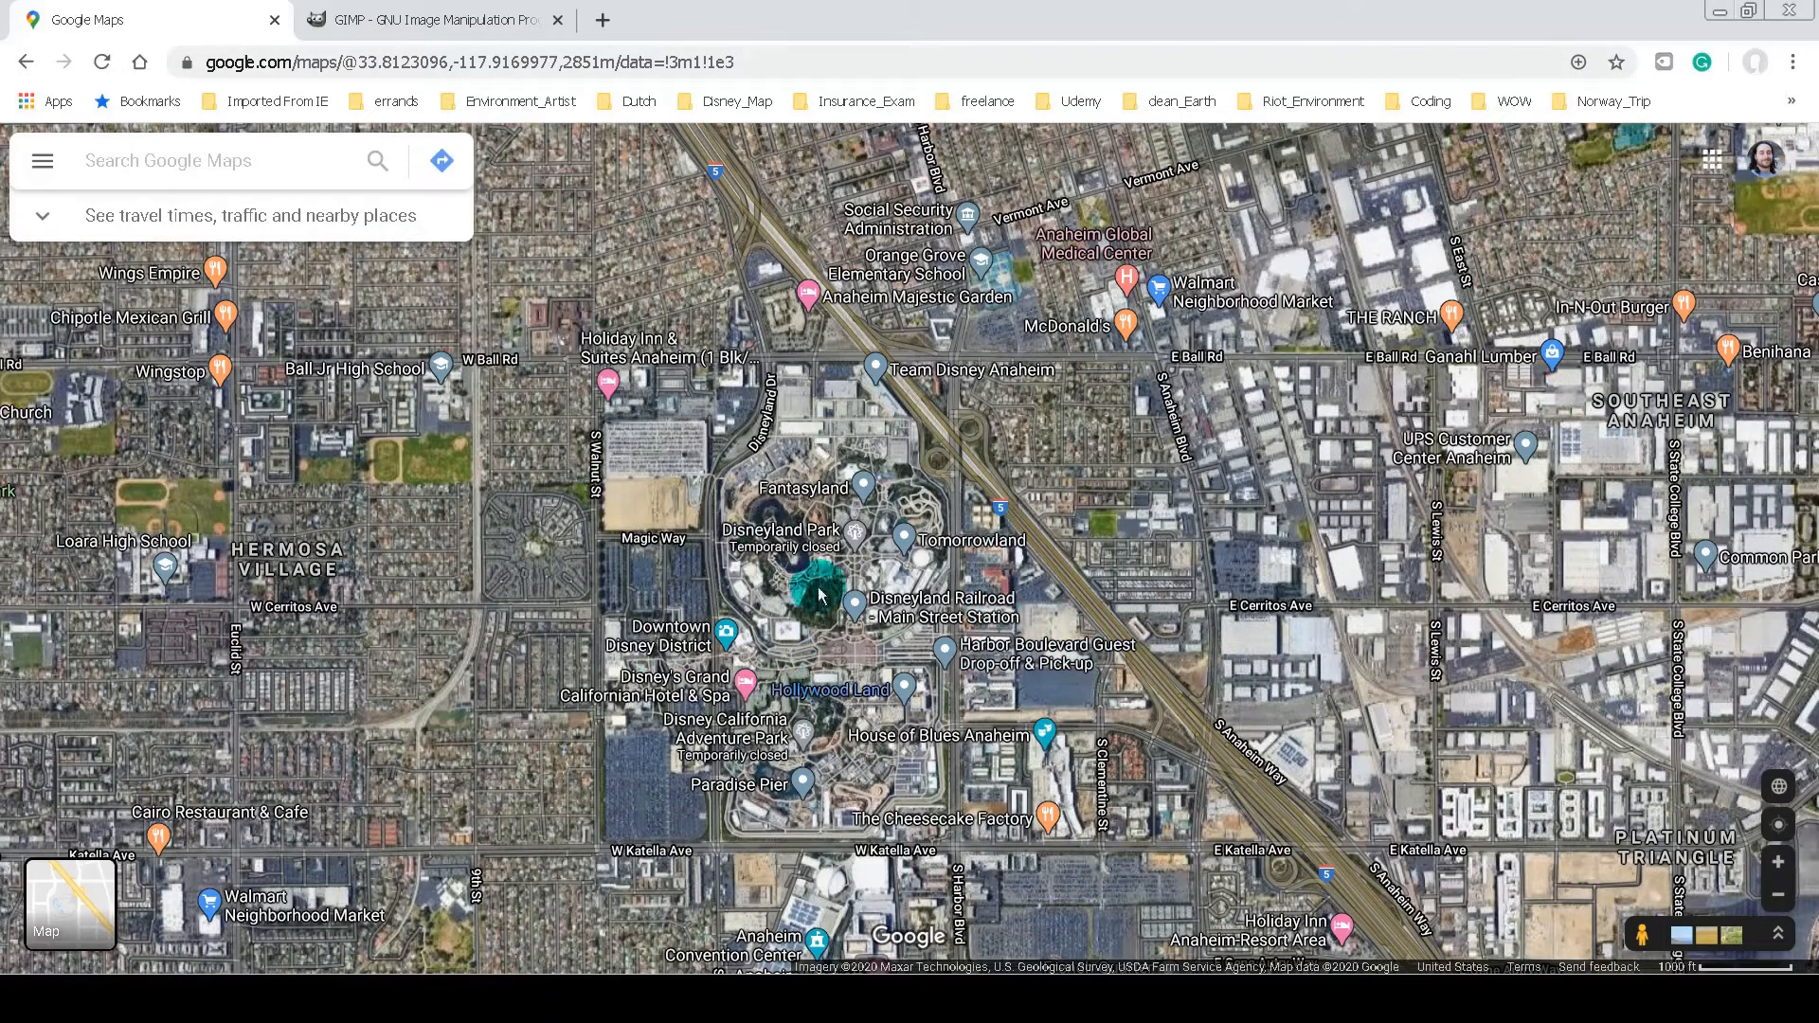
# Step: Zoom the Google Maps satellite view in on Disneyland Park and turn the map labels off
pyautogui.moveTo(813, 620)
pyautogui.mouseDown()
pyautogui.moveTo(812, 658)
pyautogui.moveTo(813, 614)
pyautogui.mouseUp()
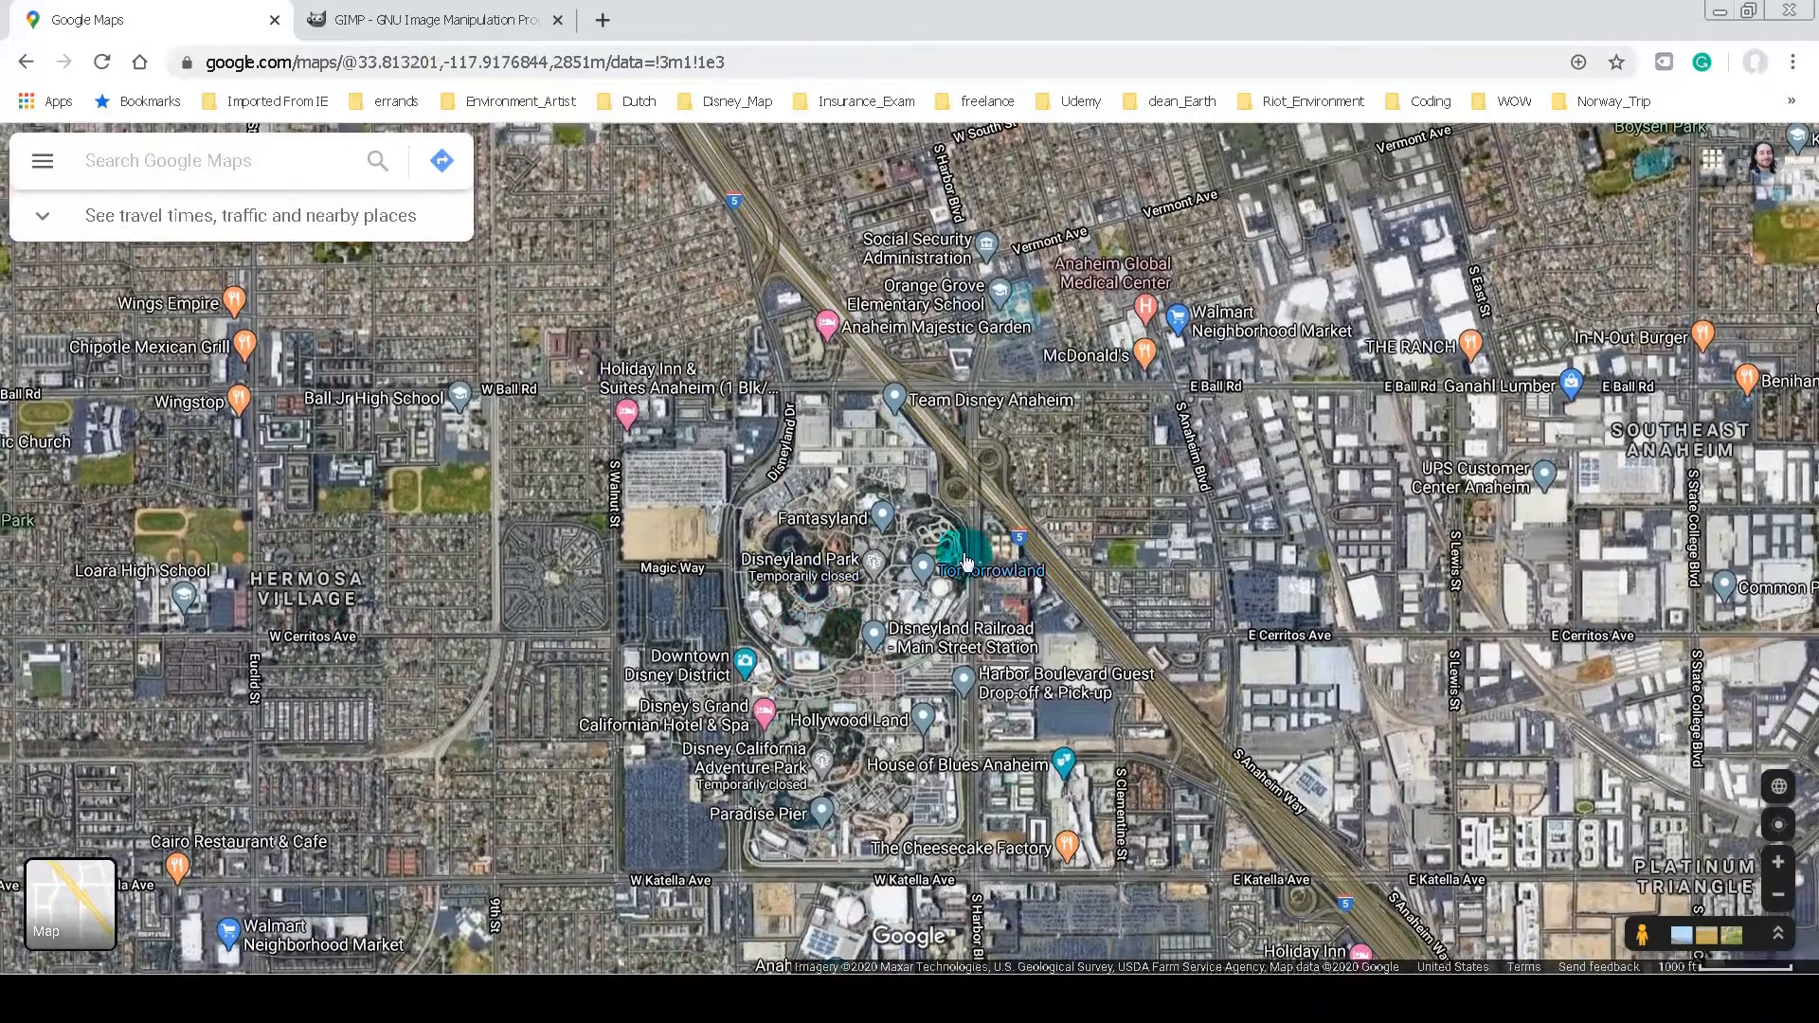
pyautogui.moveTo(676, 418); pyautogui.dragTo(671, 393)
pyautogui.click(1779, 862)
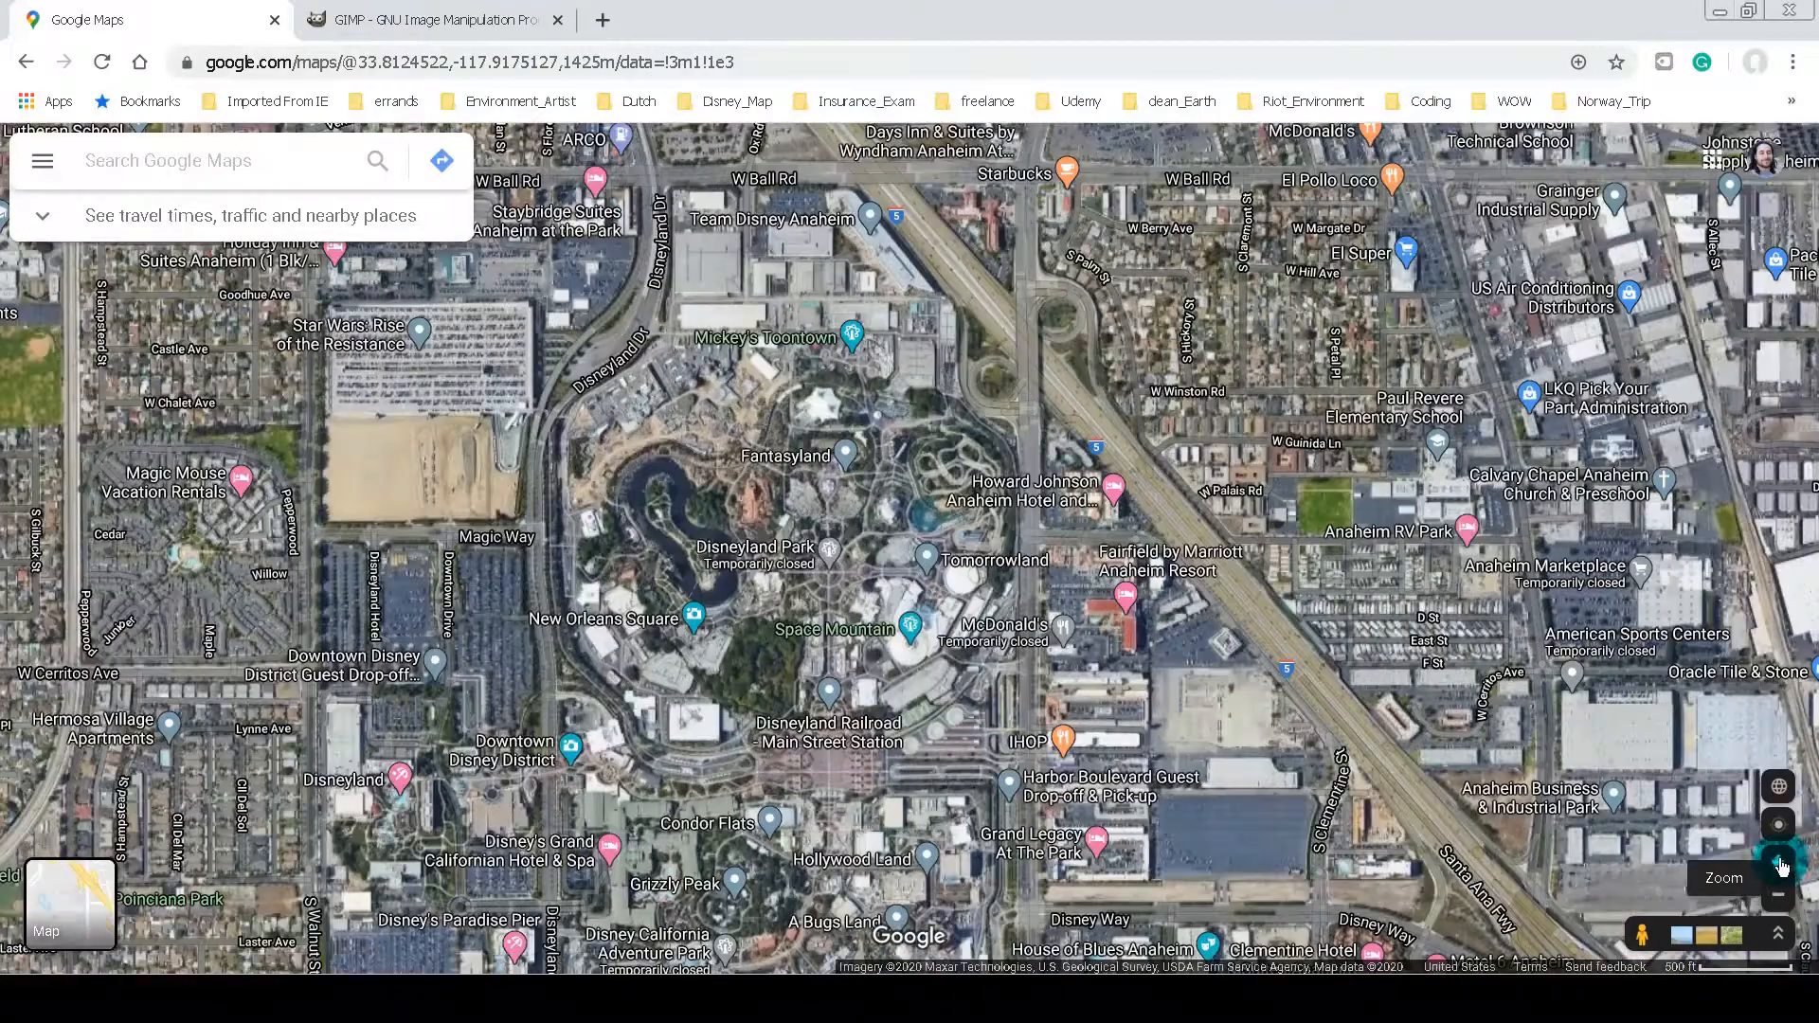
pyautogui.click(1779, 862)
pyautogui.click(42, 160)
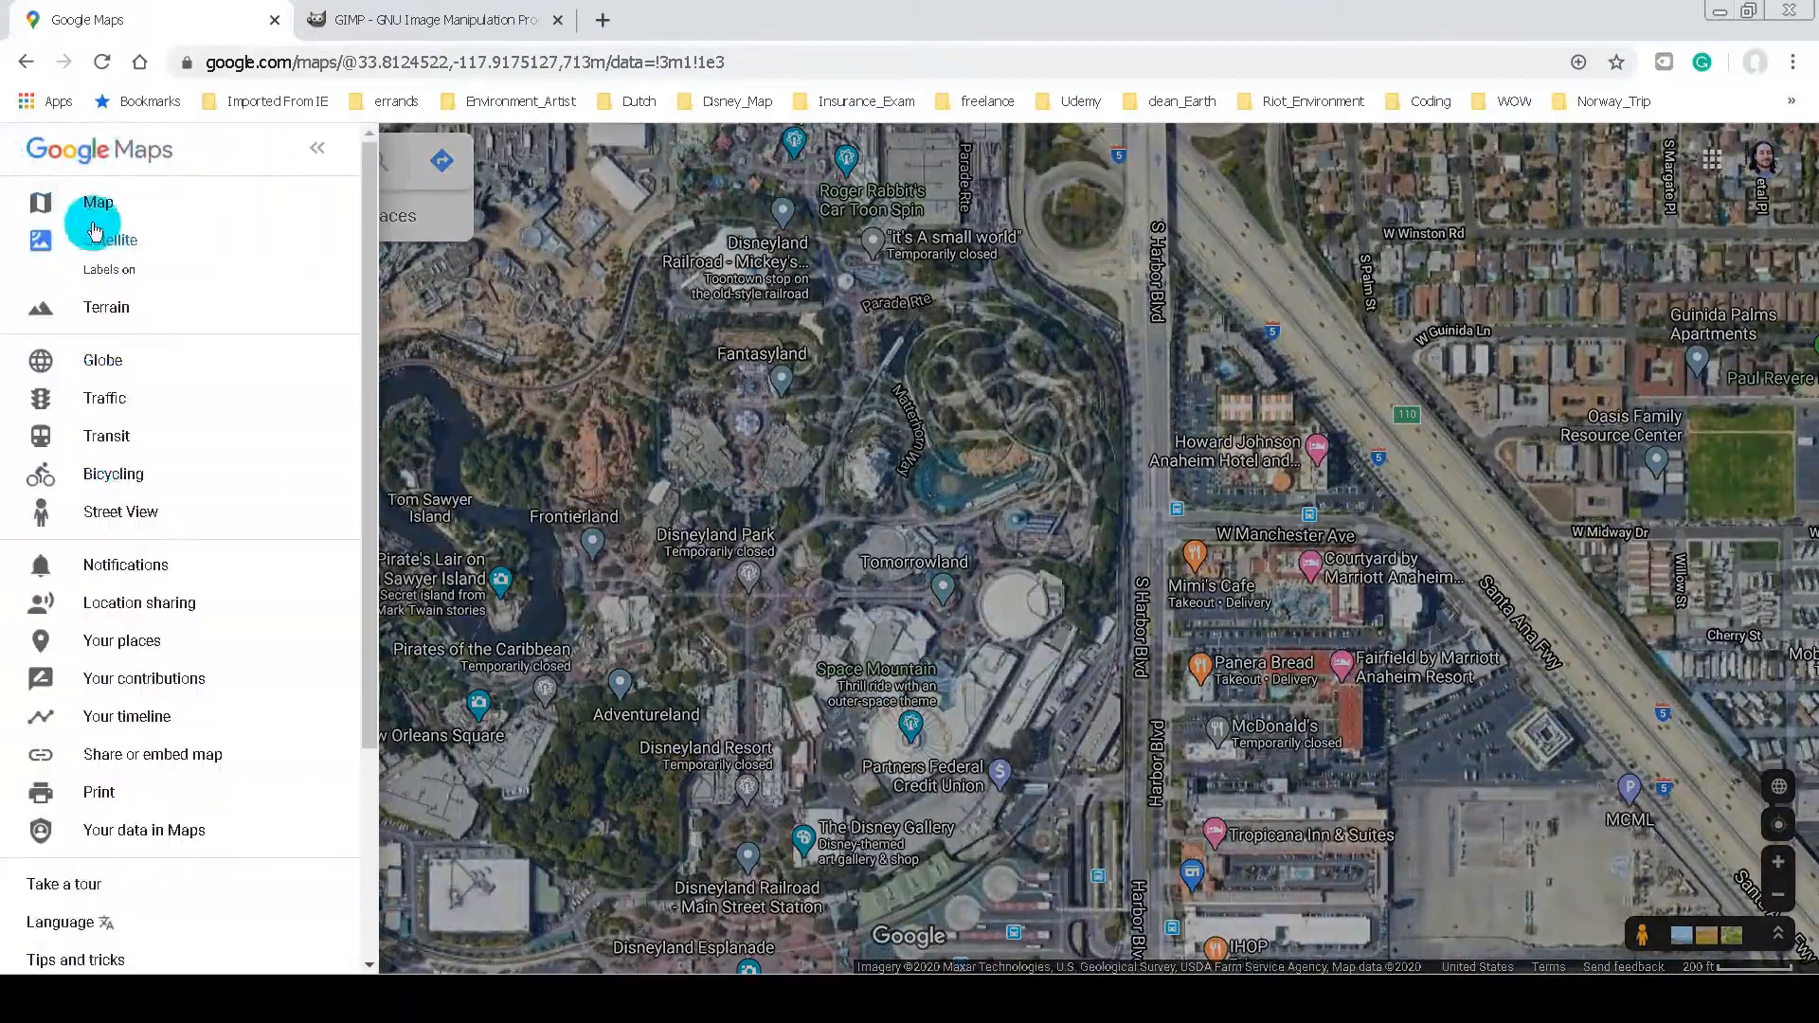
pyautogui.click(112, 475)
# Step: Frame the whole of Disneyland Park in full-screen satellite view, capture the screen, and leave full screen
pyautogui.press('F11')
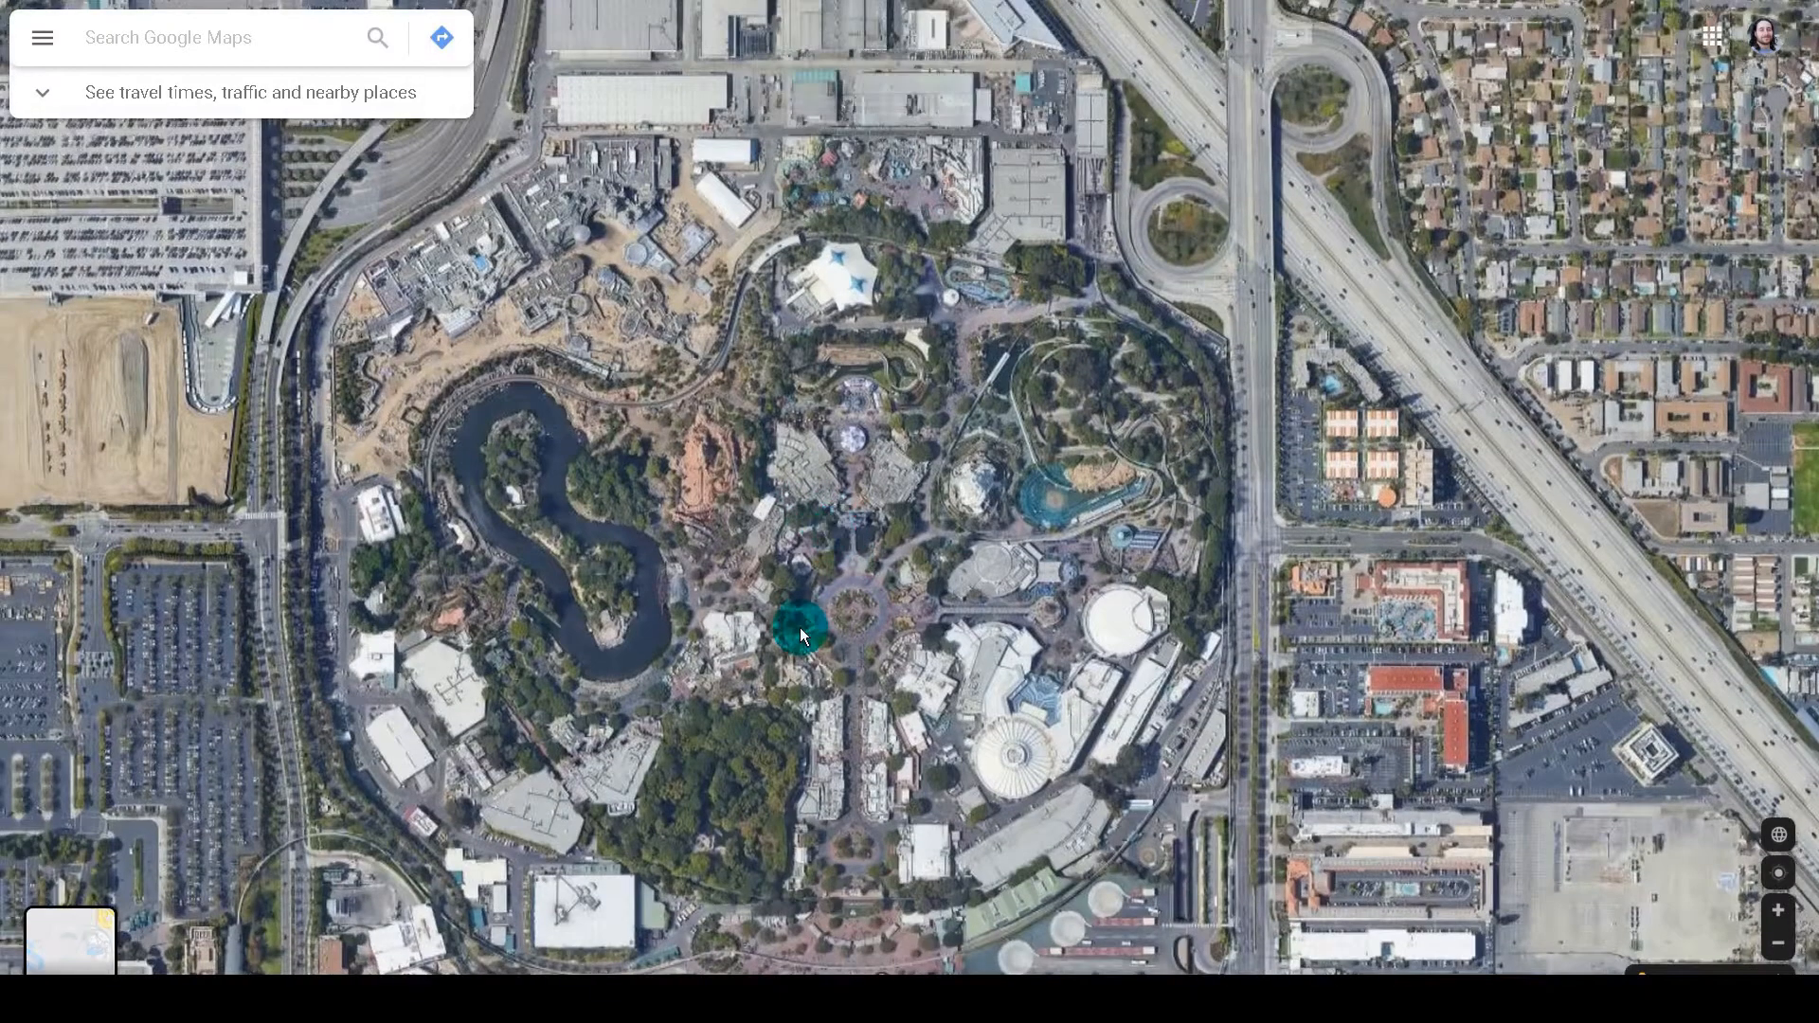
pyautogui.moveTo(799, 627); pyautogui.dragTo(816, 601)
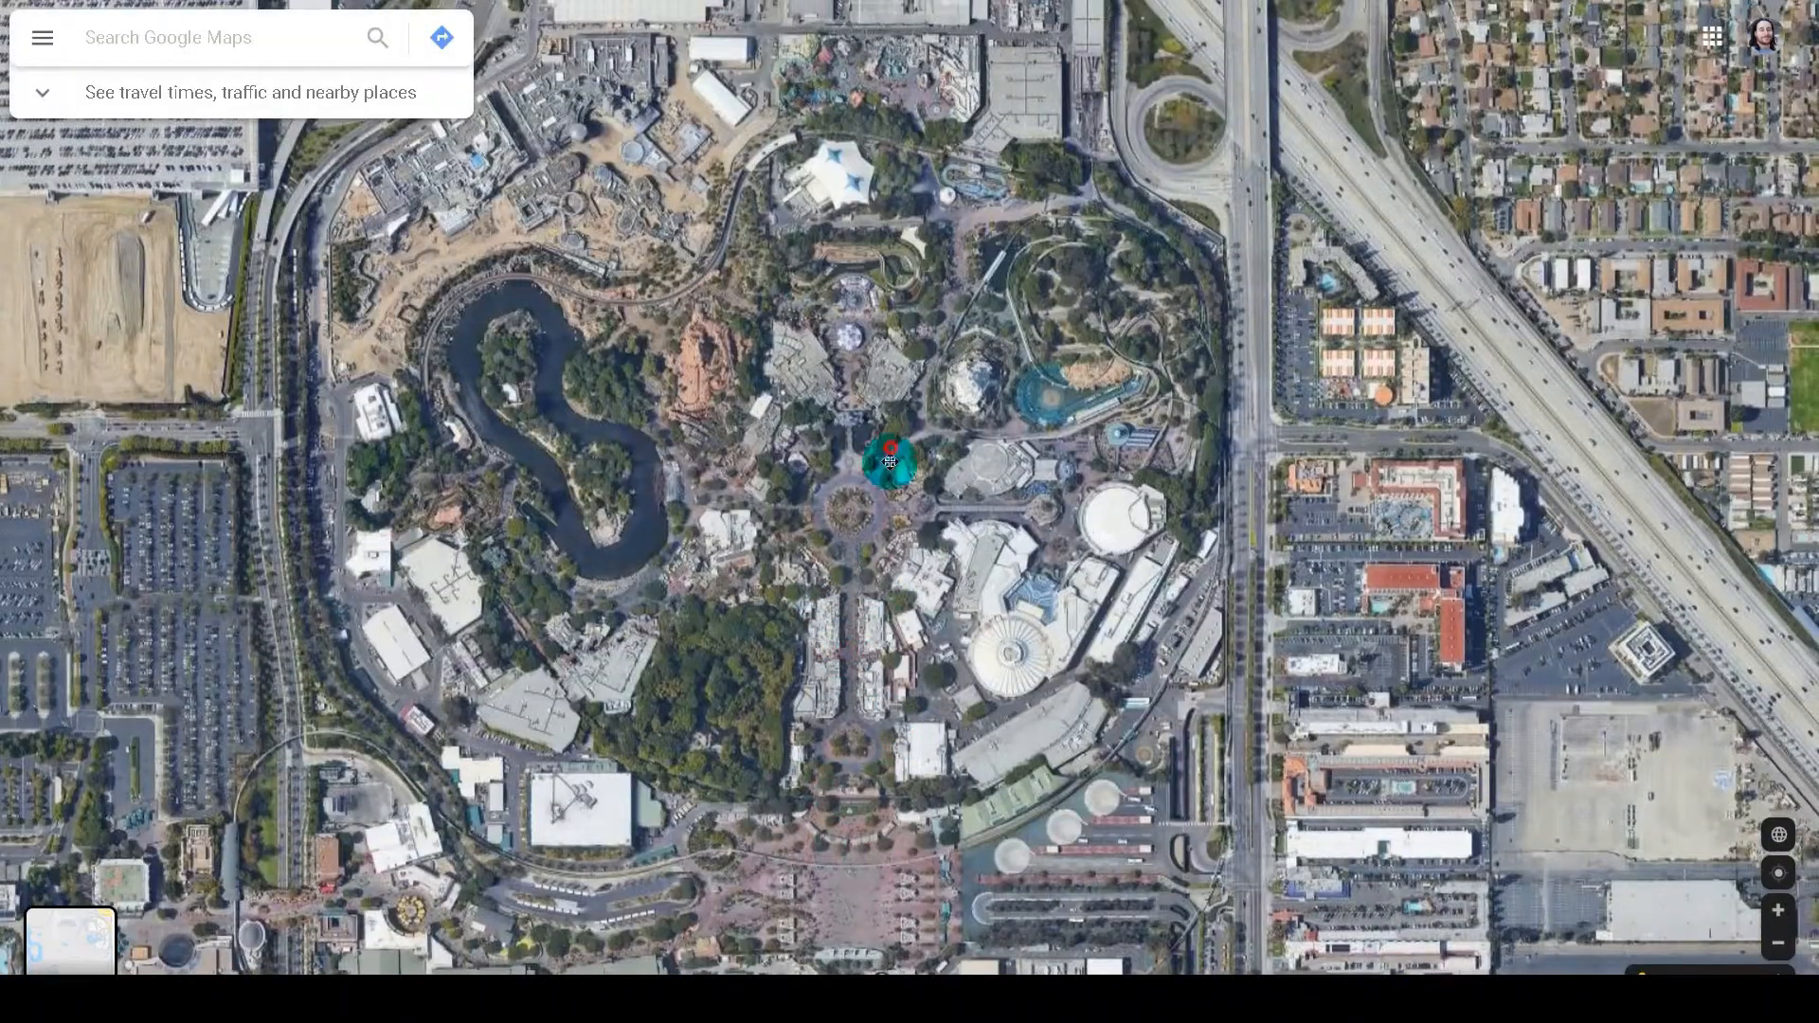
pyautogui.moveTo(883, 434); pyautogui.dragTo(951, 526)
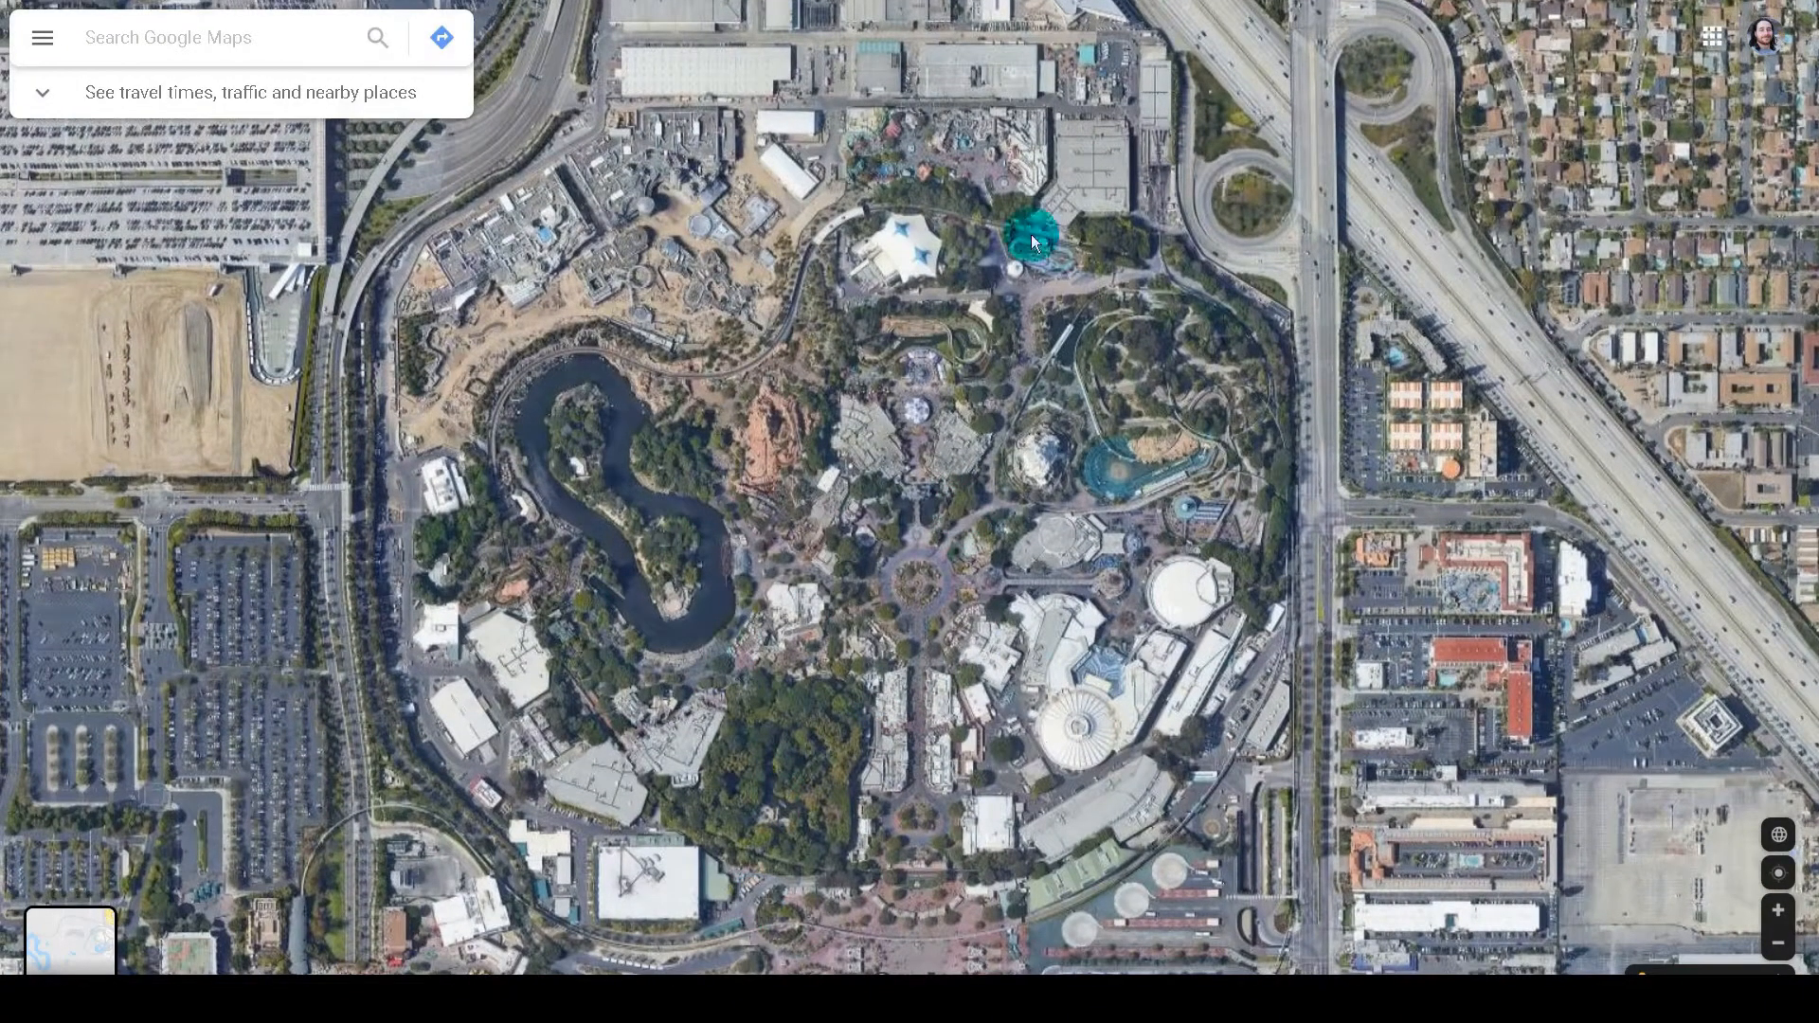
pyautogui.moveTo(860, 866); pyautogui.dragTo(796, 861)
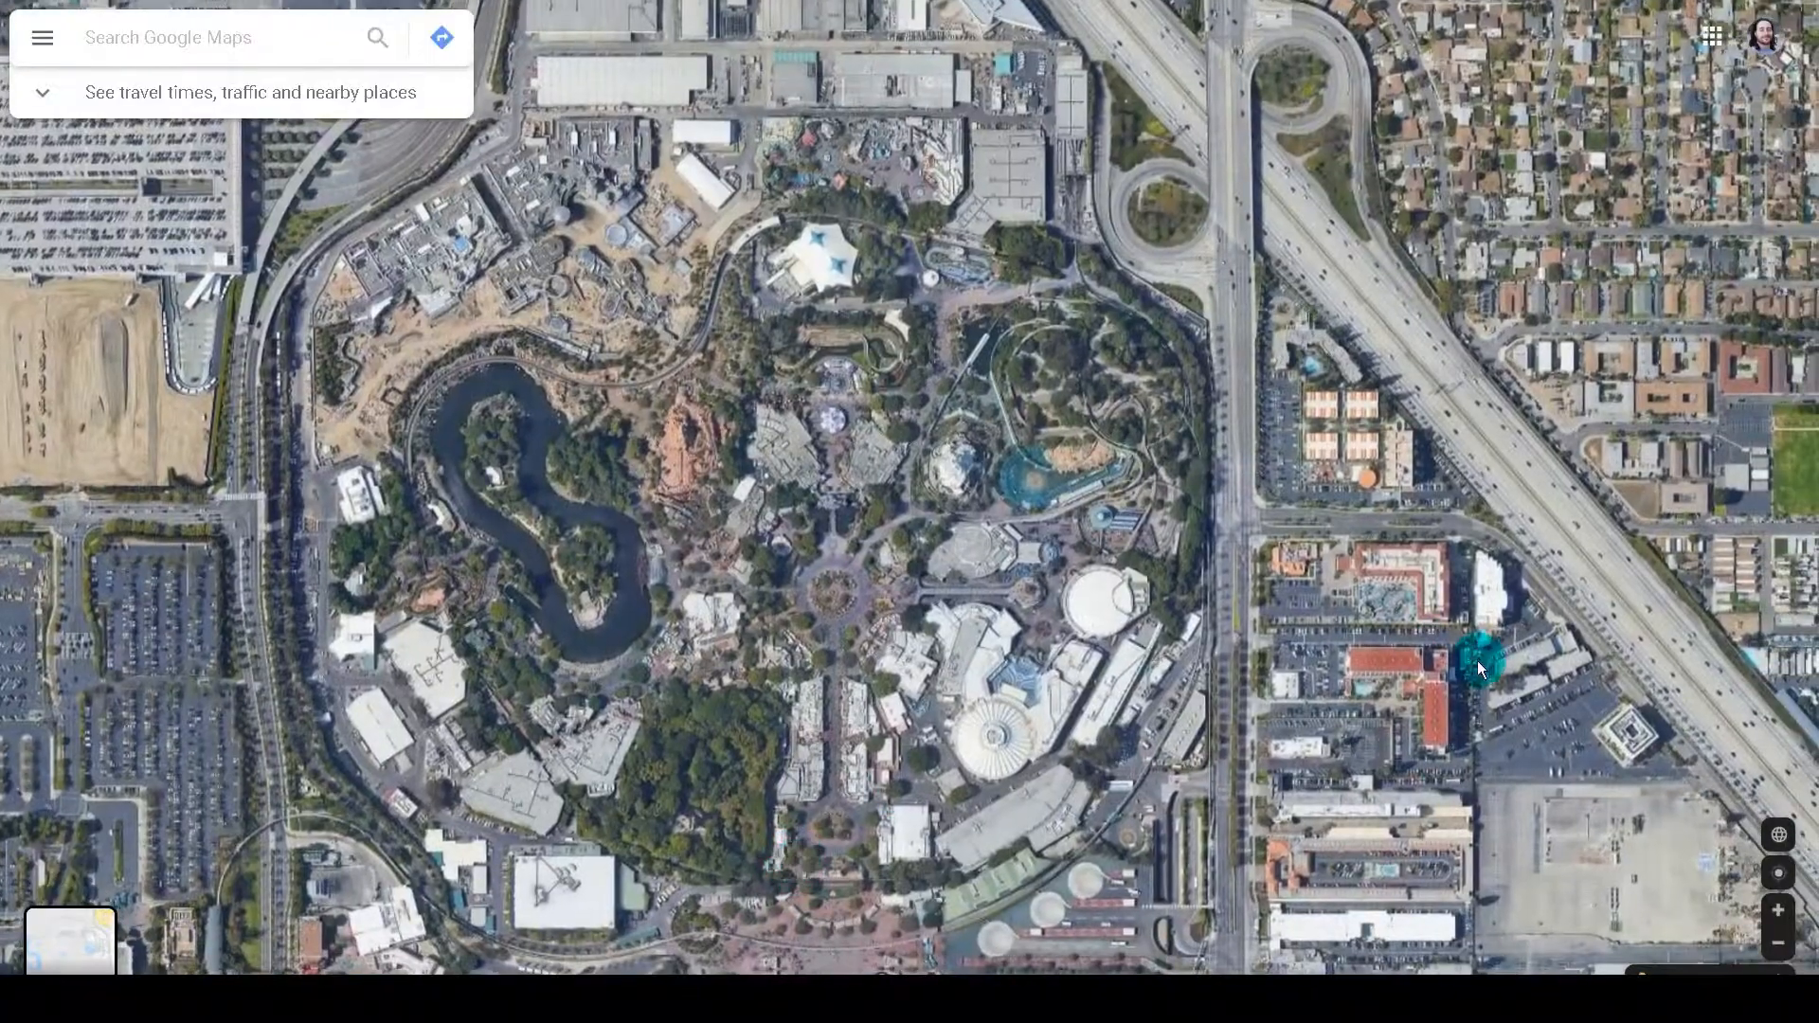
pyautogui.press('F11')
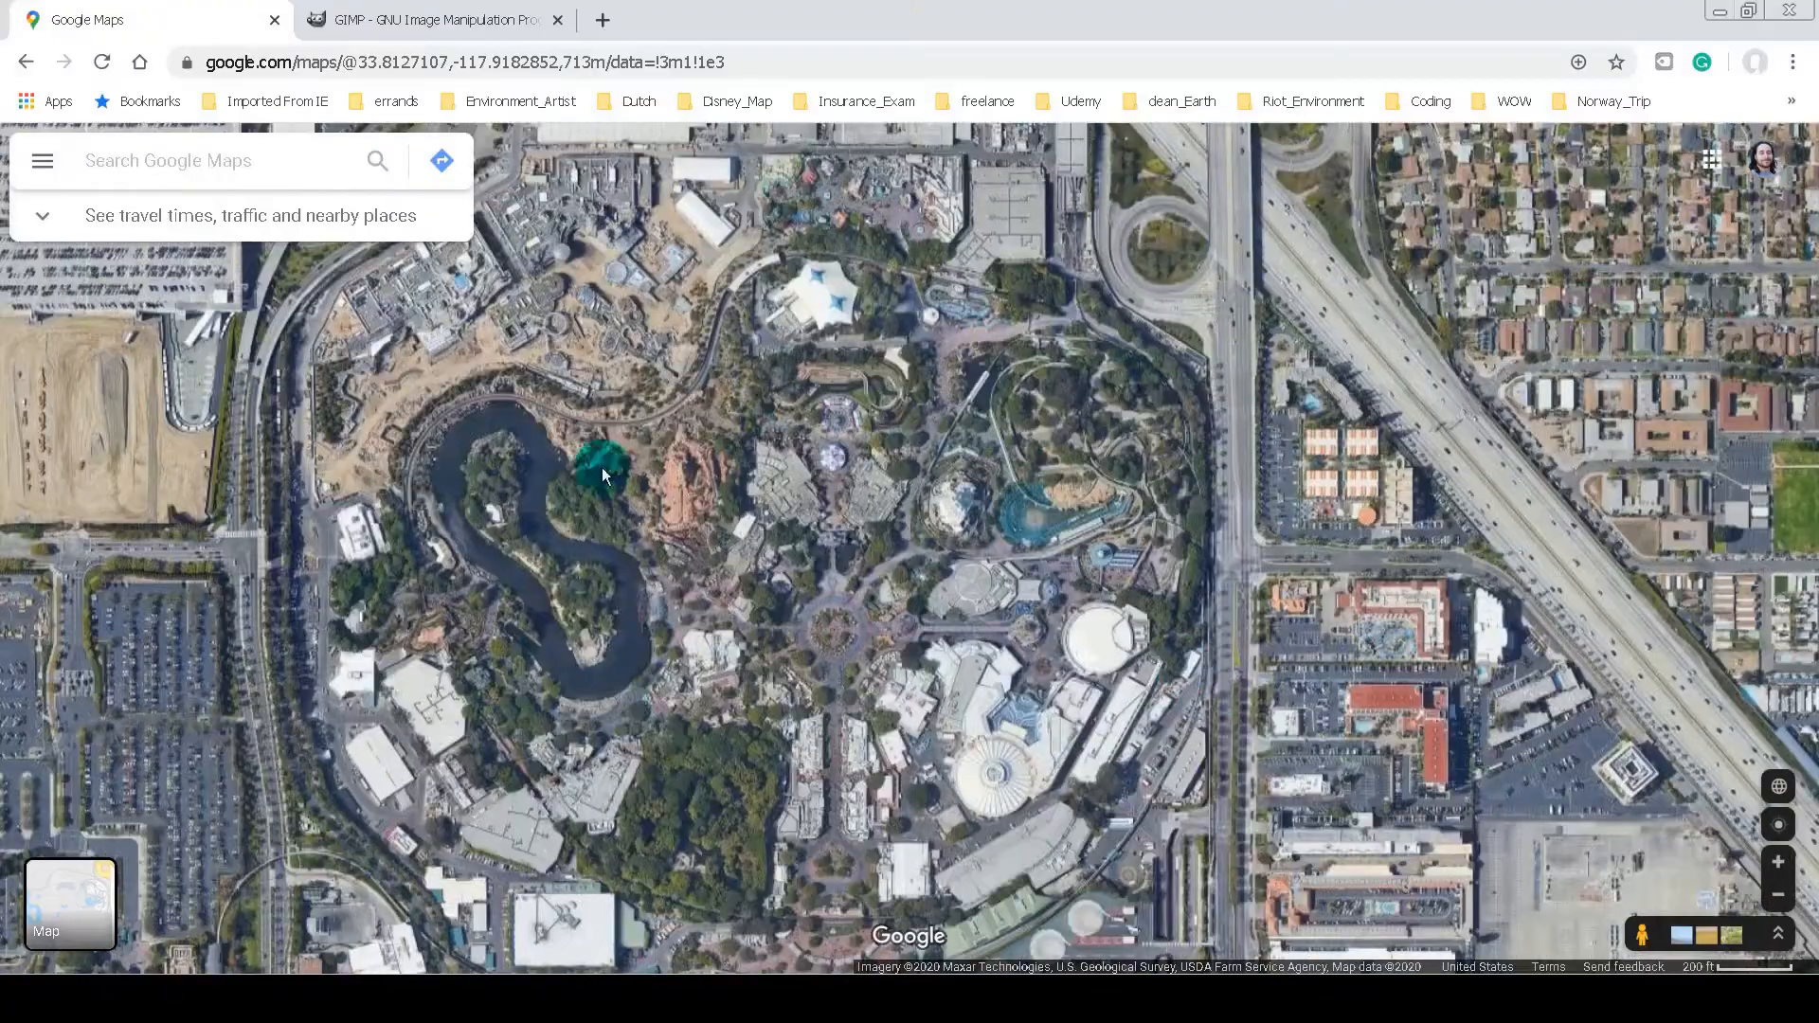
# Step: Examine the satellite view of Main Street and its entrance plaza at close range
pyautogui.moveTo(804, 828); pyautogui.dragTo(879, 861)
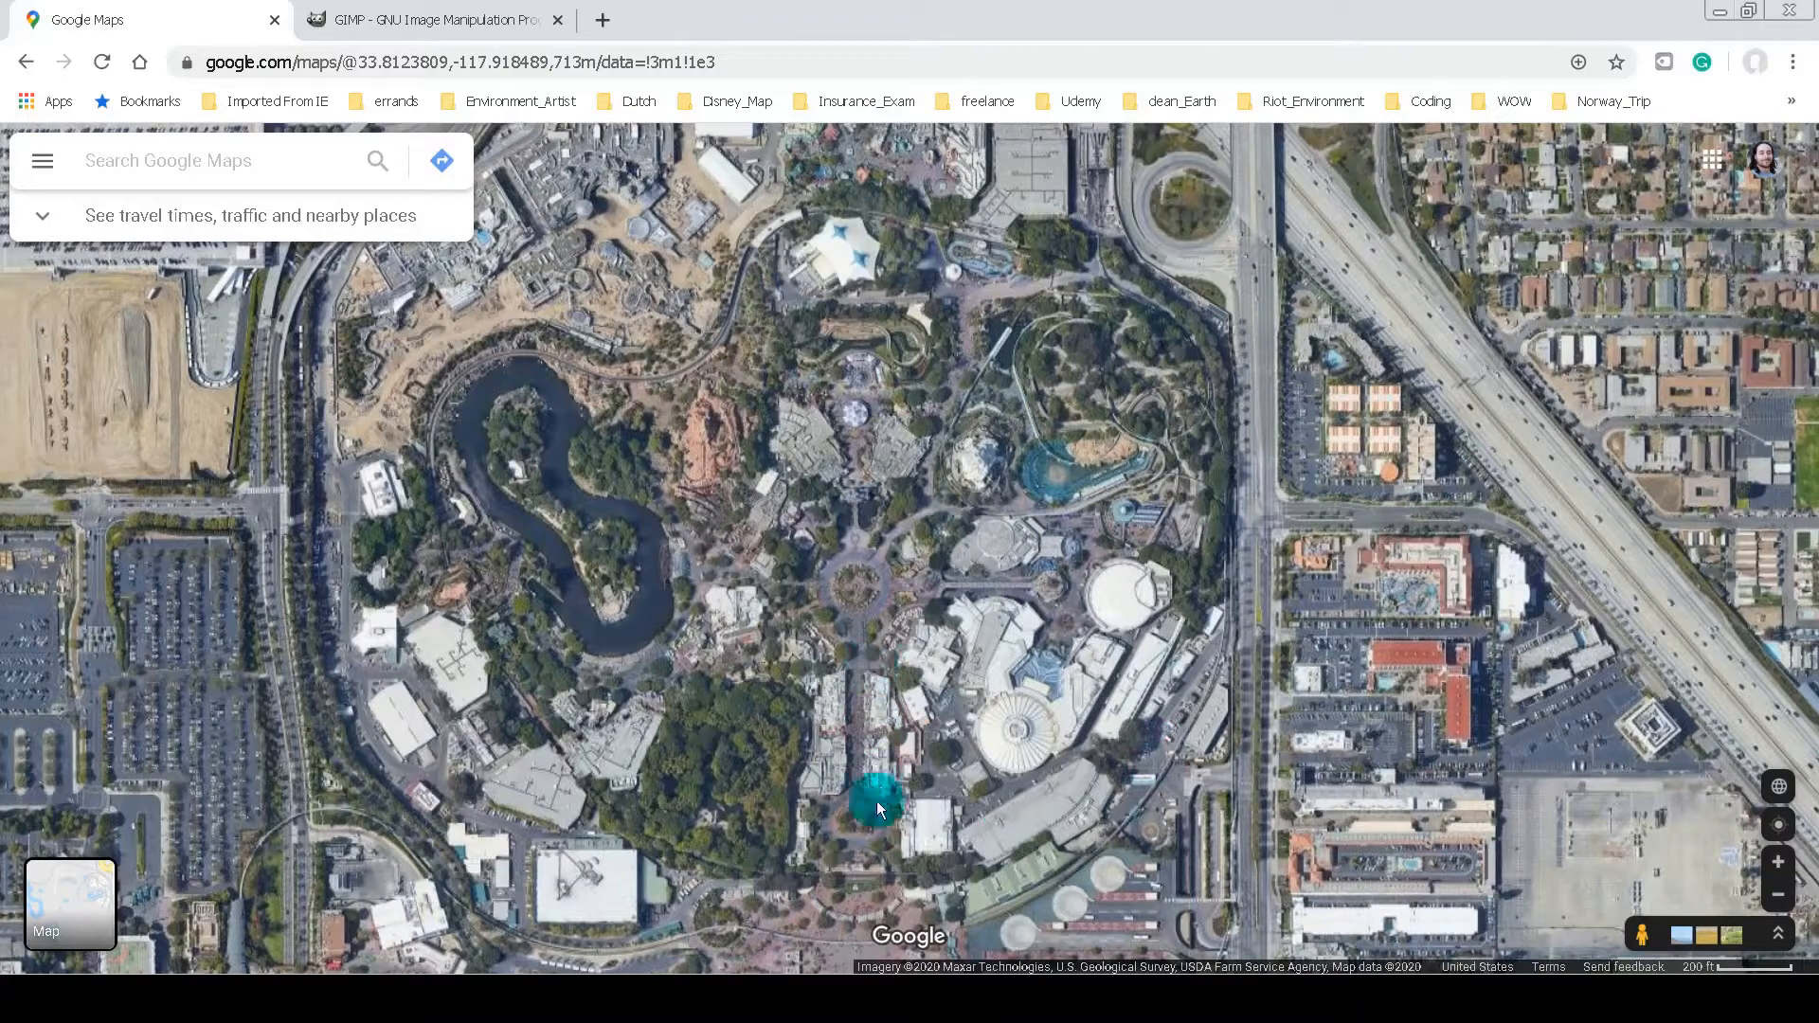
pyautogui.moveTo(866, 782); pyautogui.dragTo(869, 741)
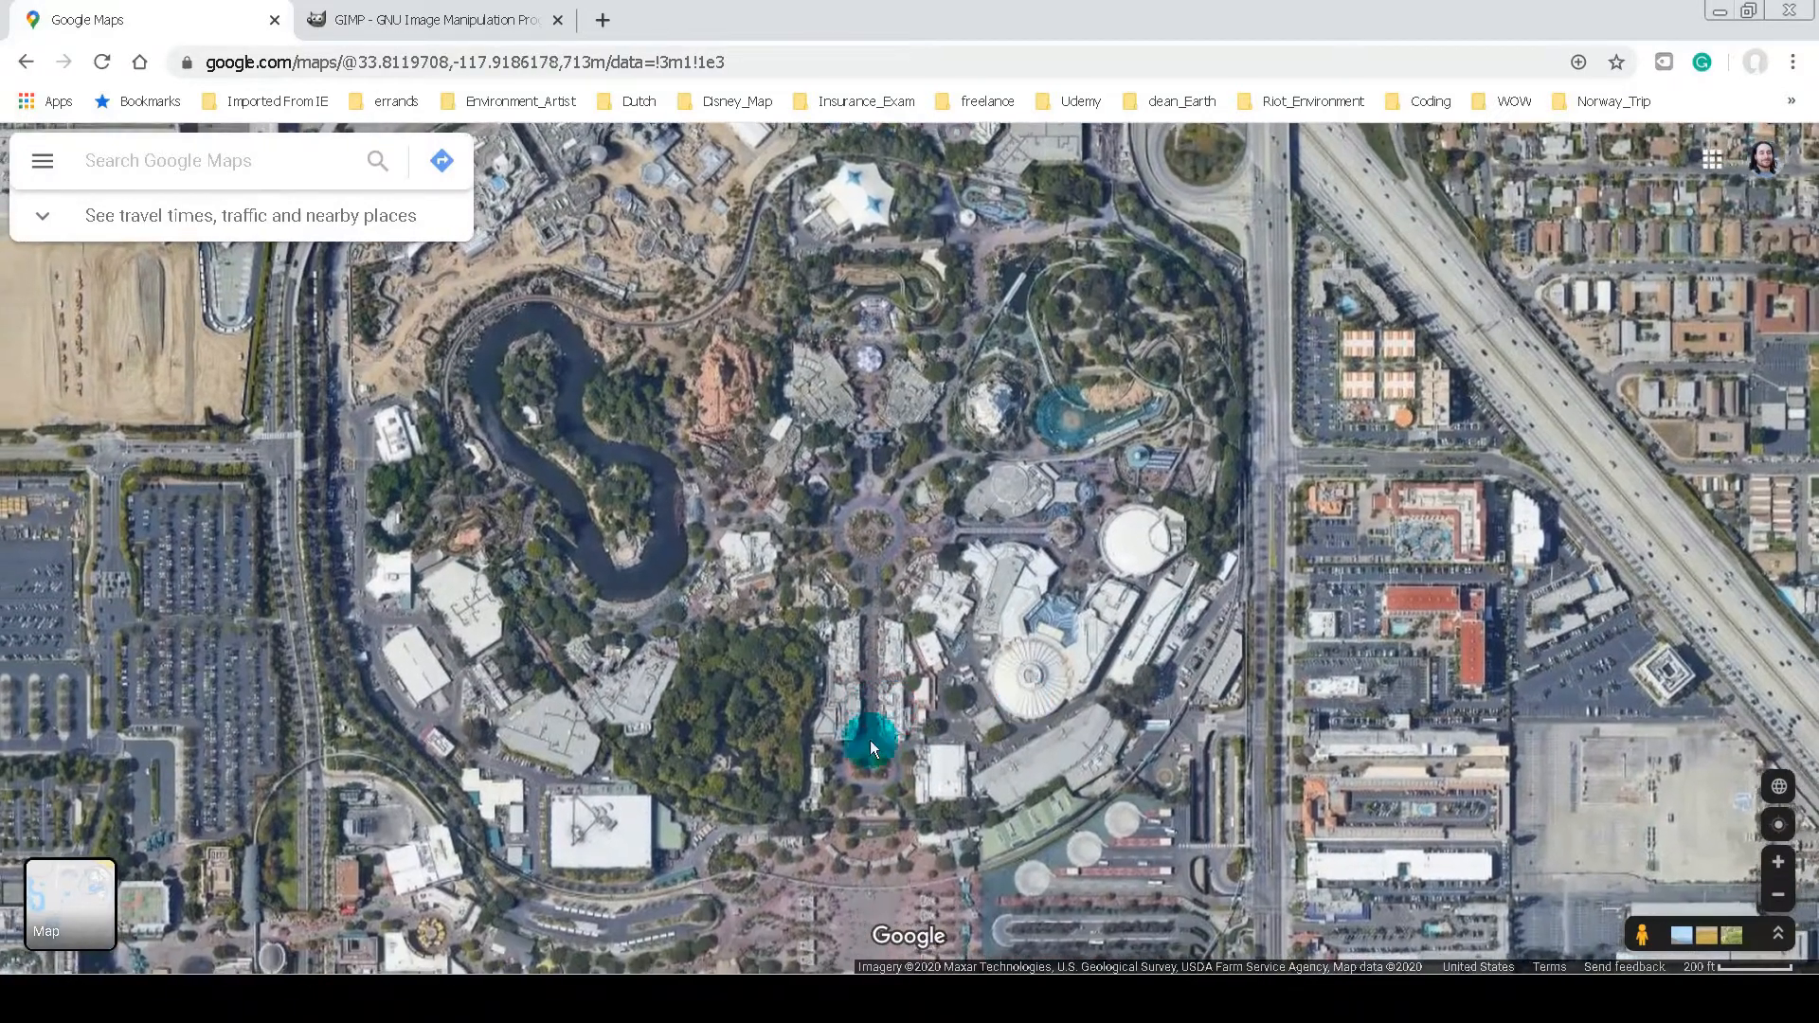
pyautogui.click(861, 703)
pyautogui.rightClick(871, 737)
pyautogui.scroll(3, 873, 740)
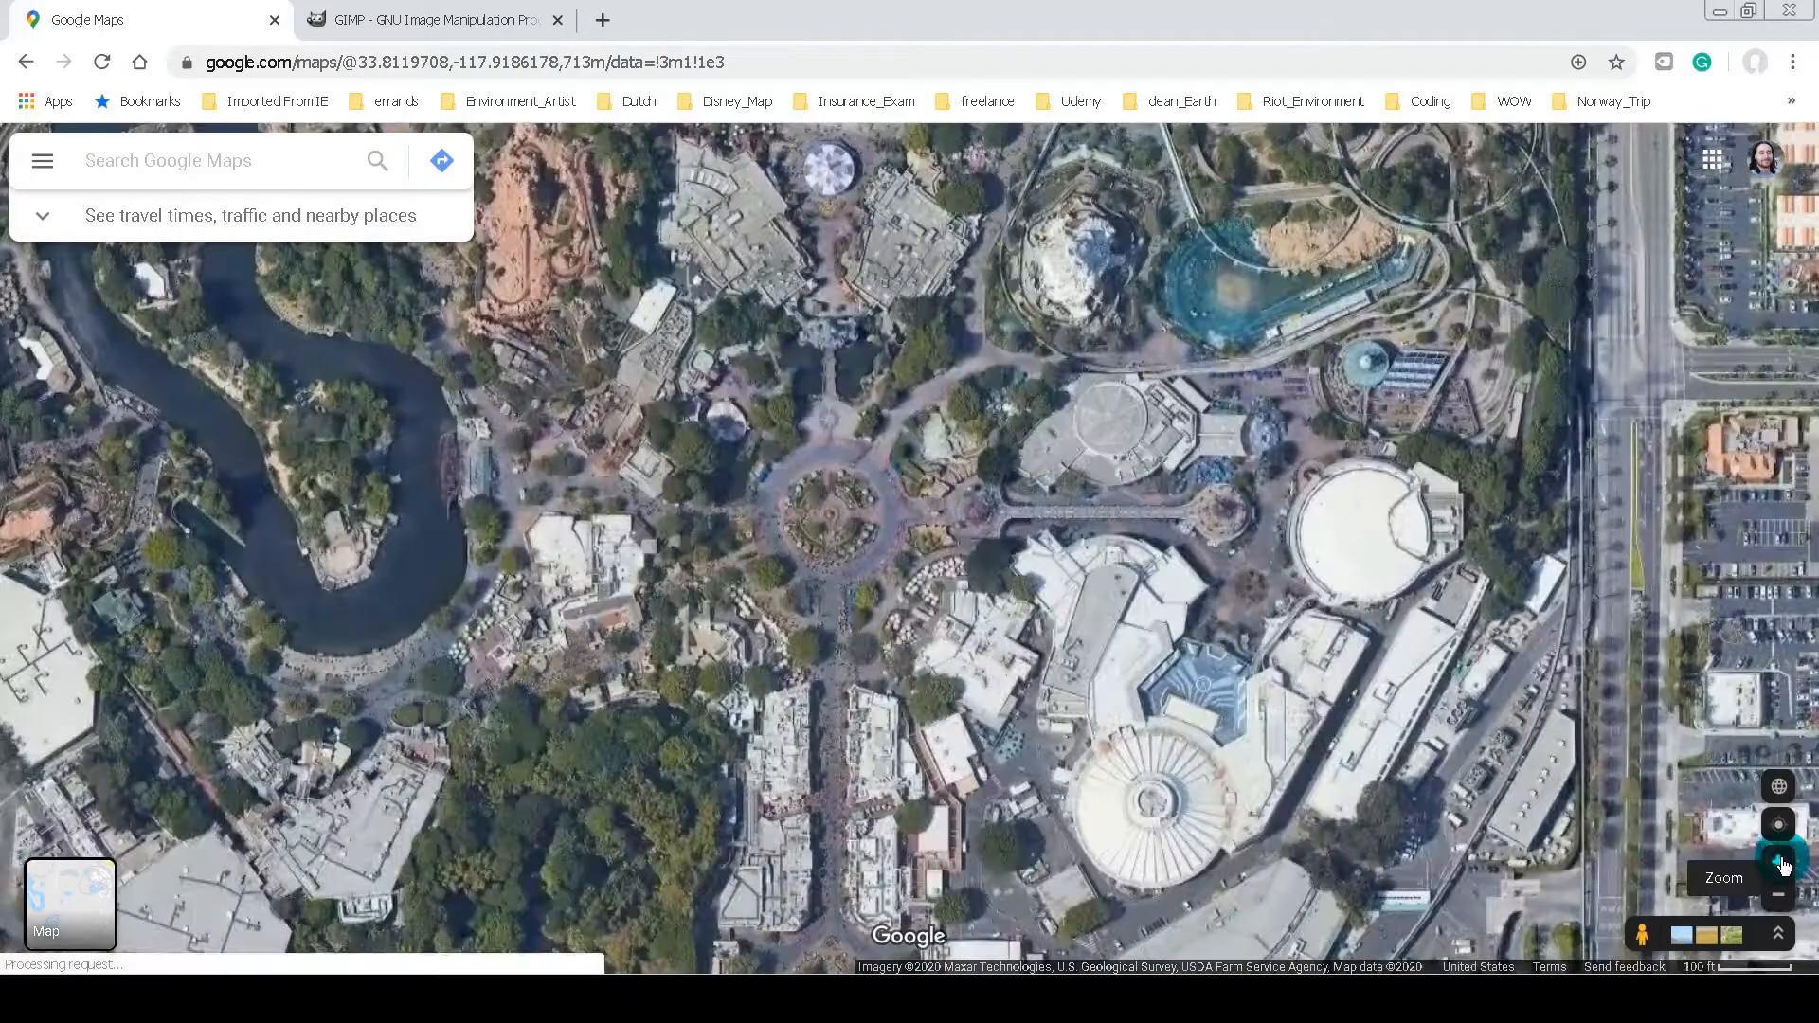
pyautogui.moveTo(940, 577); pyautogui.dragTo(1041, 404)
pyautogui.moveTo(778, 813)
pyautogui.mouseDown()
pyautogui.moveTo(975, 649)
pyautogui.moveTo(865, 455)
pyautogui.moveTo(1133, 579)
pyautogui.moveTo(1087, 698)
pyautogui.mouseUp()
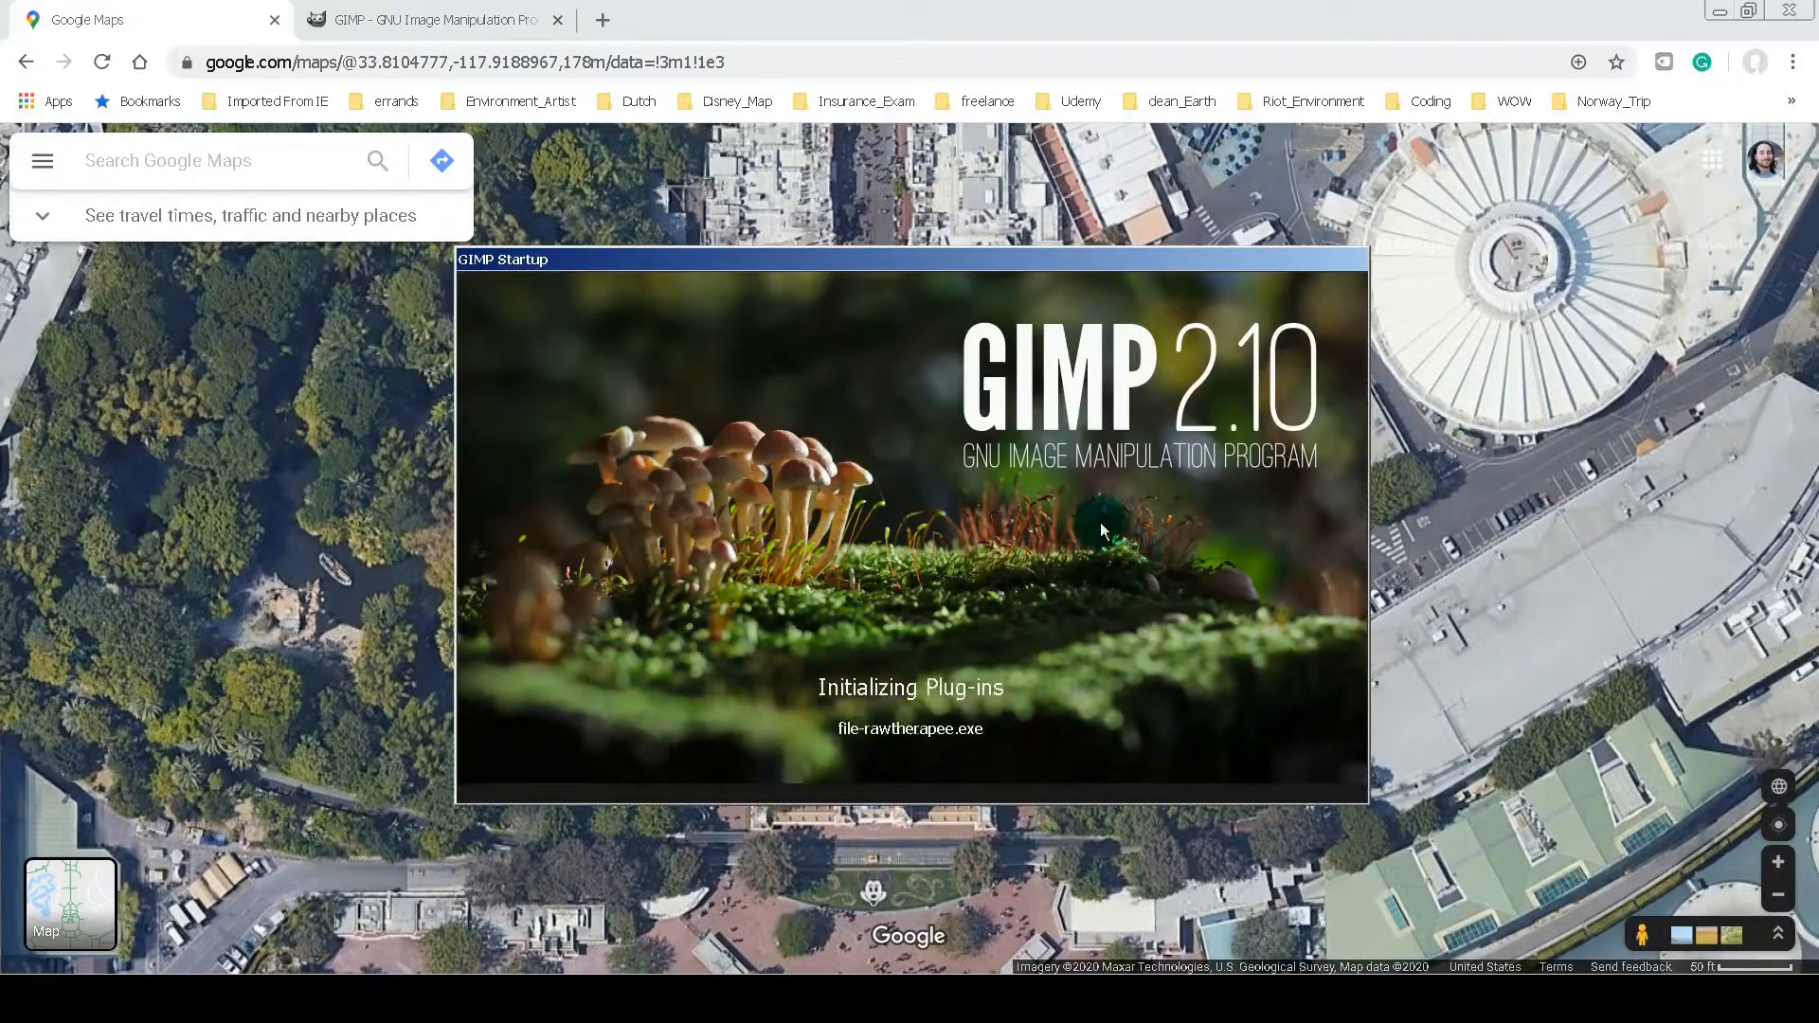
# Step: Show the GIMP website's home page with its download option, and switch to GIMP
pyautogui.click(434, 19)
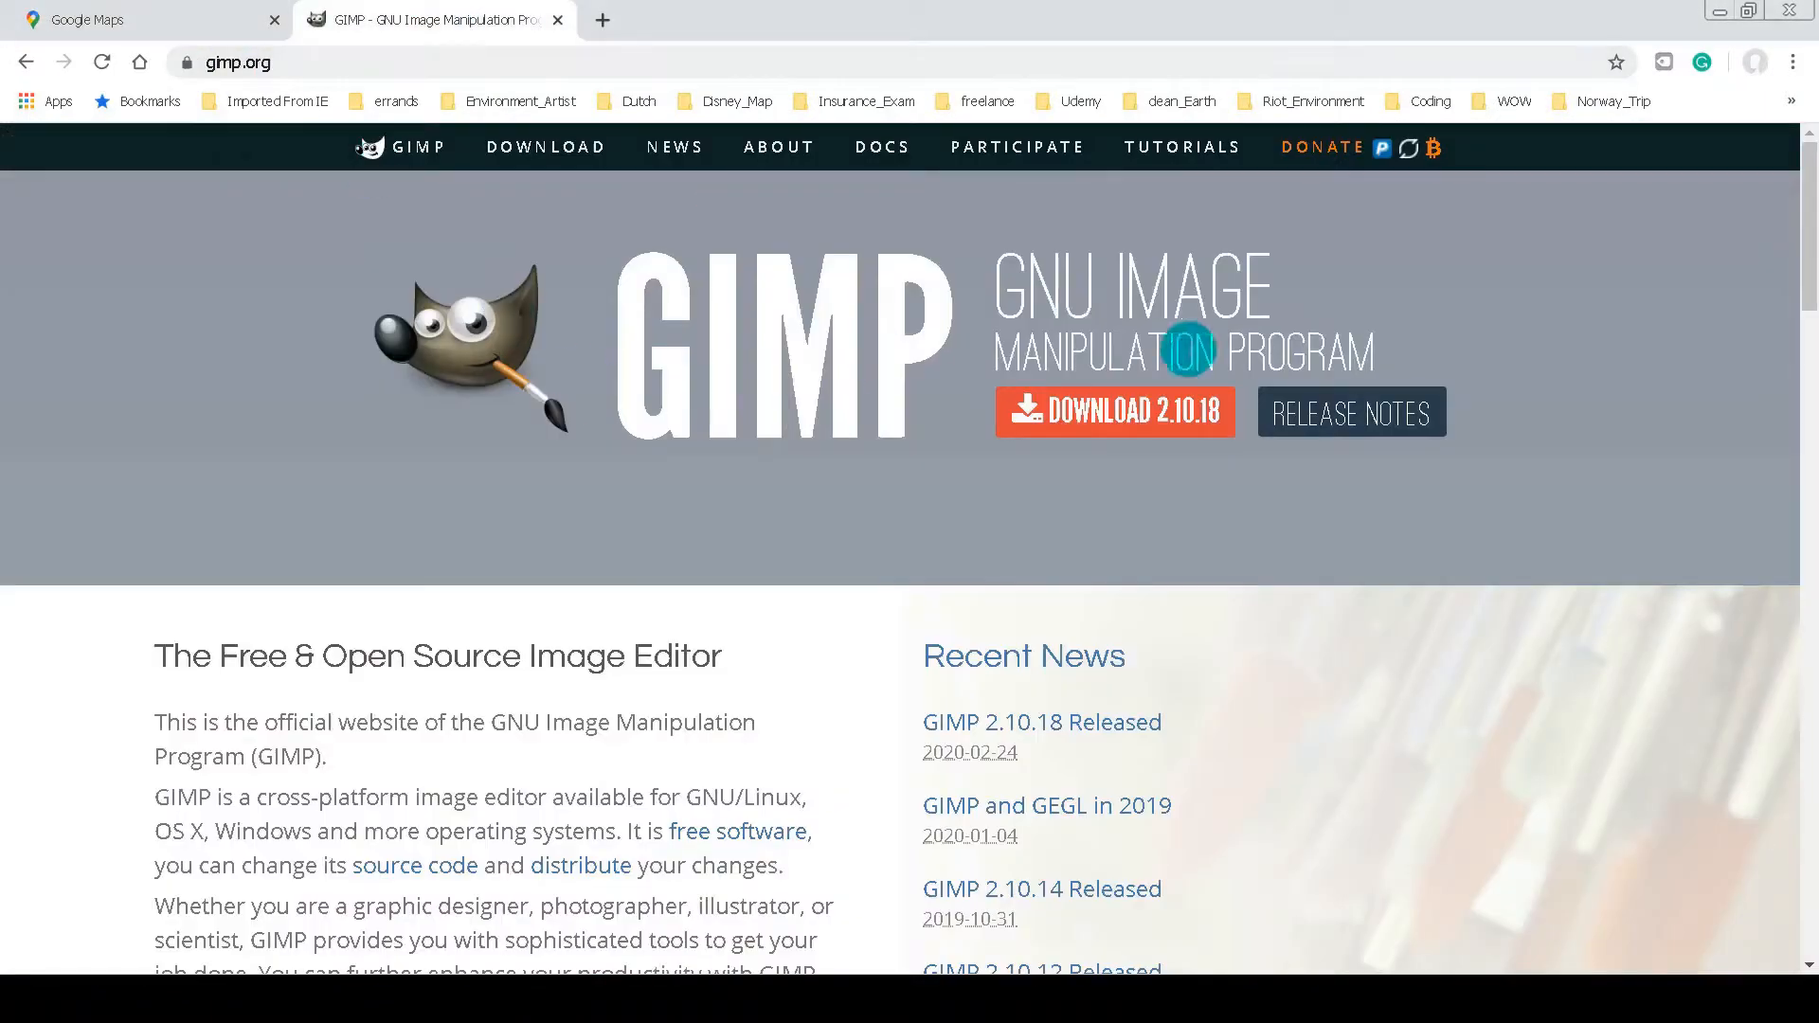
pyautogui.click(209, 27)
pyautogui.click(16, 35)
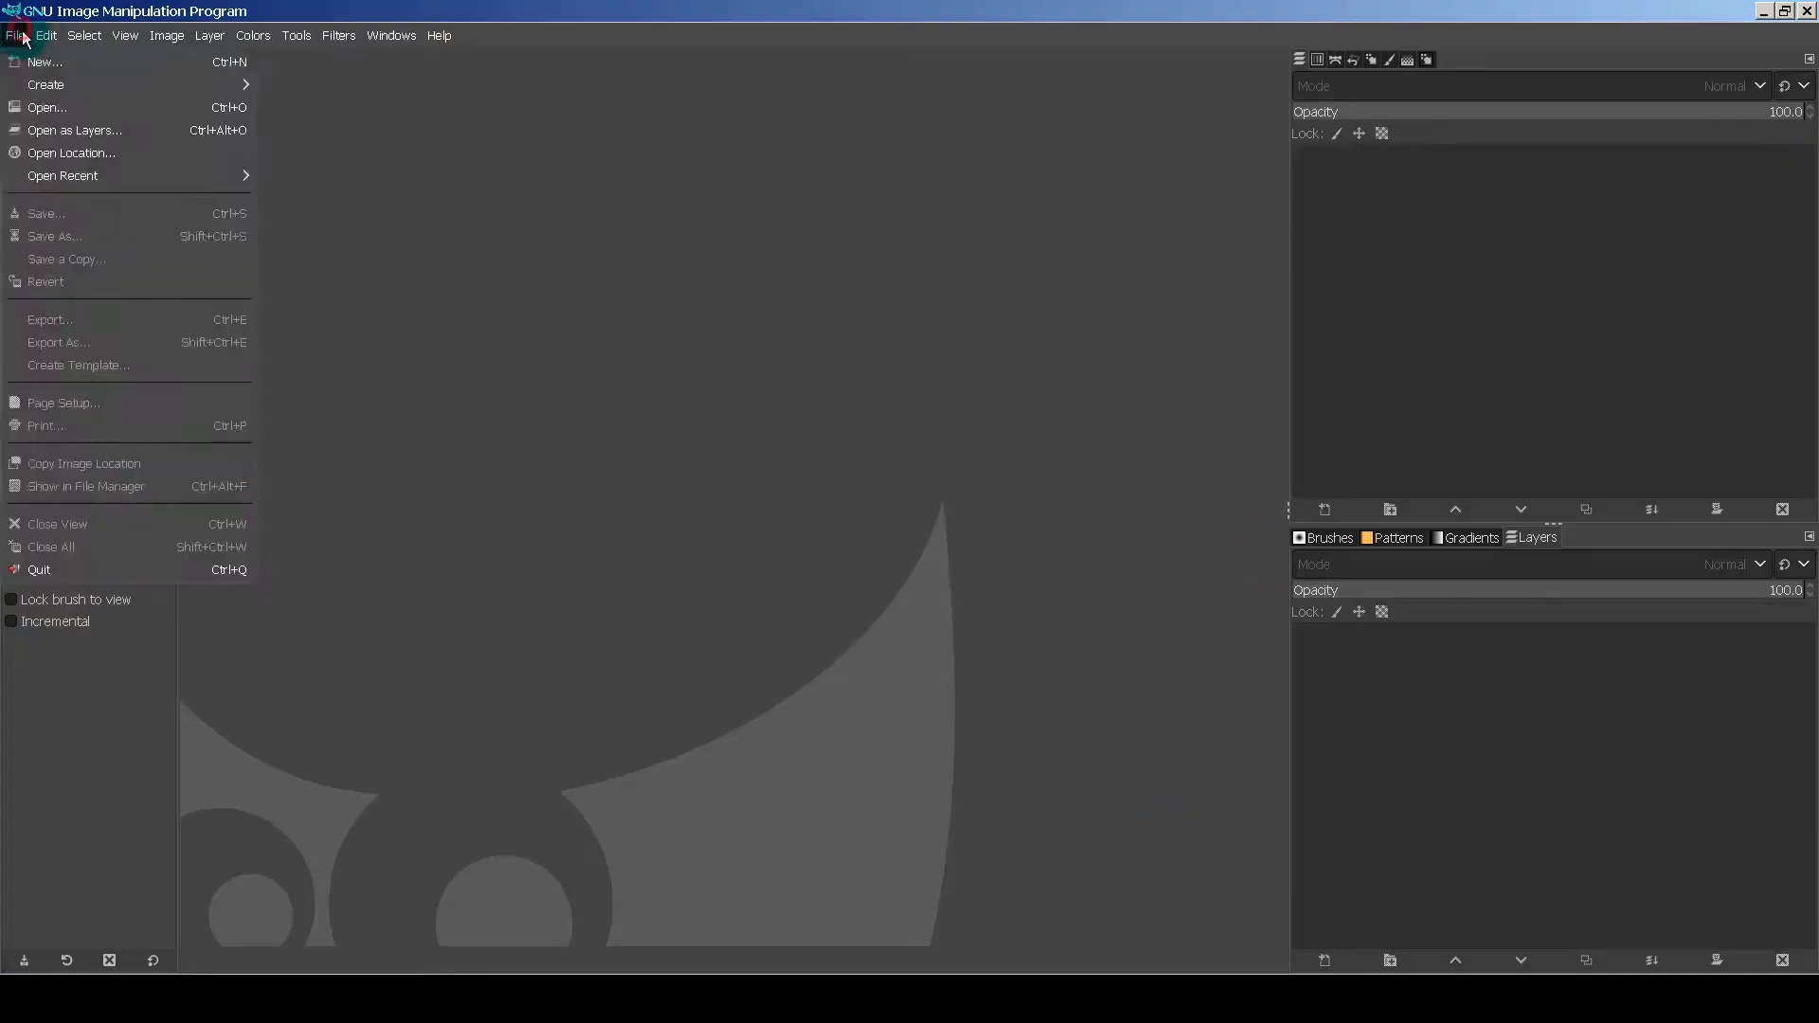
pyautogui.click(712, 8)
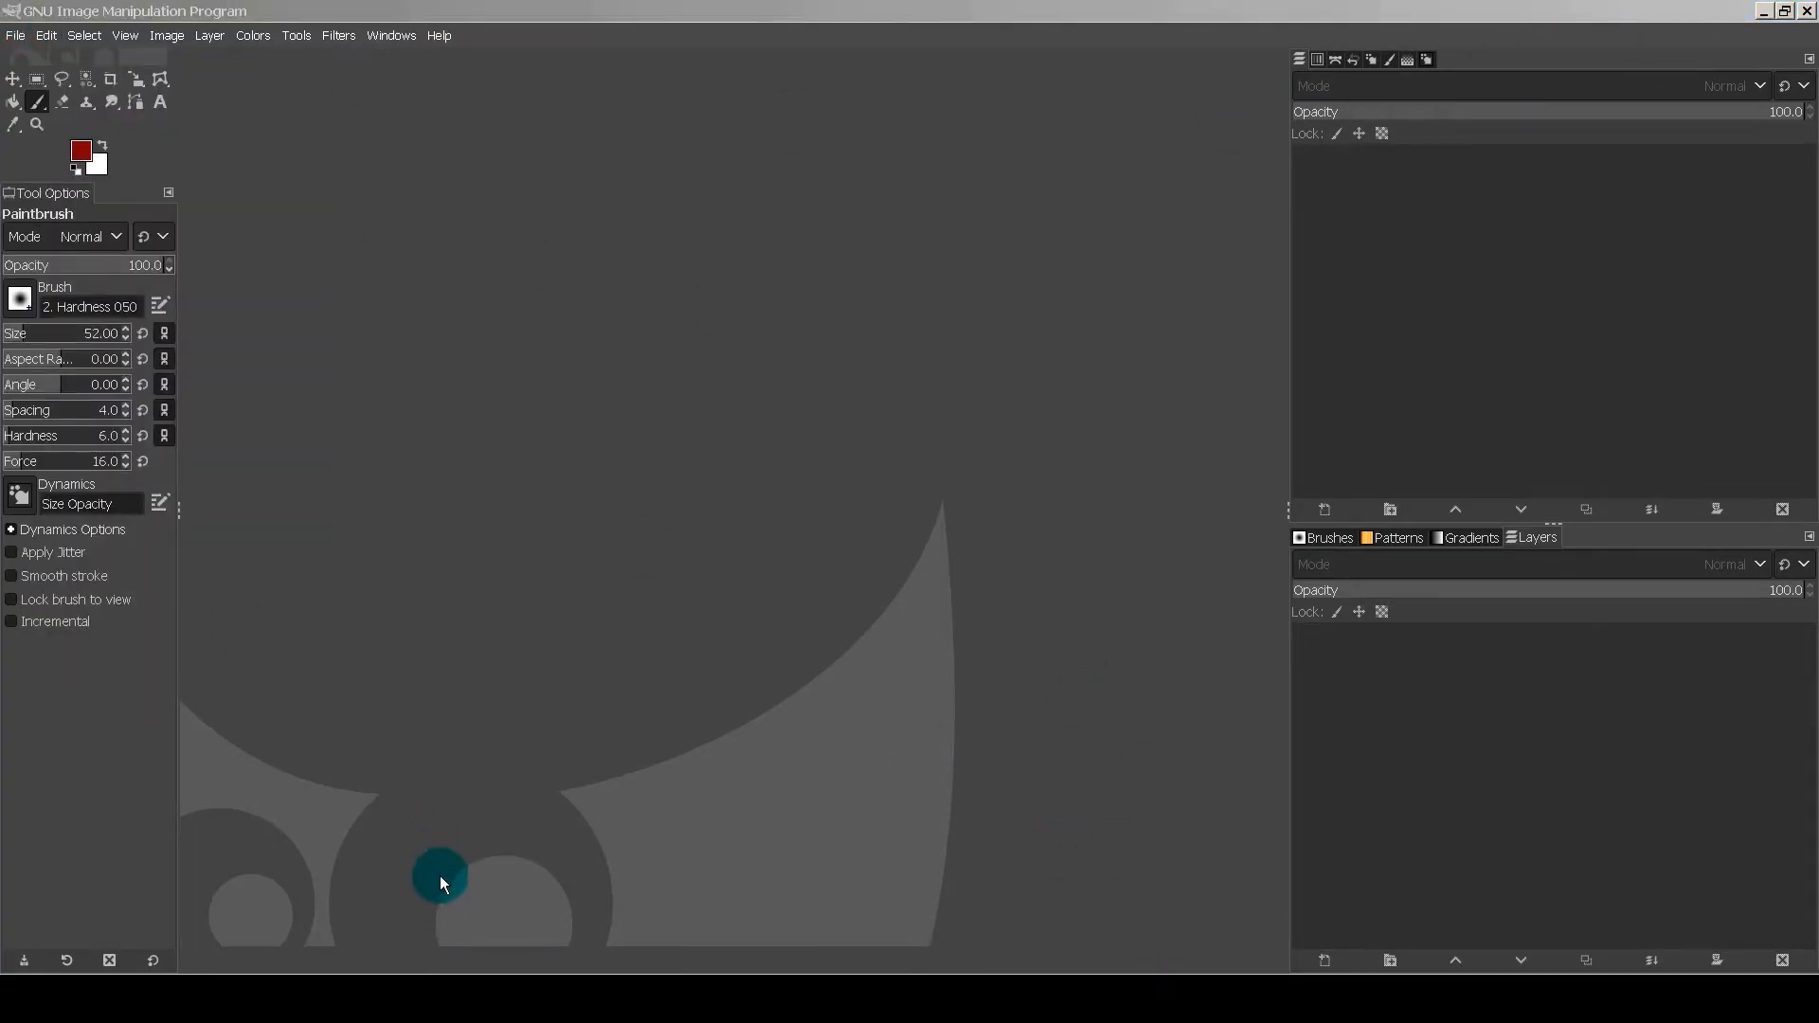
pyautogui.click(15, 35)
pyautogui.click(1547, 142)
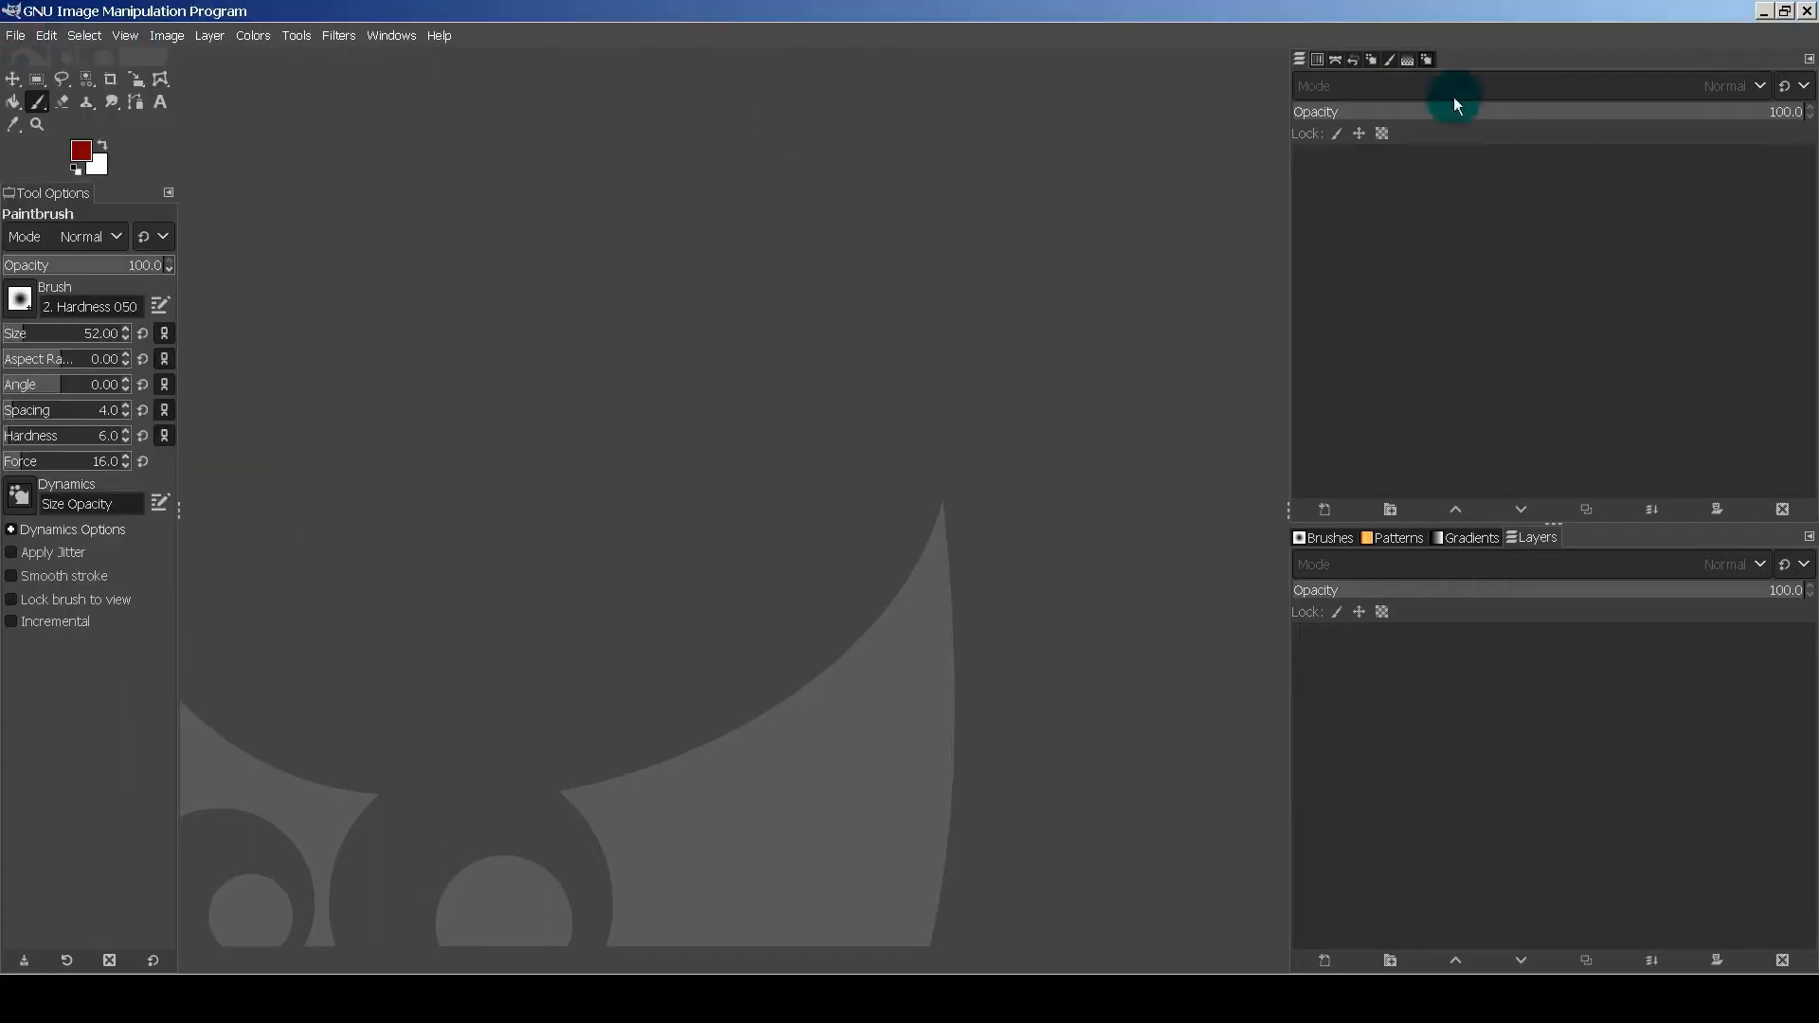
pyautogui.click(619, 177)
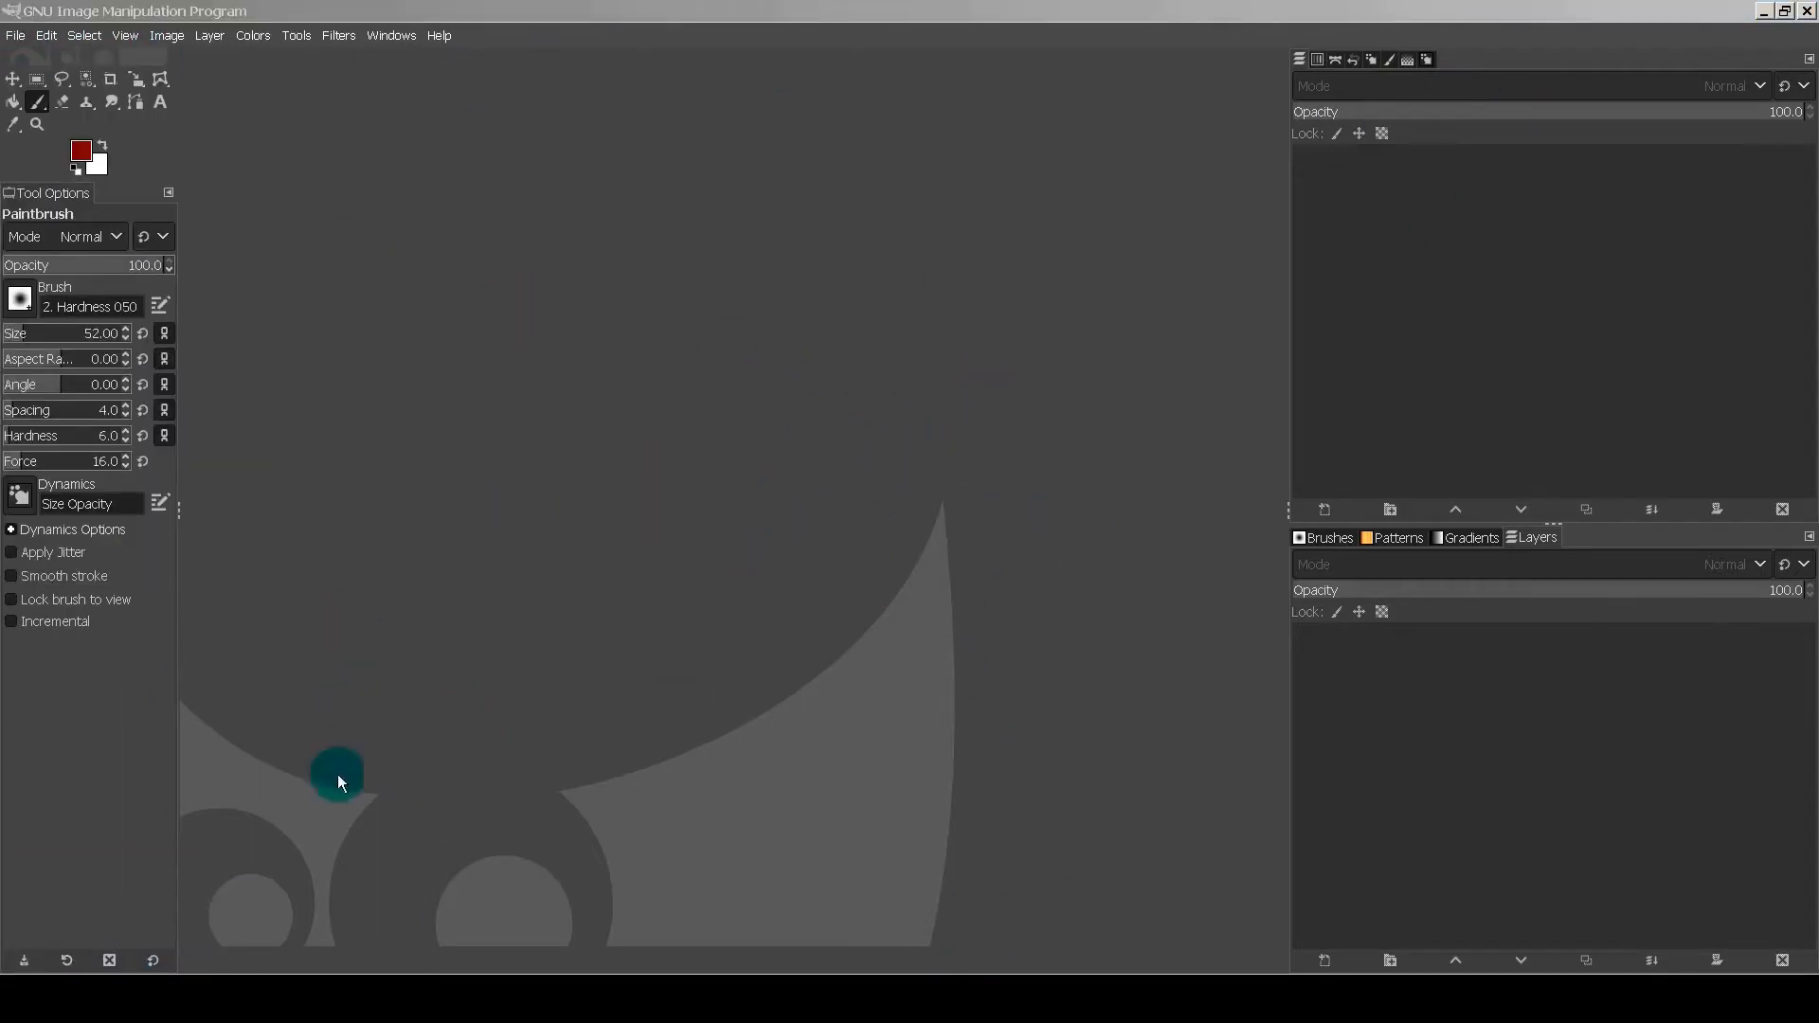
# Step: Create a new 1920x1080 image and paste the full-park screenshot into it as a separate layer
pyautogui.click(15, 35)
pyautogui.click(103, 61)
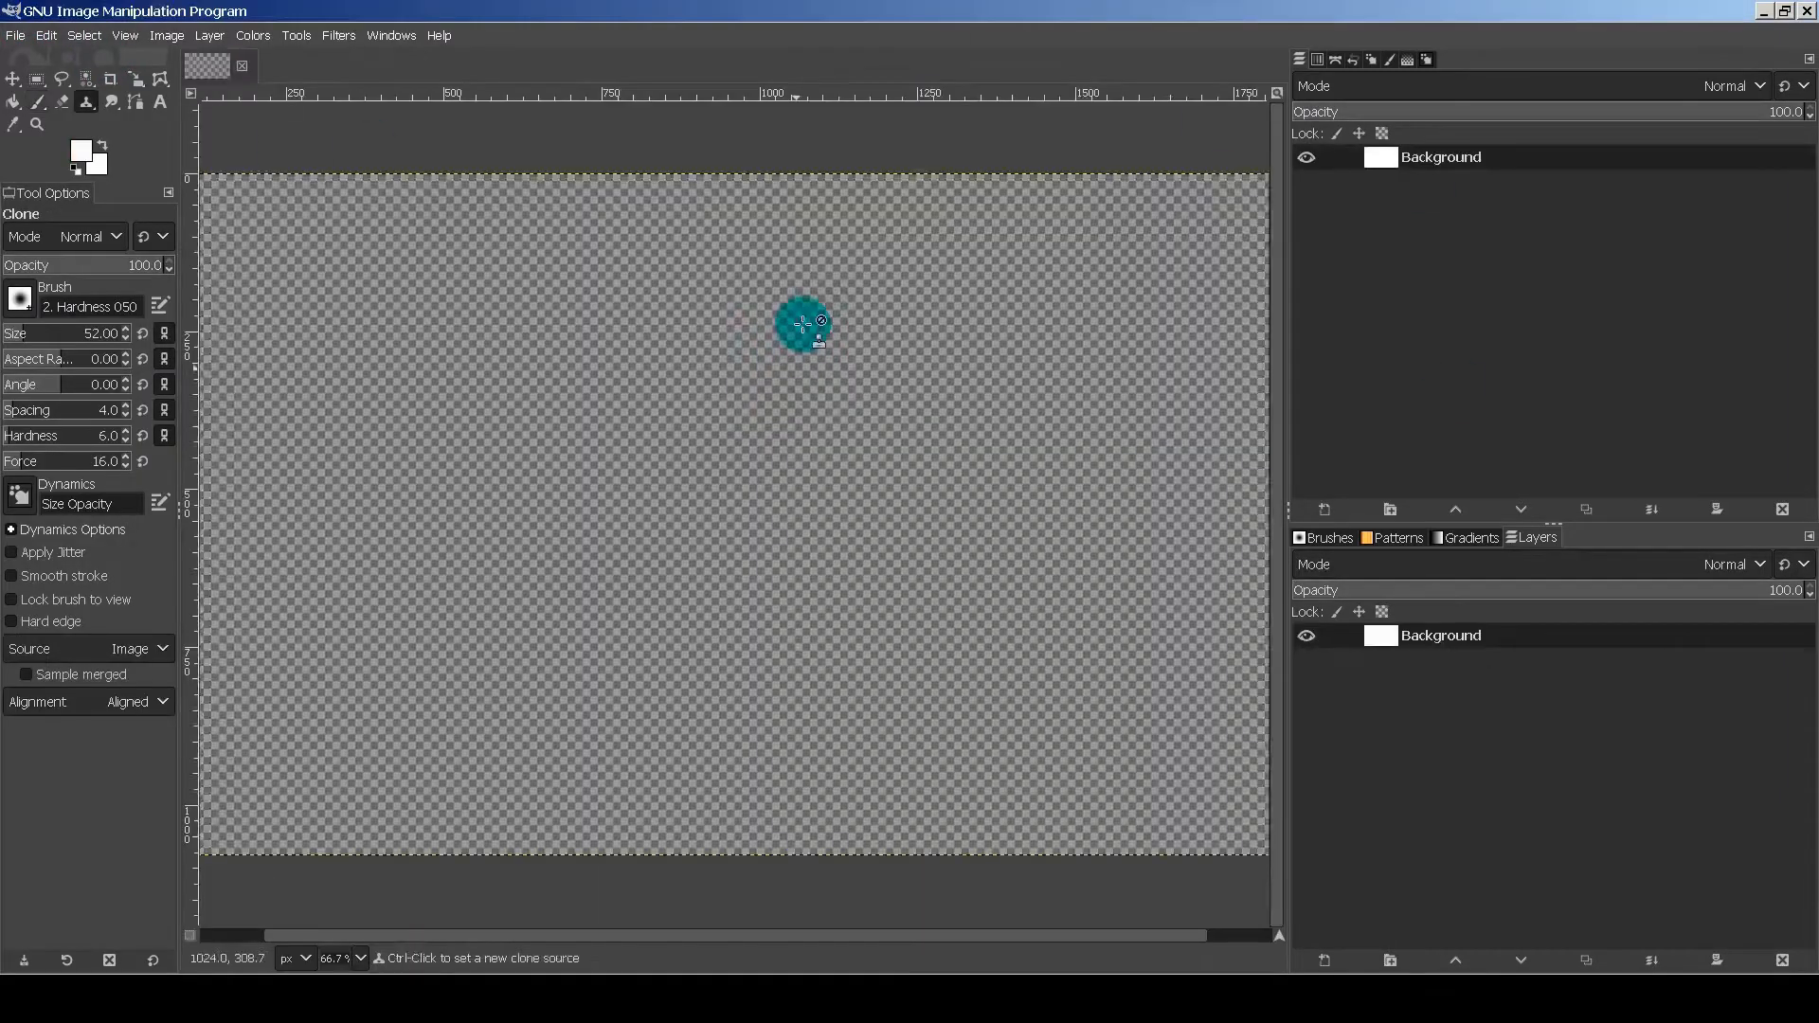
pyautogui.hotkey('ctrl', 'v')
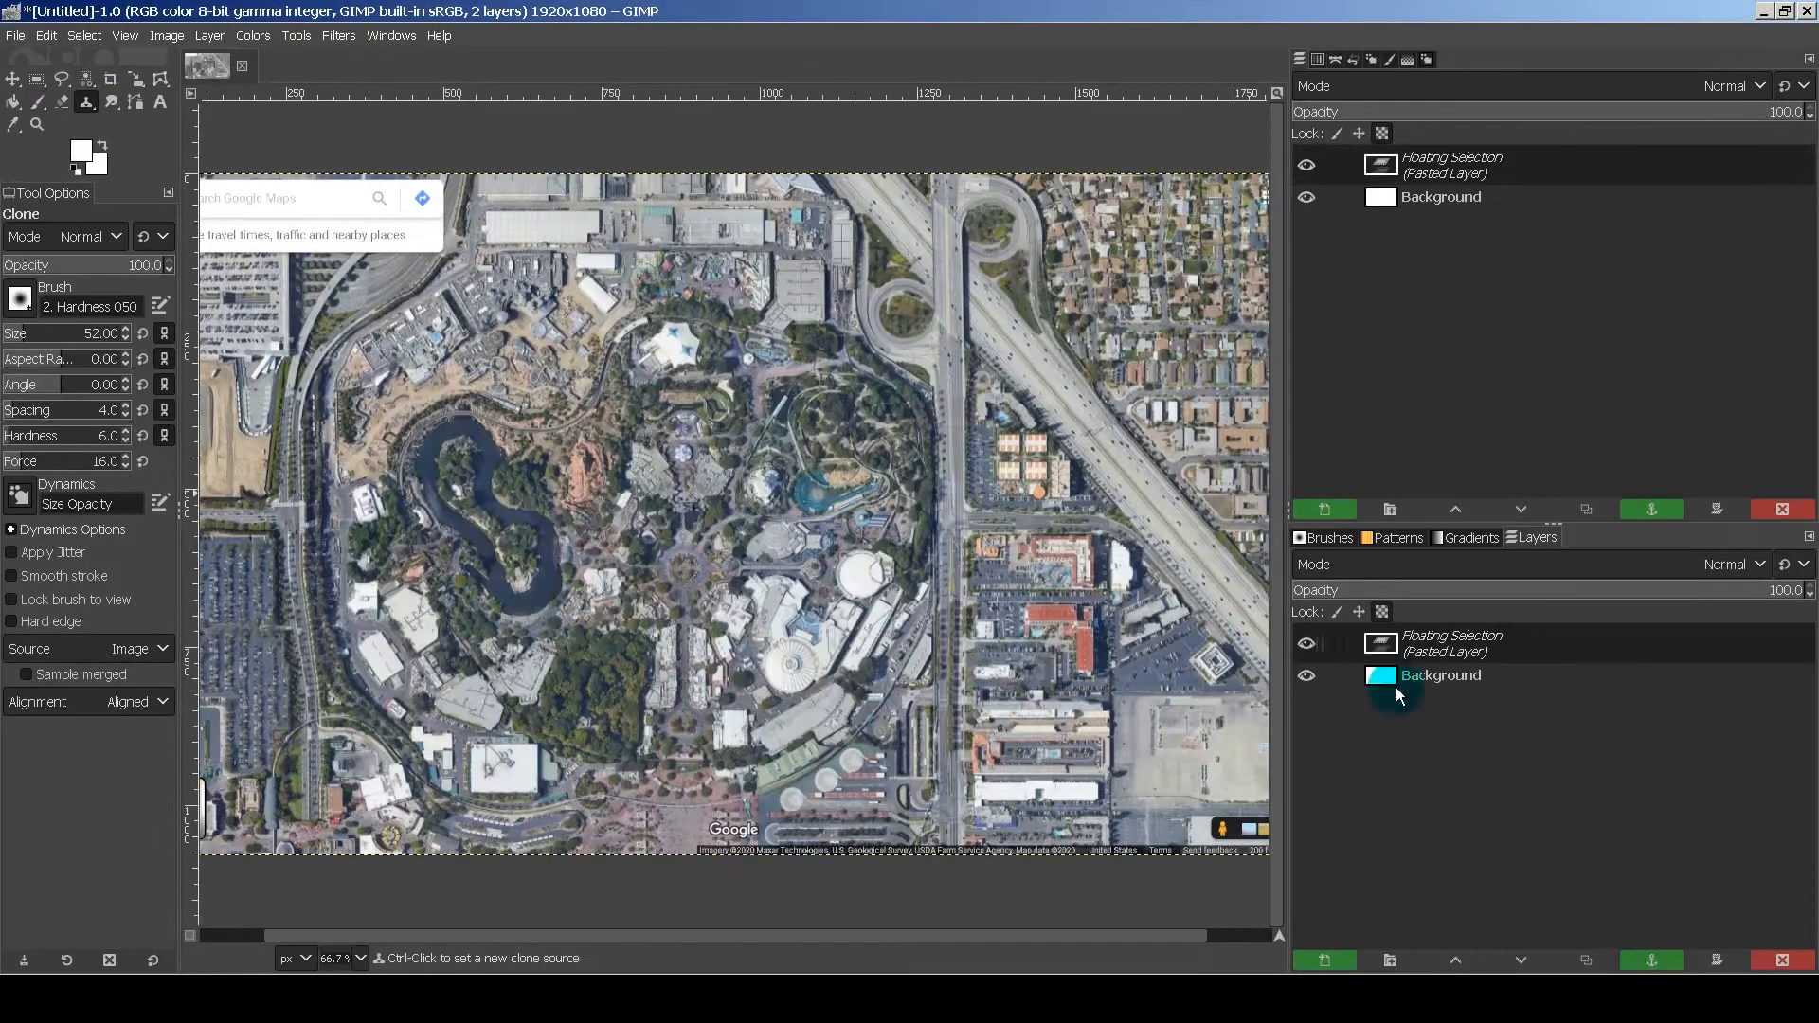
pyautogui.click(1326, 960)
pyautogui.click(1305, 636)
pyautogui.click(1305, 635)
pyautogui.press('z')
pyautogui.keyDown('ctrl'); pyautogui.click(669, 612); pyautogui.keyUp('ctrl')
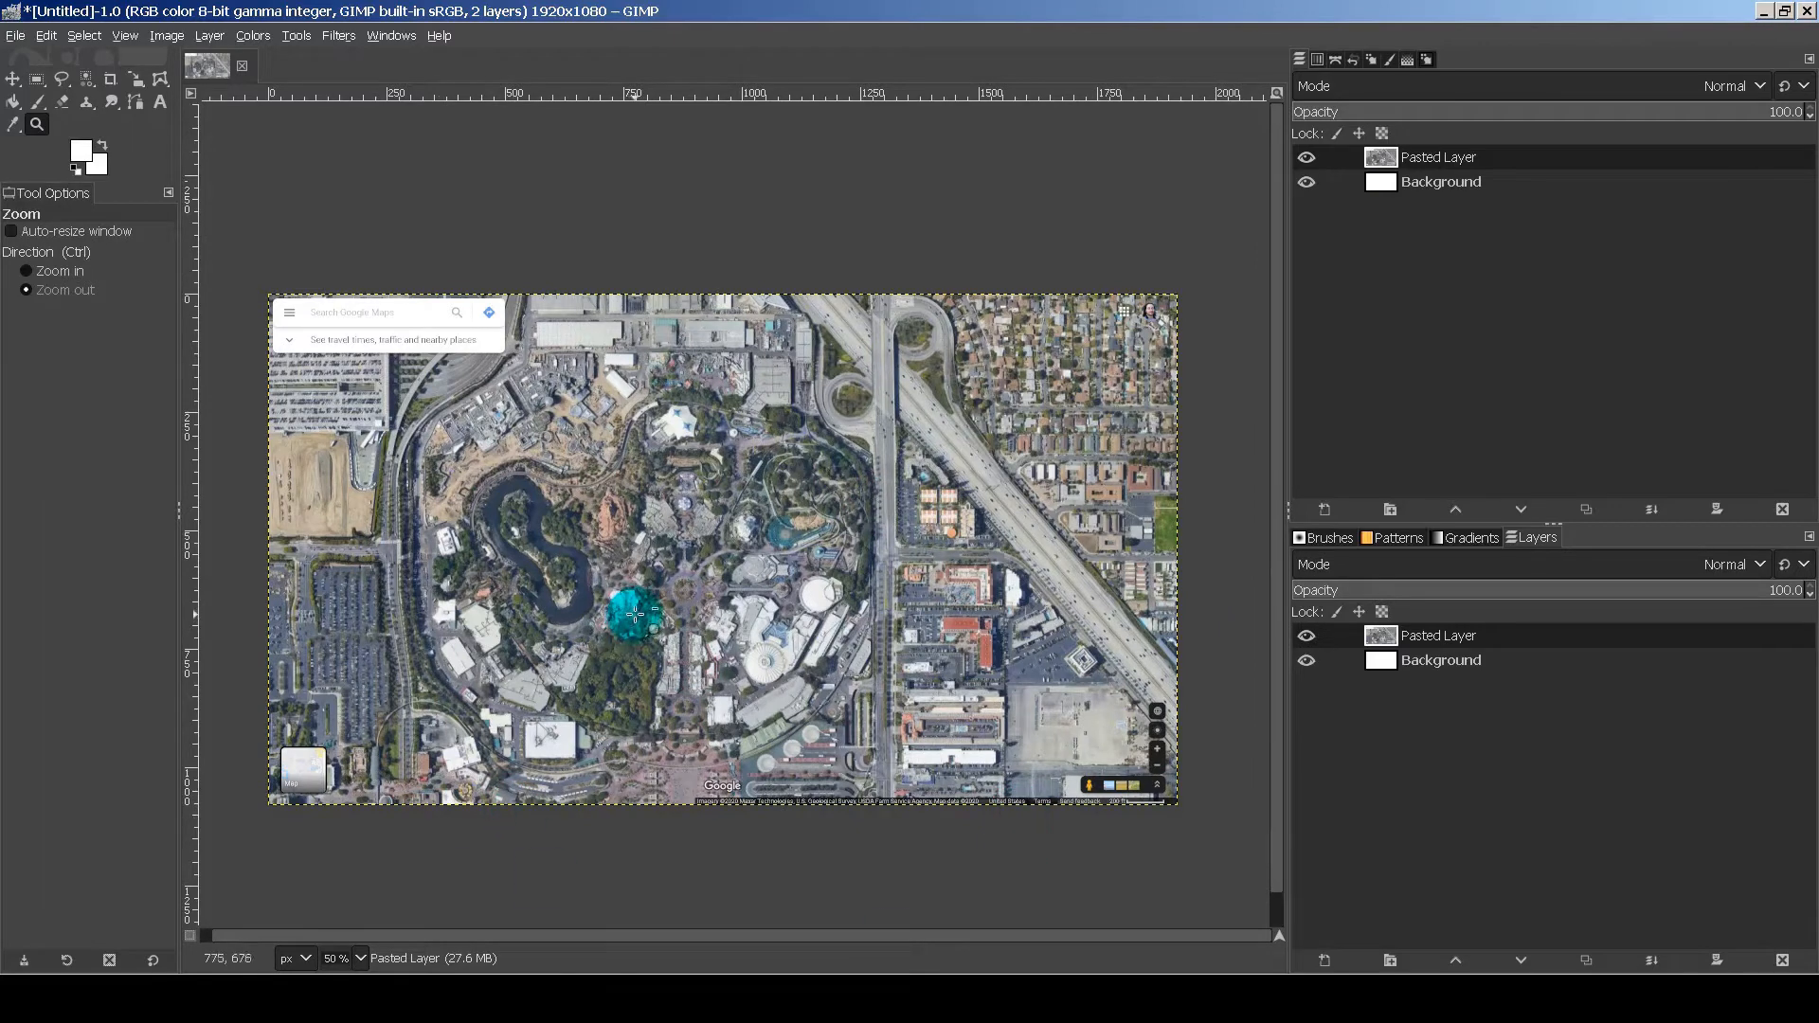
# Step: Capture a closer full-screen satellite view of Main Street and Tomorrowland from Google Maps and paste it into the GIMP image
pyautogui.hotkey('alt', 'Tab')
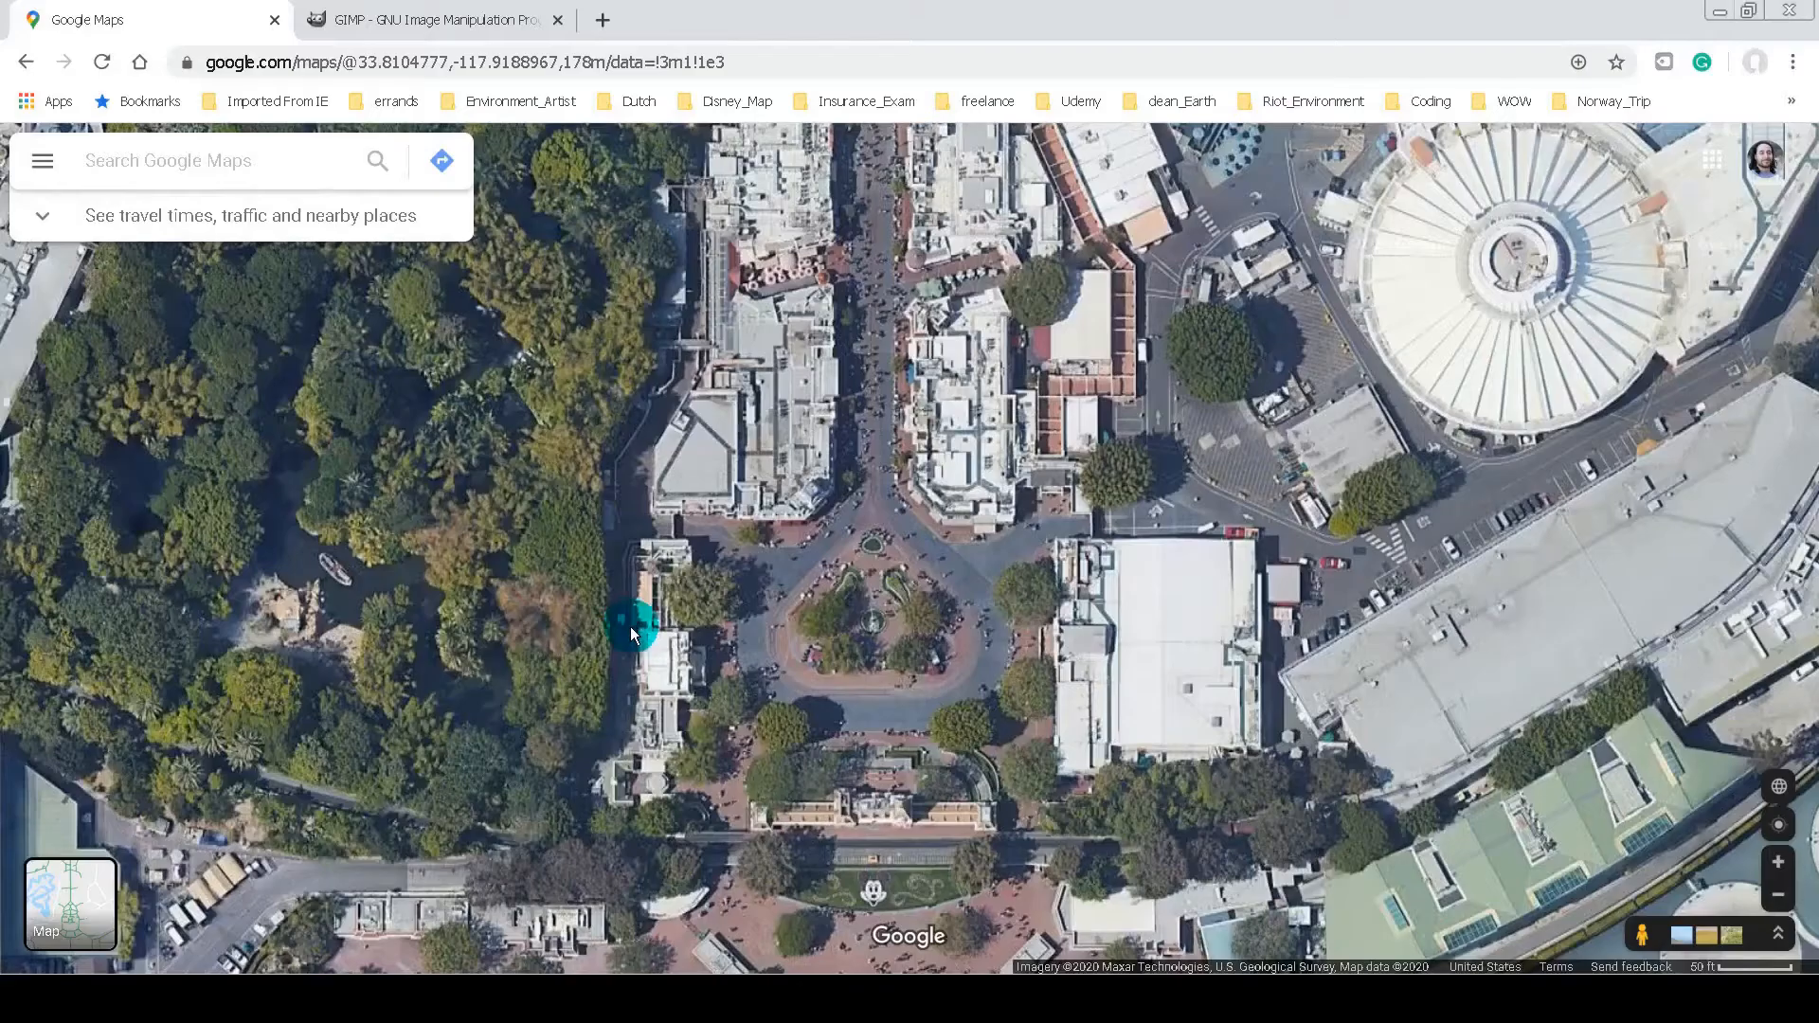
pyautogui.moveTo(979, 419); pyautogui.dragTo(905, 309)
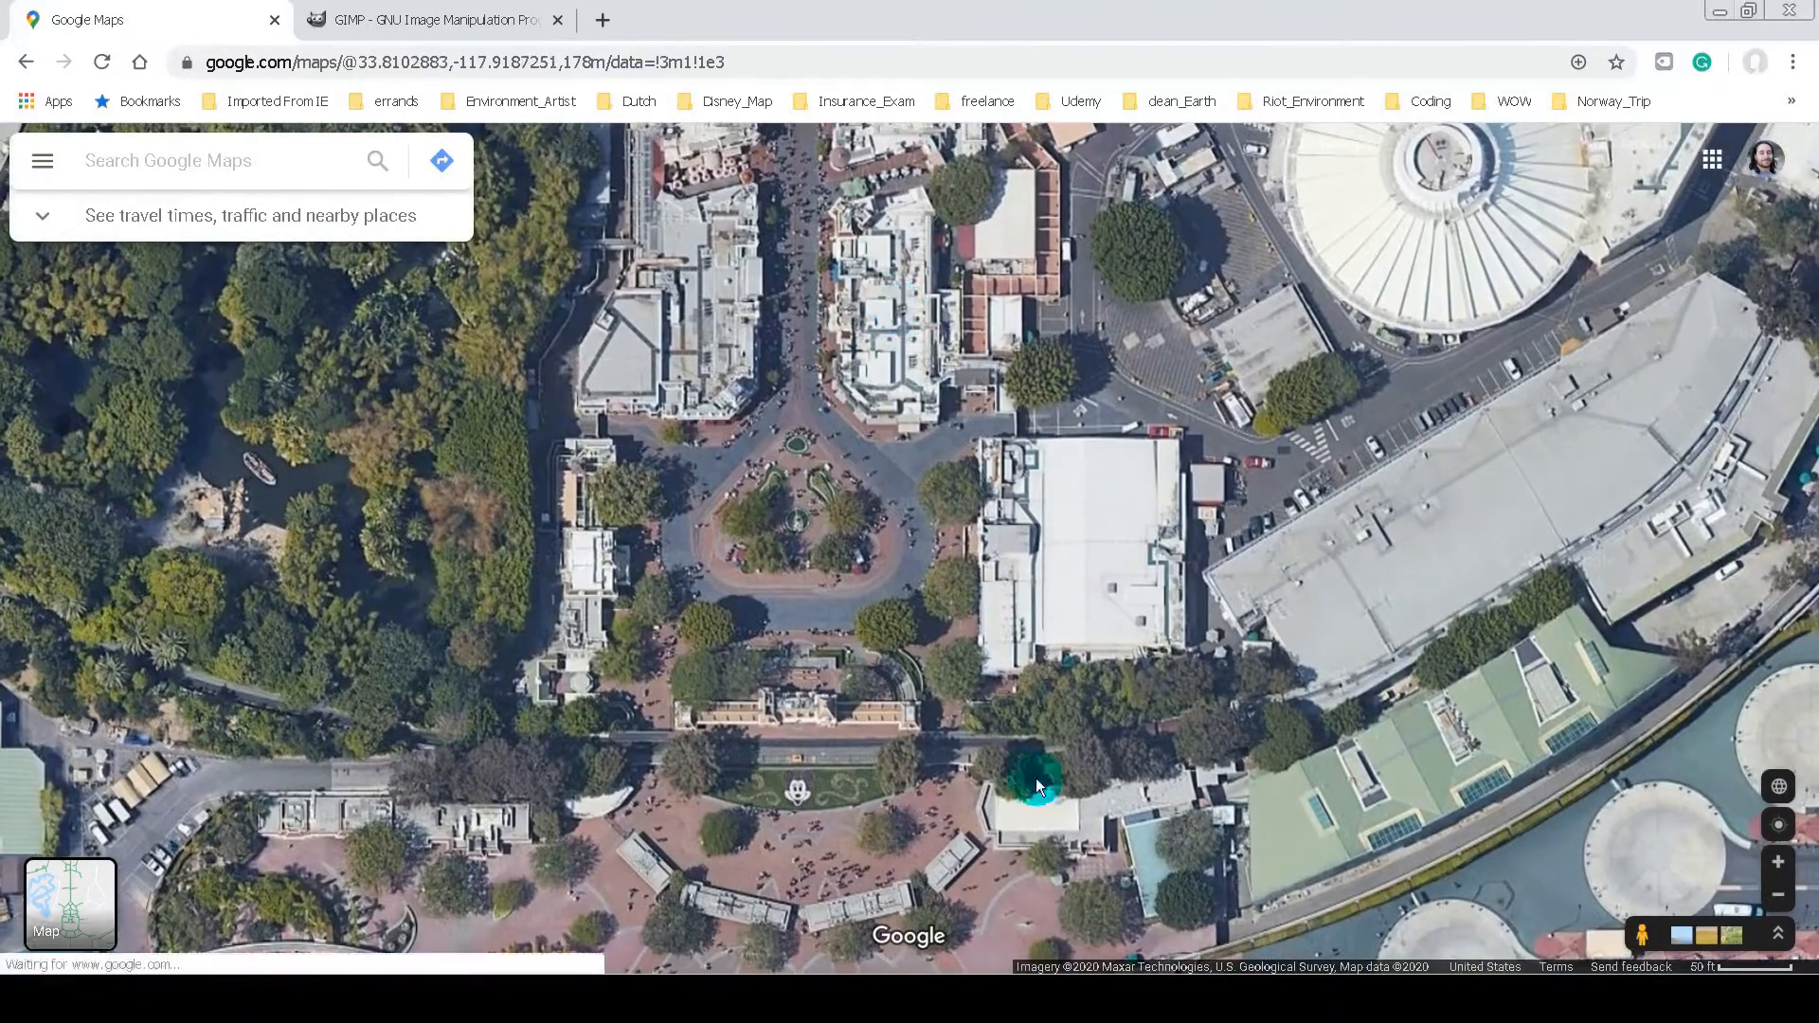
pyautogui.scroll(-1, 1144, 647)
pyautogui.moveTo(1077, 463); pyautogui.dragTo(1055, 642)
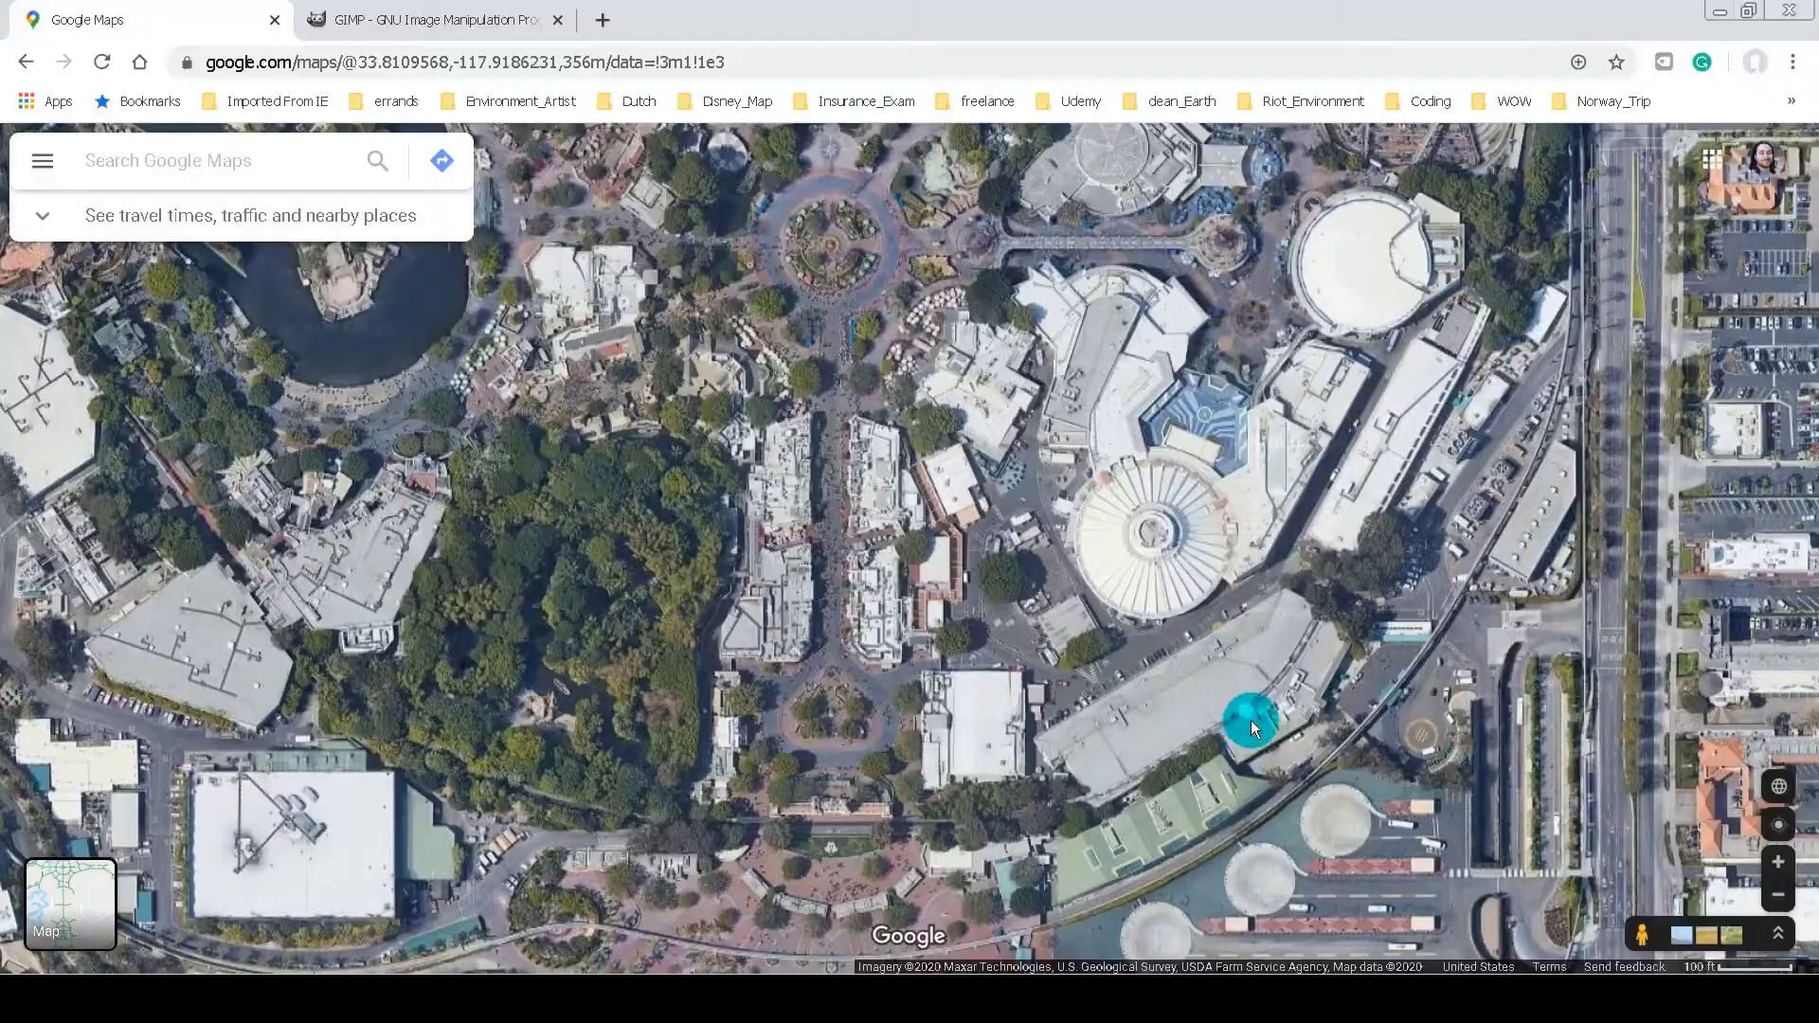
pyautogui.press('F11')
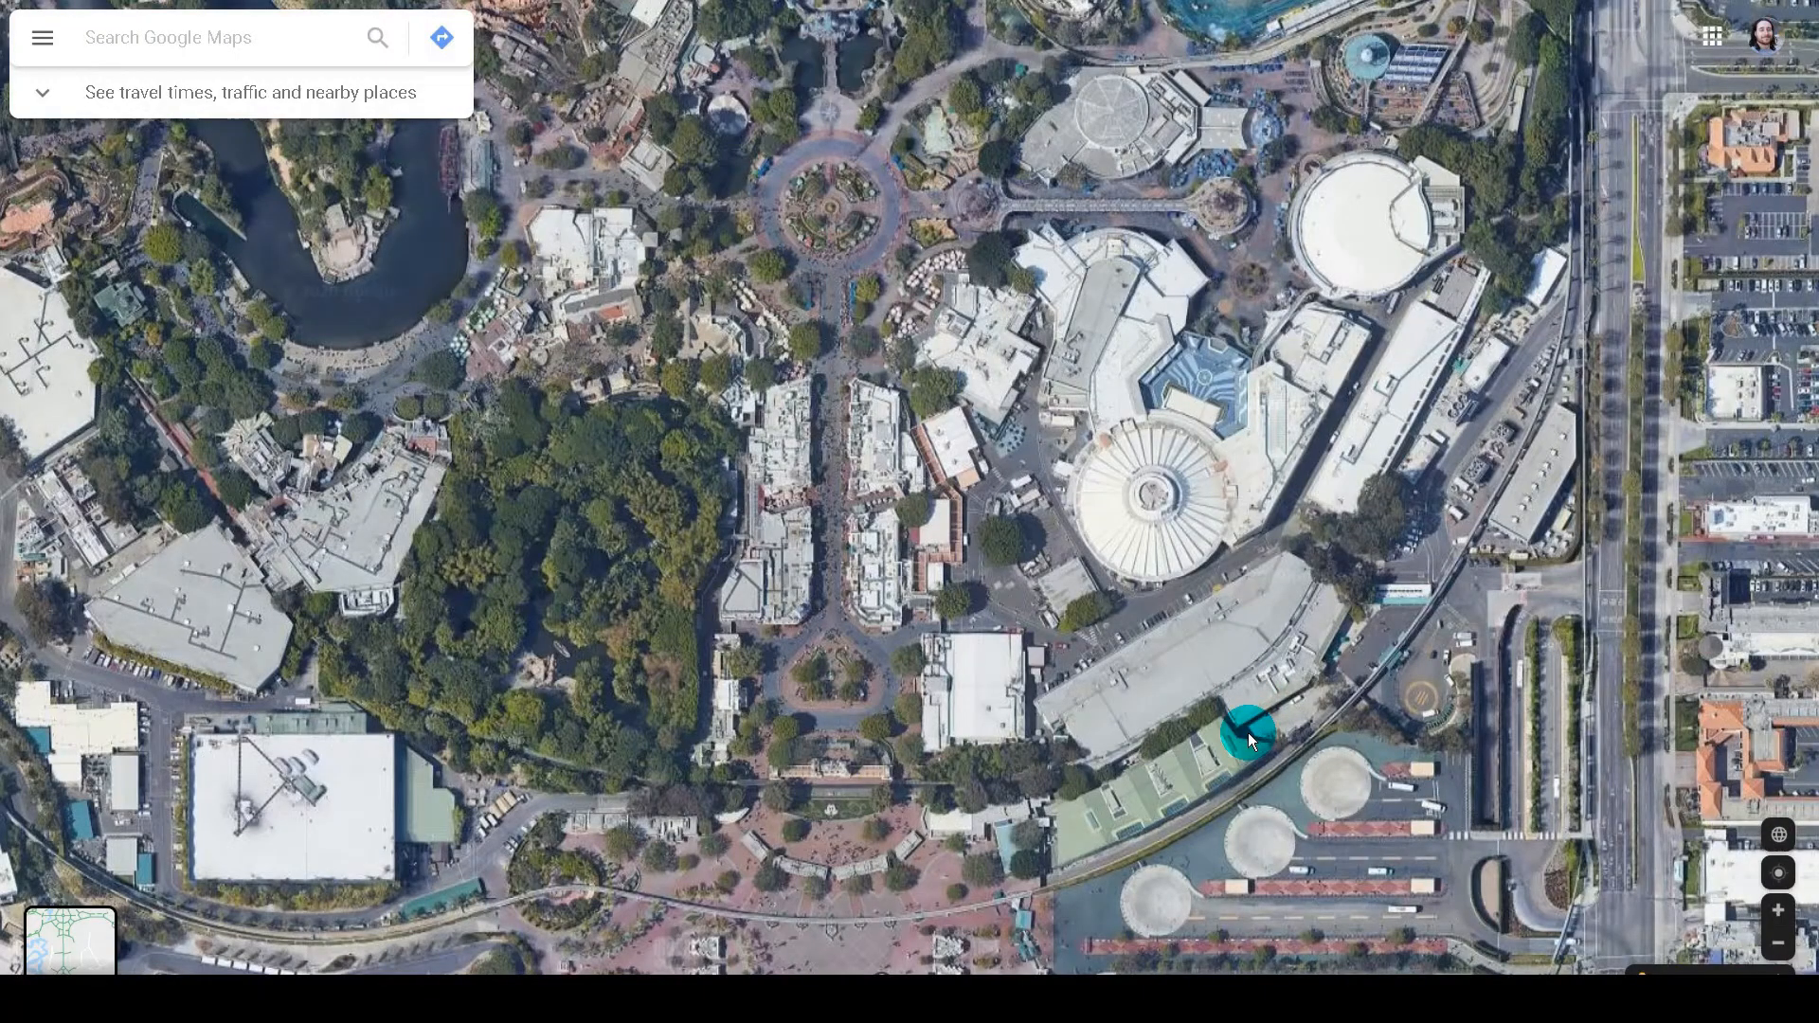
pyautogui.press('F11')
pyautogui.click(663, 989)
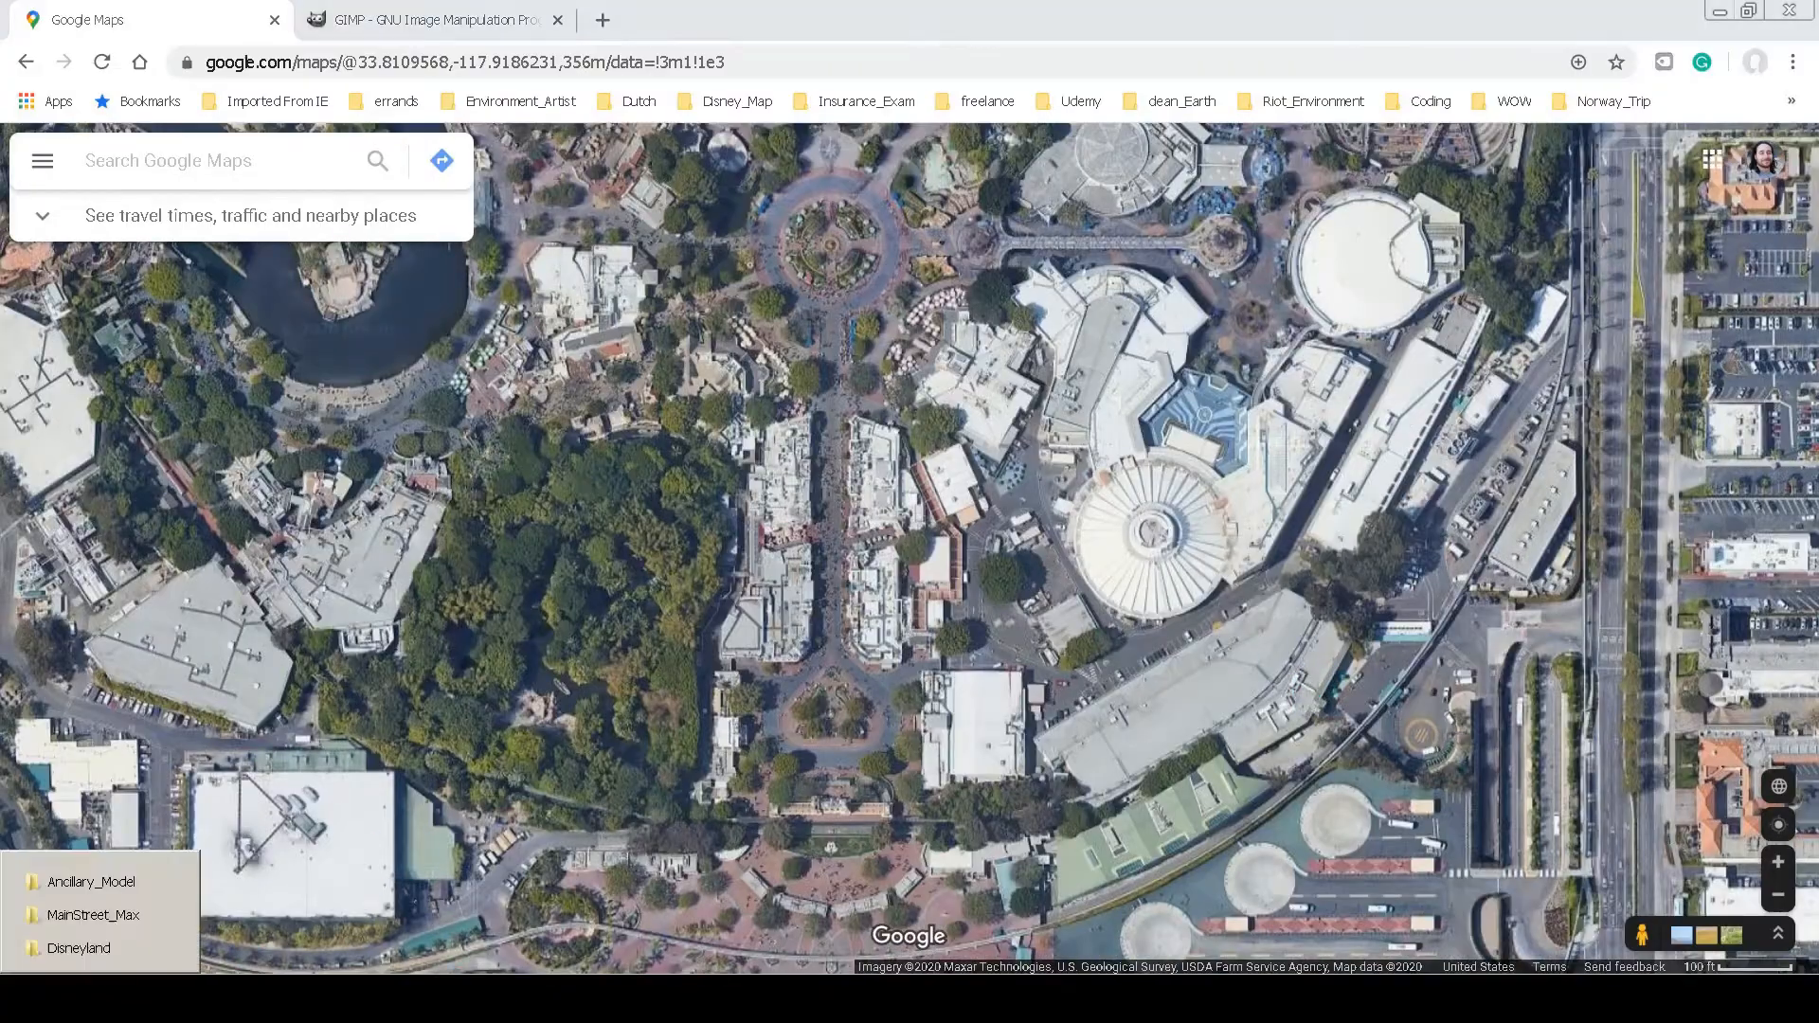
pyautogui.hotkey('ctrl', 'v')
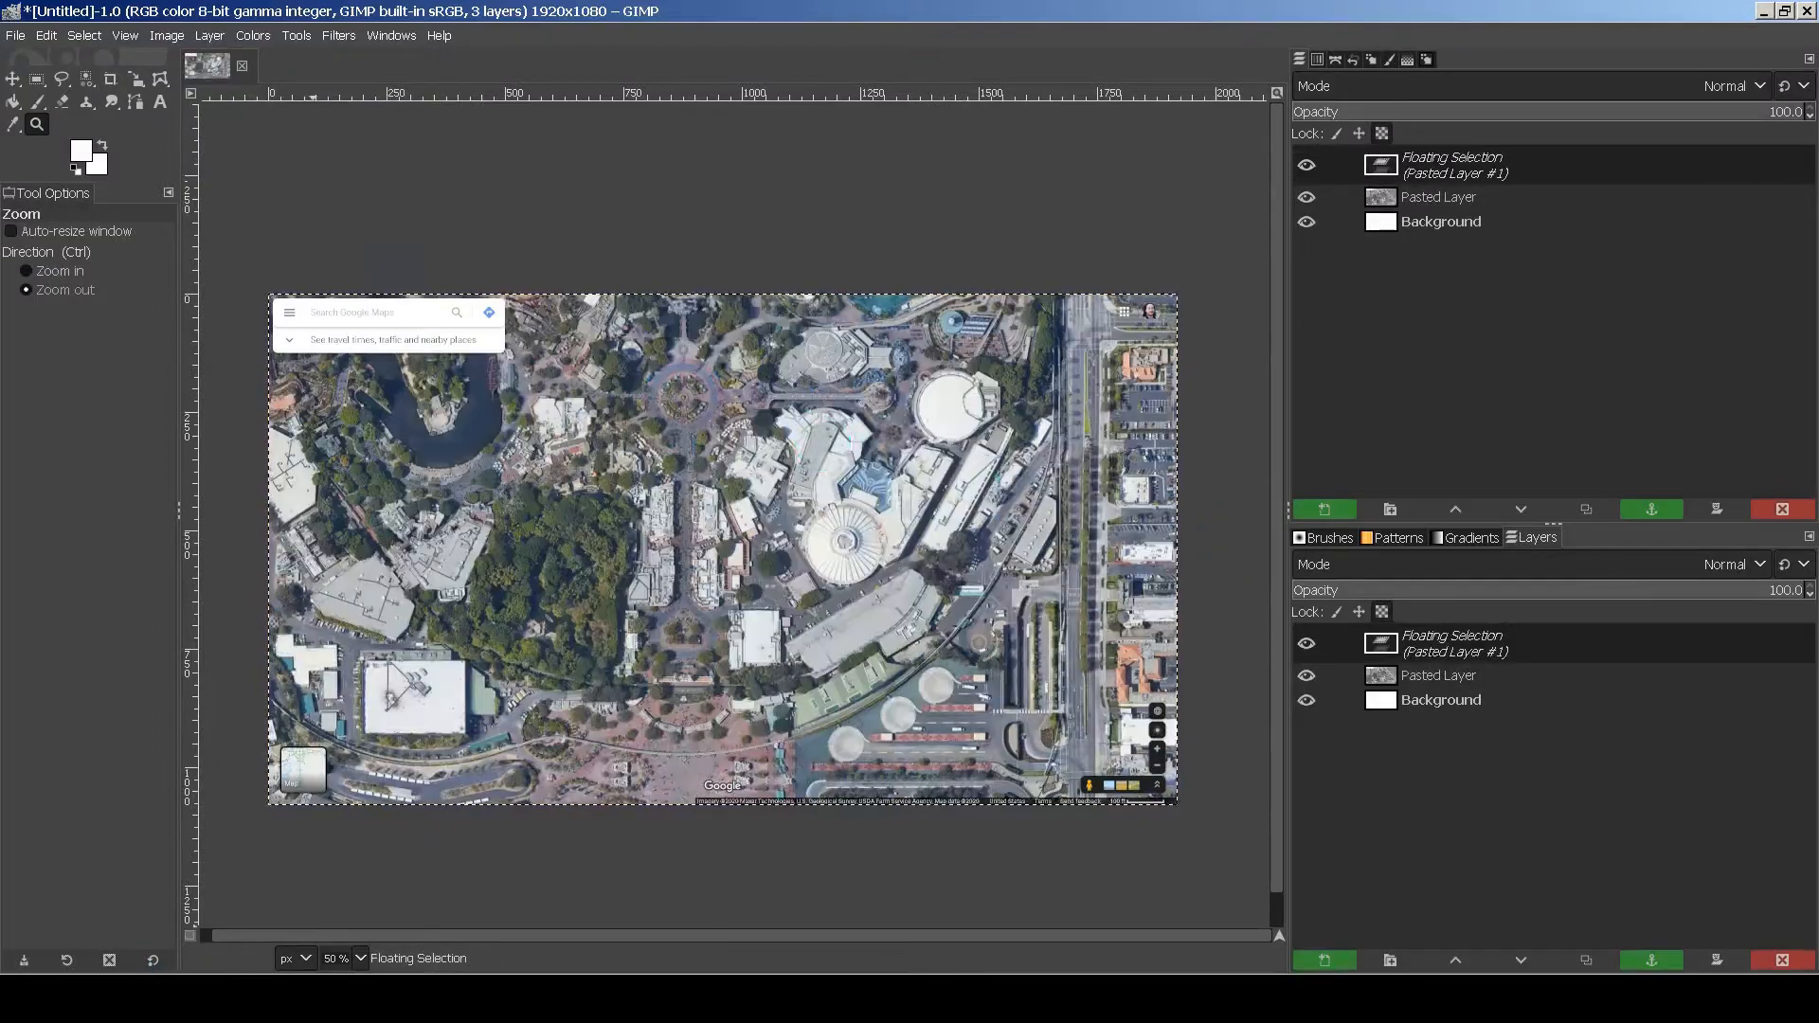
# Step: In Google Maps, zoom in on the Main Street entrance plaza and capture it in full-screen view
pyautogui.click(635, 990)
pyautogui.click(1777, 855)
pyautogui.moveTo(1158, 540); pyautogui.dragTo(1153, 419)
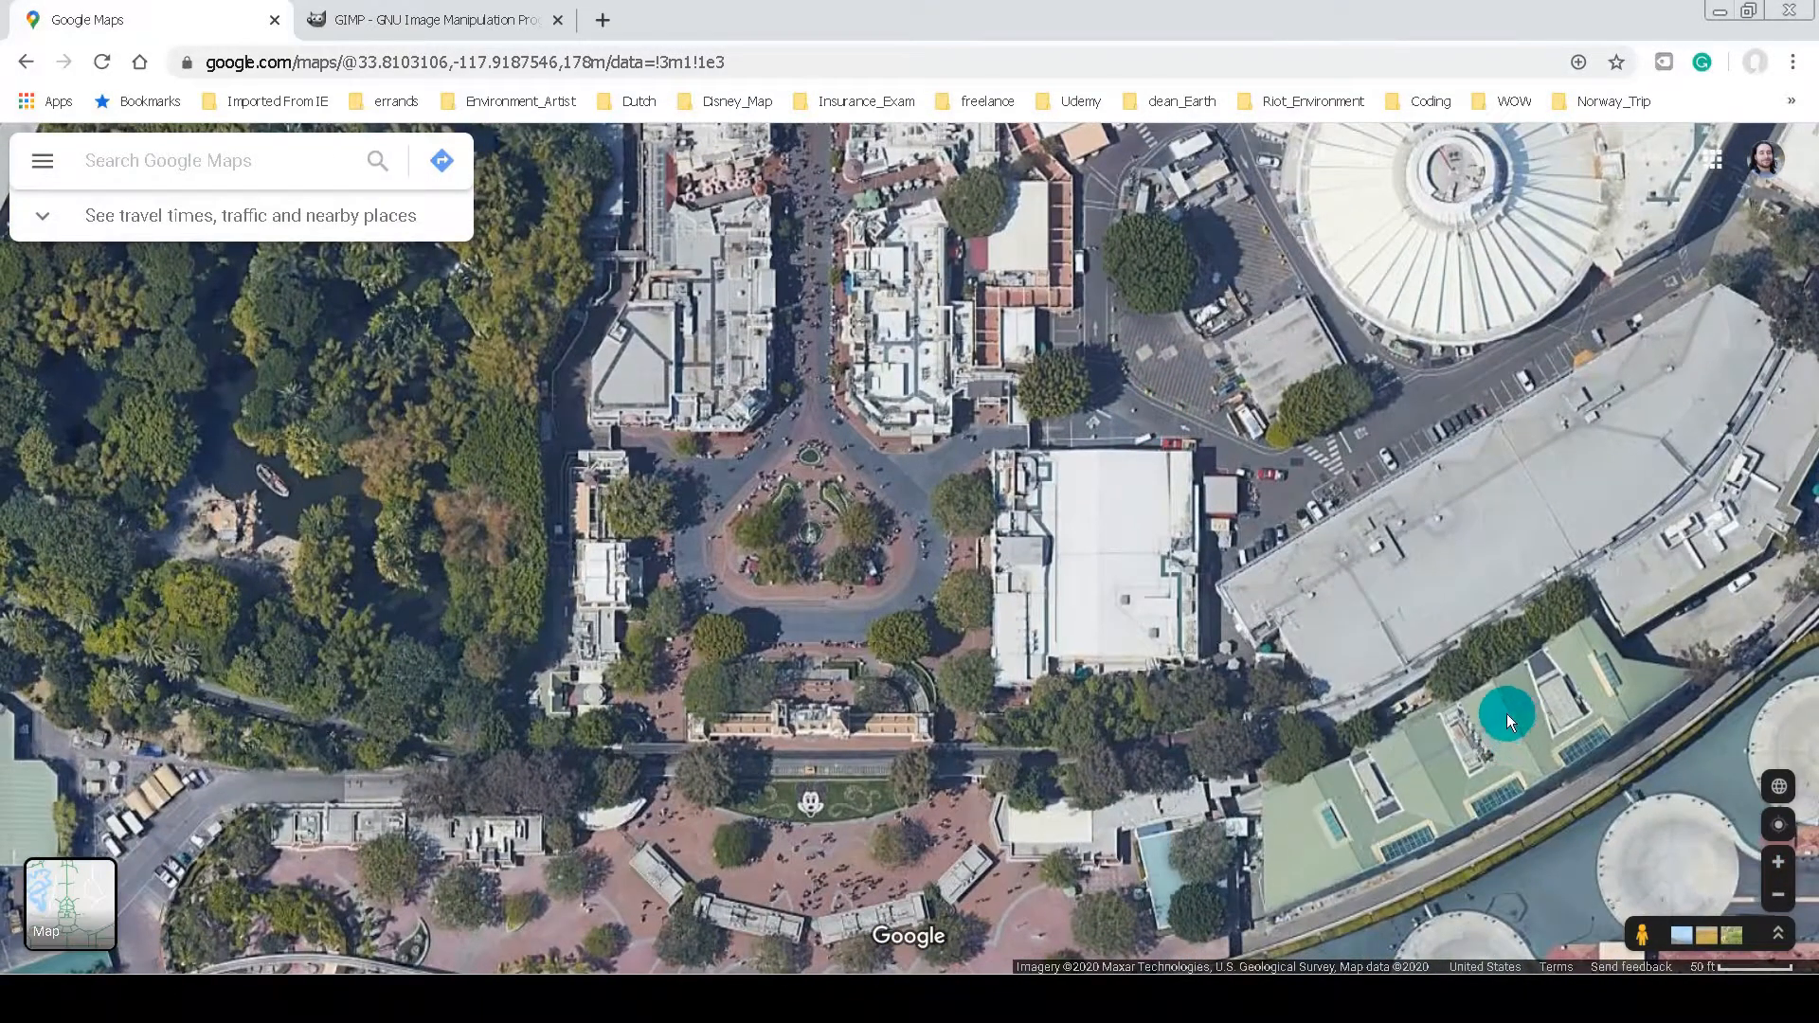
pyautogui.press('F11')
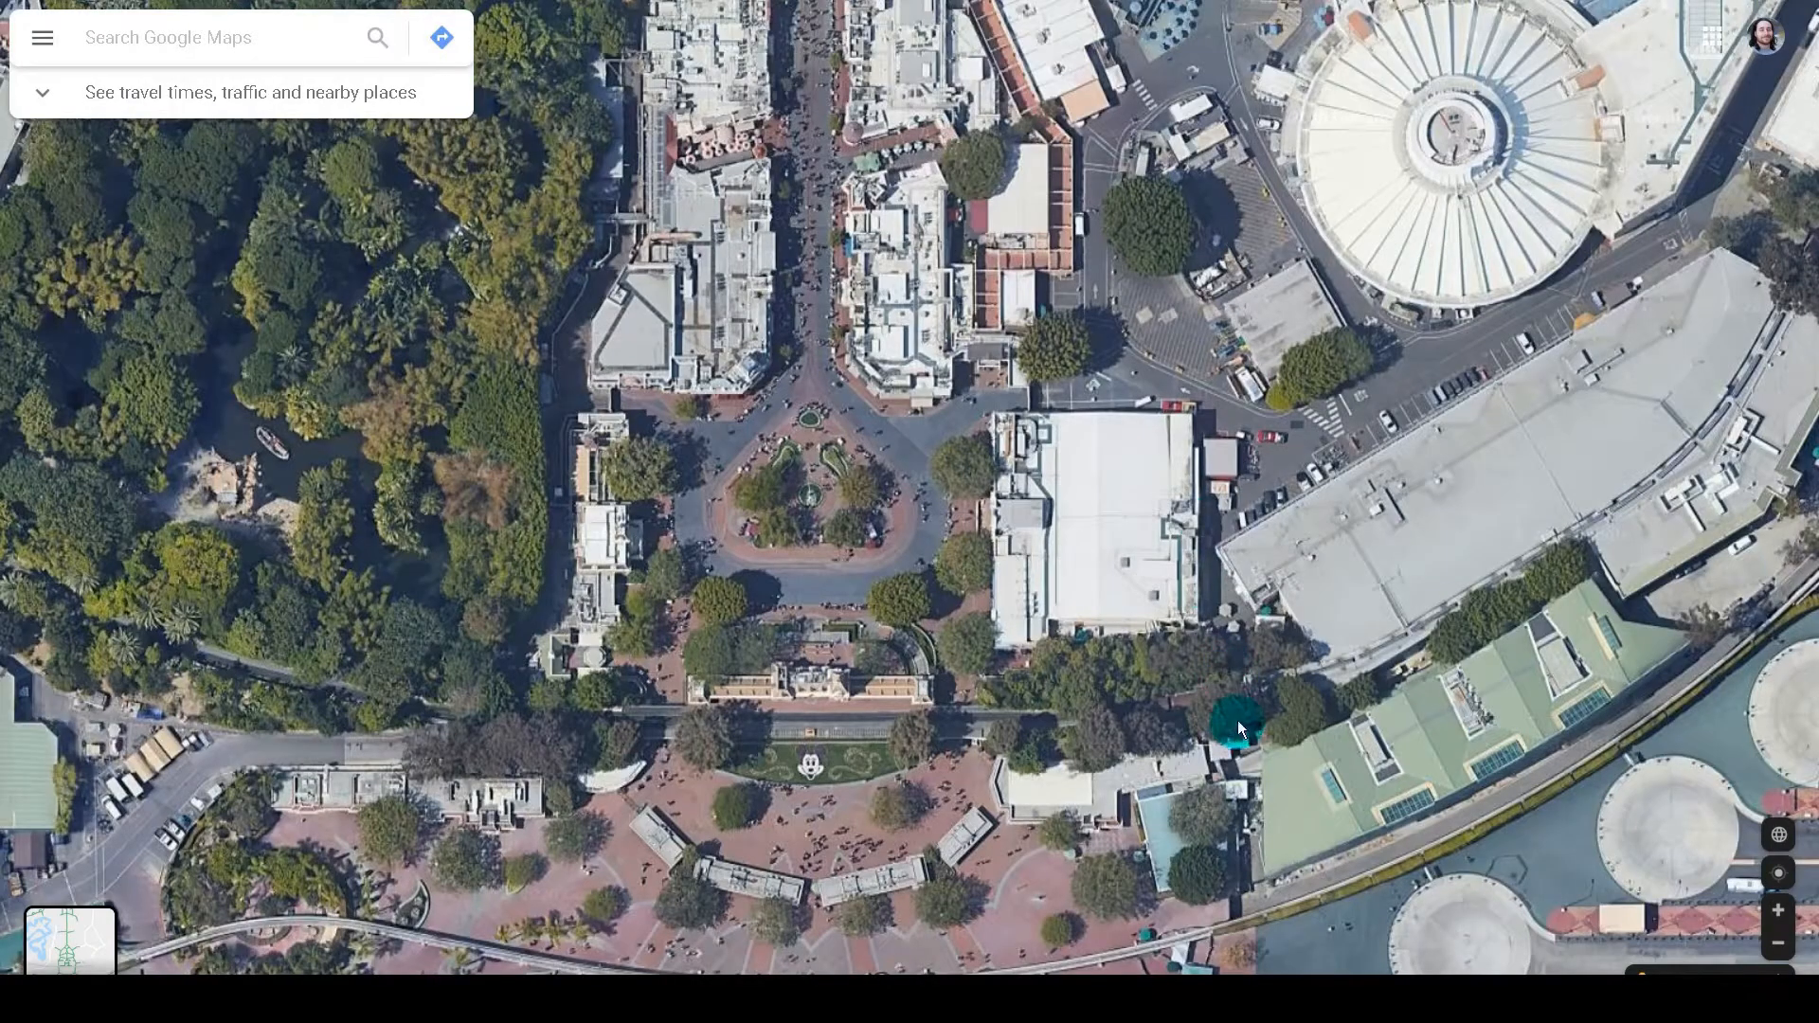
pyautogui.press('F11')
# Step: Switch back to GIMP and turn the floating pasted selection into its own layer
pyautogui.hotkey('alt', 'Tab')
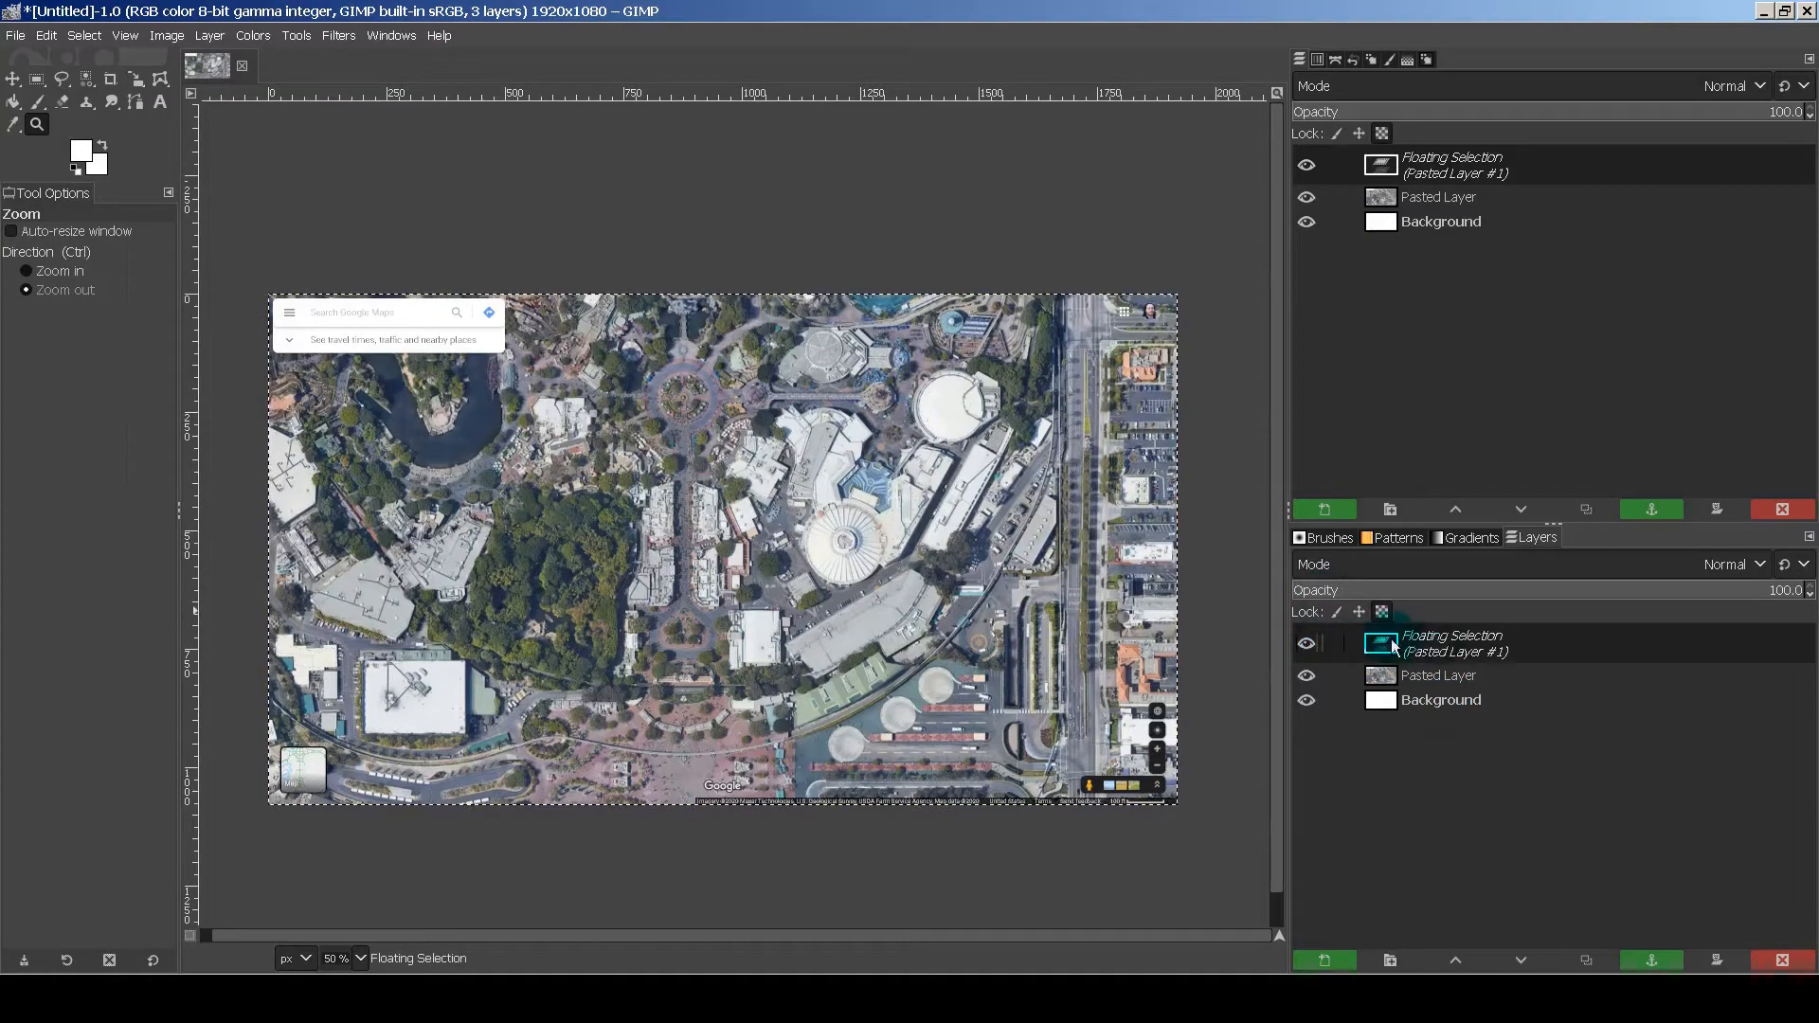
pyautogui.click(1324, 959)
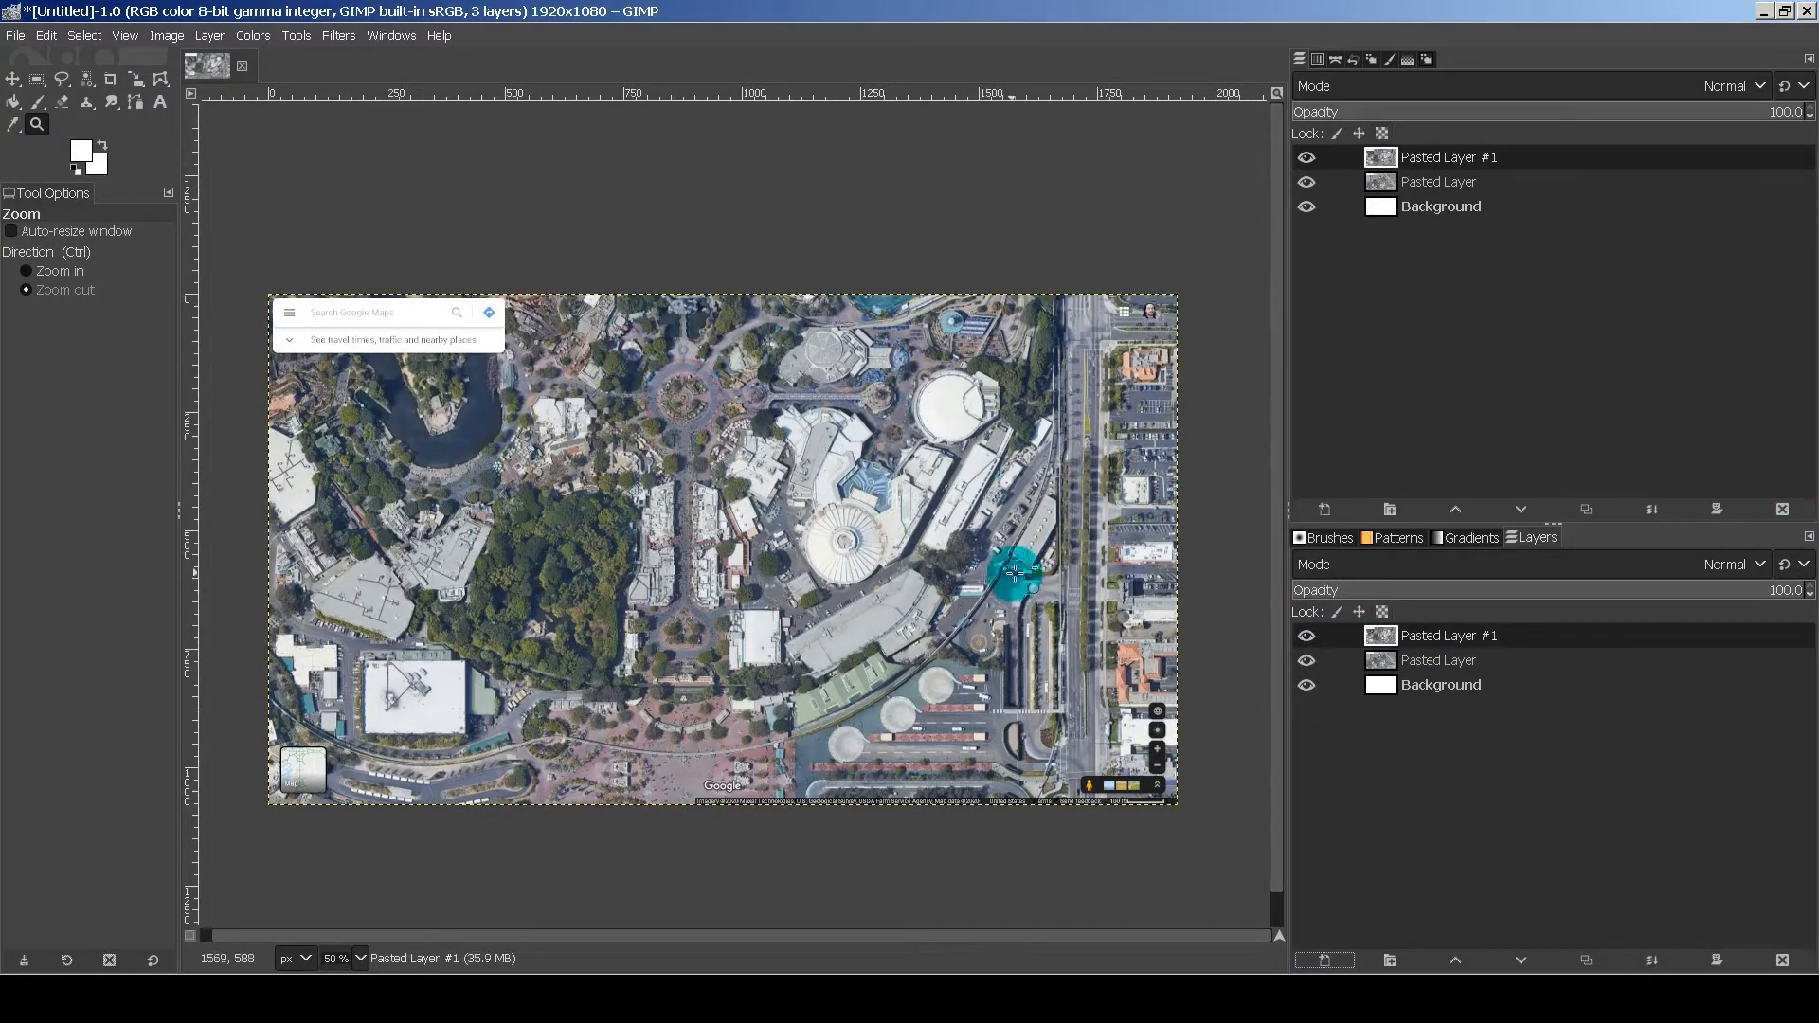
# Step: Paste the Main Street entrance plaza screenshot into the image and turn it into its own layer
pyautogui.hotkey('ctrl', 'v')
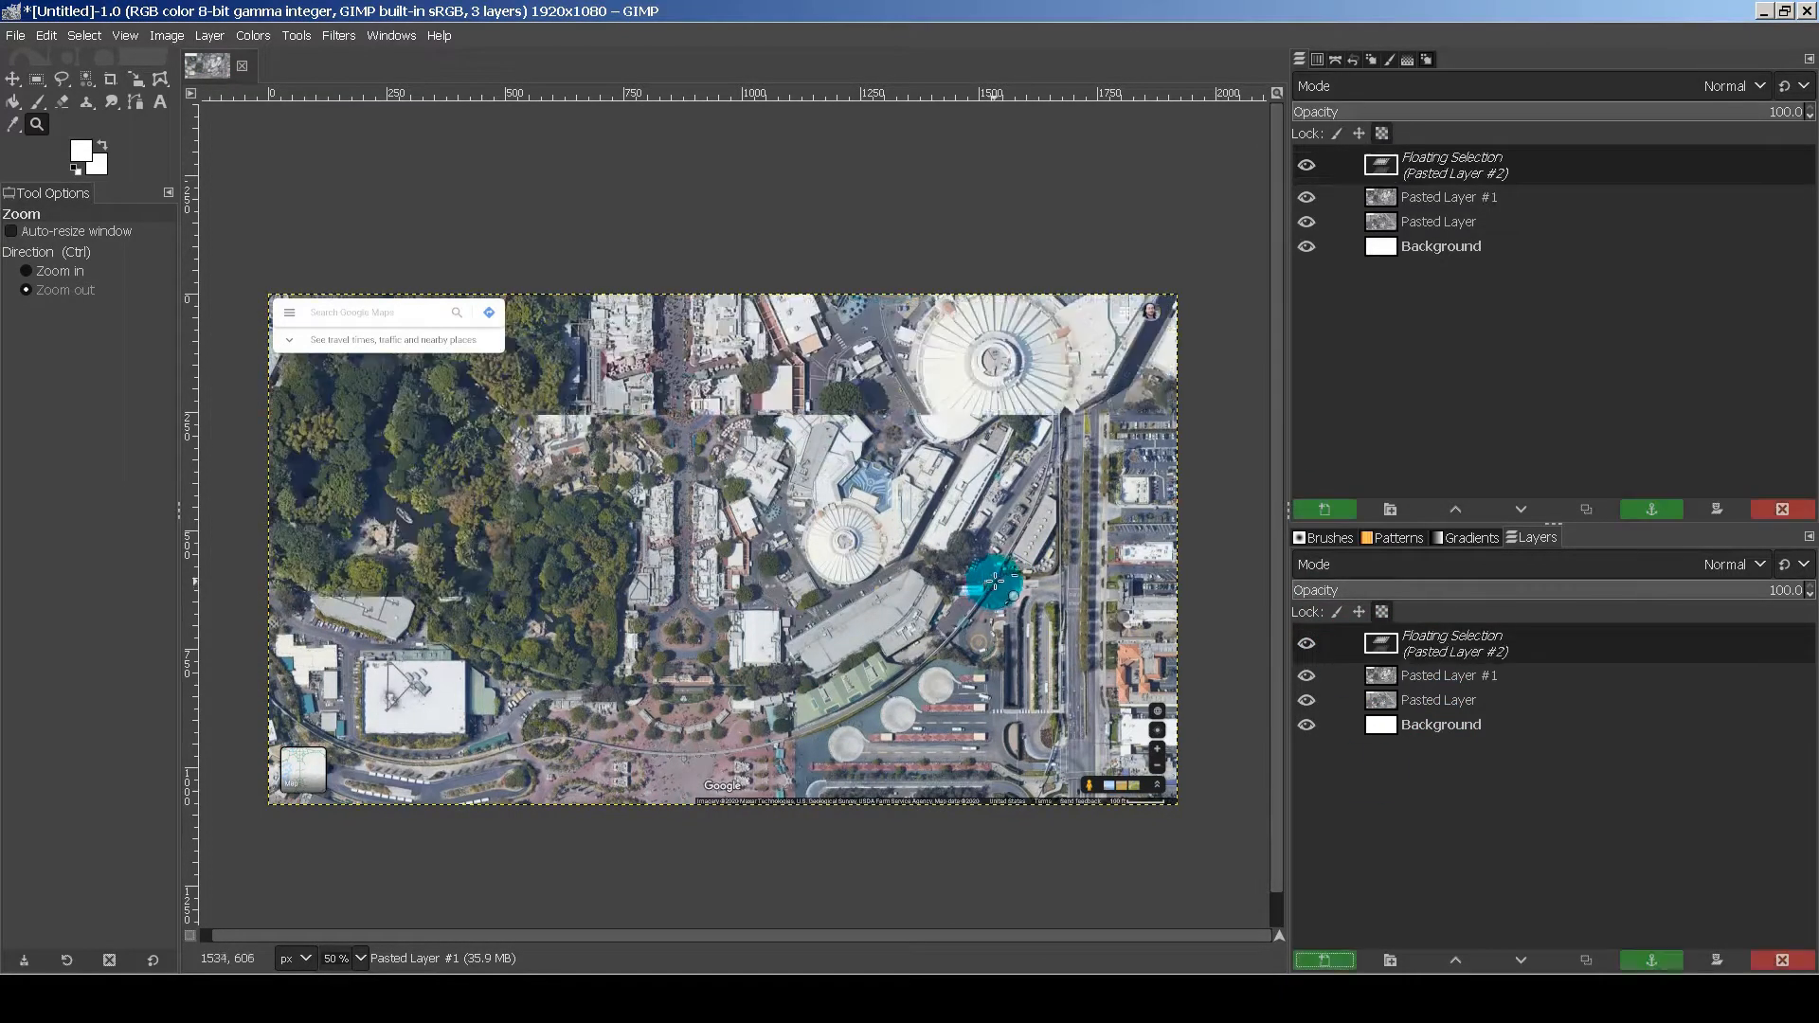
pyautogui.click(1323, 959)
pyautogui.click(1305, 637)
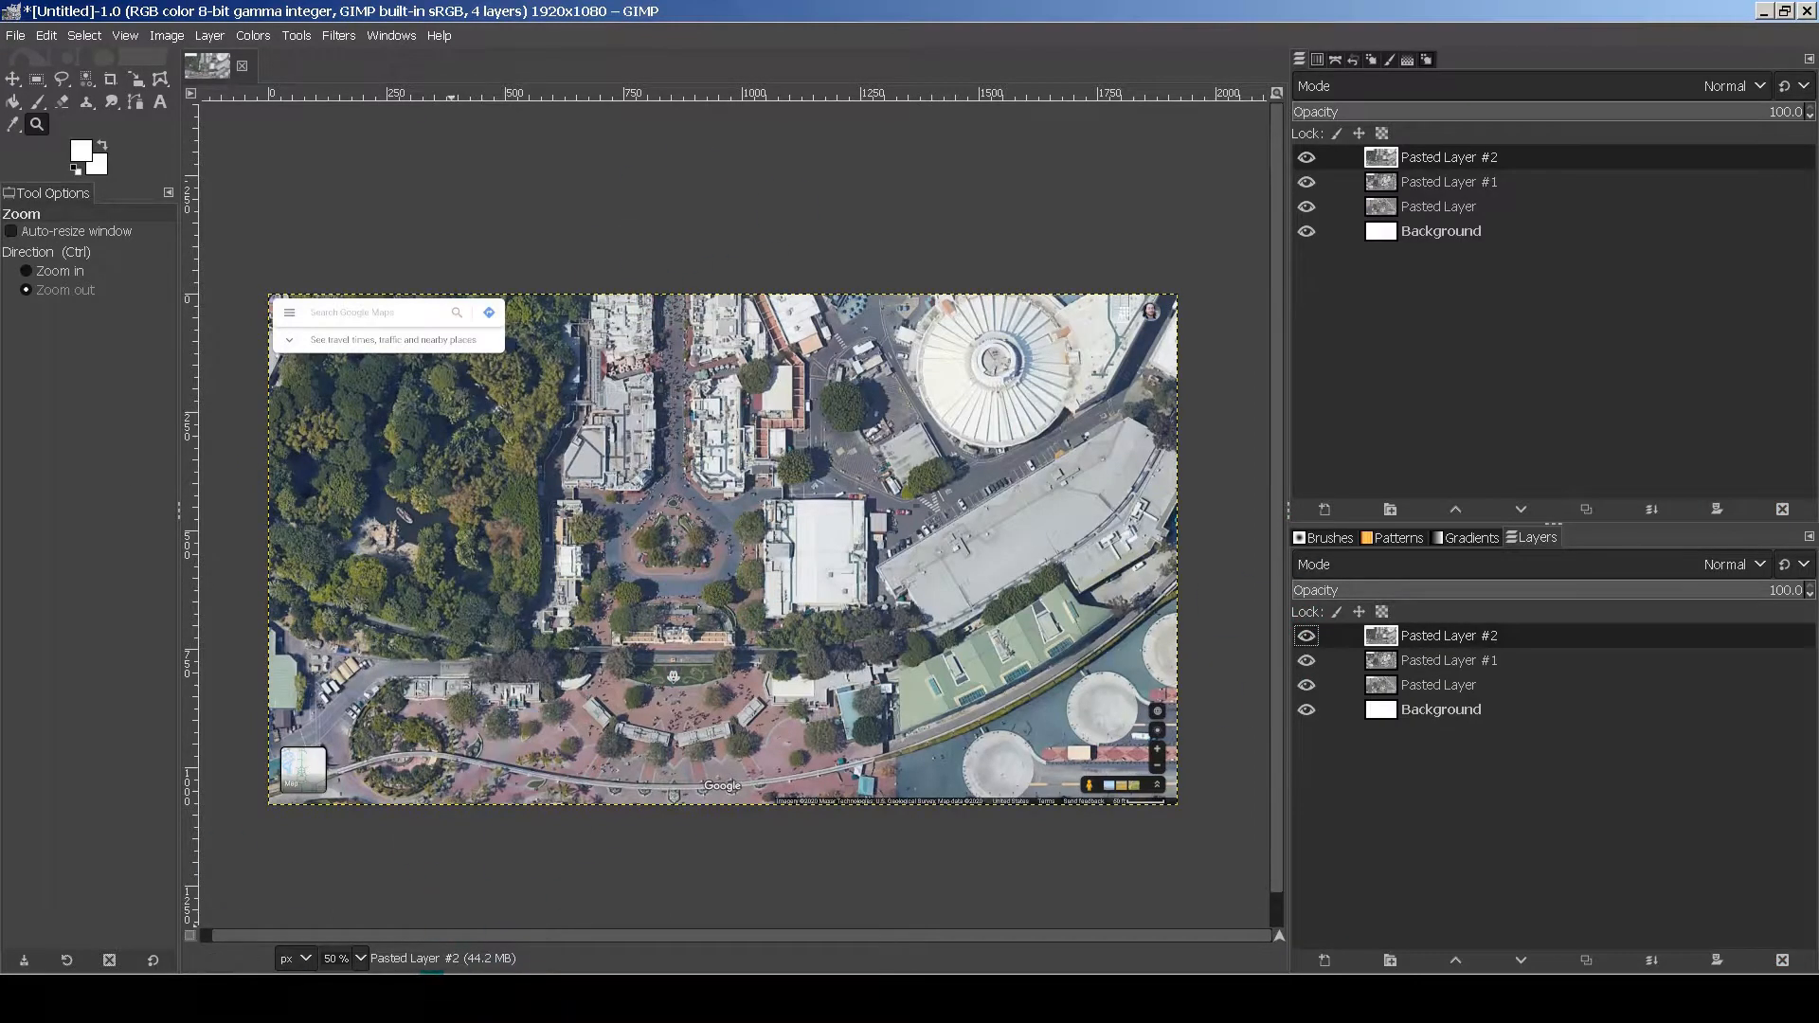
# Step: In Google Maps, move the satellite view north to upper Main Street and the central hub and capture it in full-screen view
pyautogui.hotkey('alt', 'Tab')
pyautogui.moveTo(977, 428); pyautogui.dragTo(994, 885)
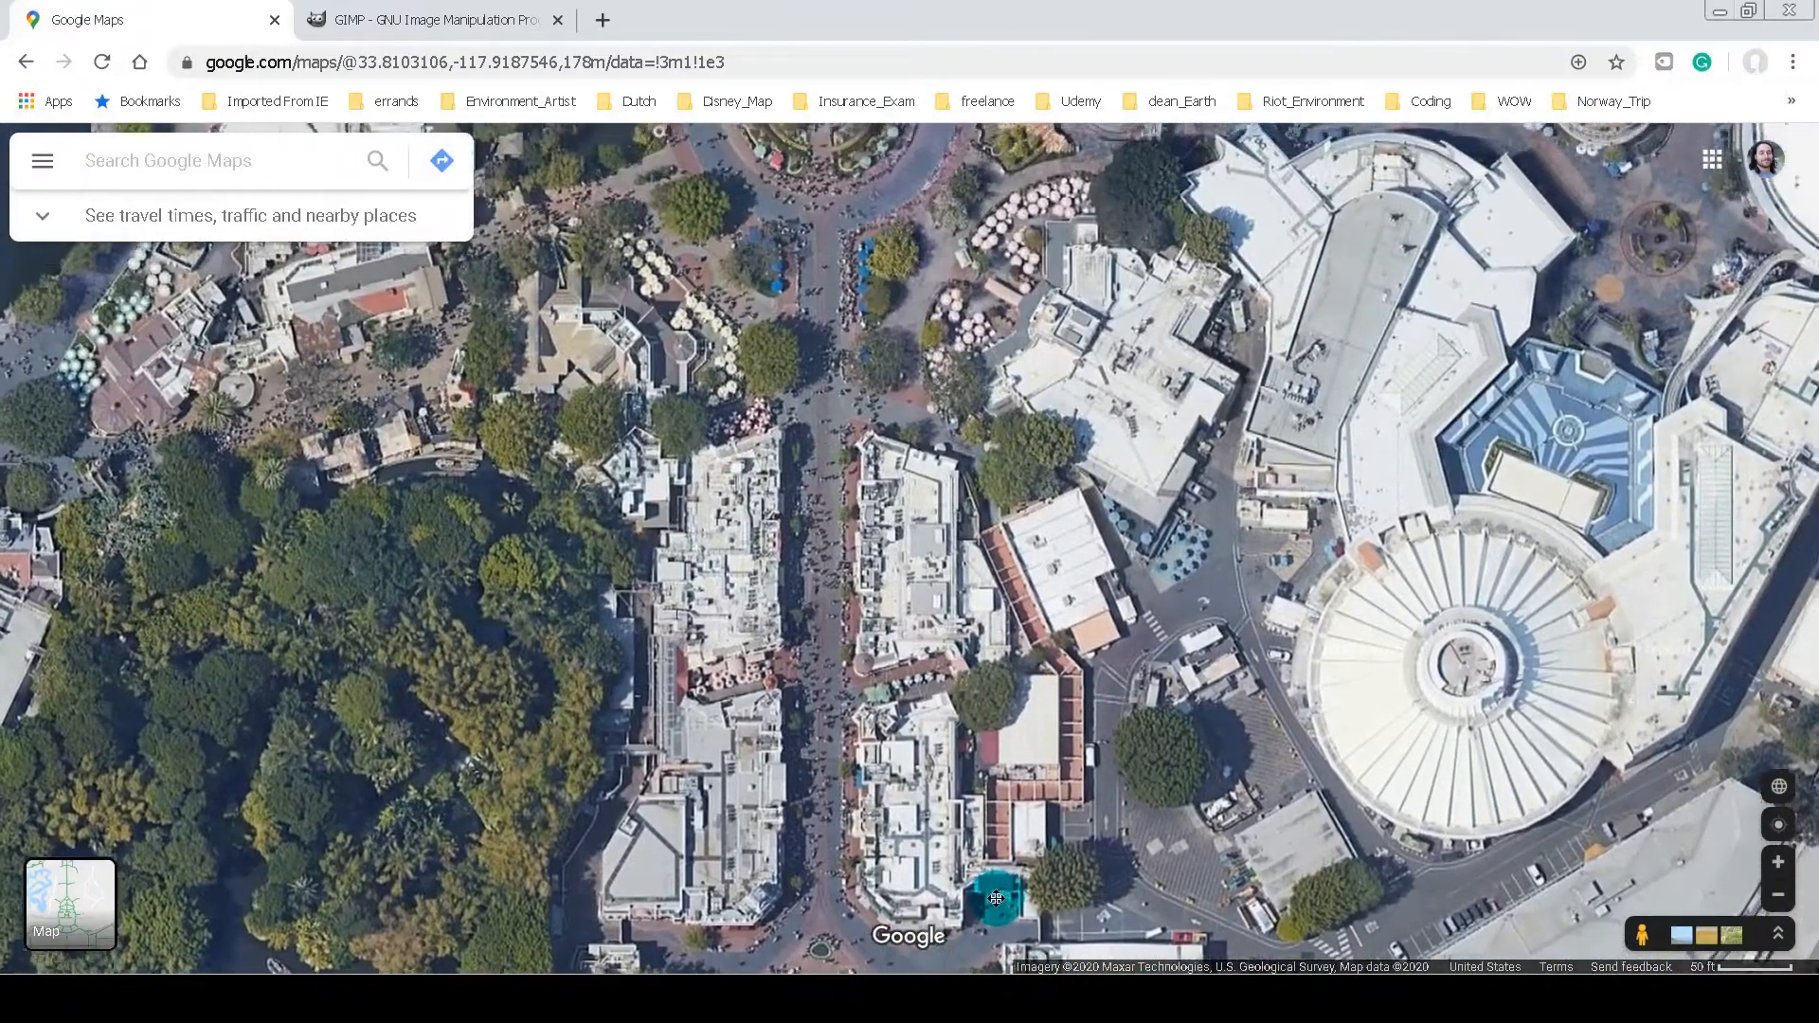
pyautogui.moveTo(1003, 487); pyautogui.dragTo(988, 673)
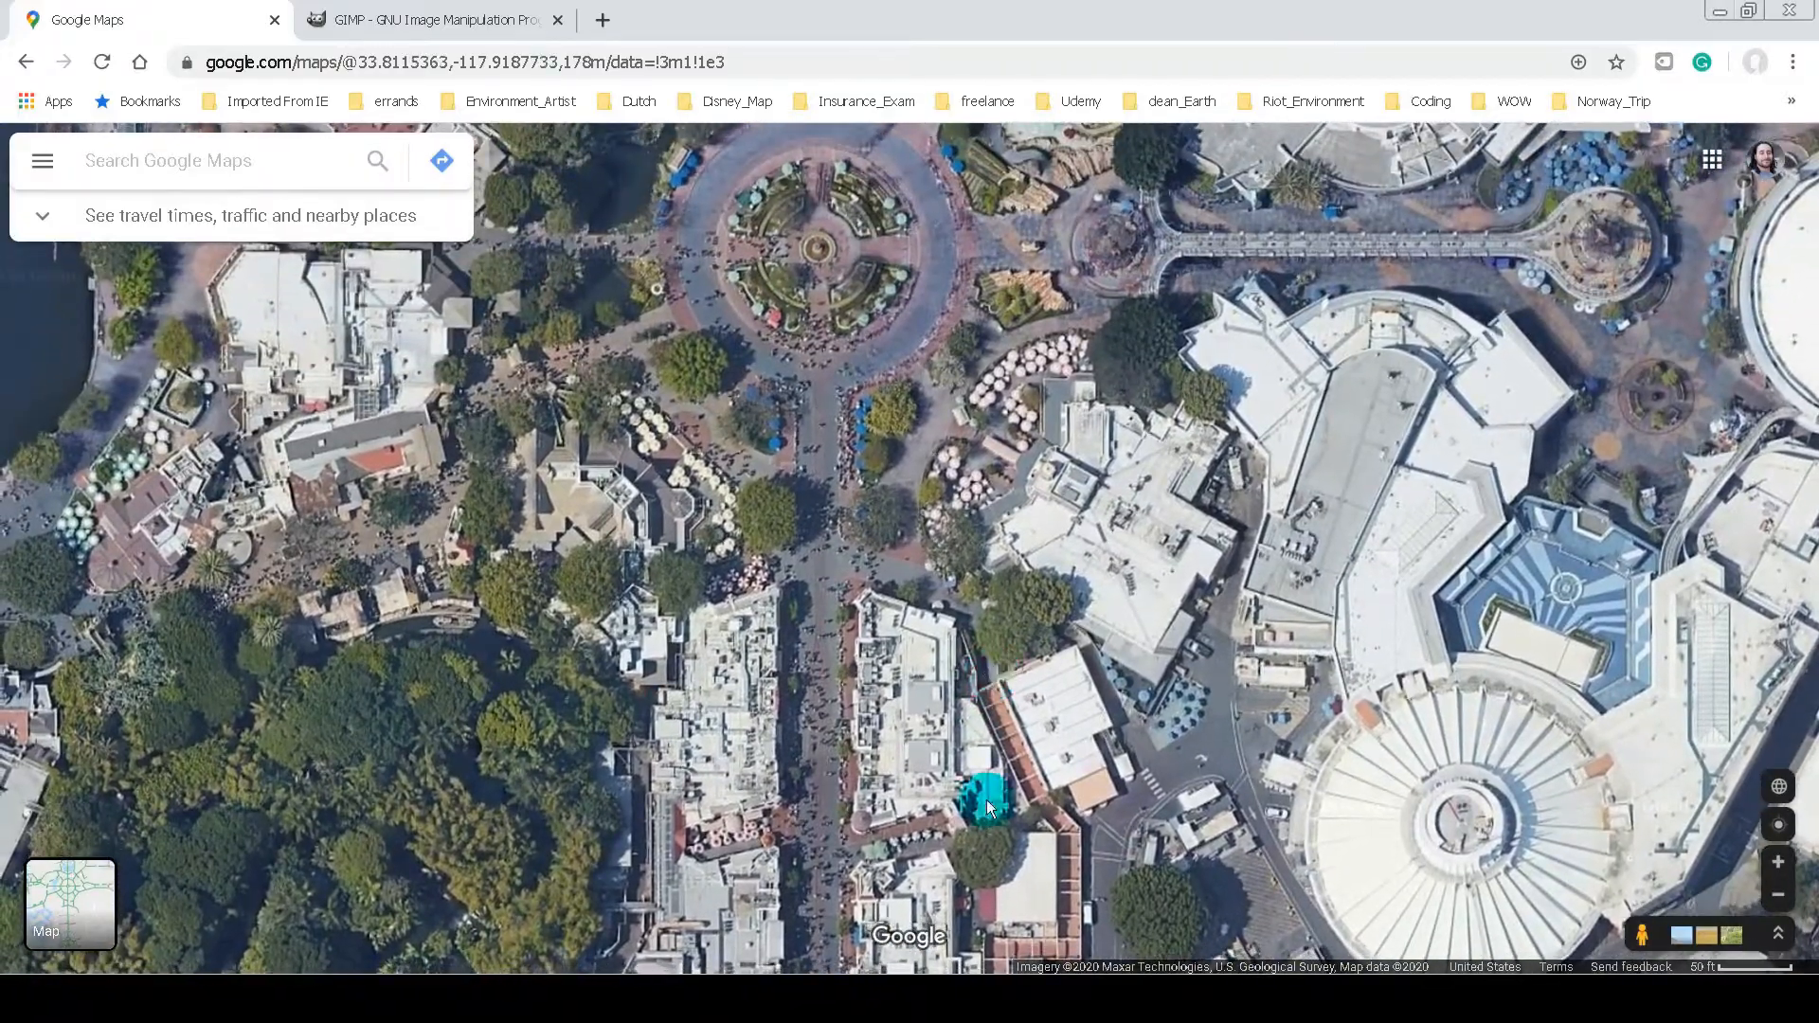
pyautogui.hotkey('alt', 'Tab')
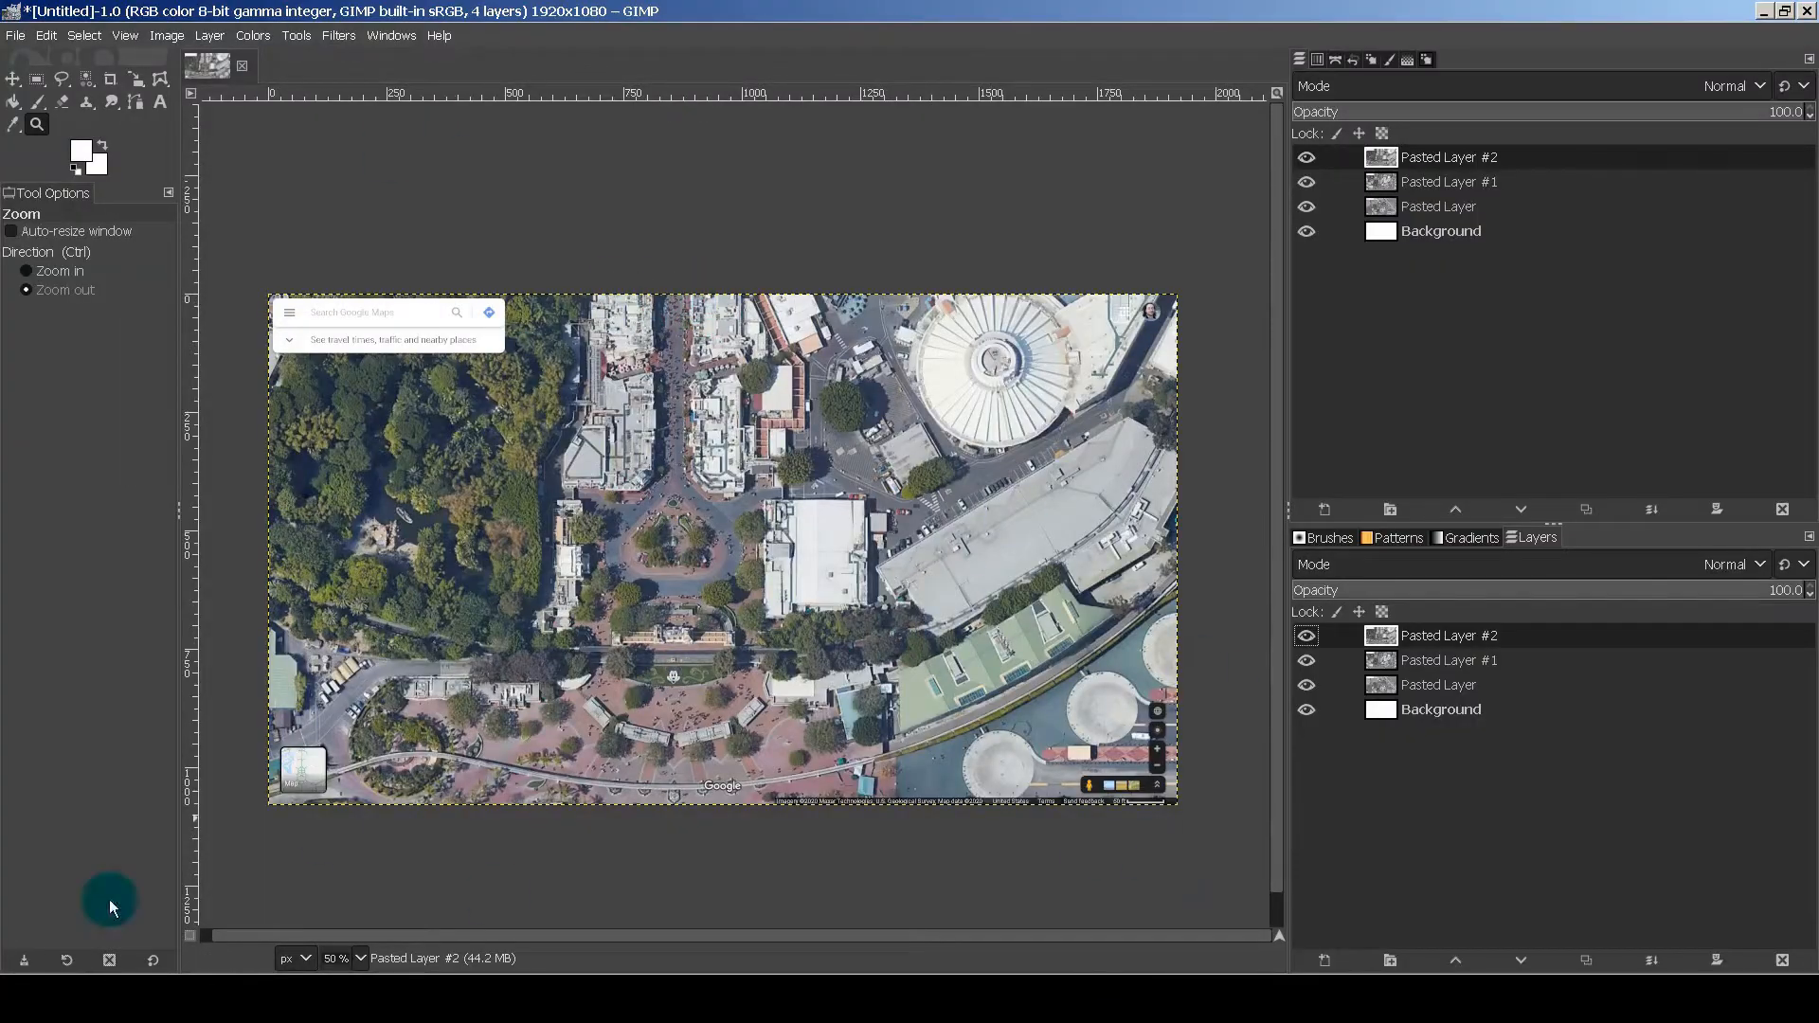
pyautogui.hotkey('alt', 'Tab')
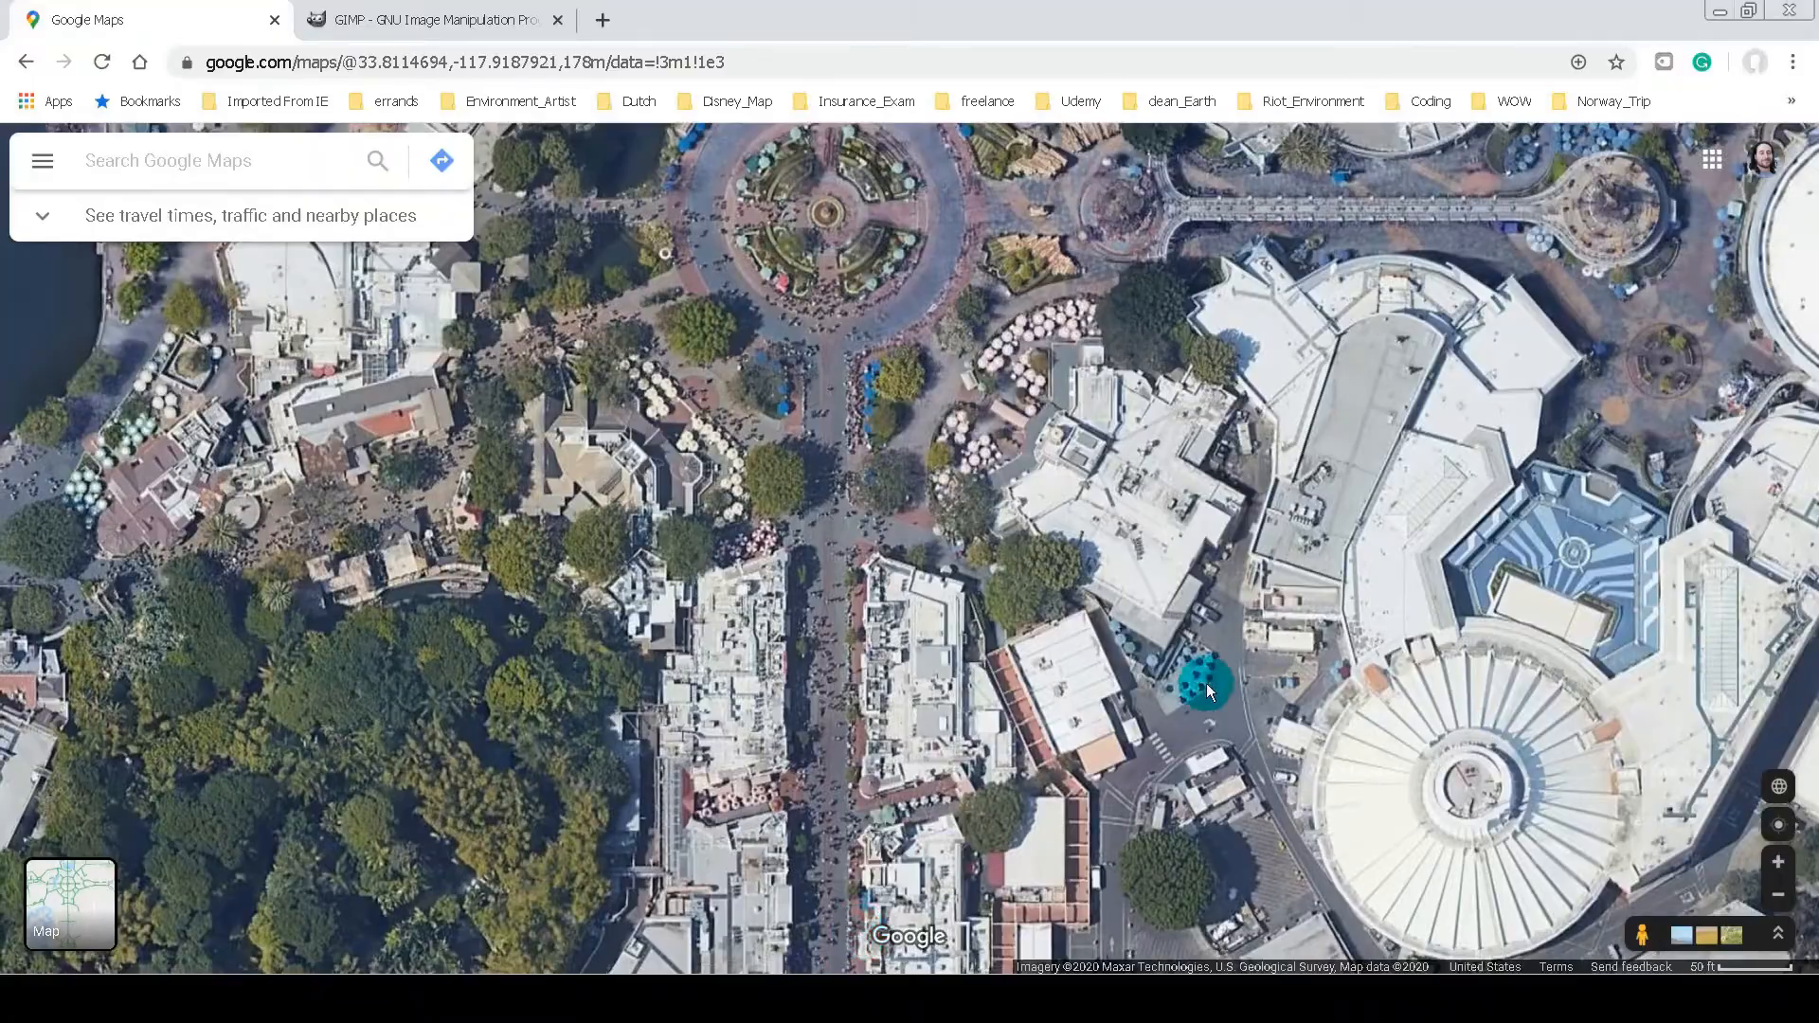
pyautogui.press('F11')
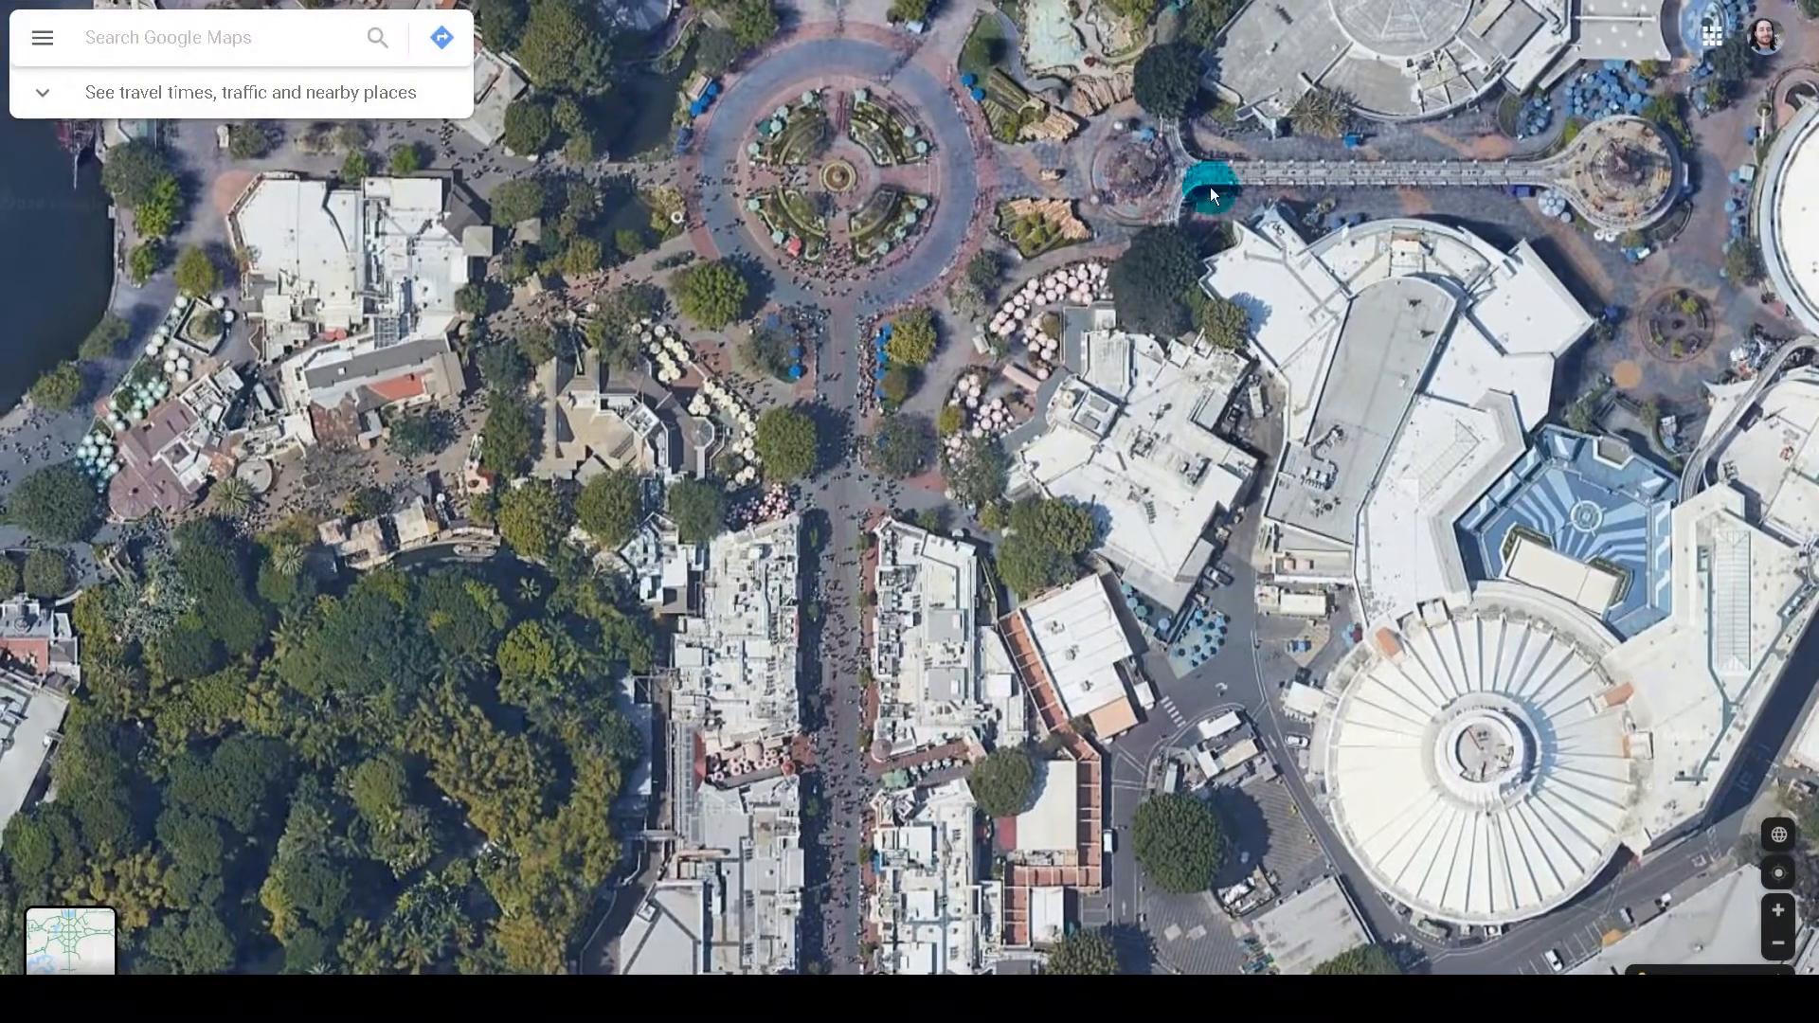
pyautogui.press('Print')
pyautogui.press('F11')
# Step: Paste the hub screenshot into the GIMP image, convert it to its own layer and select the full-park layer
pyautogui.hotkey('alt', 'Tab')
pyautogui.hotkey('ctrl', 'v')
pyautogui.click(16, 35)
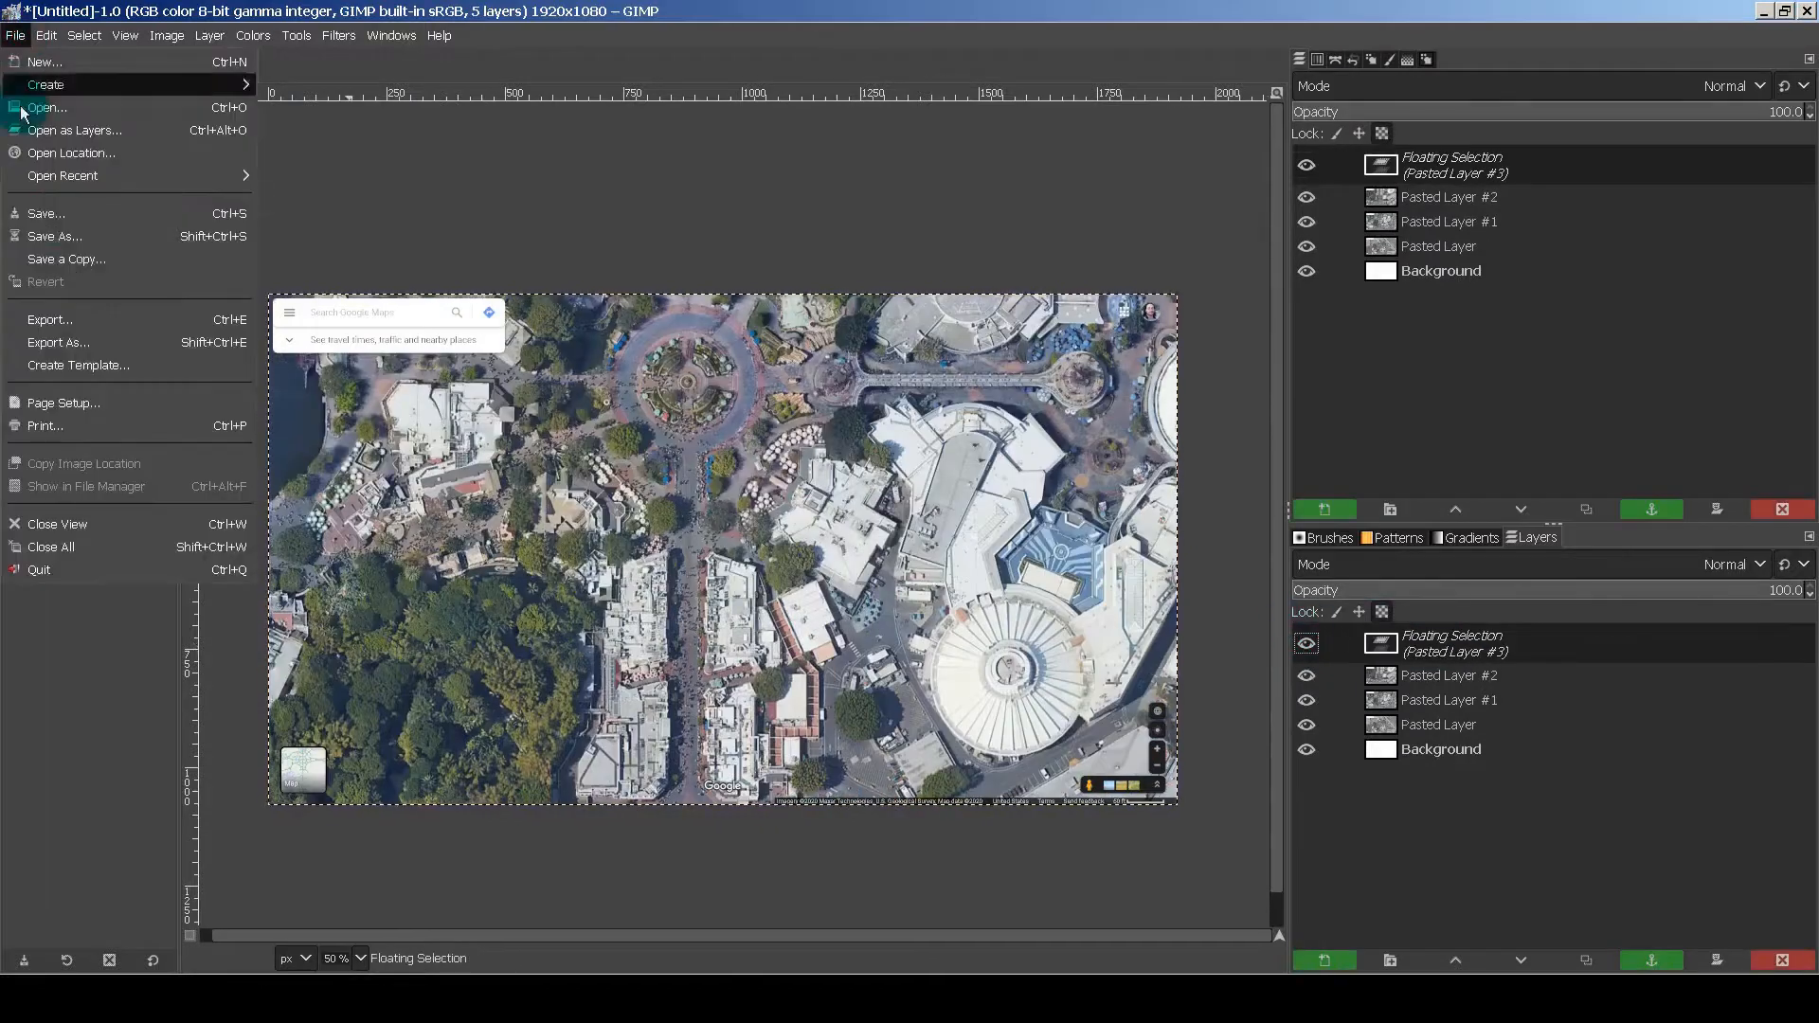
pyautogui.click(94, 195)
pyautogui.click(1223, 738)
pyautogui.click(1324, 960)
pyautogui.click(1438, 660)
pyautogui.click(1439, 685)
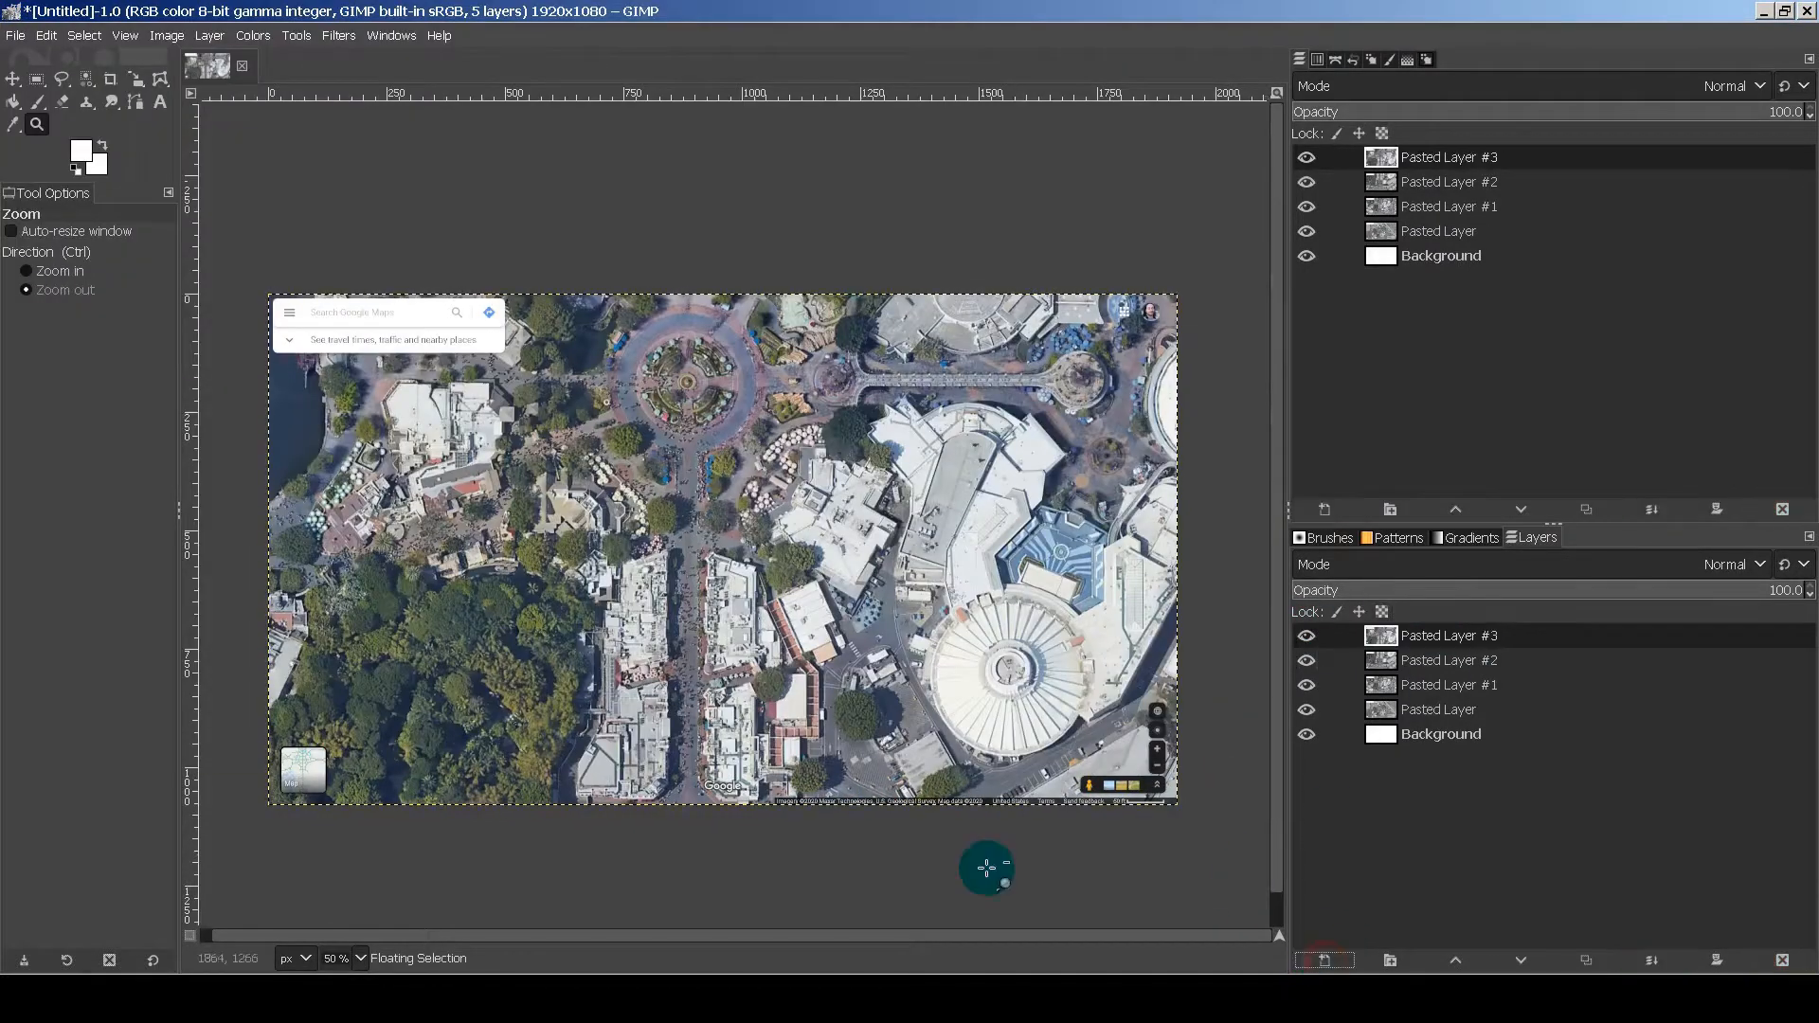
pyautogui.click(1441, 709)
# Step: Switch to the browser, look at the GIMP download page and return to Google Maps
pyautogui.hotkey('alt', 'Tab')
pyautogui.click(432, 19)
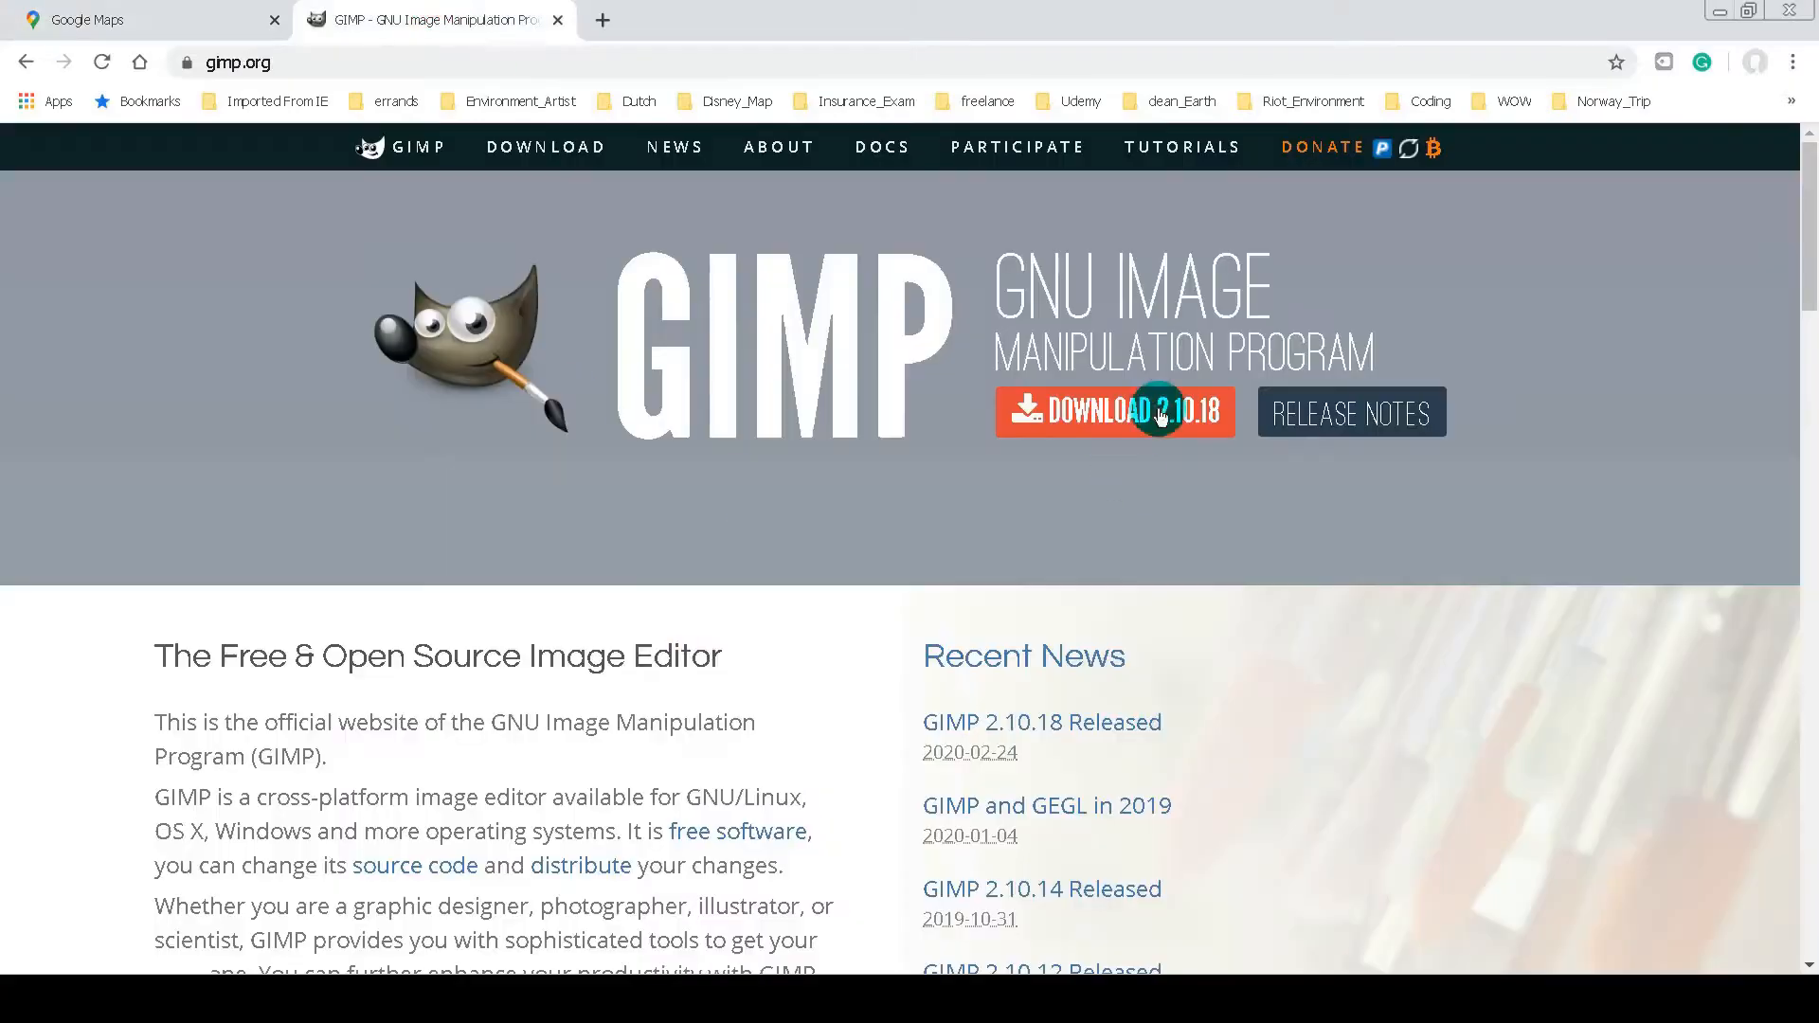
pyautogui.click(374, 57)
pyautogui.click(151, 19)
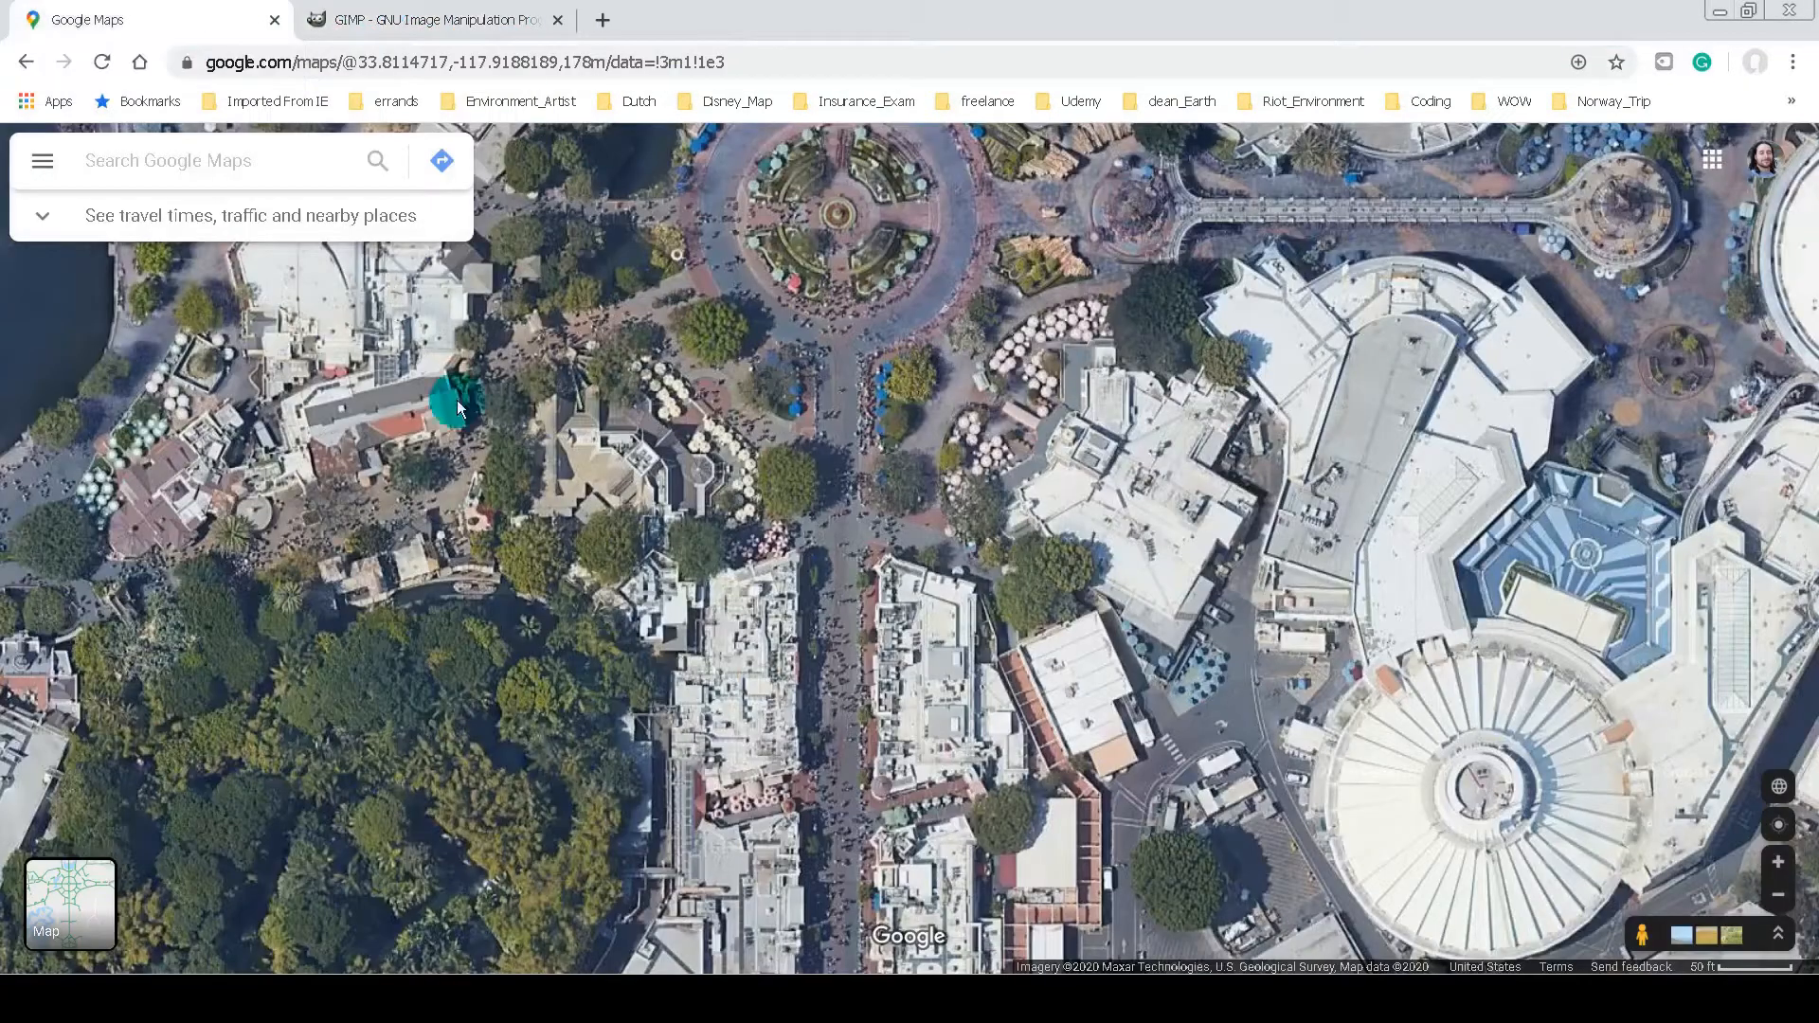
# Step: Enter Street View at the Town Square end of Main Street and look around at the surrounding buildings
pyautogui.moveTo(1348, 805); pyautogui.dragTo(1389, 599)
pyautogui.moveTo(1642, 934); pyautogui.dragTo(895, 757)
pyautogui.moveTo(934, 698); pyautogui.dragTo(1293, 747)
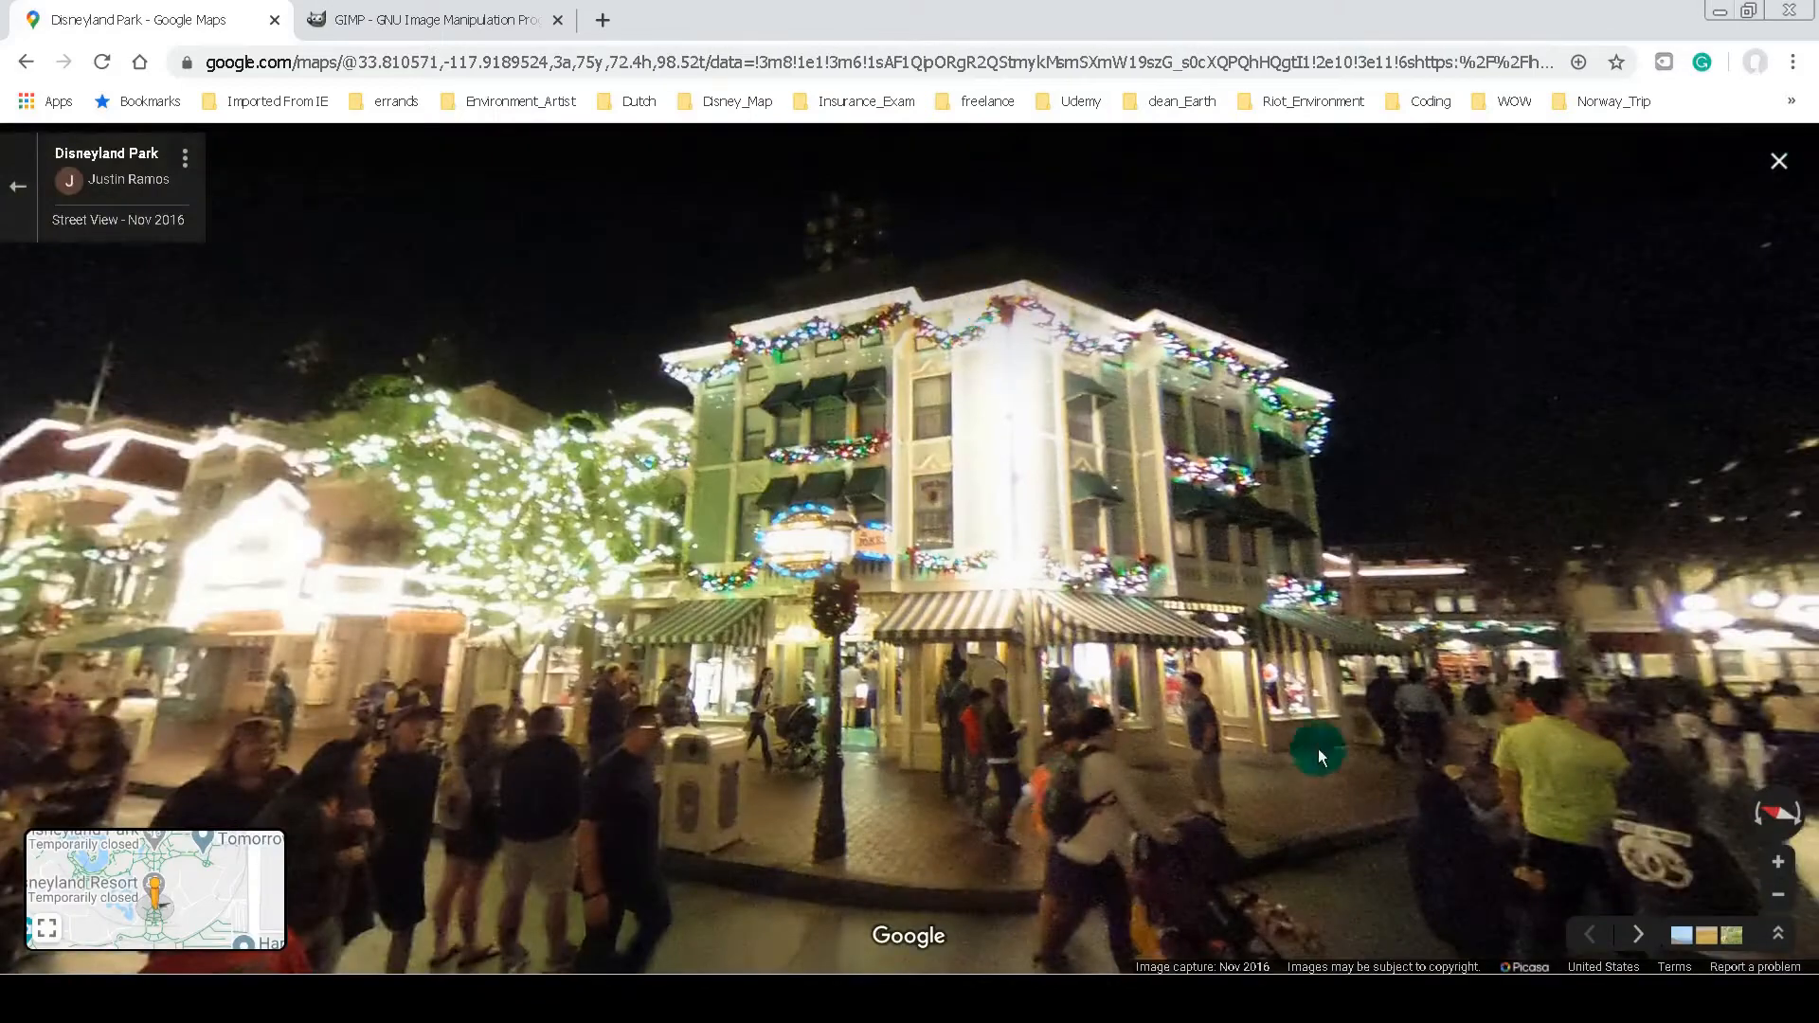
pyautogui.moveTo(805, 544); pyautogui.dragTo(1076, 544)
pyautogui.moveTo(531, 615); pyautogui.dragTo(803, 550)
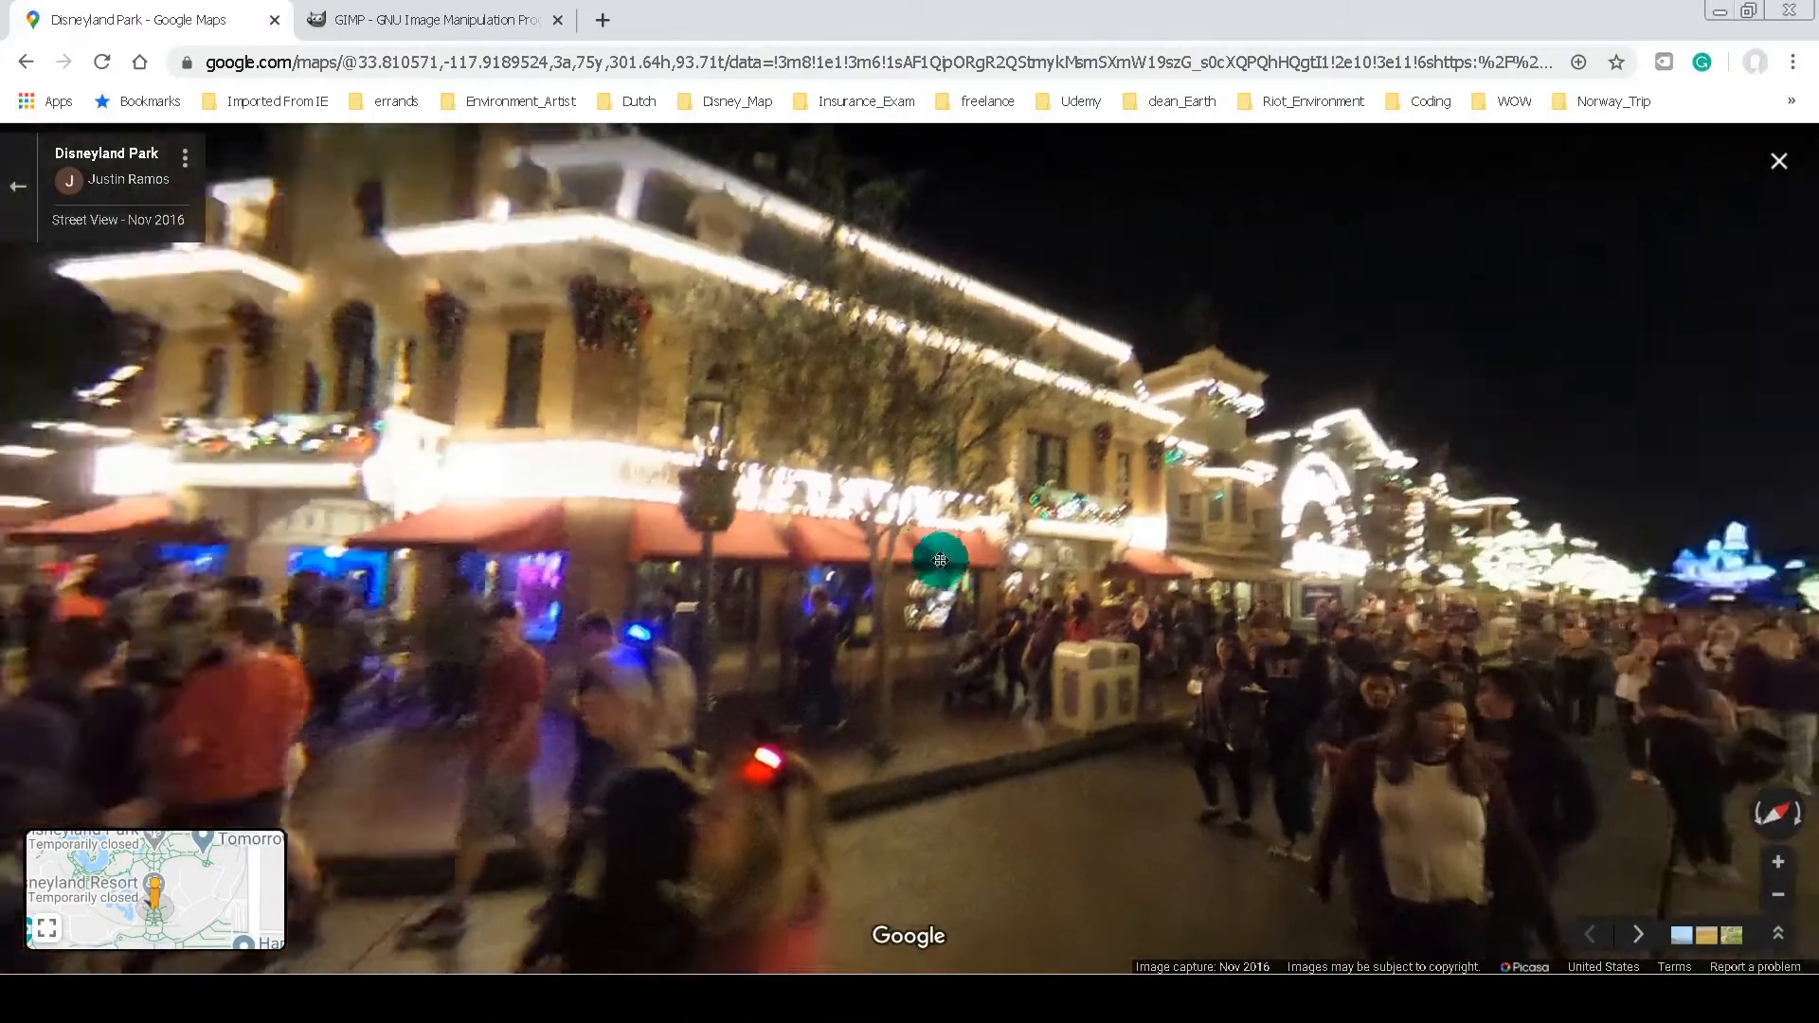
pyautogui.moveTo(653, 554); pyautogui.dragTo(995, 679)
pyautogui.moveTo(592, 654); pyautogui.dragTo(559, 630)
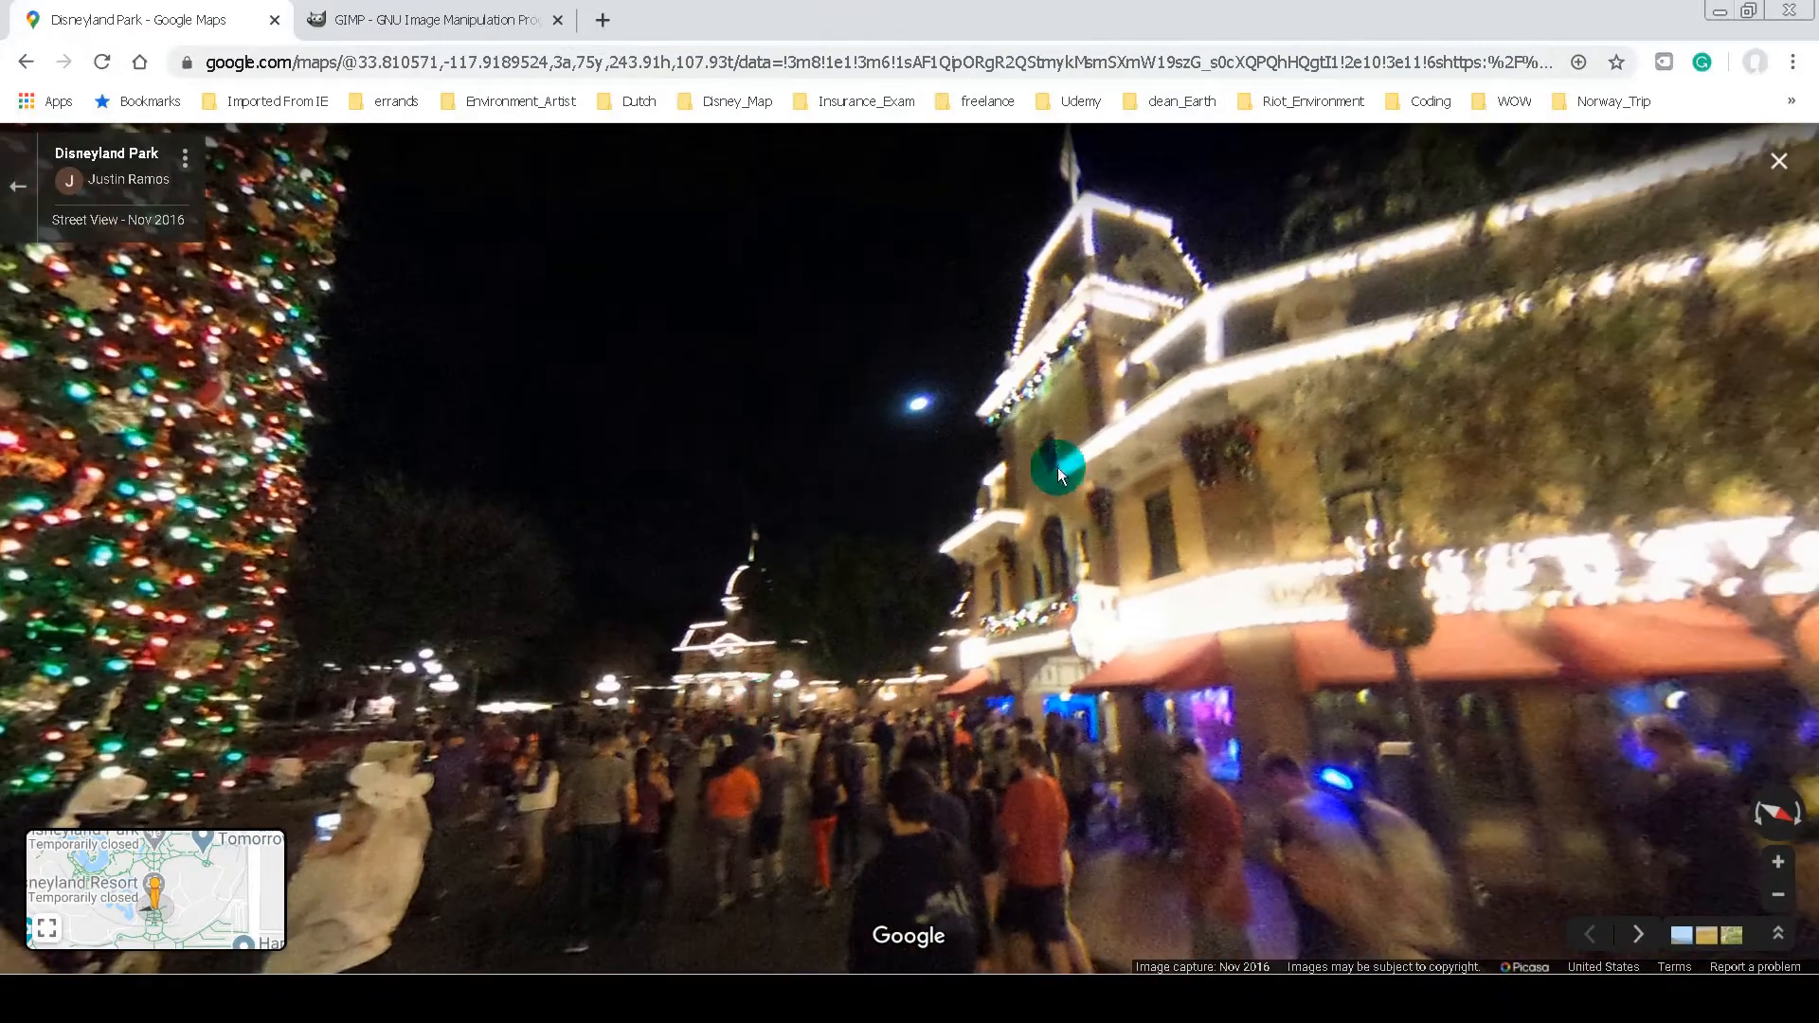
pyautogui.moveTo(1775, 870); pyautogui.dragTo(1710, 734)
# Step: Jump to a daytime Street View panorama near the hub end of Main Street and look around
pyautogui.moveTo(197, 820)
pyautogui.click(162, 794)
pyautogui.moveTo(597, 577); pyautogui.dragTo(19, 539)
pyautogui.moveTo(1752, 663); pyautogui.dragTo(736, 621)
pyautogui.click(736, 622)
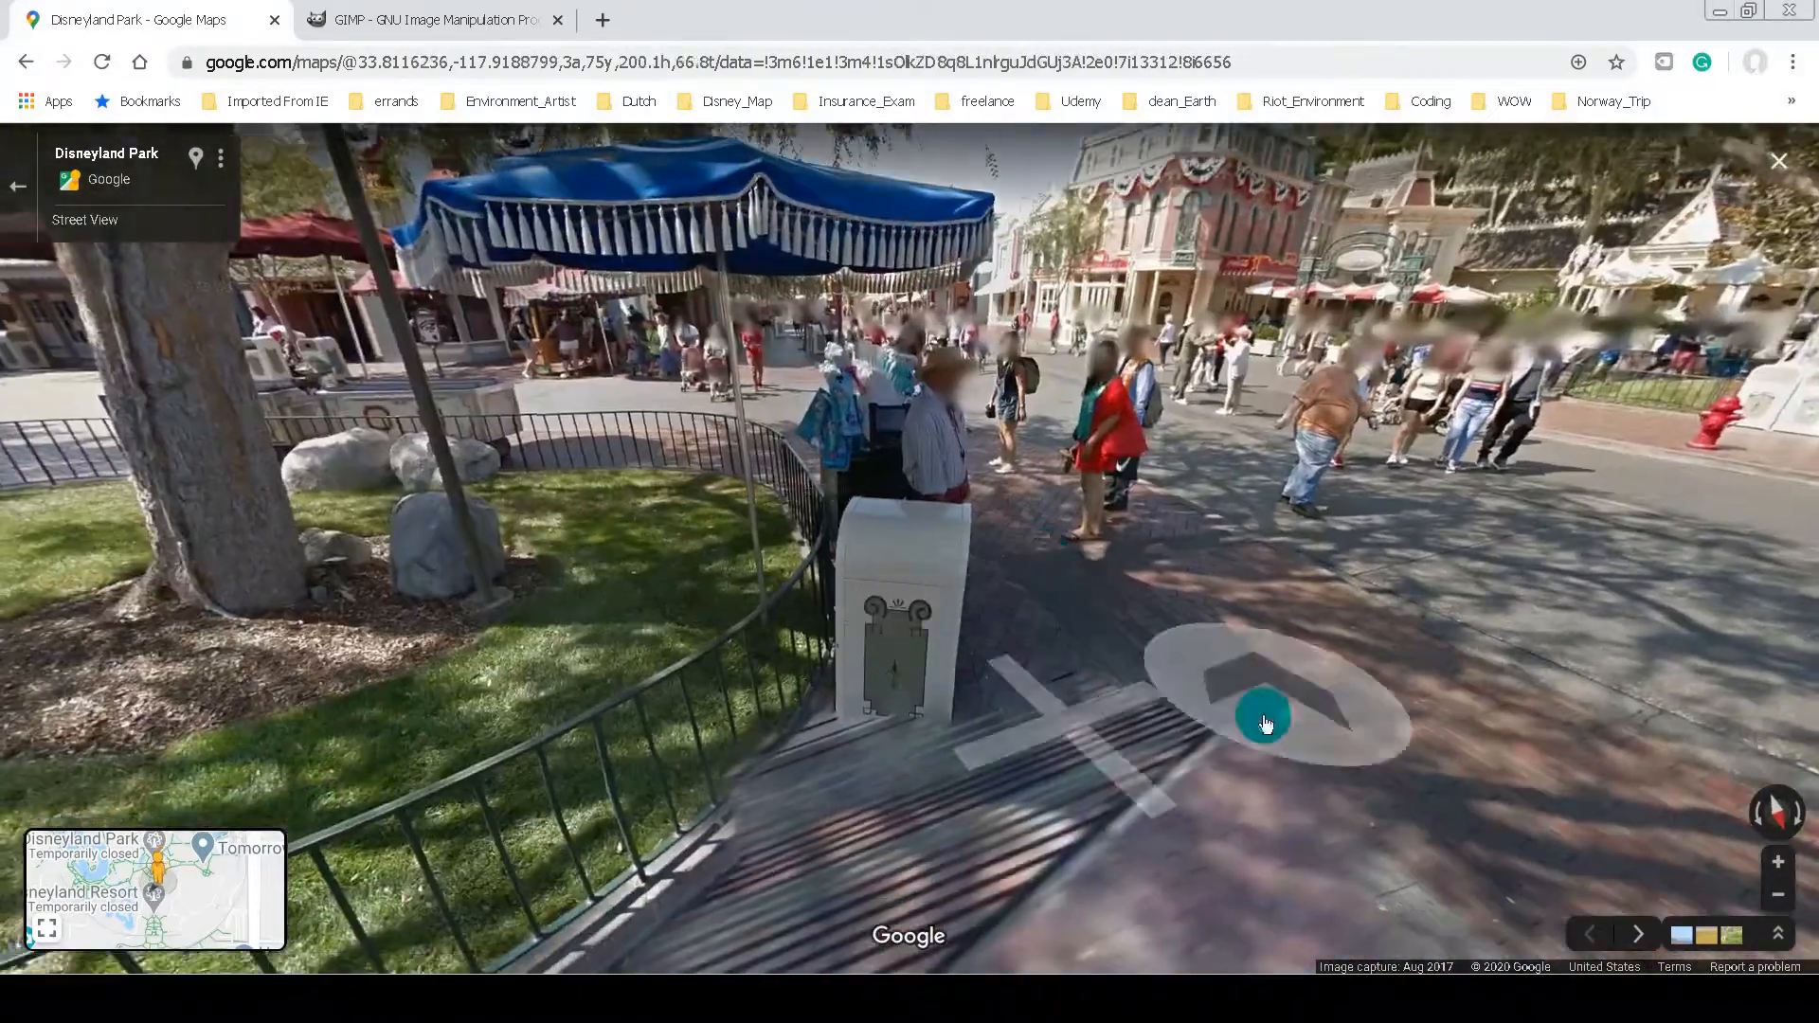
# Step: Move along Main Street in Street View, examine the shop facades on both sides and return to the satellite map
pyautogui.click(1265, 723)
pyautogui.moveTo(85, 616); pyautogui.dragTo(714, 799)
pyautogui.moveTo(1478, 474); pyautogui.dragTo(593, 698)
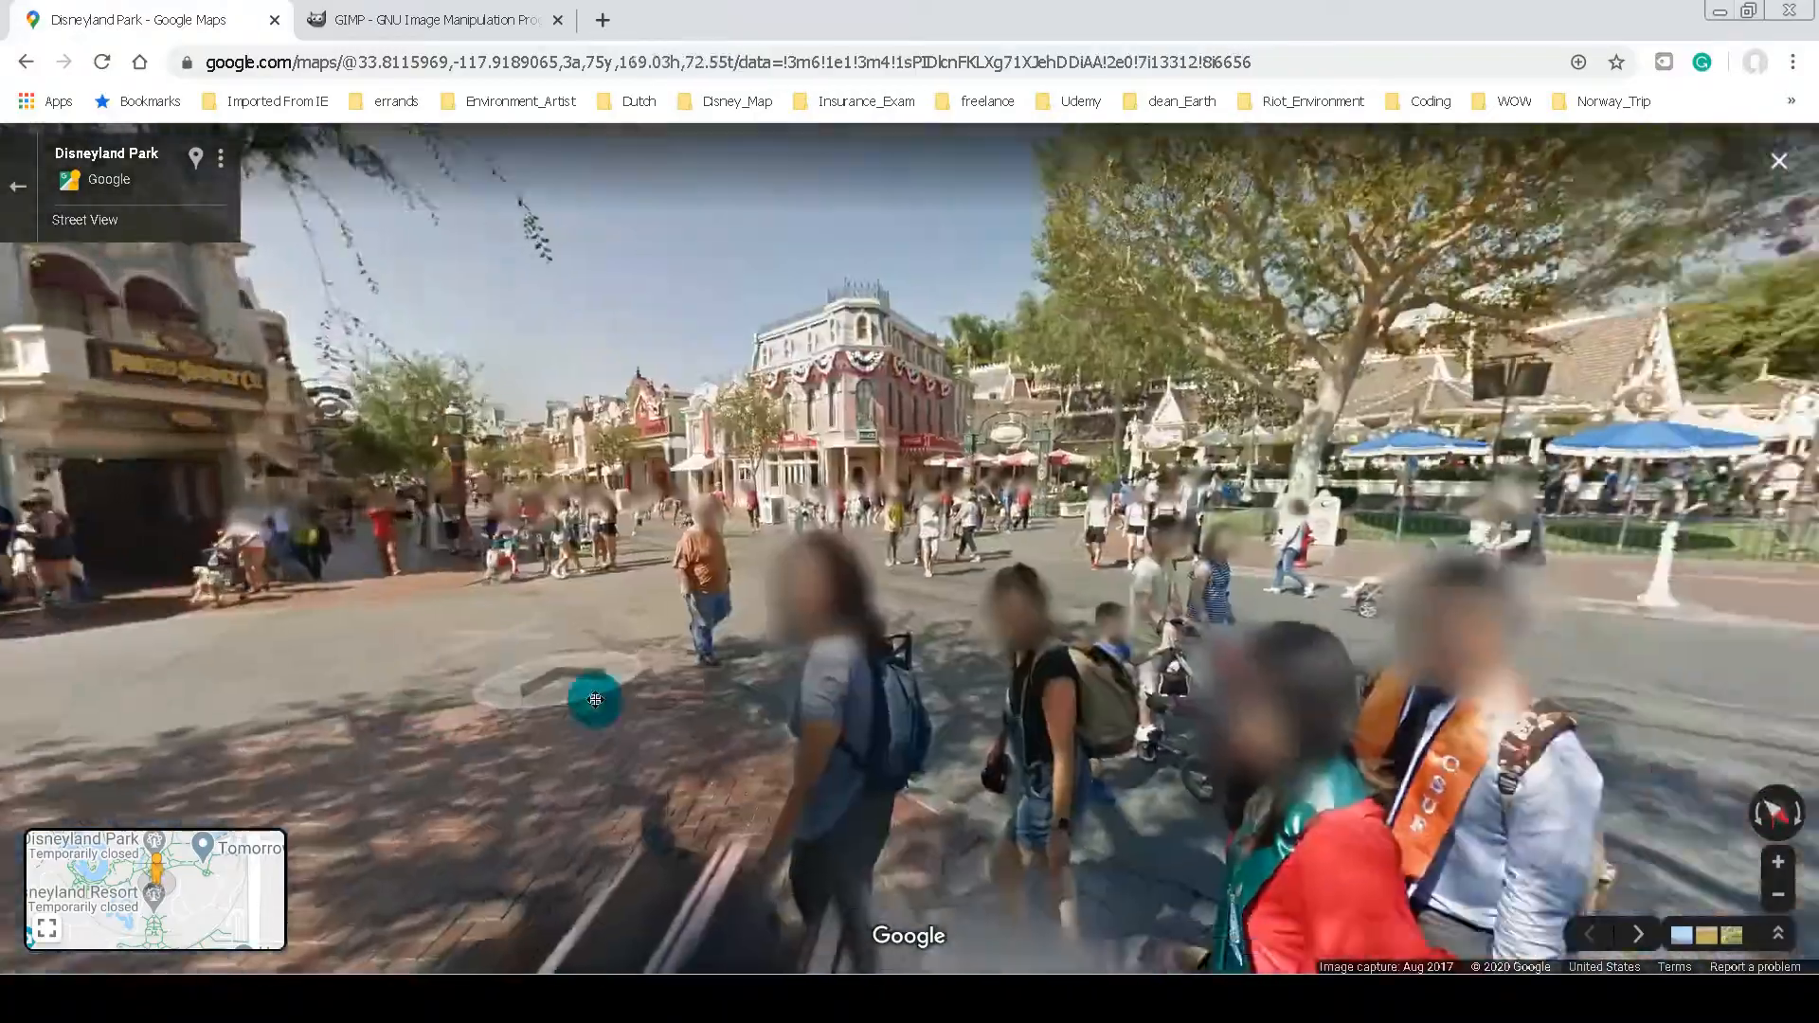
pyautogui.click(678, 680)
pyautogui.click(1048, 555)
pyautogui.moveTo(911, 568); pyautogui.dragTo(1477, 653)
pyautogui.moveTo(791, 635); pyautogui.dragTo(900, 848)
pyautogui.moveTo(559, 409); pyautogui.dragTo(1516, 701)
pyautogui.moveTo(812, 601); pyautogui.dragTo(94, 511)
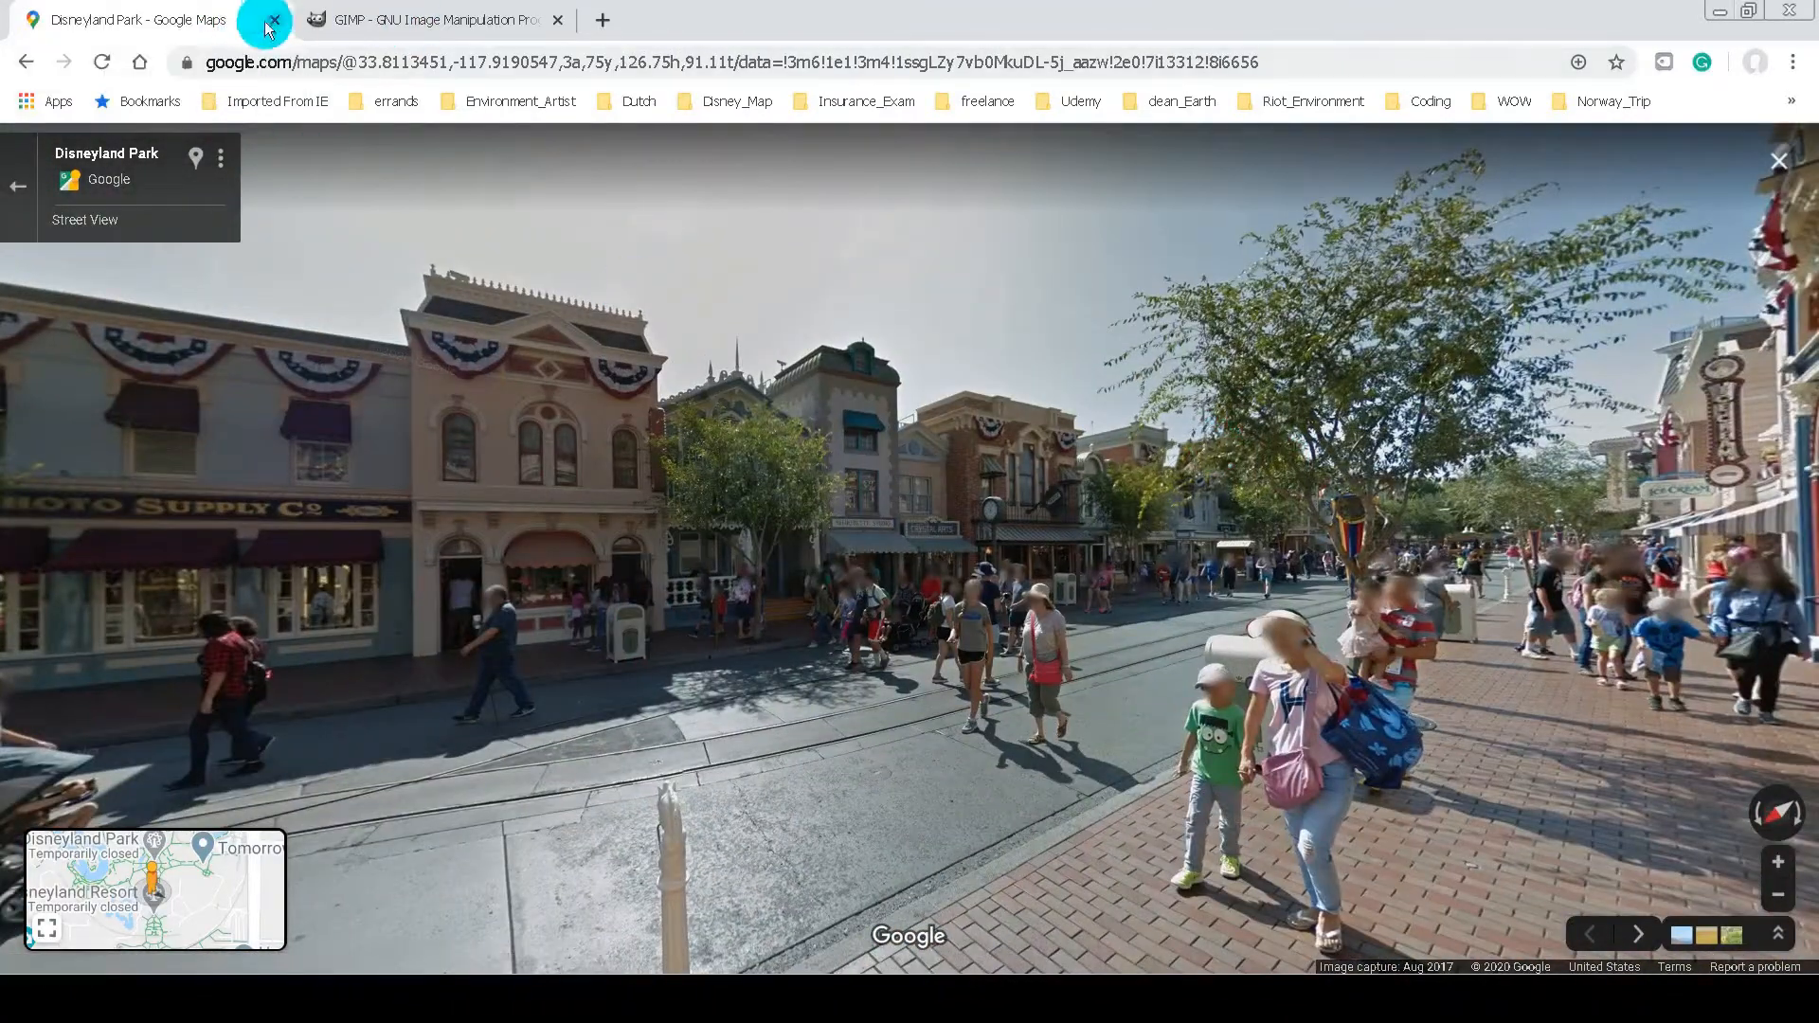
pyautogui.click(1778, 163)
pyautogui.moveTo(941, 924); pyautogui.dragTo(918, 792)
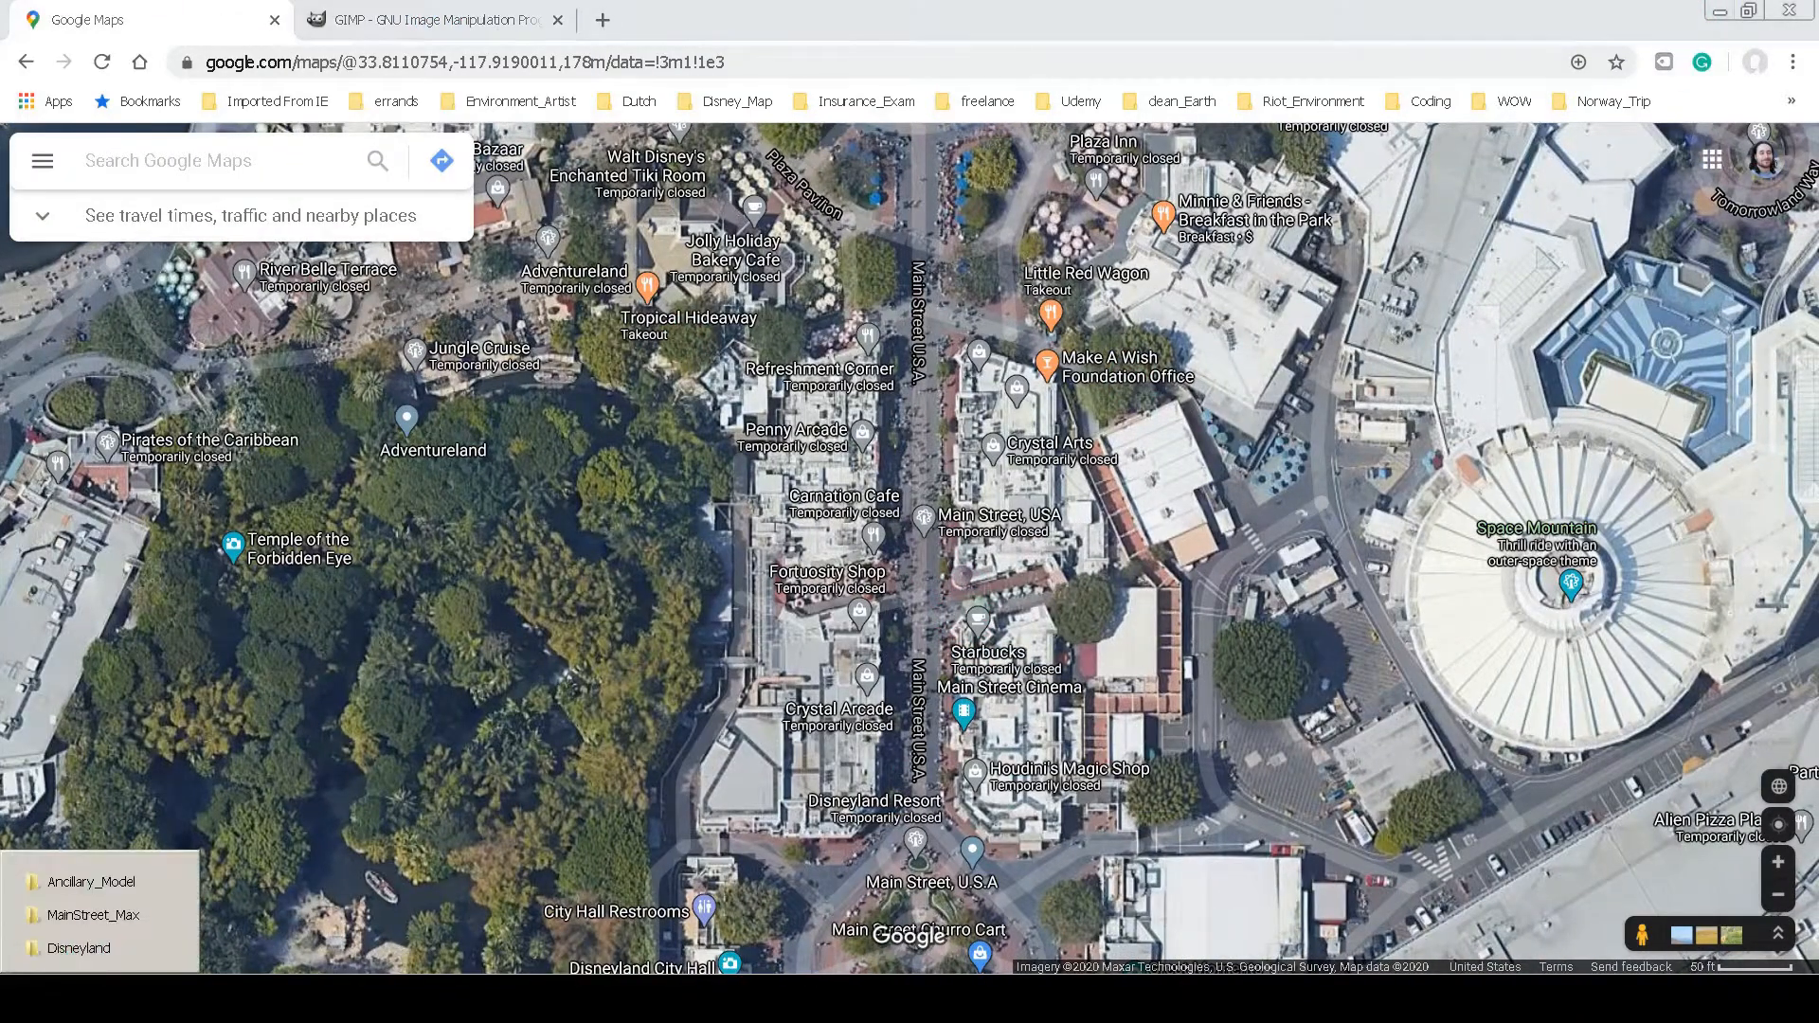
# Step: Switch to GIMP, begin saving the image under a new name and copy the path of the Ref\Pic folder inside MainStreet_Max
pyautogui.click(180, 995)
pyautogui.click(17, 35)
pyautogui.click(72, 237)
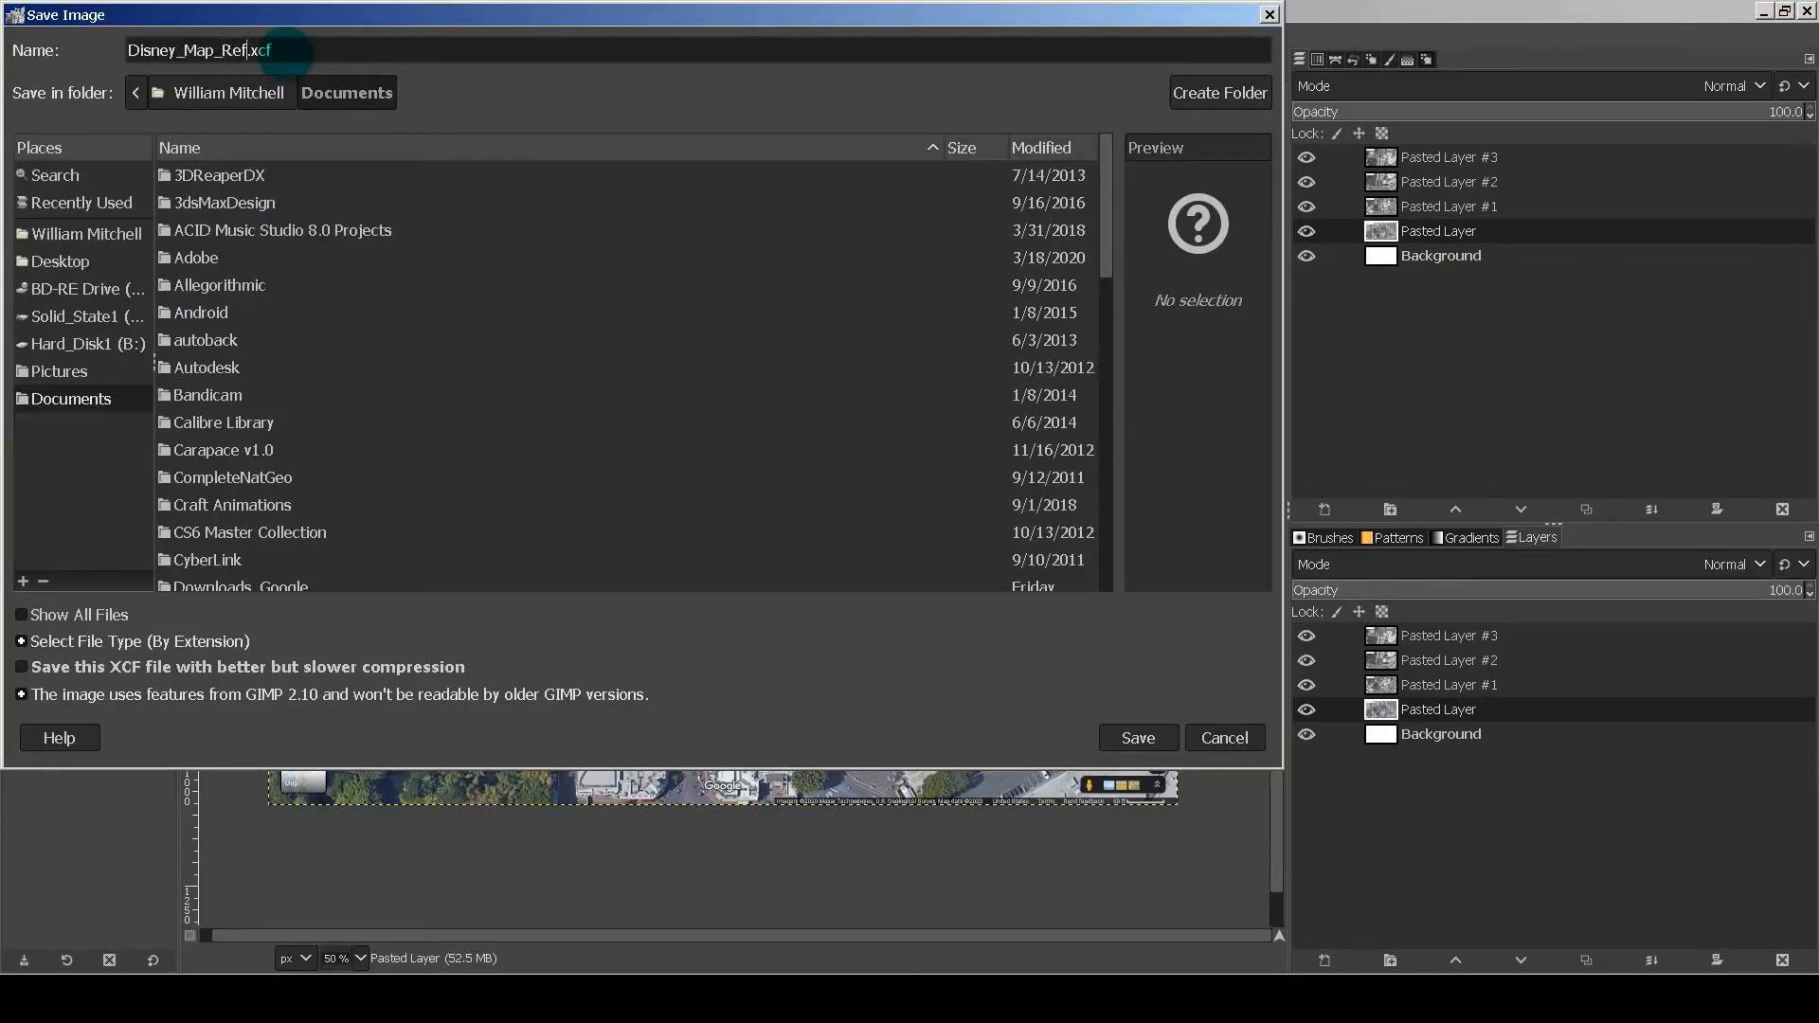
pyautogui.click(121, 915)
pyautogui.doubleClick(588, 243)
pyautogui.doubleClick(589, 236)
pyautogui.hotkey('ctrl', 'c')
pyautogui.click(1281, 112)
pyautogui.click(1544, 87)
# Step: Save the layered image as Disney_Map_Ref.xcf in the copied MainStreet_Max\Ref\Pic folder path
pyautogui.click(246, 51)
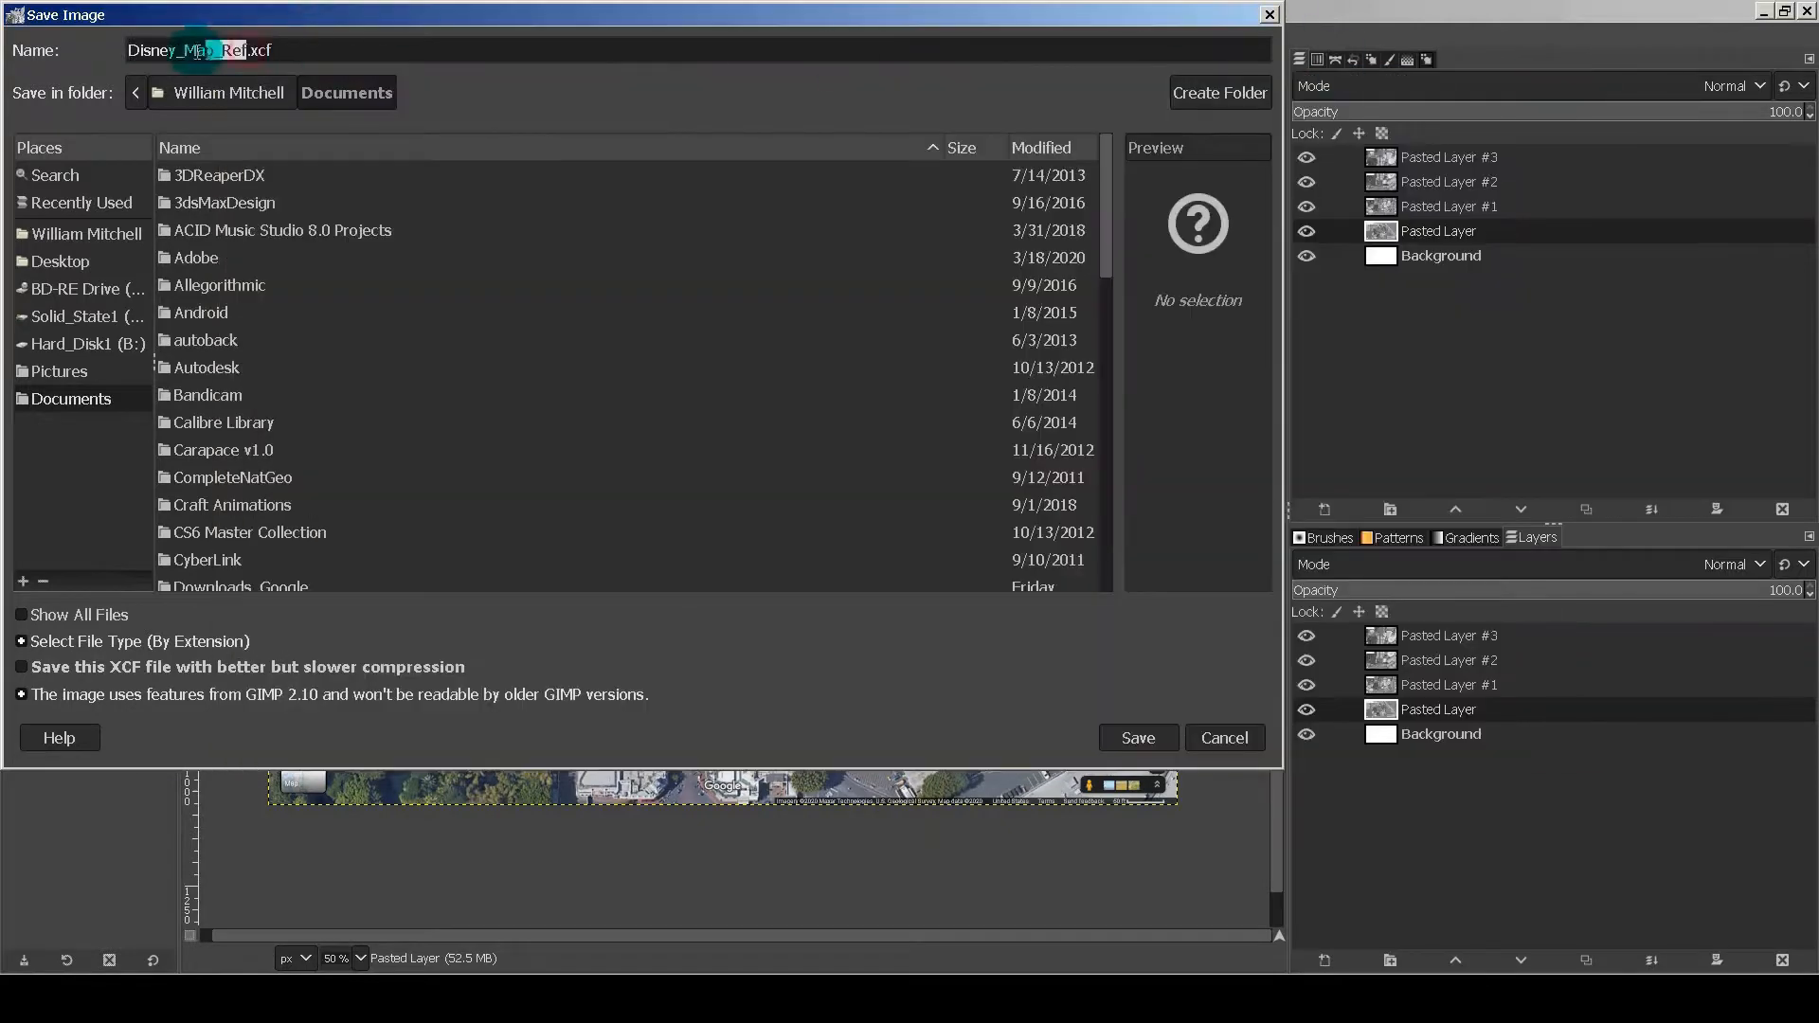
pyautogui.hotkey('ctrl', 'v')
pyautogui.write('\\Dis')
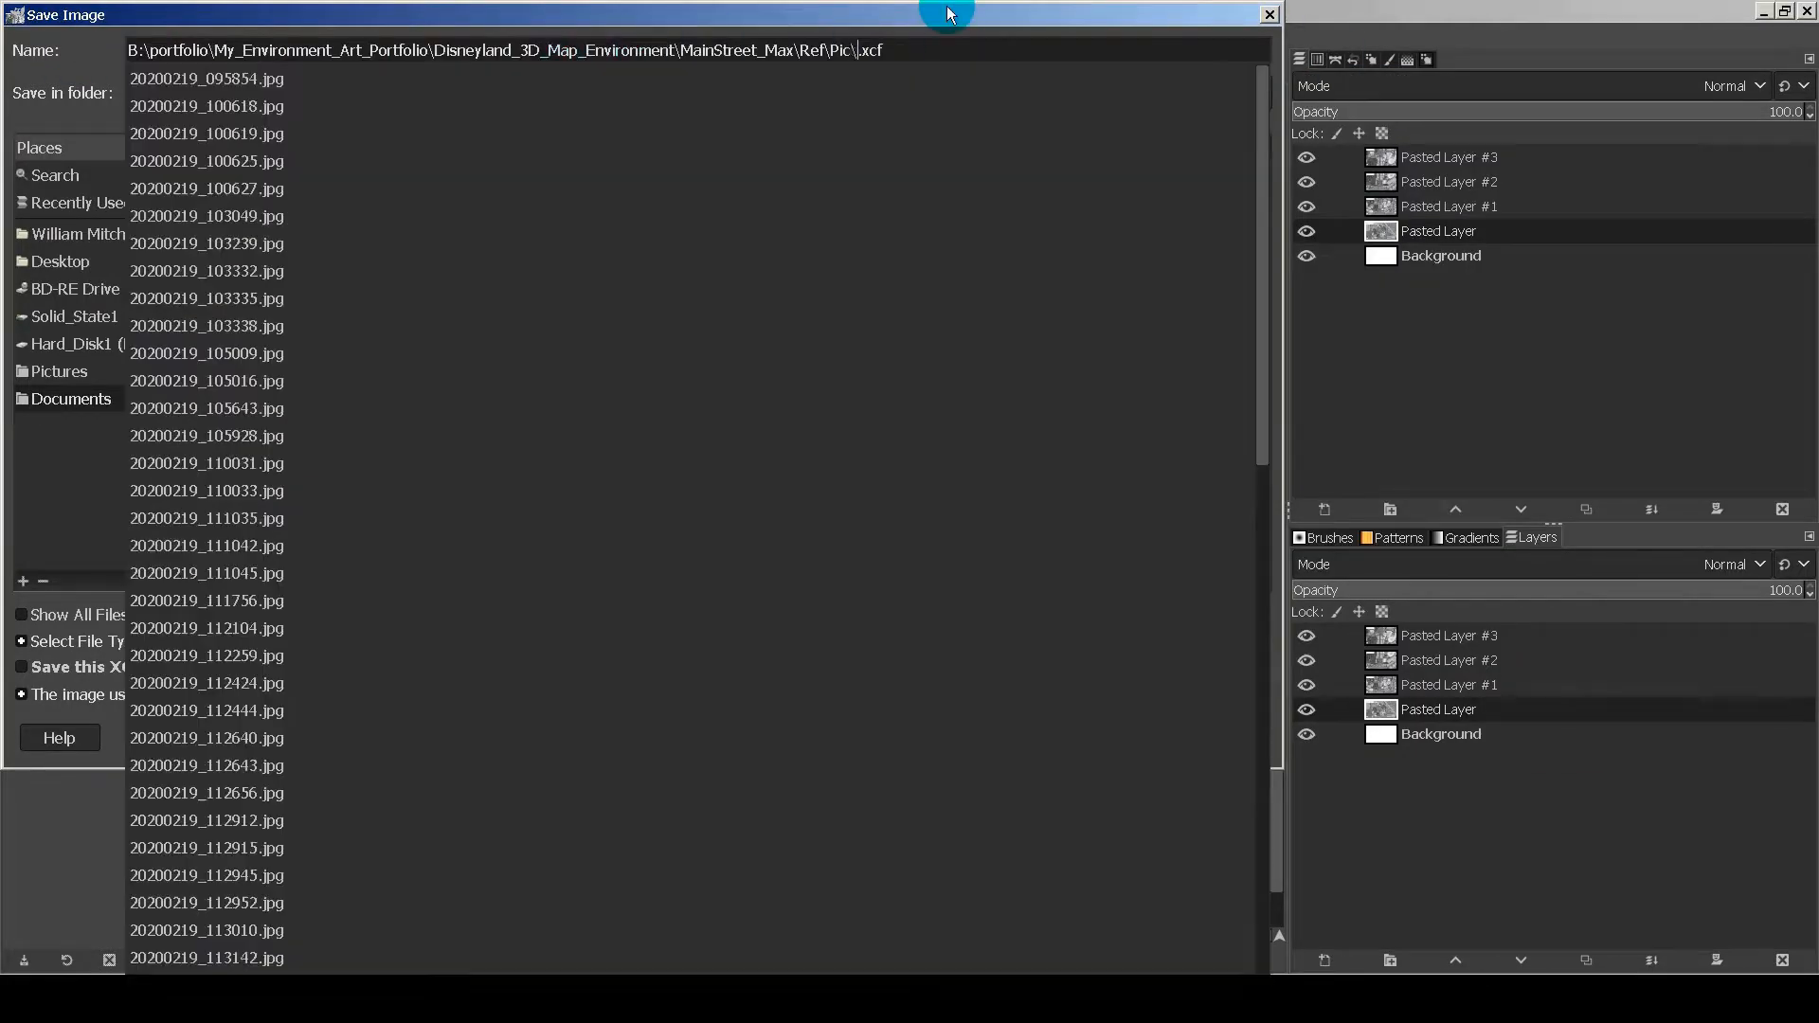
pyautogui.write('ney_Map_Ref')
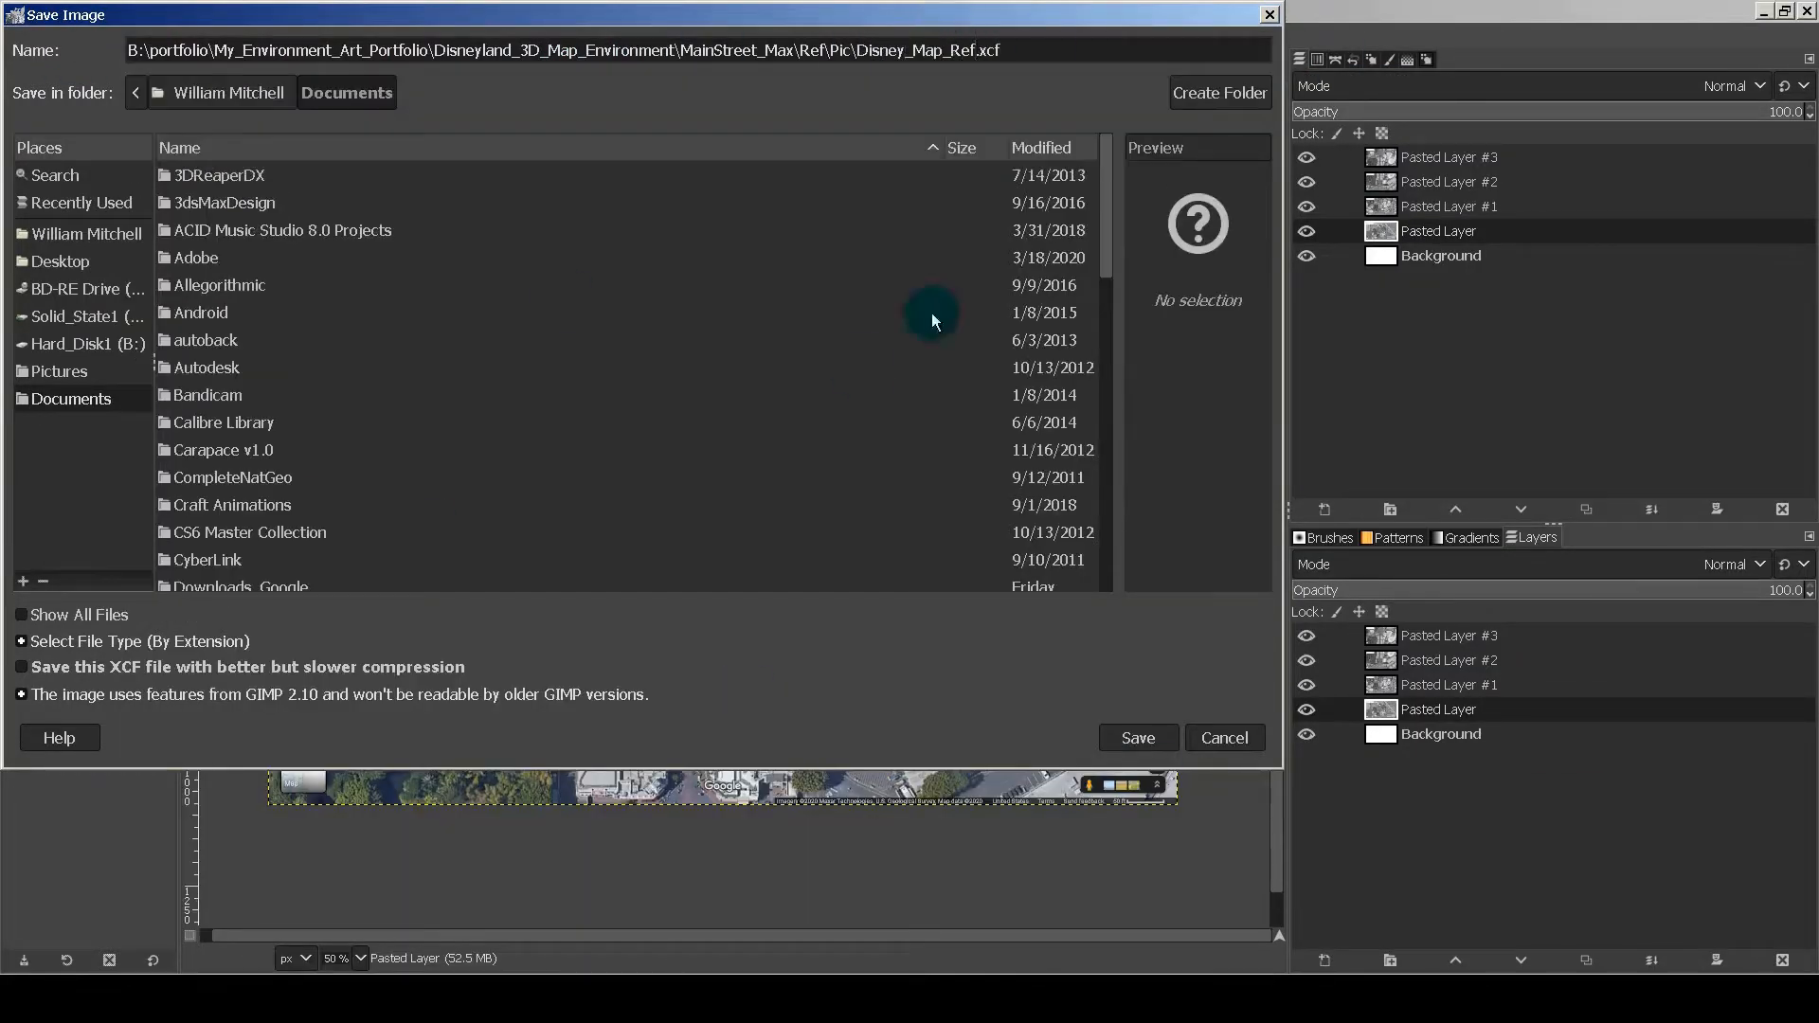
pyautogui.click(1138, 737)
# Step: Export the image with the hub layer on top as Disney_Map_Ref.jpg at JPEG quality 100
pyautogui.hotkey('ctrl', 'shift', 'e')
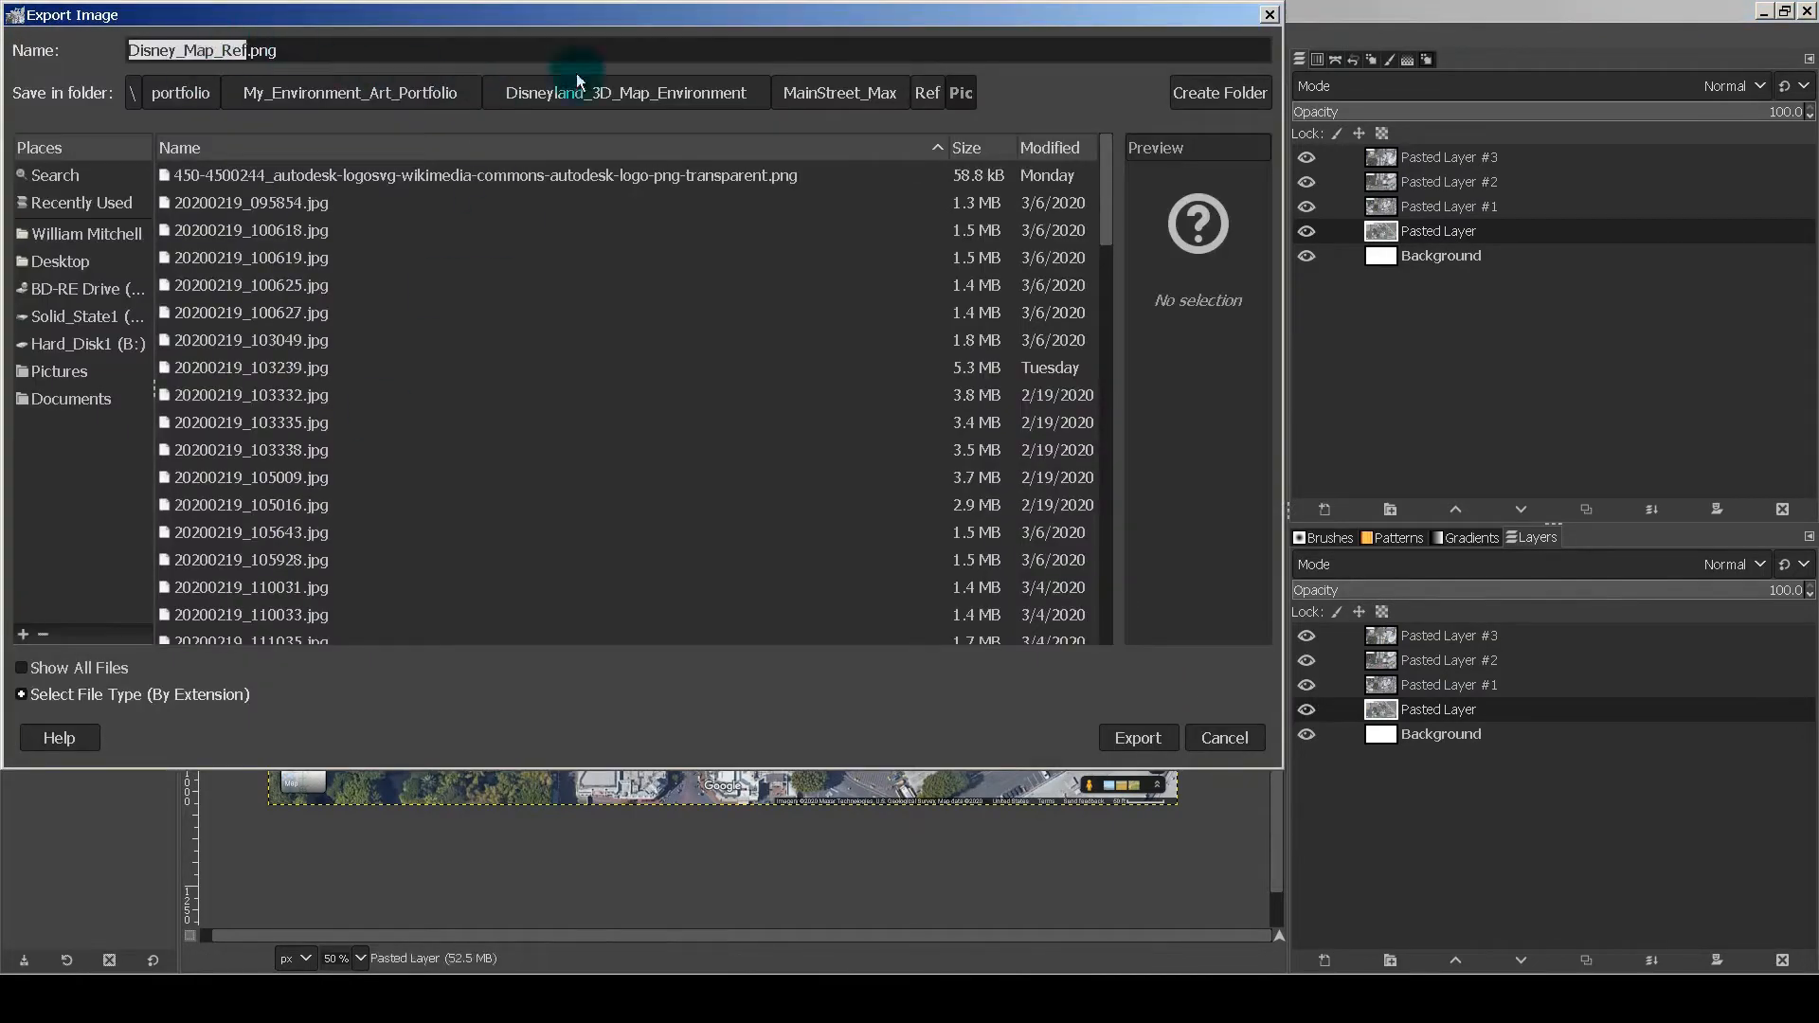
pyautogui.press('BackSpace')
pyautogui.press('BackSpace')
pyautogui.press('BackSpace')
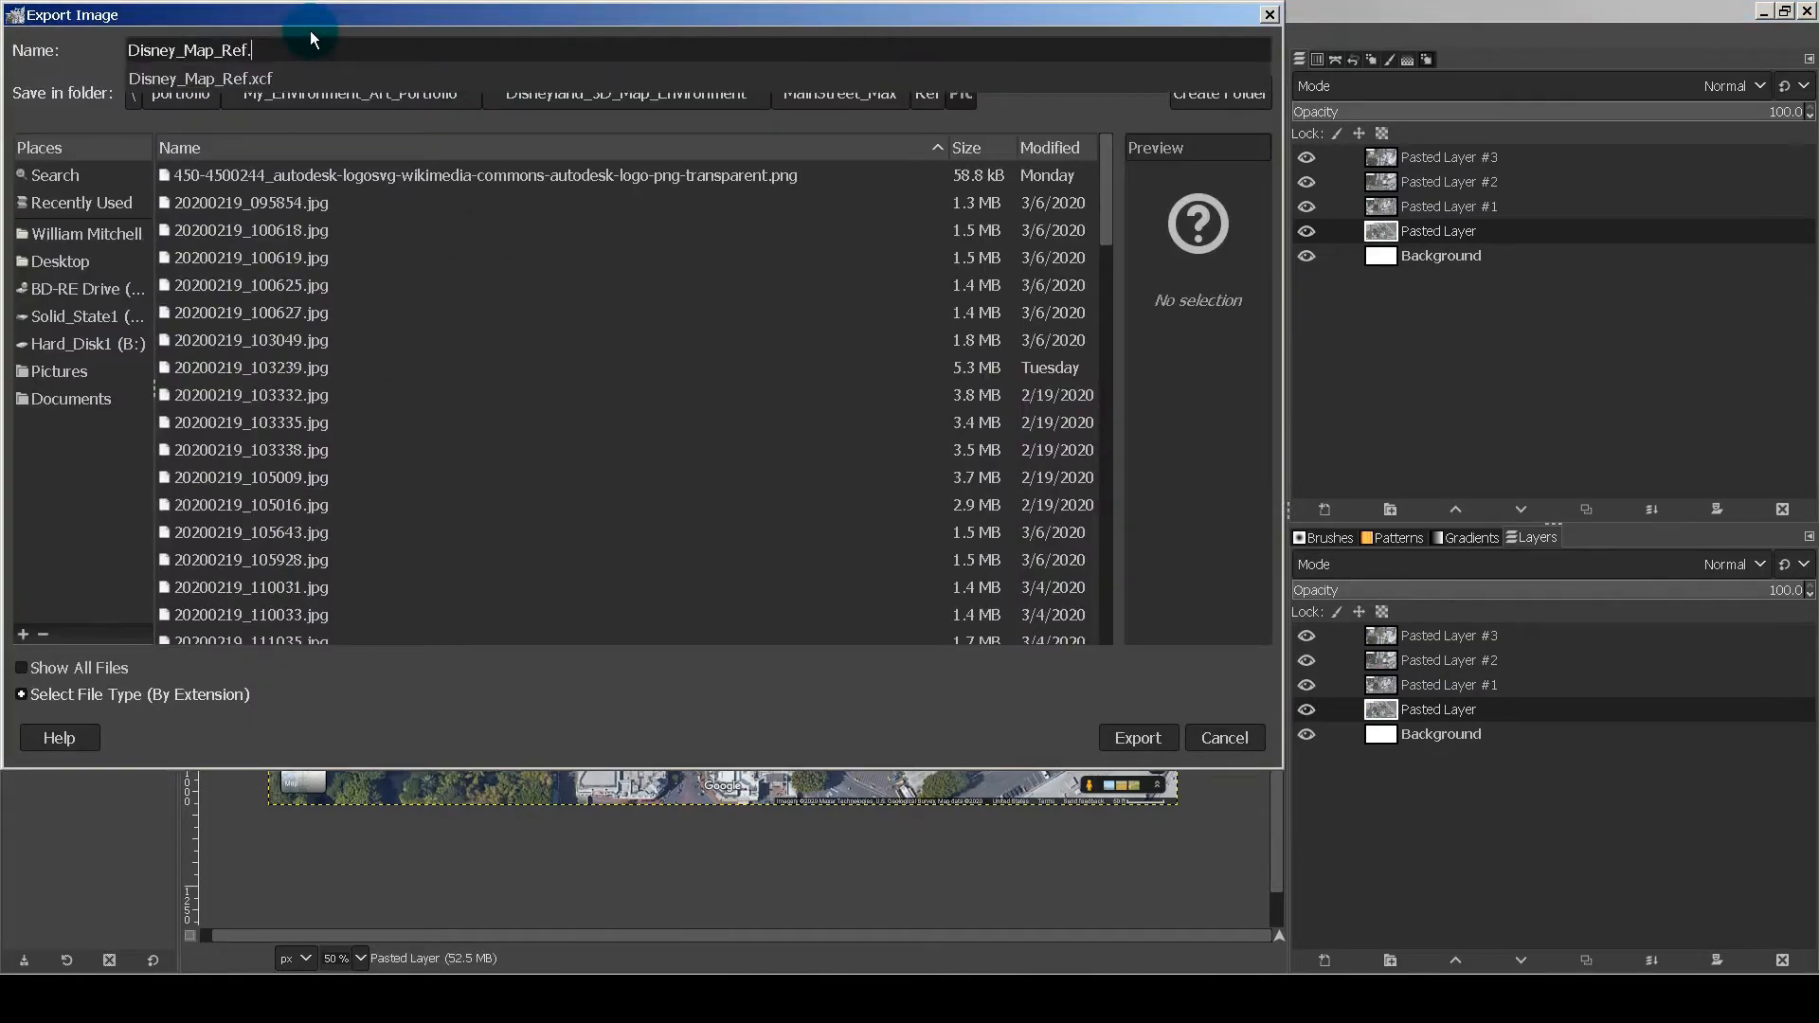
pyautogui.write('jpg')
pyautogui.click(1137, 737)
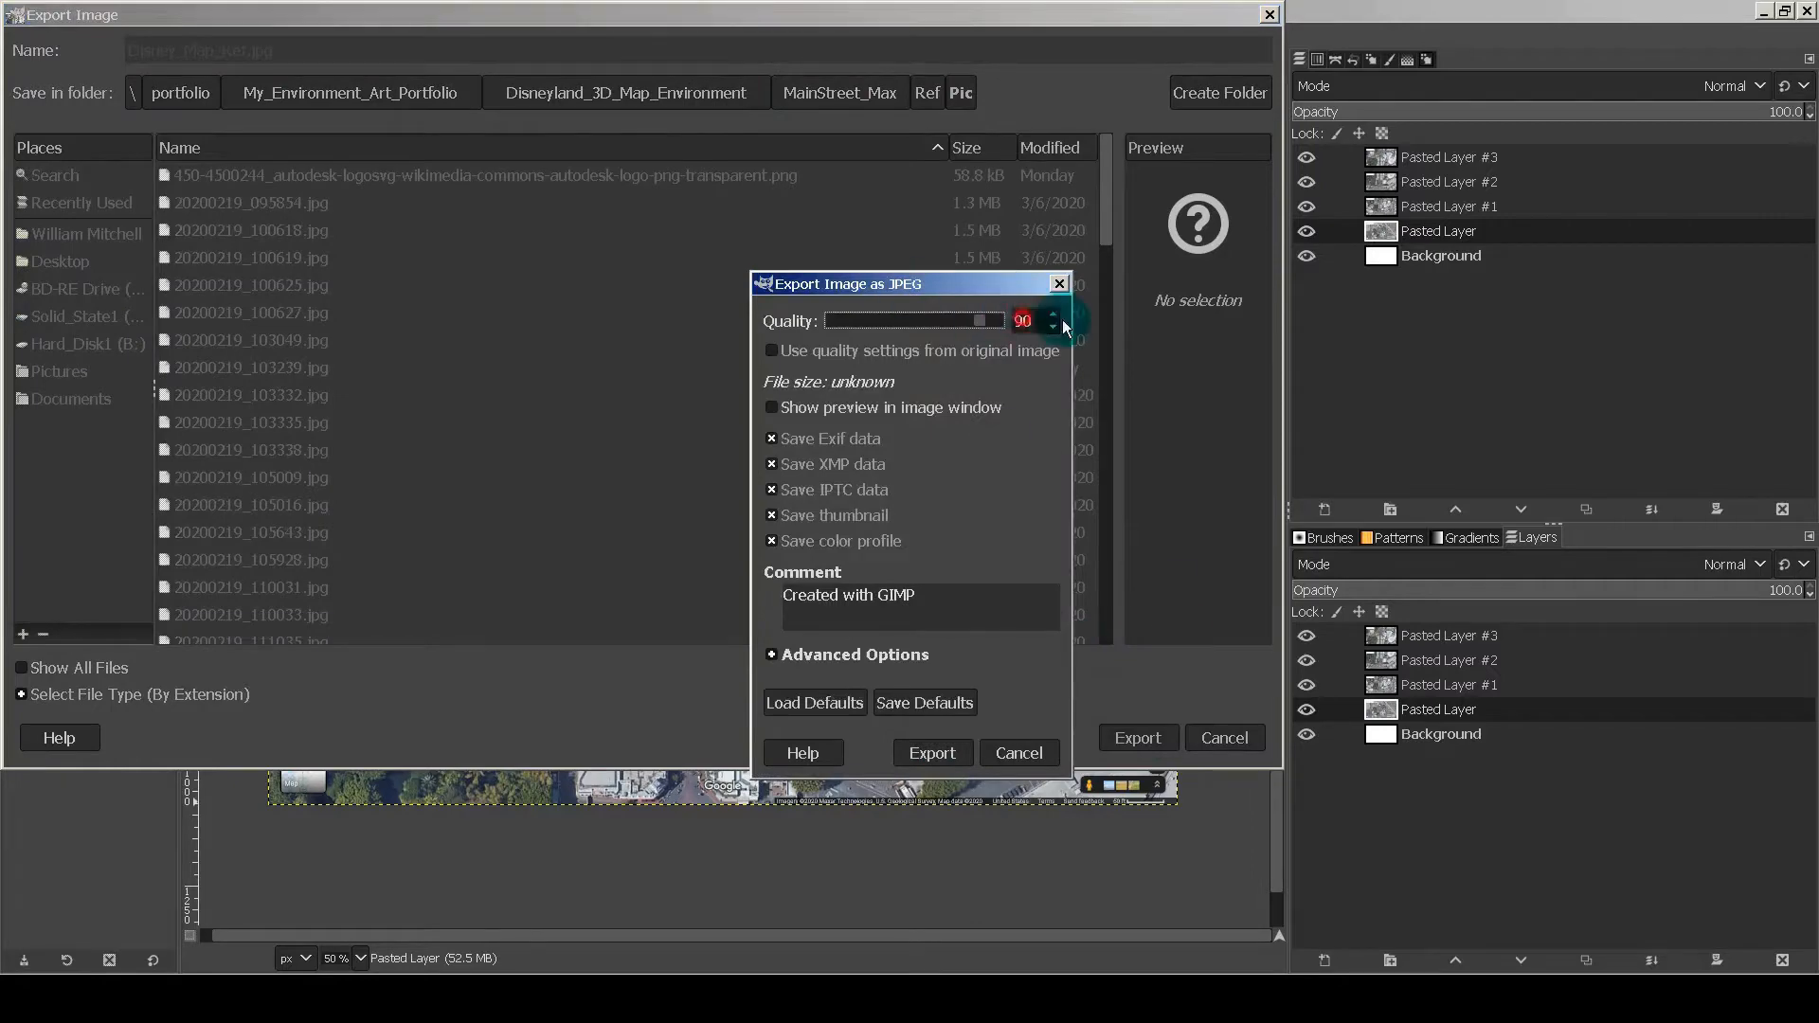
pyautogui.click(930, 751)
# Step: Hide Pasted Layer #3 and export the entrance plaza view as the second map reference JPEG at quality 100
pyautogui.click(1306, 636)
pyautogui.hotkey('shift', 'ctrl', 'e')
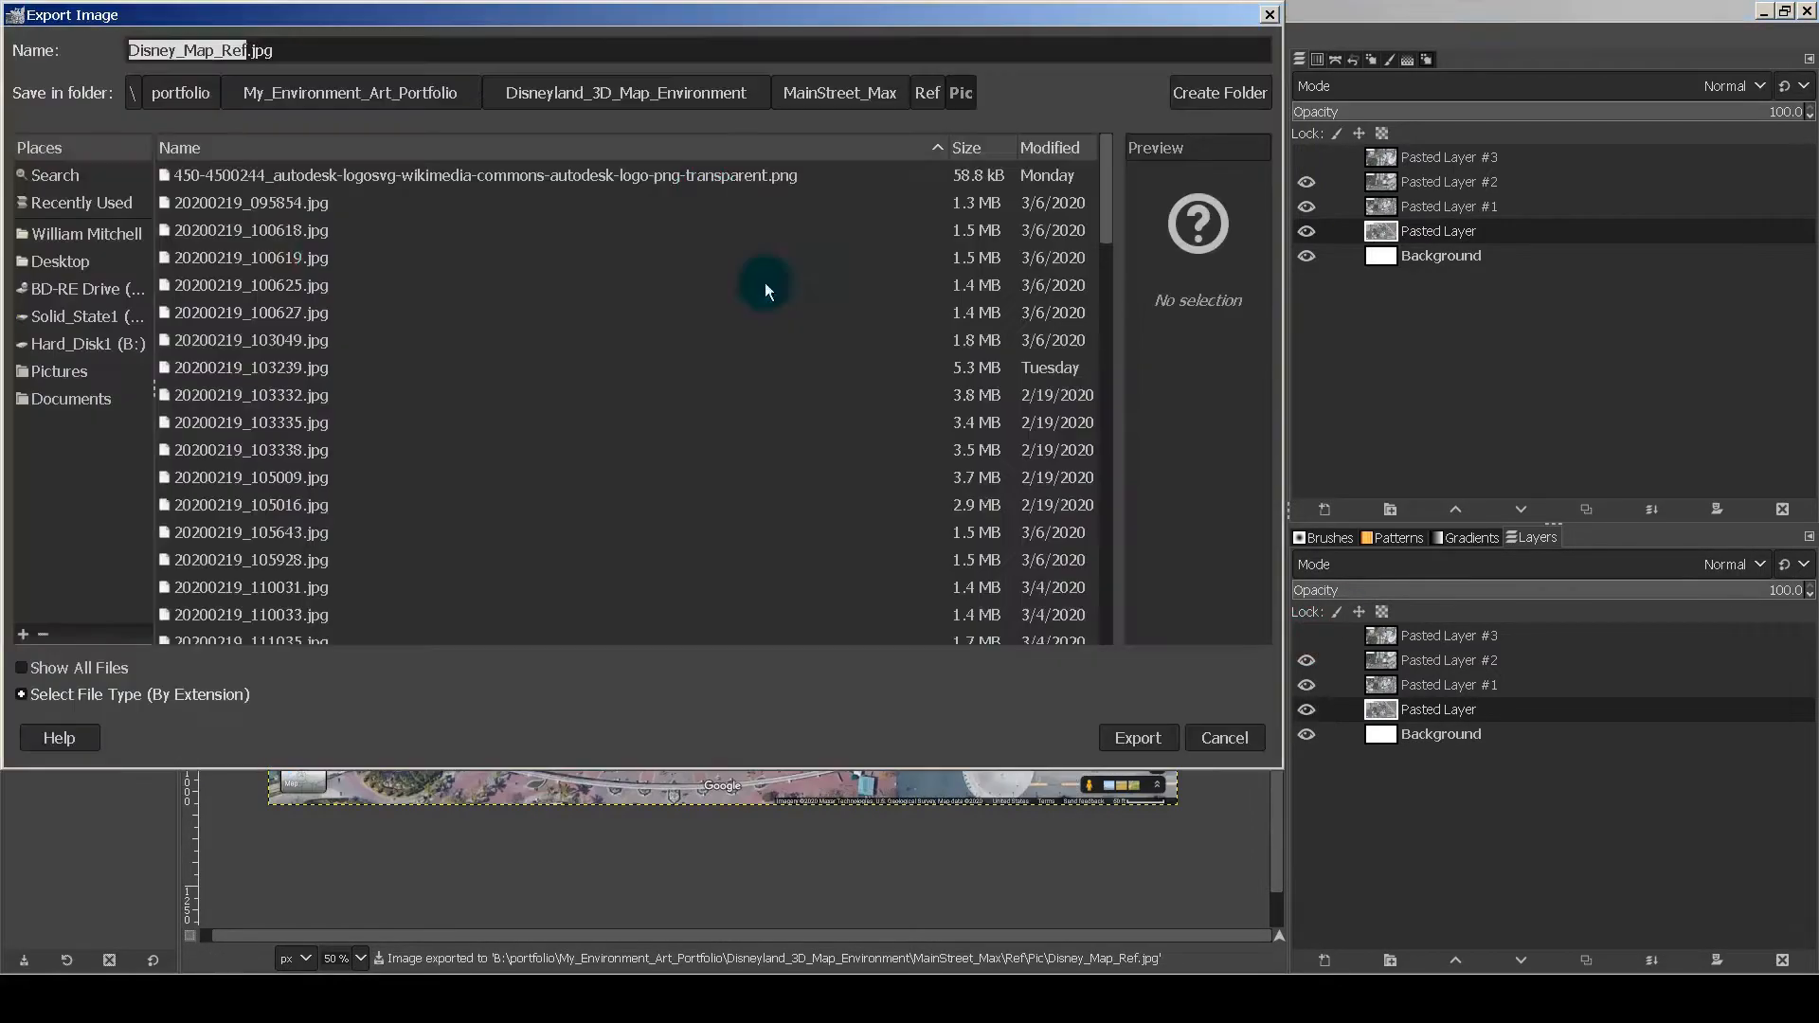
pyautogui.click(258, 52)
pyautogui.click(1137, 737)
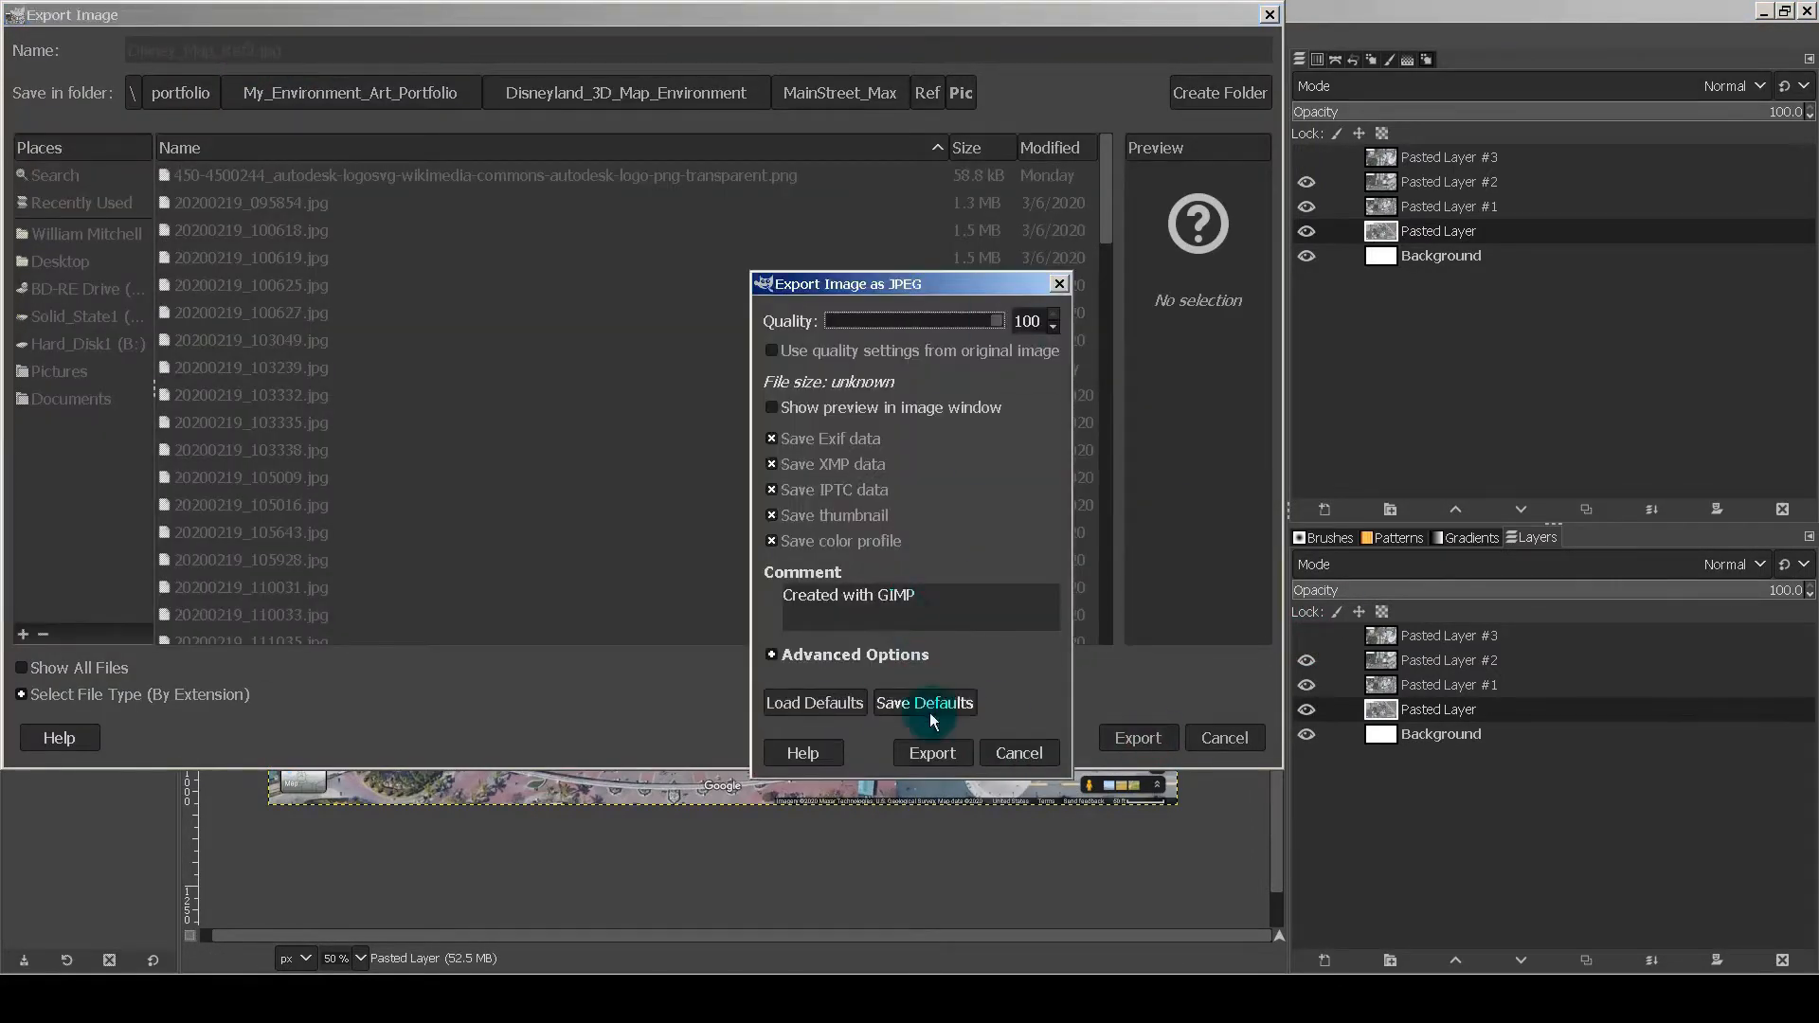
pyautogui.click(929, 751)
# Step: Hide Pasted Layer #2 and export the Main Street and Tomorrowland view as Disney_Map_Ref3.jpg
pyautogui.click(1306, 660)
pyautogui.hotkey('shift', 'ctrl', 'e')
pyautogui.write('Ref3')
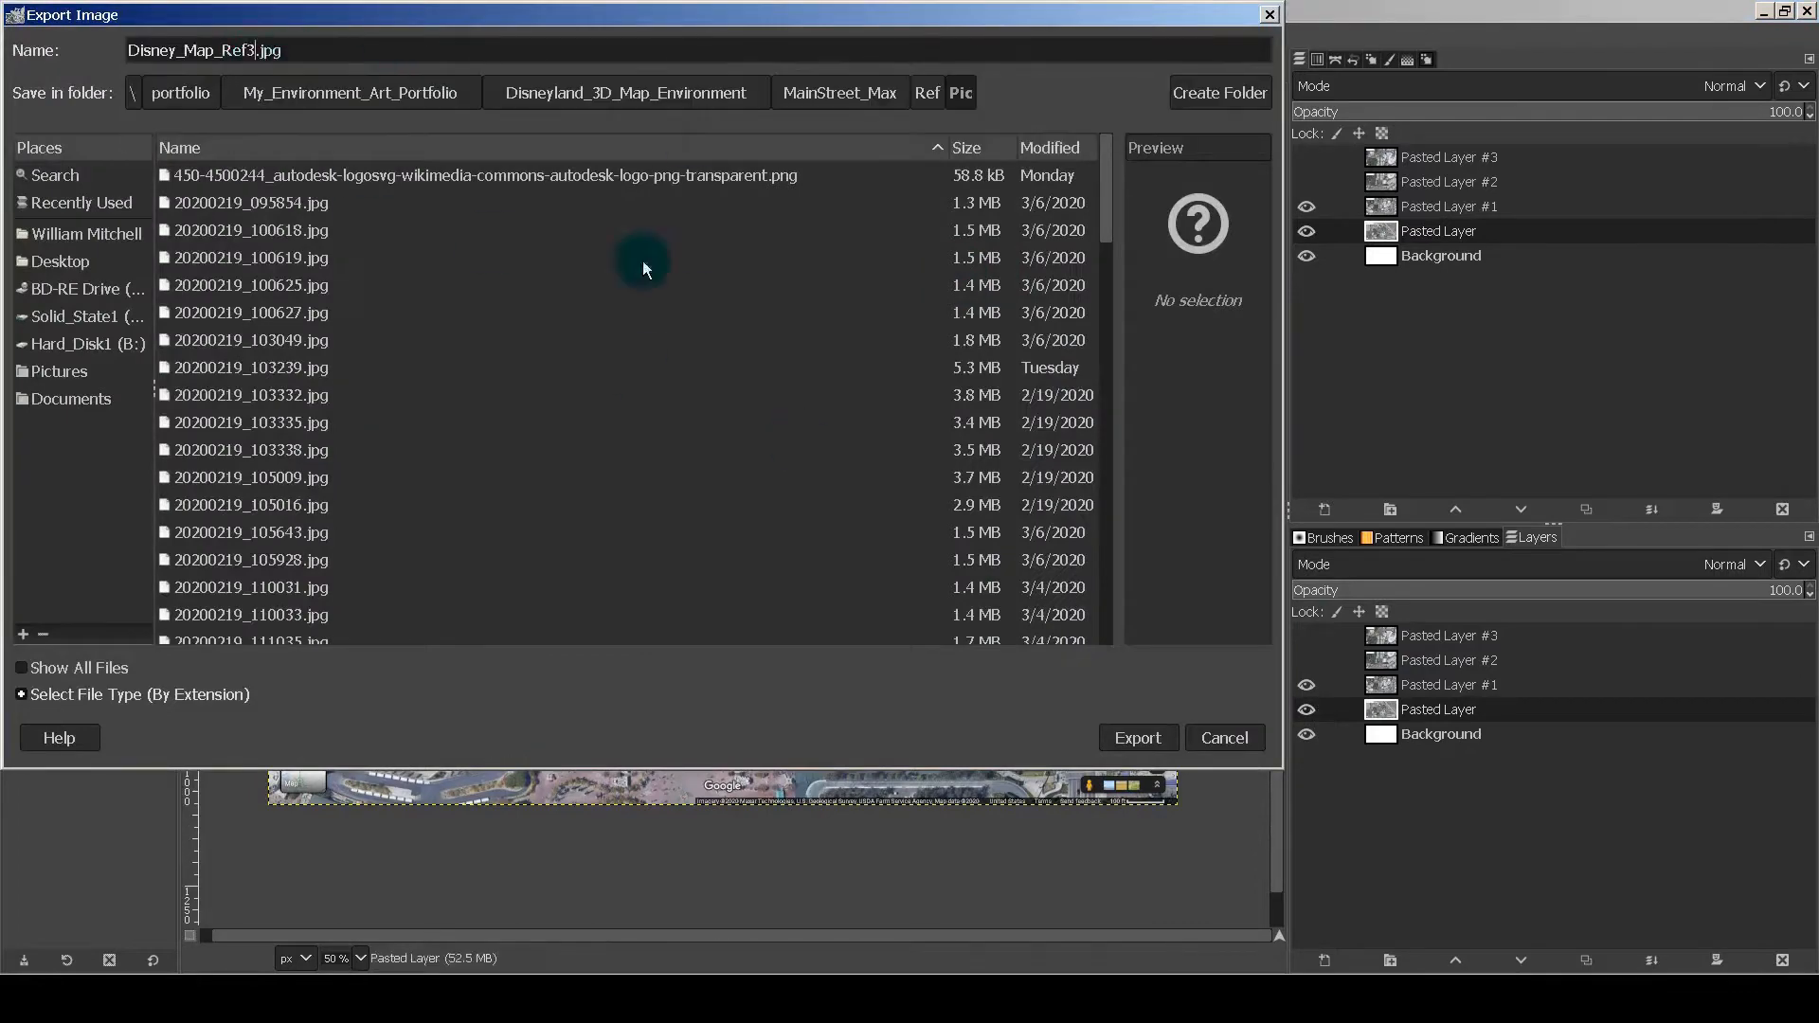
pyautogui.press('Return')
pyautogui.click(948, 755)
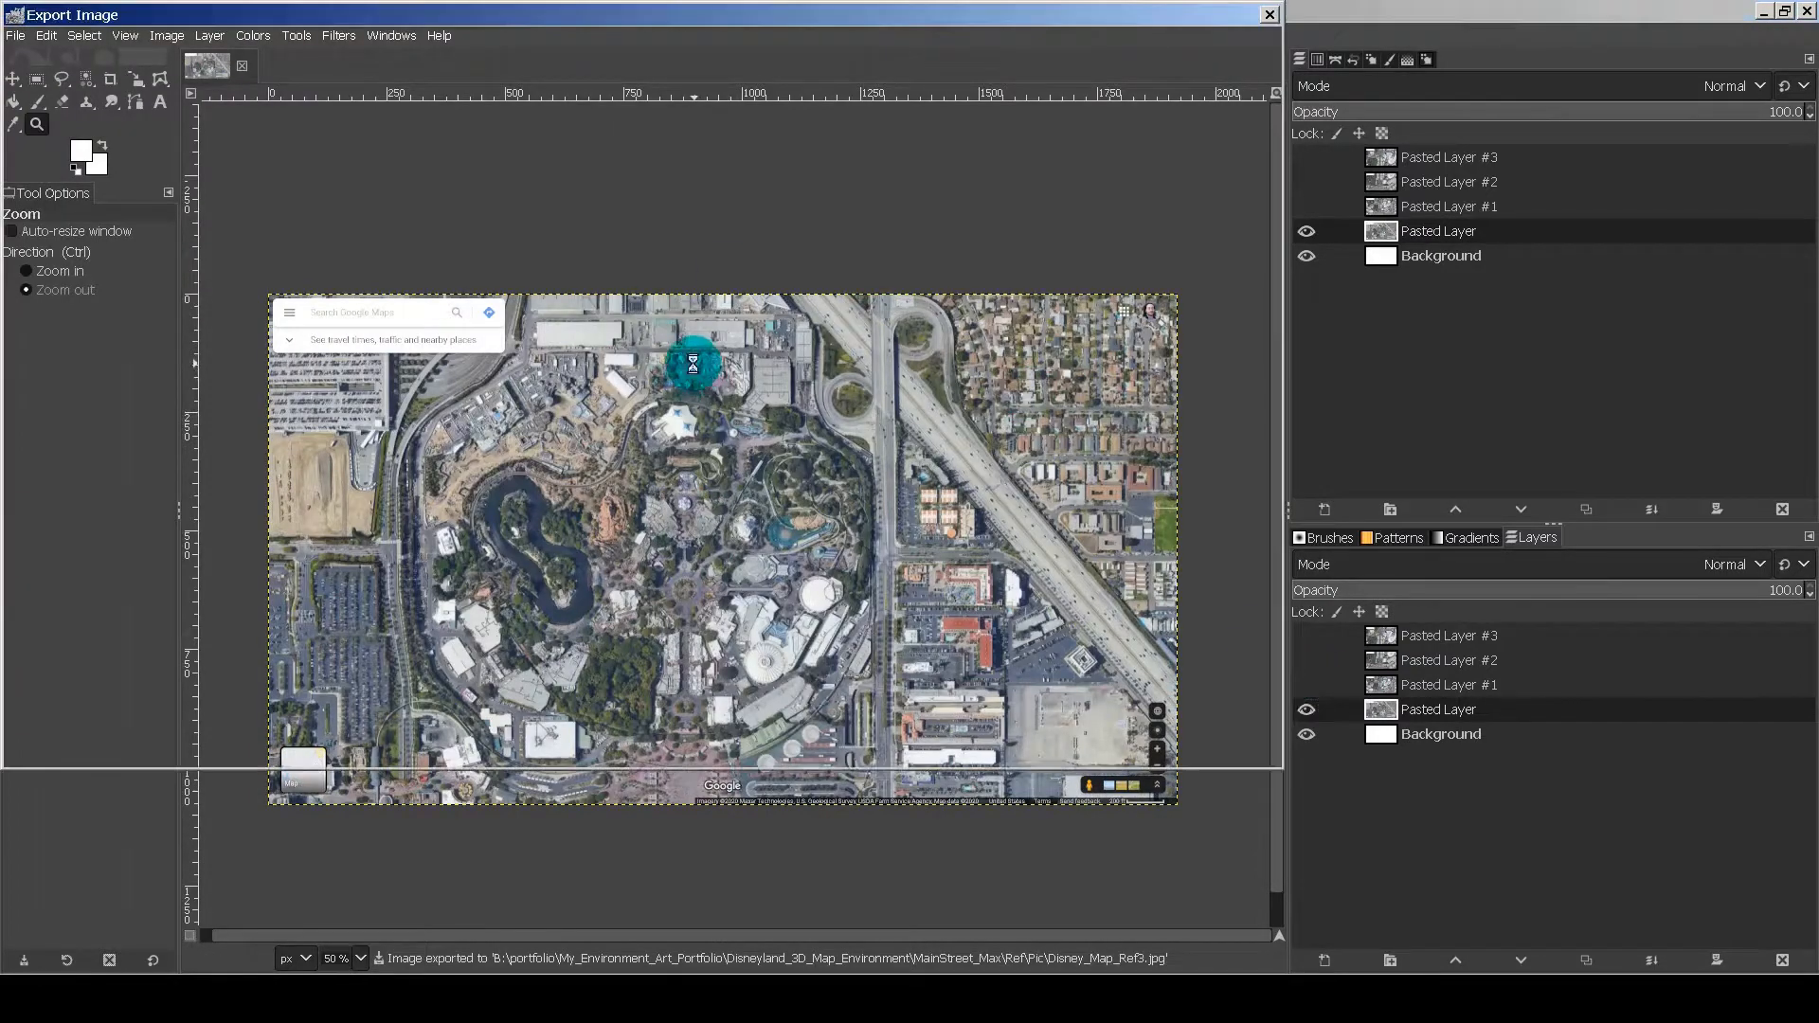
# Step: With only the full-park layer showing above the background, export the image as Disneyland_Map.jpg
pyautogui.hotkey('ctrl', 'shift', 'e')
pyautogui.click(189, 50)
pyautogui.write('la')
pyautogui.moveTo(277, 49); pyautogui.dragTo(249, 50)
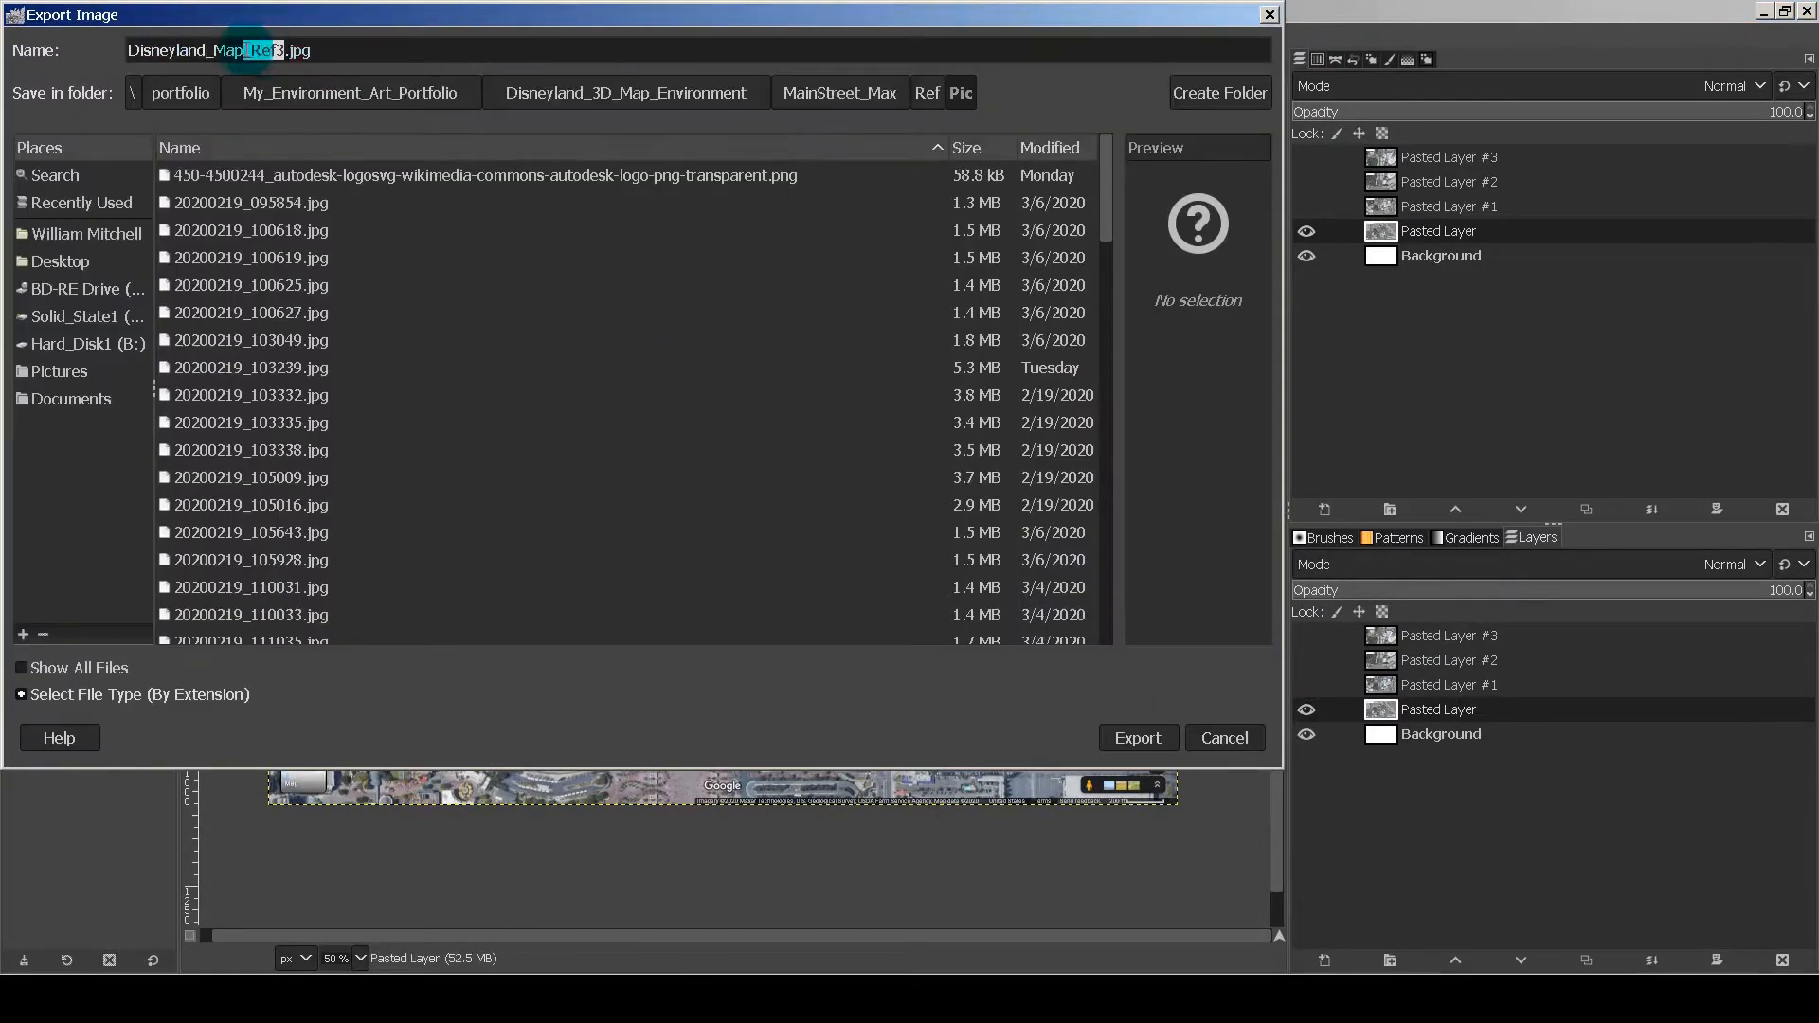
pyautogui.click(1138, 738)
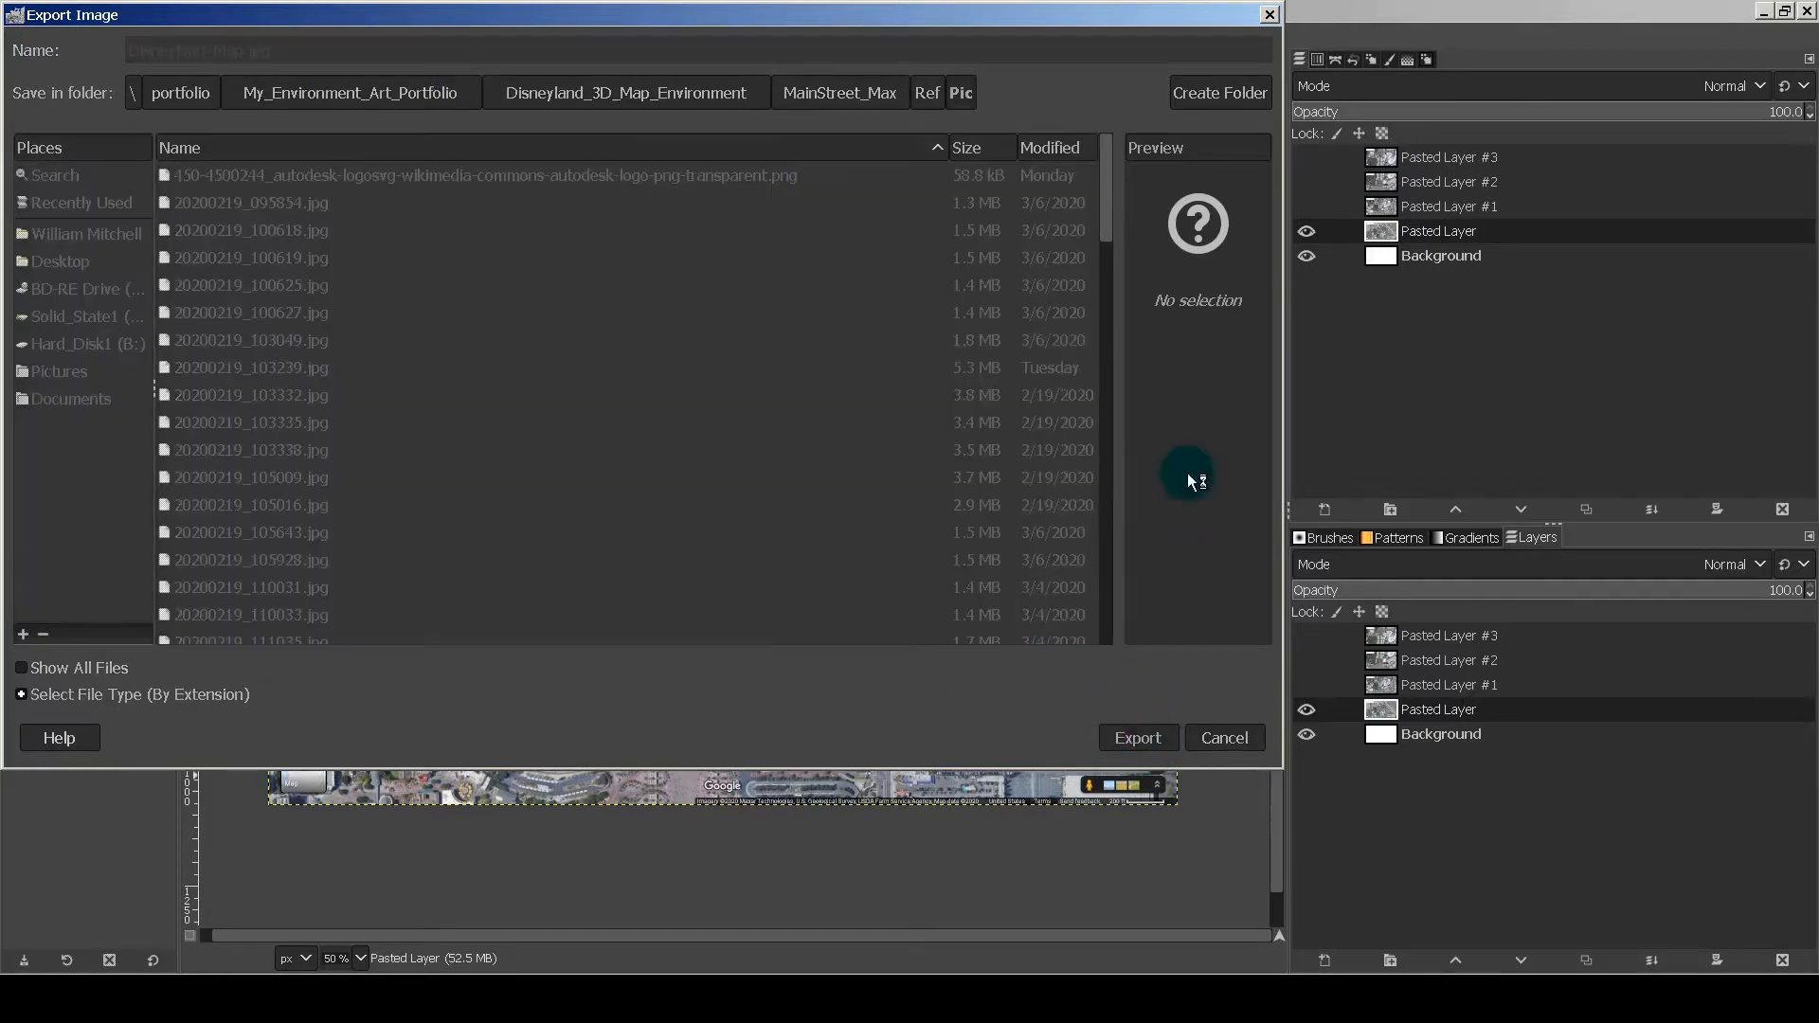
pyautogui.click(931, 755)
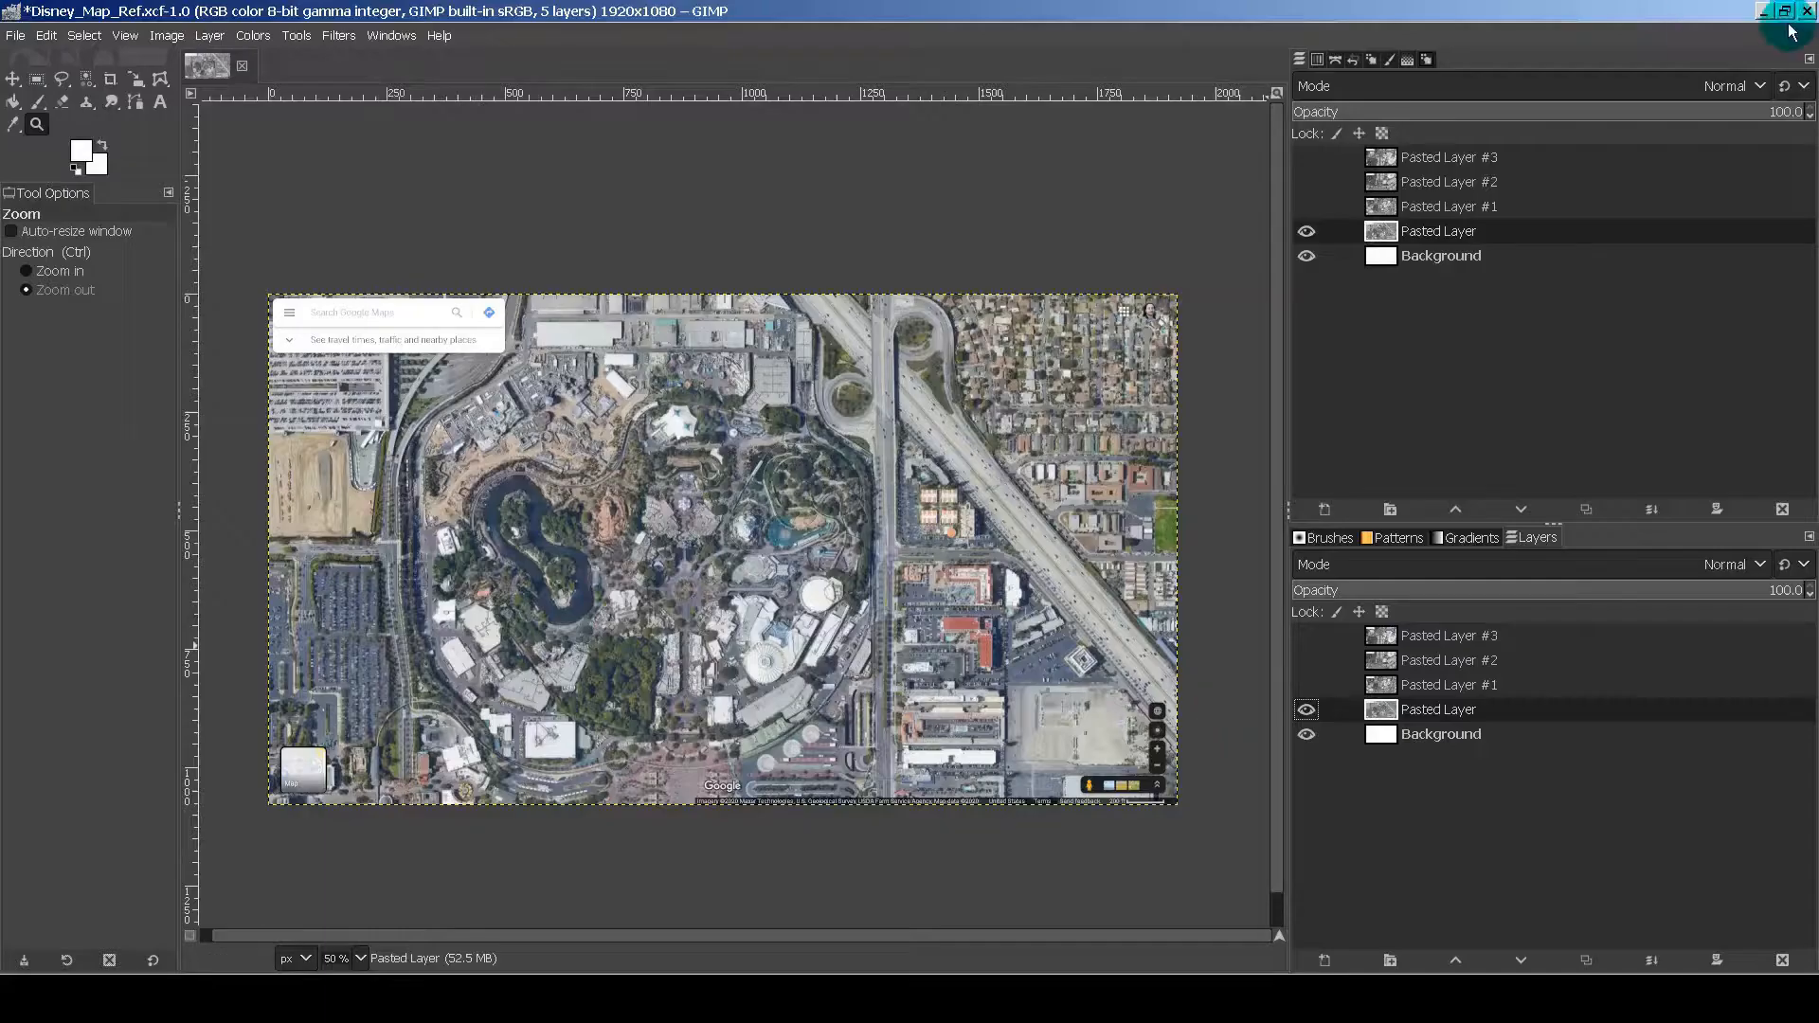
# Step: Quit GIMP and discard the unsaved layer visibility changes
pyautogui.hotkey('ctrl', 'q')
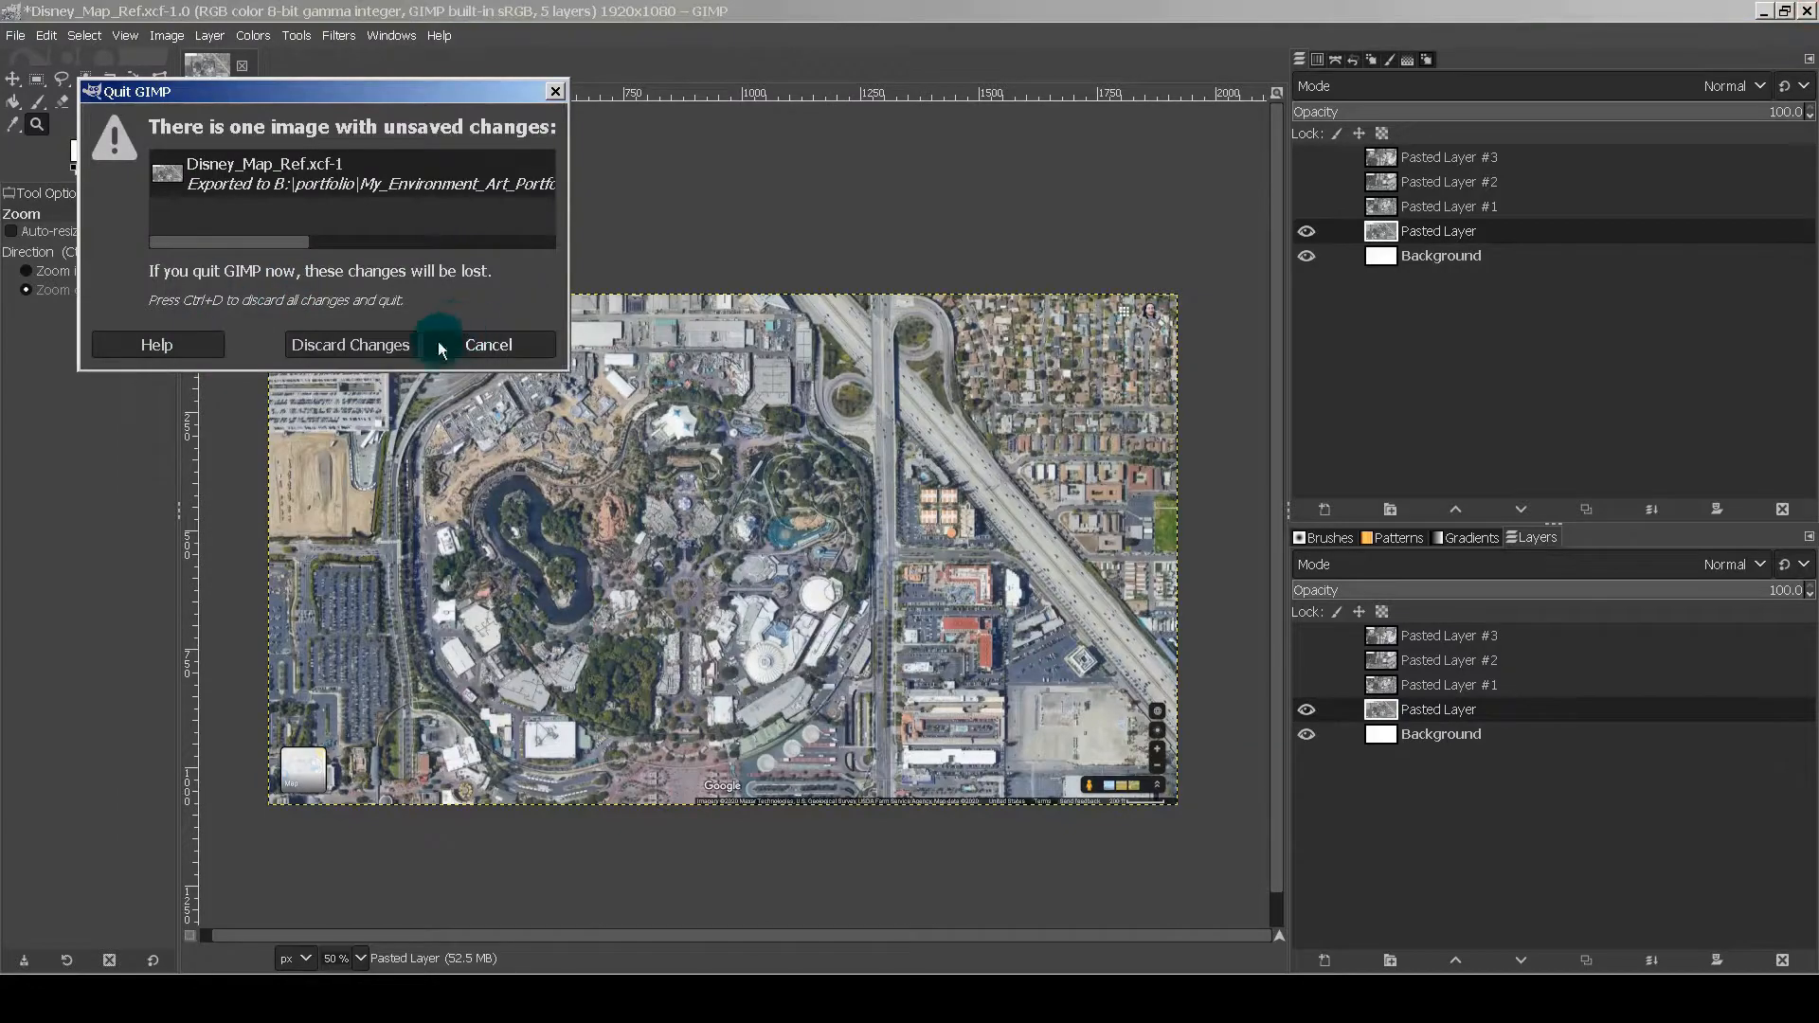
pyautogui.click(370, 346)
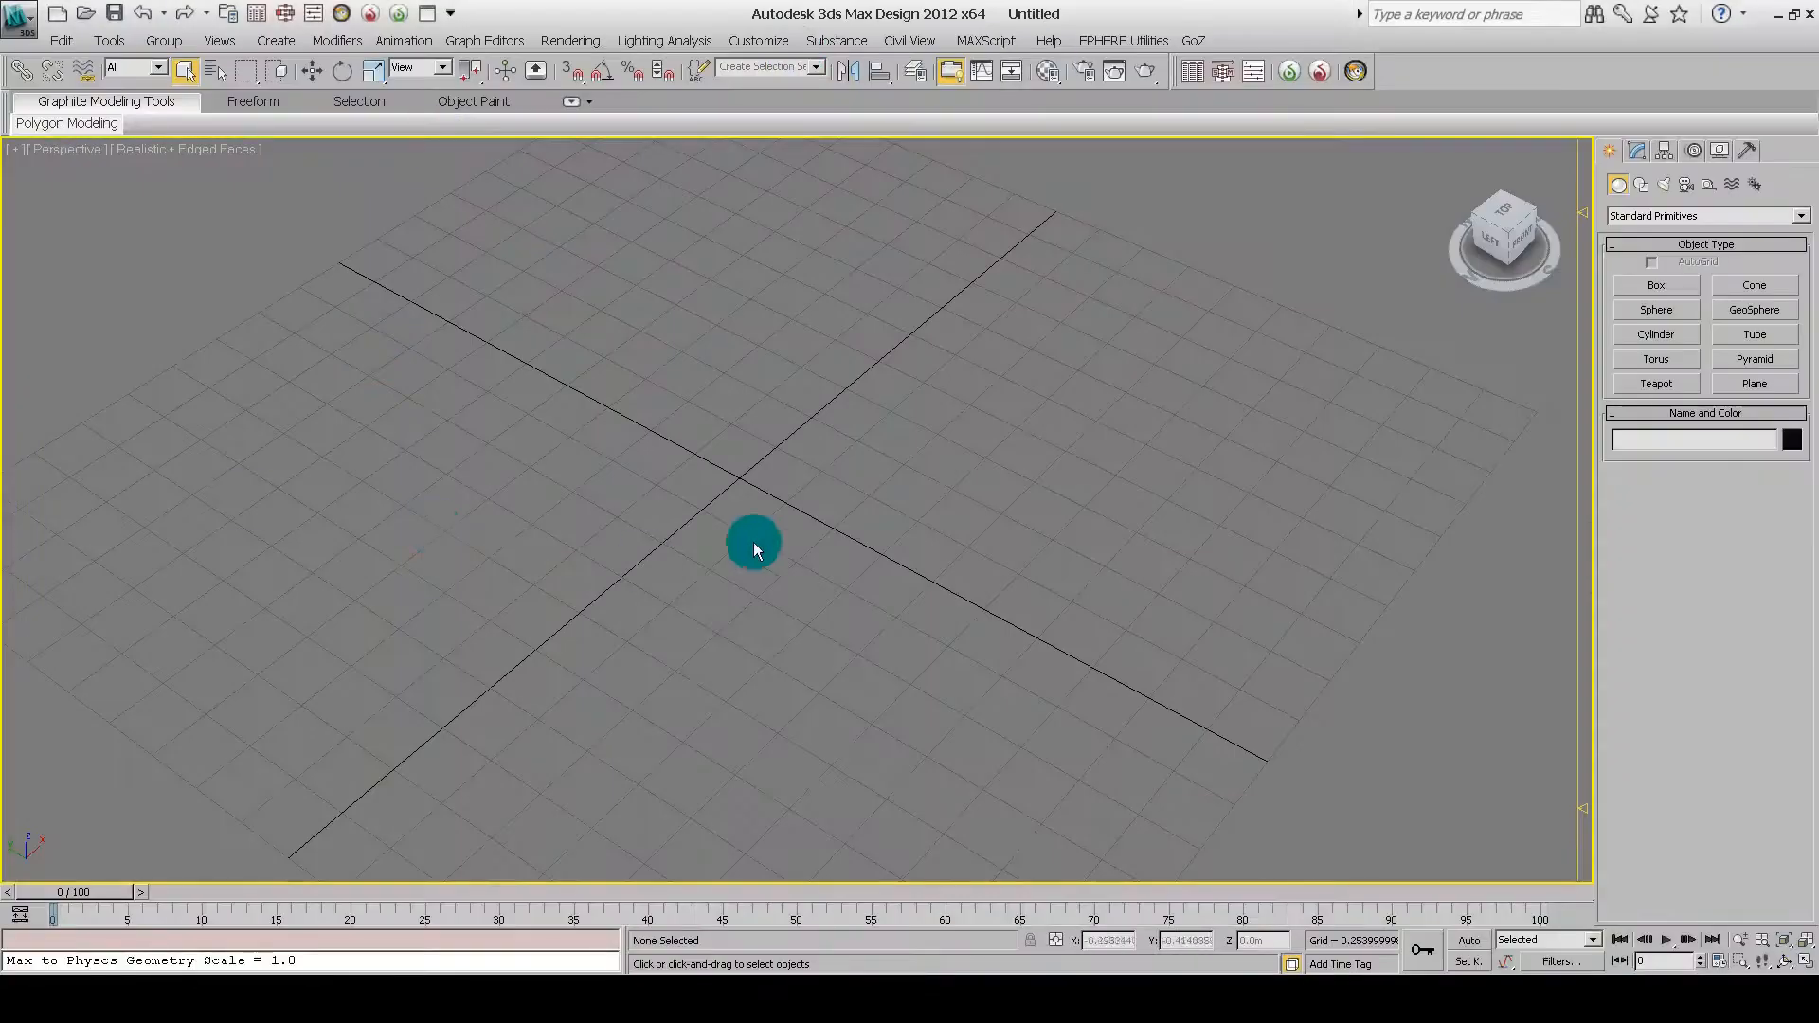
# Step: Start a new empty scene in 3ds Max and orbit the perspective view over the grid
pyautogui.moveTo(753, 542)
pyautogui.keyDown('alt'); pyautogui.mouseDown(button='middle')
pyautogui.moveTo(771, 387)
pyautogui.moveTo(777, 531)
pyautogui.mouseUp(button='middle'); pyautogui.keyUp('alt')
pyautogui.click(19, 19)
pyautogui.moveTo(151, 74)
pyautogui.click(341, 126)
pyautogui.keyDown('alt'); pyautogui.moveTo(841, 464); pyautogui.dragTo(987, 519, button='middle'); pyautogui.keyUp('alt')
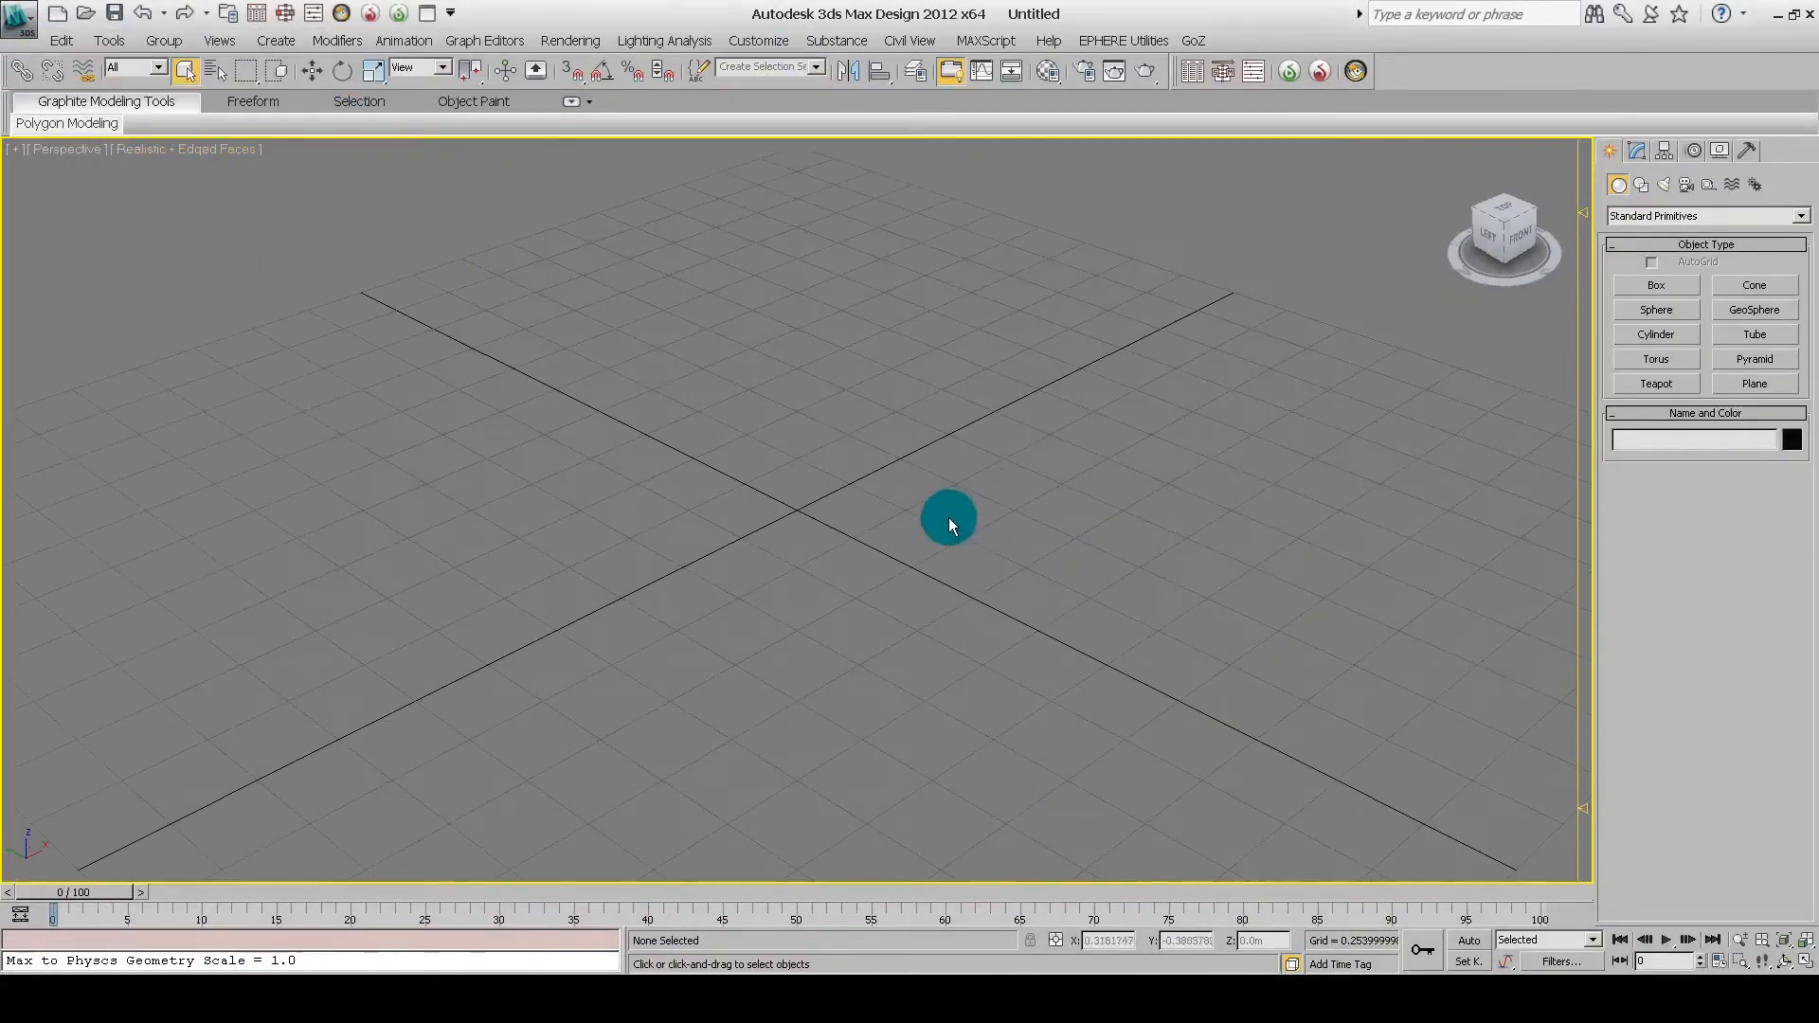
# Step: Check the units setup and keep metric Meters as the display unit scale
pyautogui.keyDown('alt'); pyautogui.moveTo(947, 517); pyautogui.dragTo(814, 488, button='middle'); pyautogui.keyUp('alt')
pyautogui.click(762, 40)
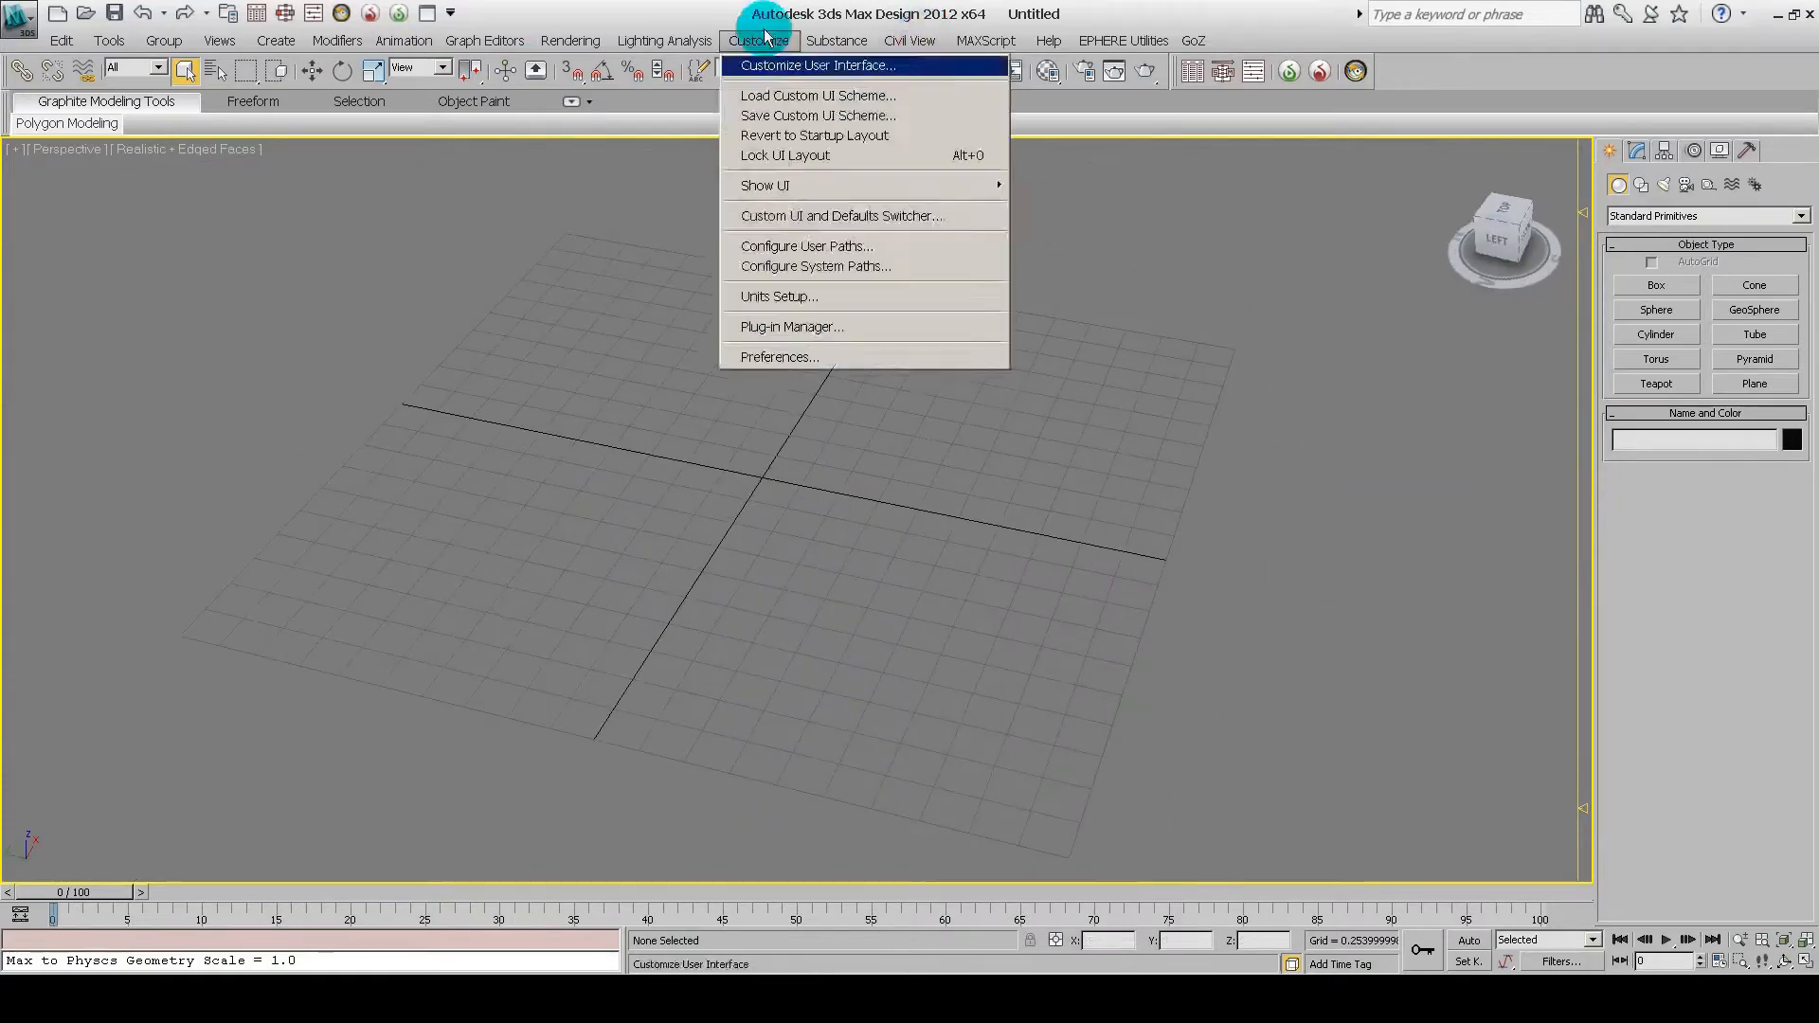
pyautogui.click(786, 296)
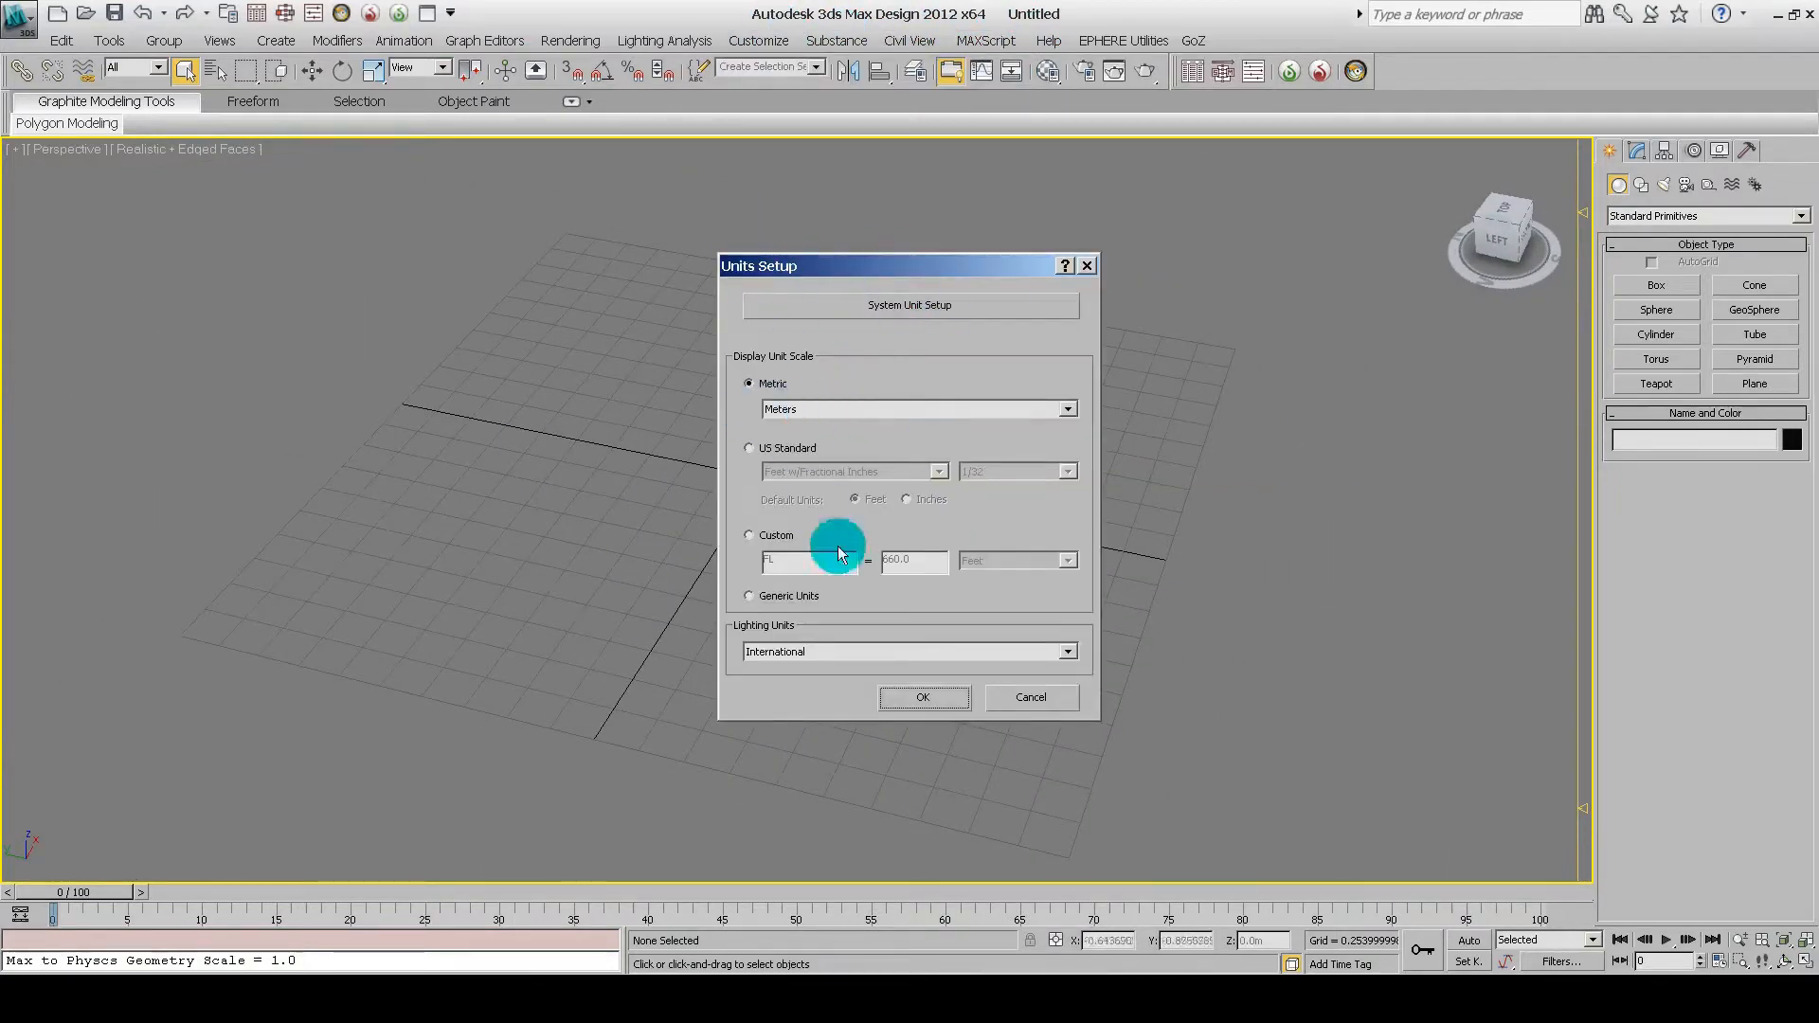
pyautogui.click(922, 697)
pyautogui.keyDown('alt'); pyautogui.moveTo(896, 301); pyautogui.dragTo(803, 519, button='middle'); pyautogui.keyUp('alt')
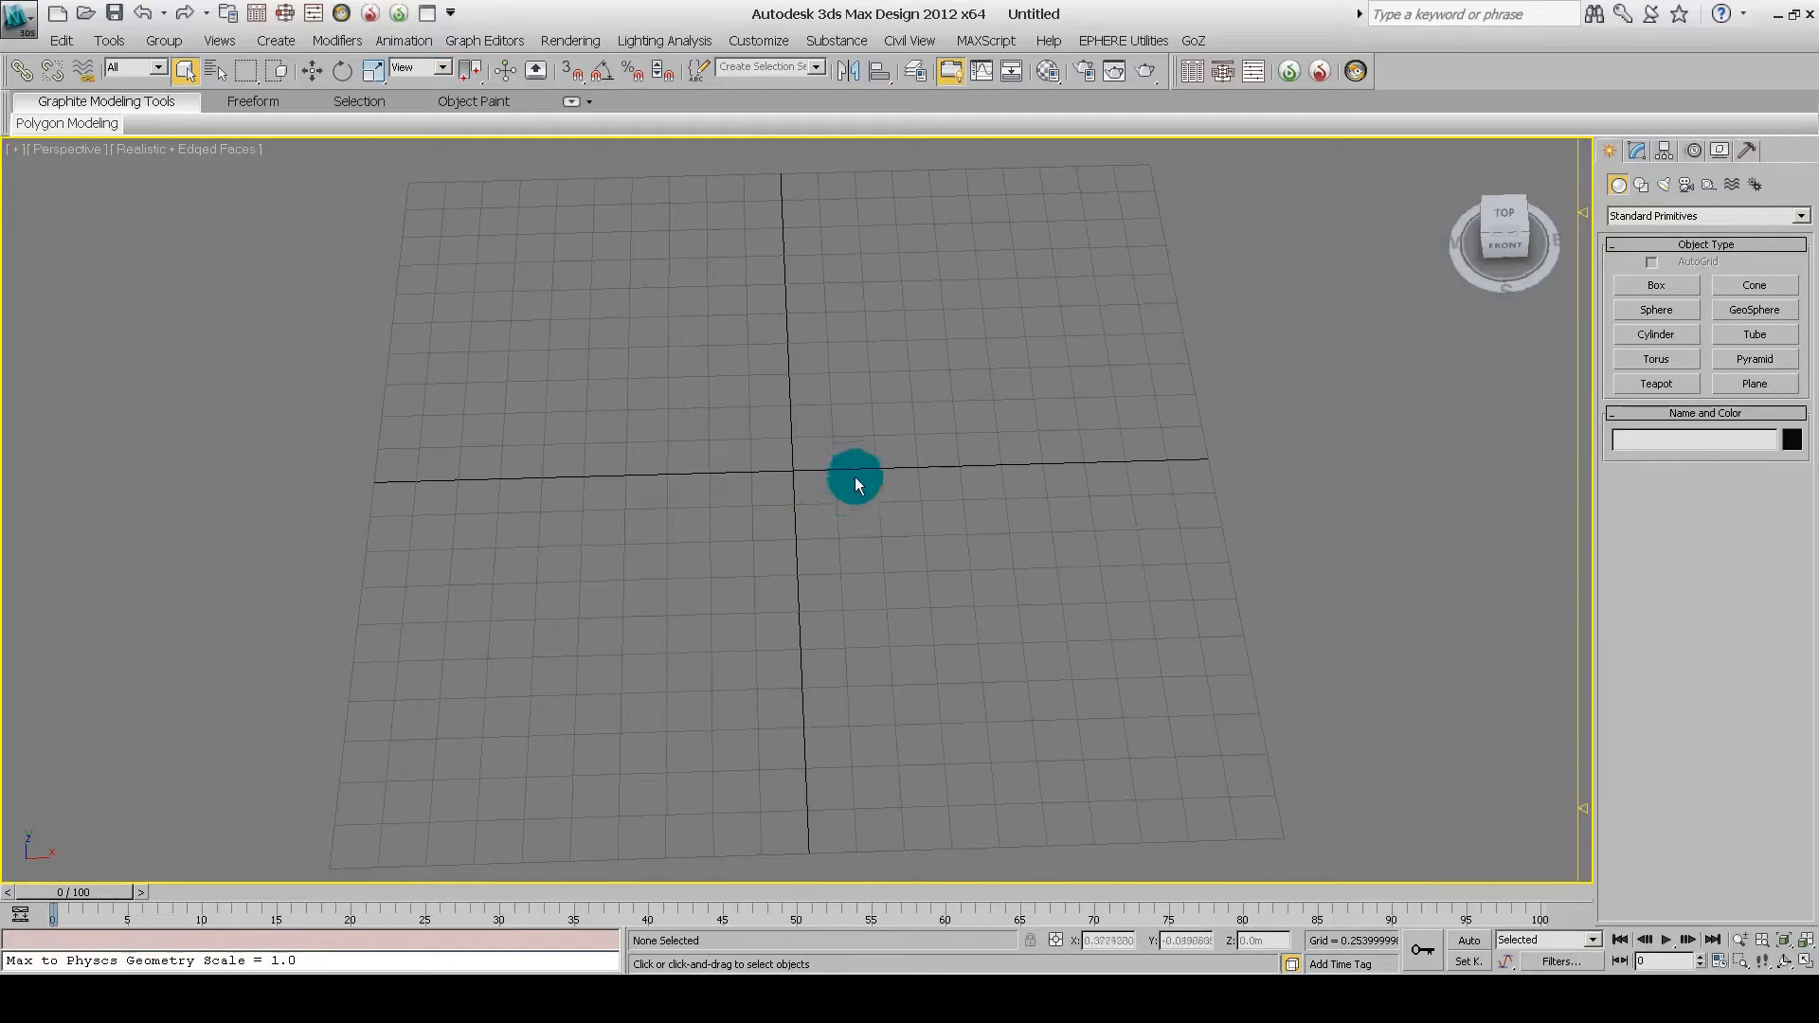
pyautogui.keyDown('alt'); pyautogui.moveTo(805, 507); pyautogui.dragTo(834, 483, button='middle'); pyautogui.keyUp('alt')
# Step: Set the home grid's perspective view grid extent to 20 in the grid and snap settings
pyautogui.click(1656, 285)
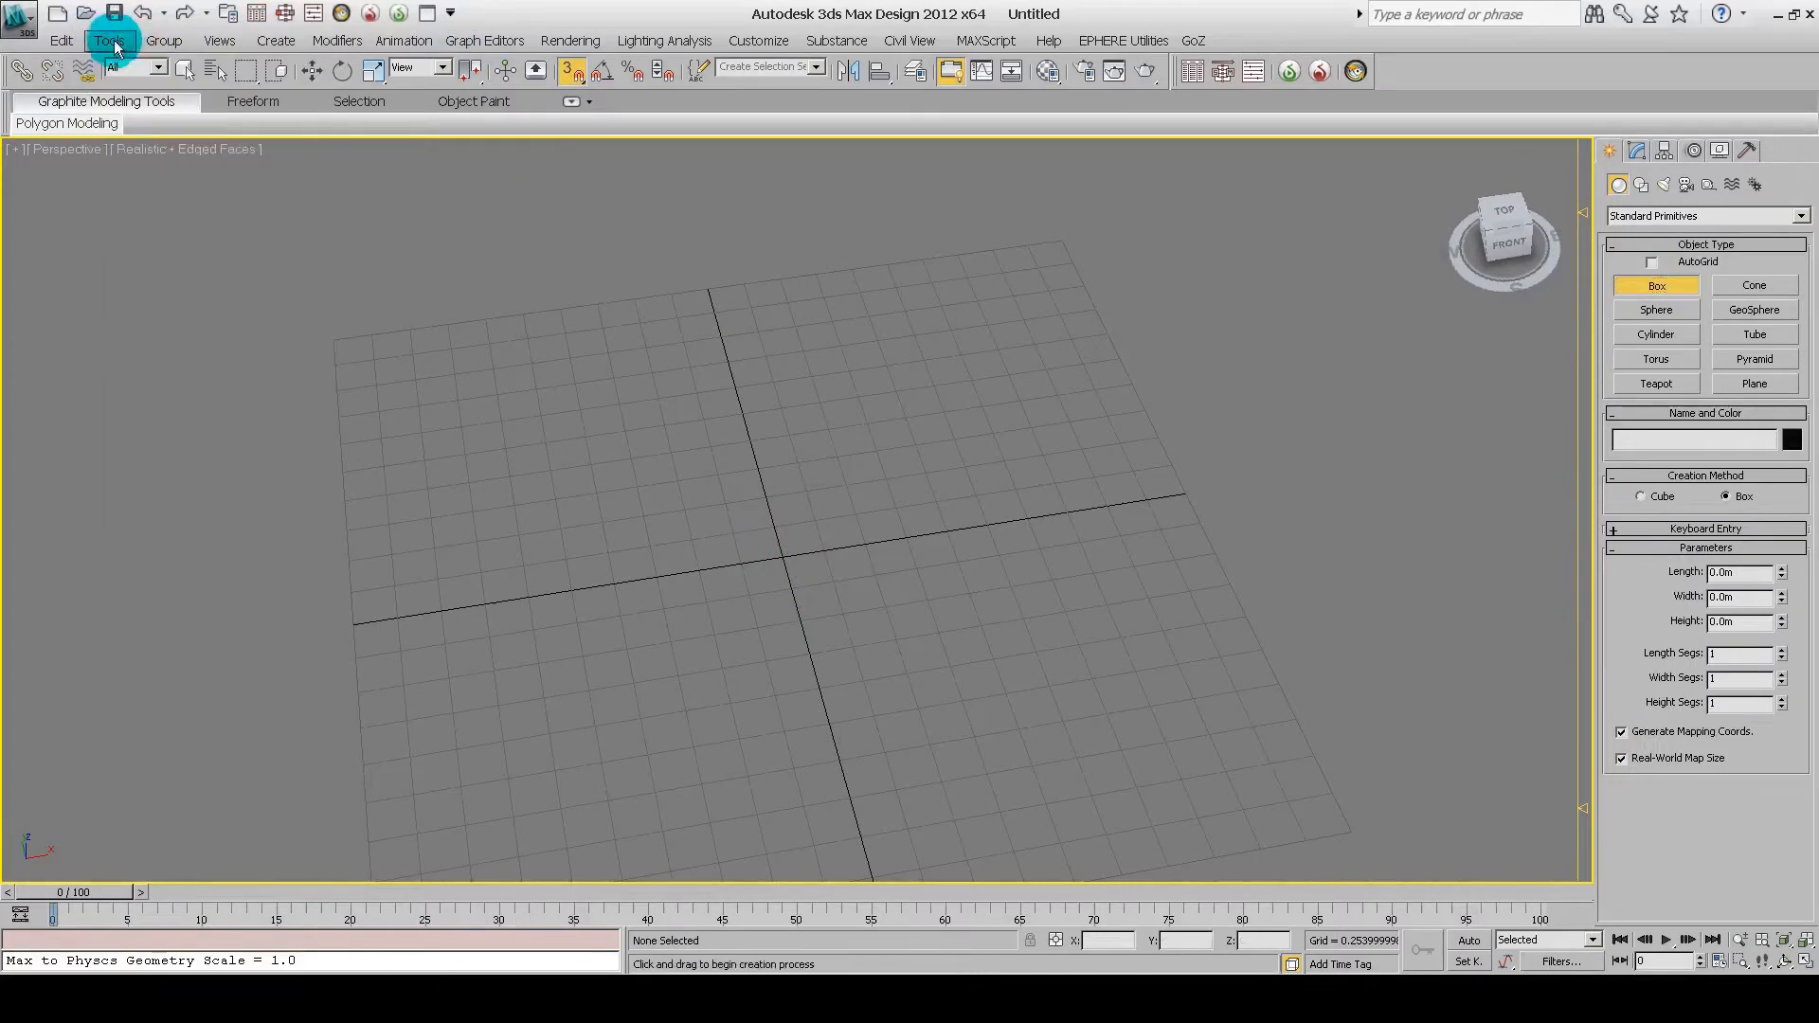
pyautogui.rightClick(569, 68)
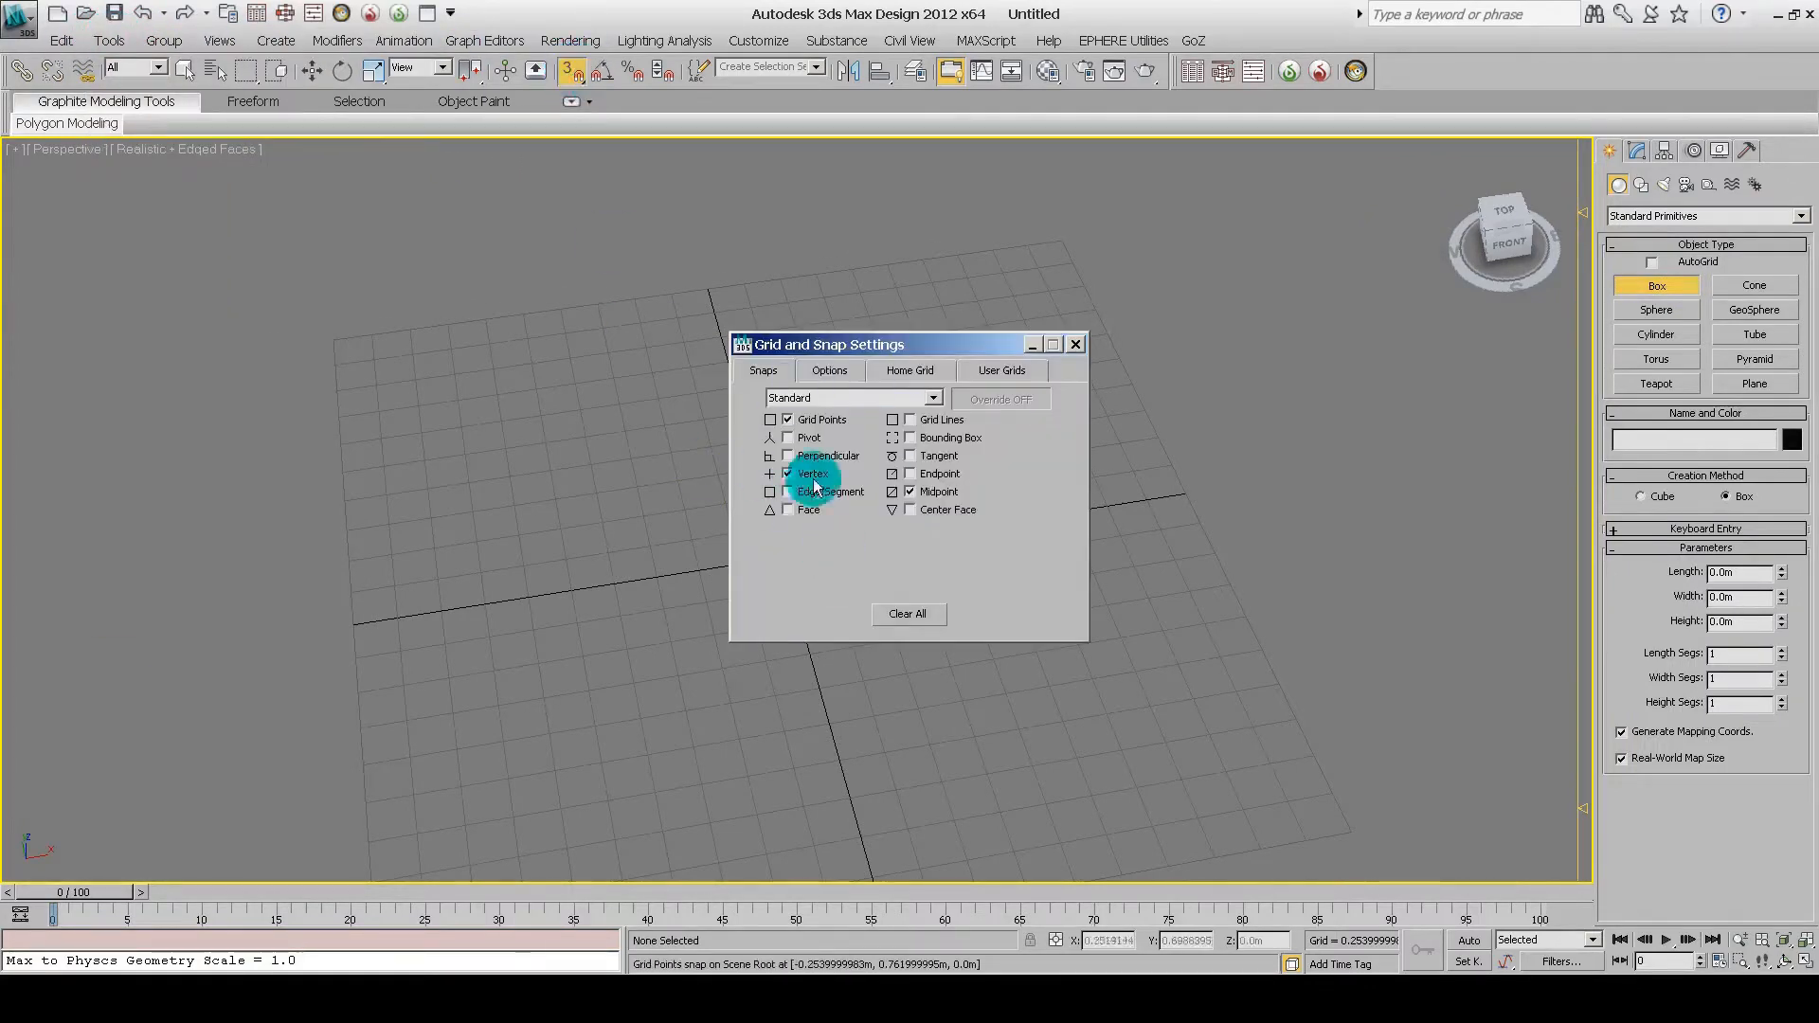
pyautogui.click(832, 370)
pyautogui.click(909, 370)
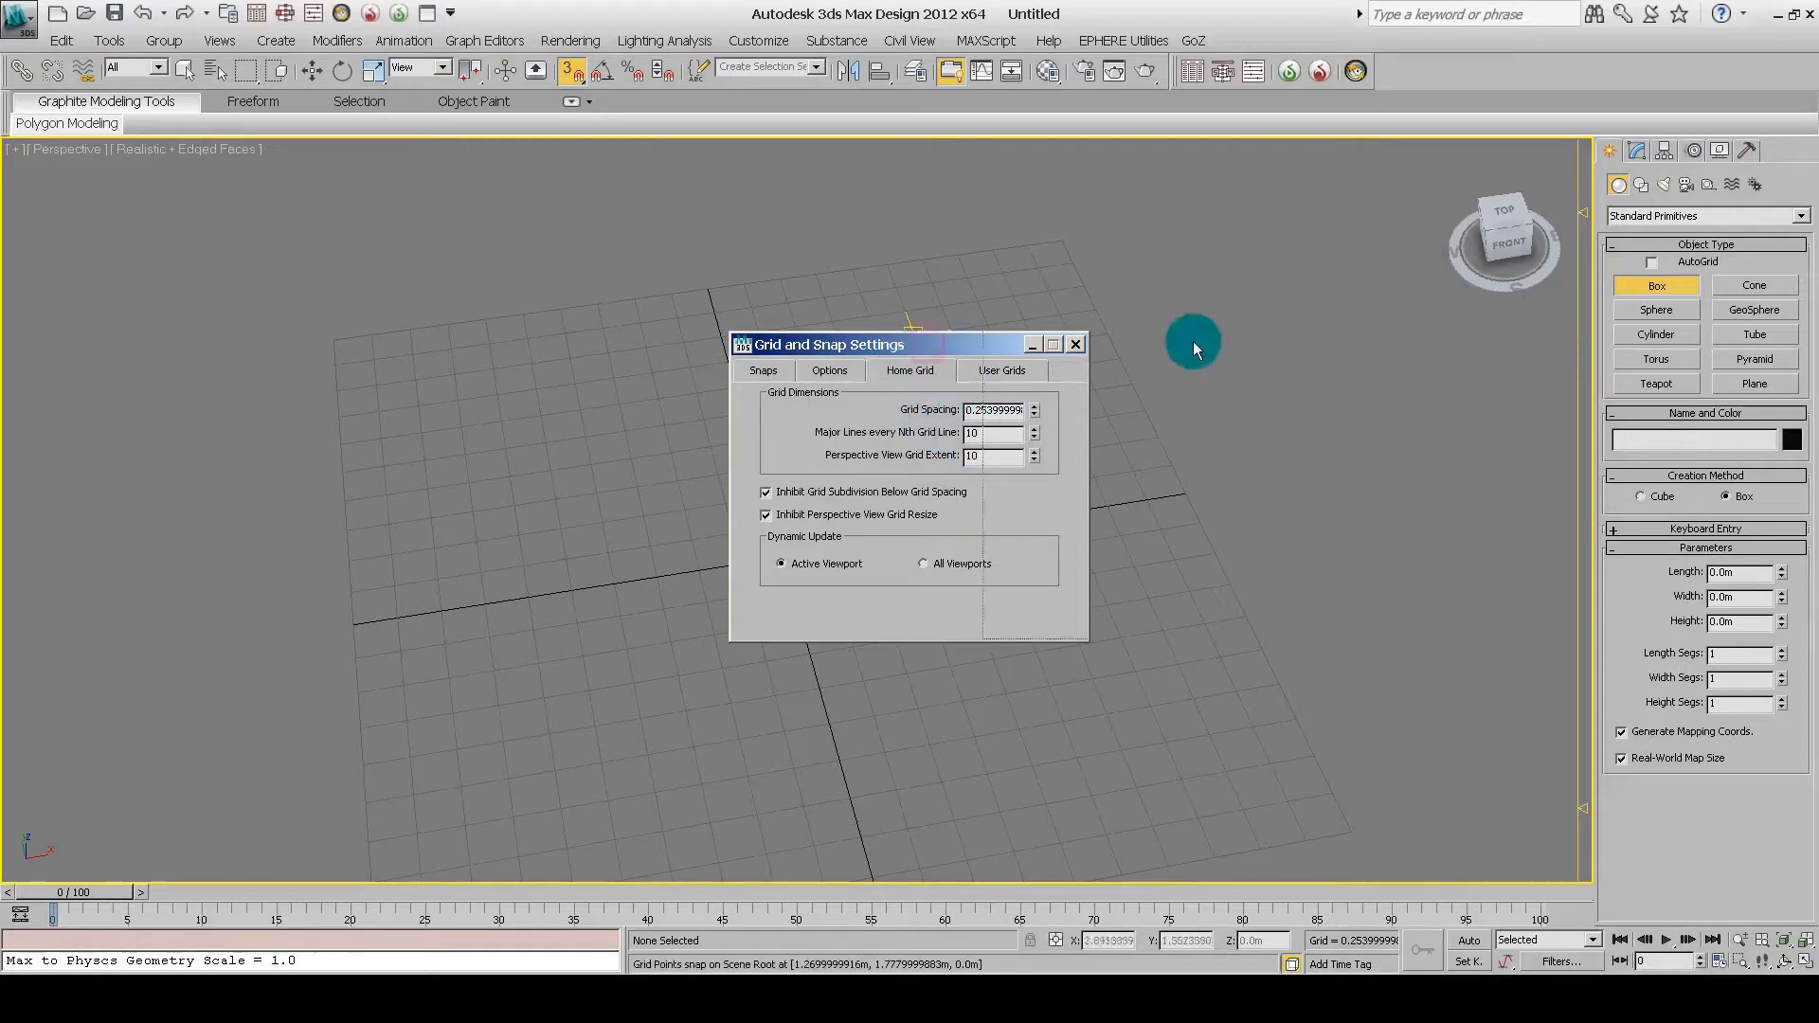
pyautogui.moveTo(998, 344); pyautogui.dragTo(1380, 326)
pyautogui.write('2020')
pyautogui.click(629, 312)
# Step: Set the home grid's major lines to every 10th grid line and close the grid settings
pyautogui.click(1378, 414)
pyautogui.write('10')
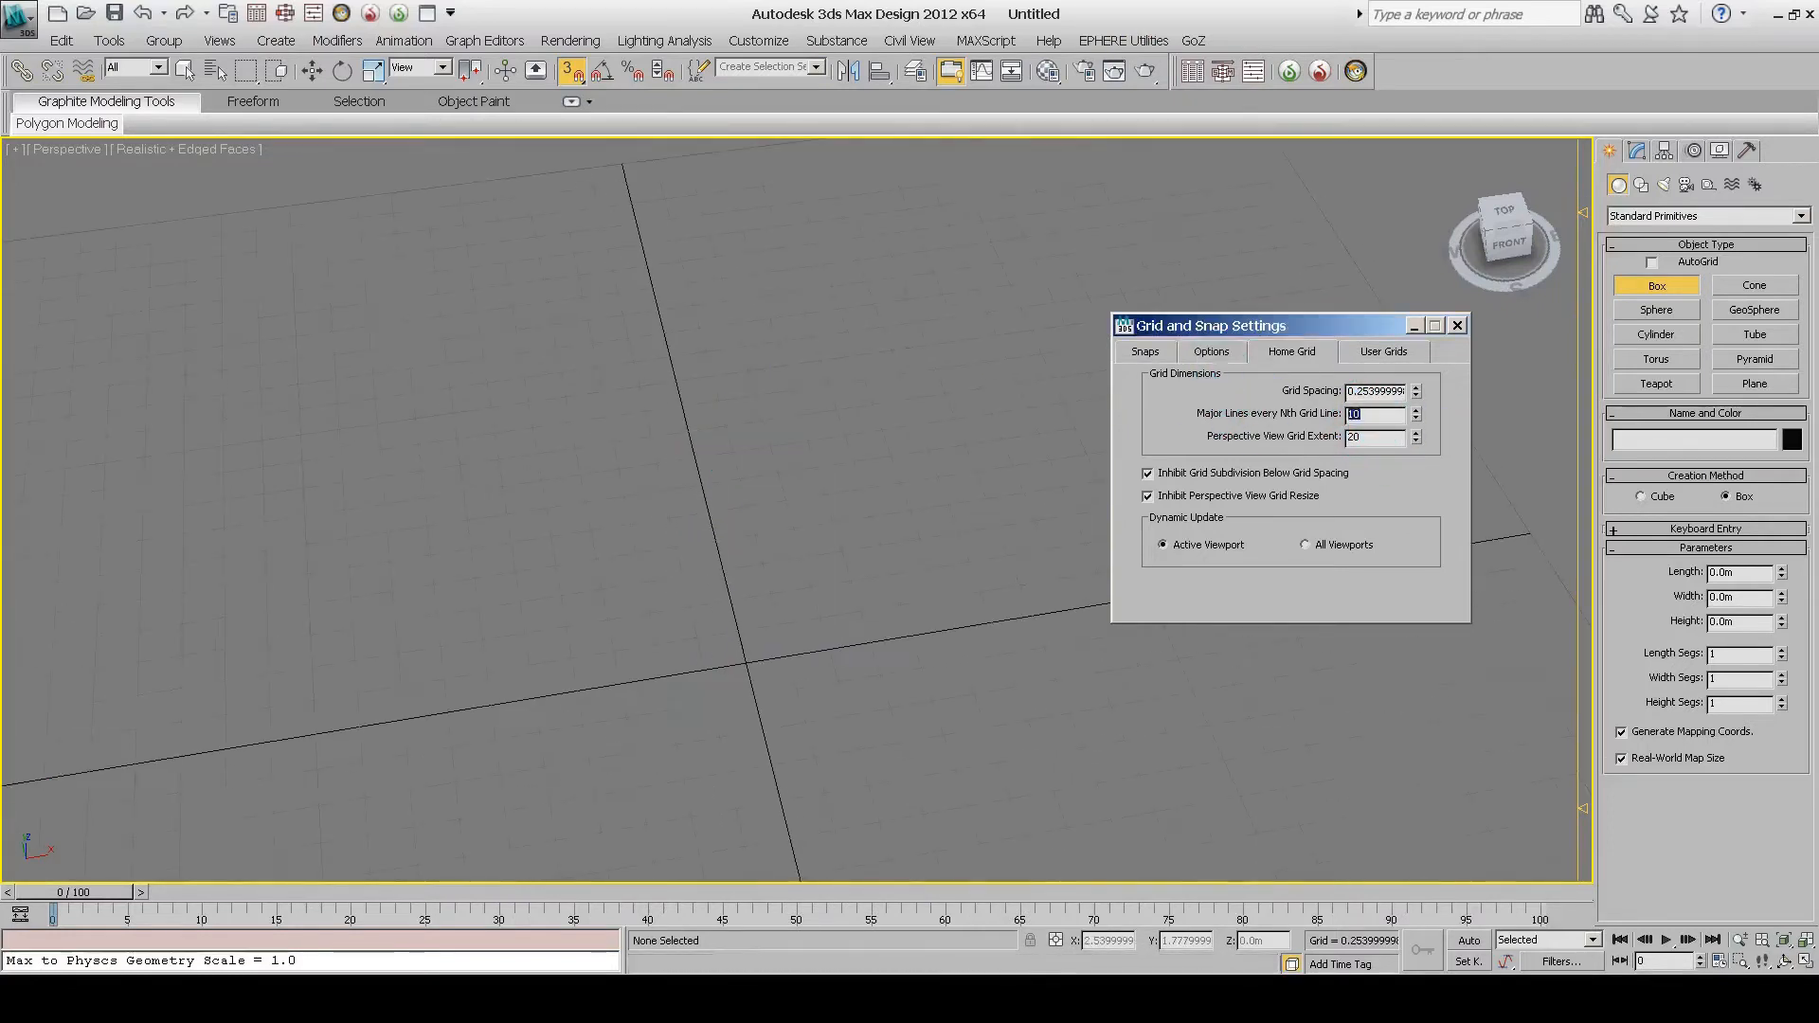
pyautogui.click(698, 521)
pyautogui.rightClick(667, 549)
pyautogui.click(1371, 415)
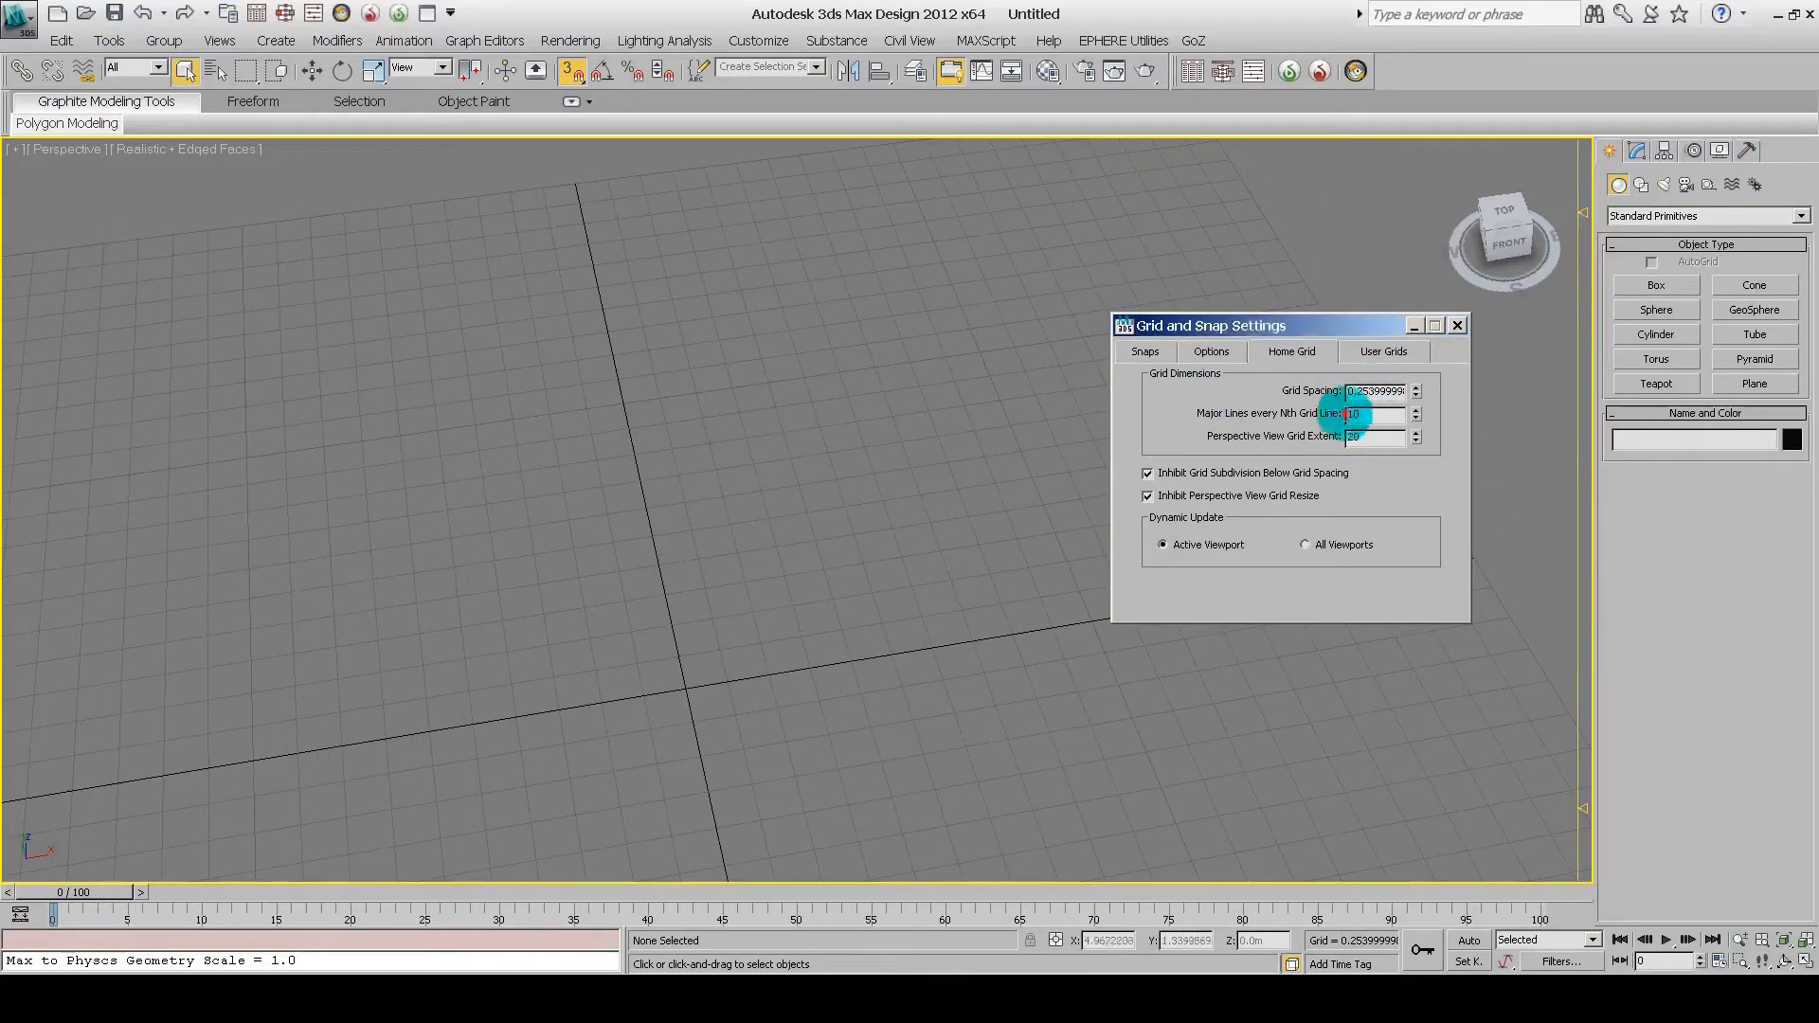
pyautogui.scroll(-3, 755, 406)
pyautogui.moveTo(755, 406); pyautogui.dragTo(929, 833, button='middle')
pyautogui.keyDown('alt'); pyautogui.moveTo(910, 458); pyautogui.dragTo(367, 783, button='middle'); pyautogui.keyUp('alt')
pyautogui.keyDown('alt'); pyautogui.moveTo(875, 489); pyautogui.dragTo(1145, 666, button='middle'); pyautogui.keyUp('alt')
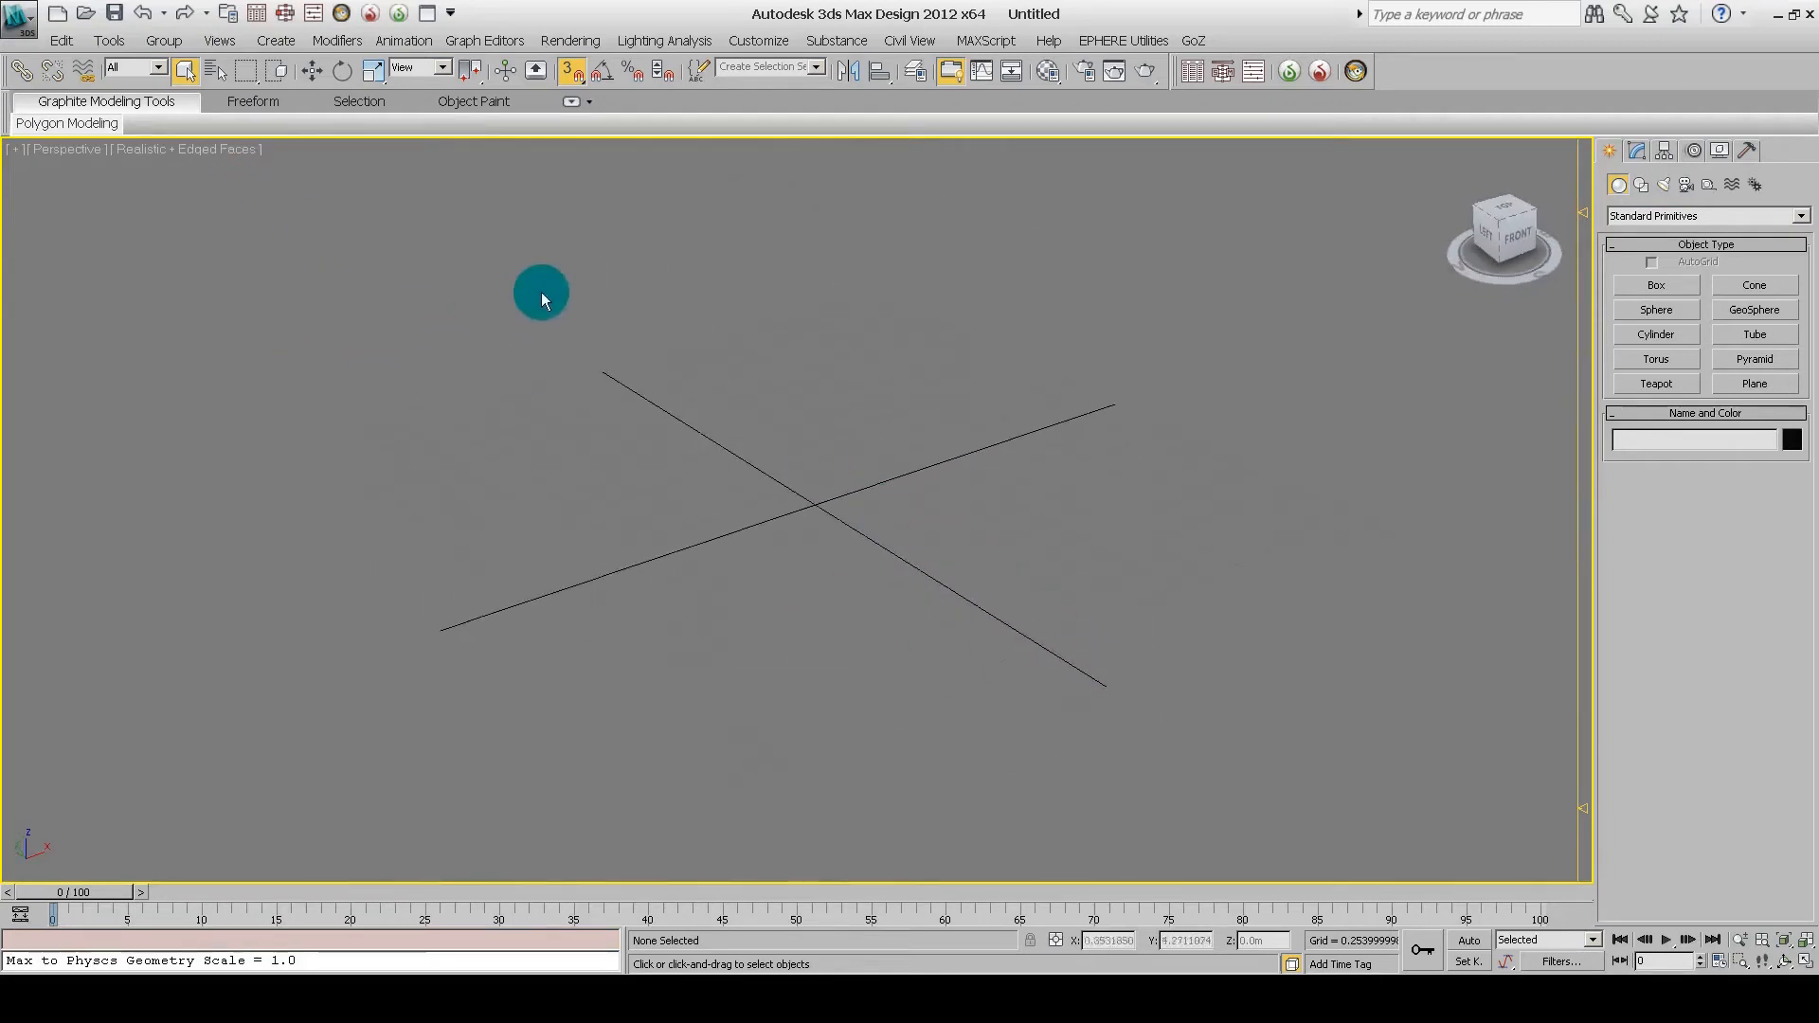
# Step: Create a box at the grid's origin with a base about 0.254 m square and a height of about 1.26 m
pyautogui.click(1656, 285)
pyautogui.moveTo(814, 505); pyautogui.dragTo(846, 527)
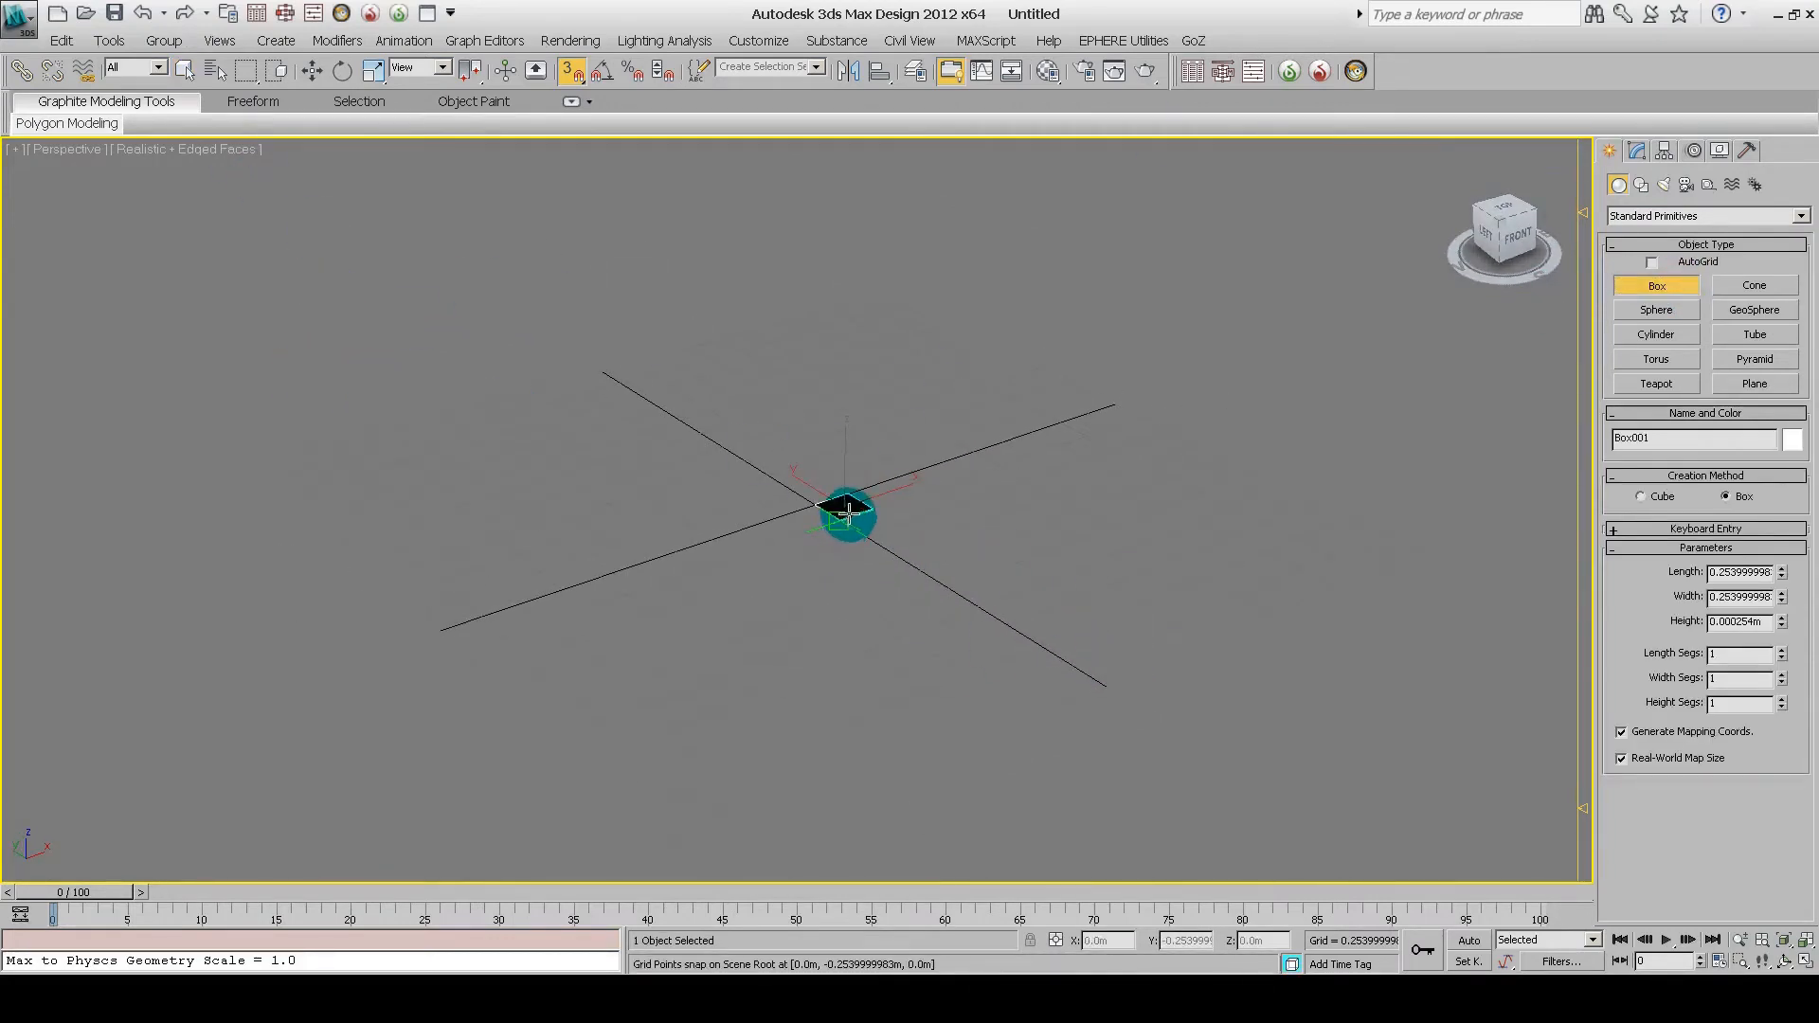
pyautogui.click(858, 337)
pyautogui.write('1.2600')
pyautogui.keyDown('alt'); pyautogui.moveTo(1039, 406); pyautogui.dragTo(832, 536, button='middle'); pyautogui.keyUp('alt')
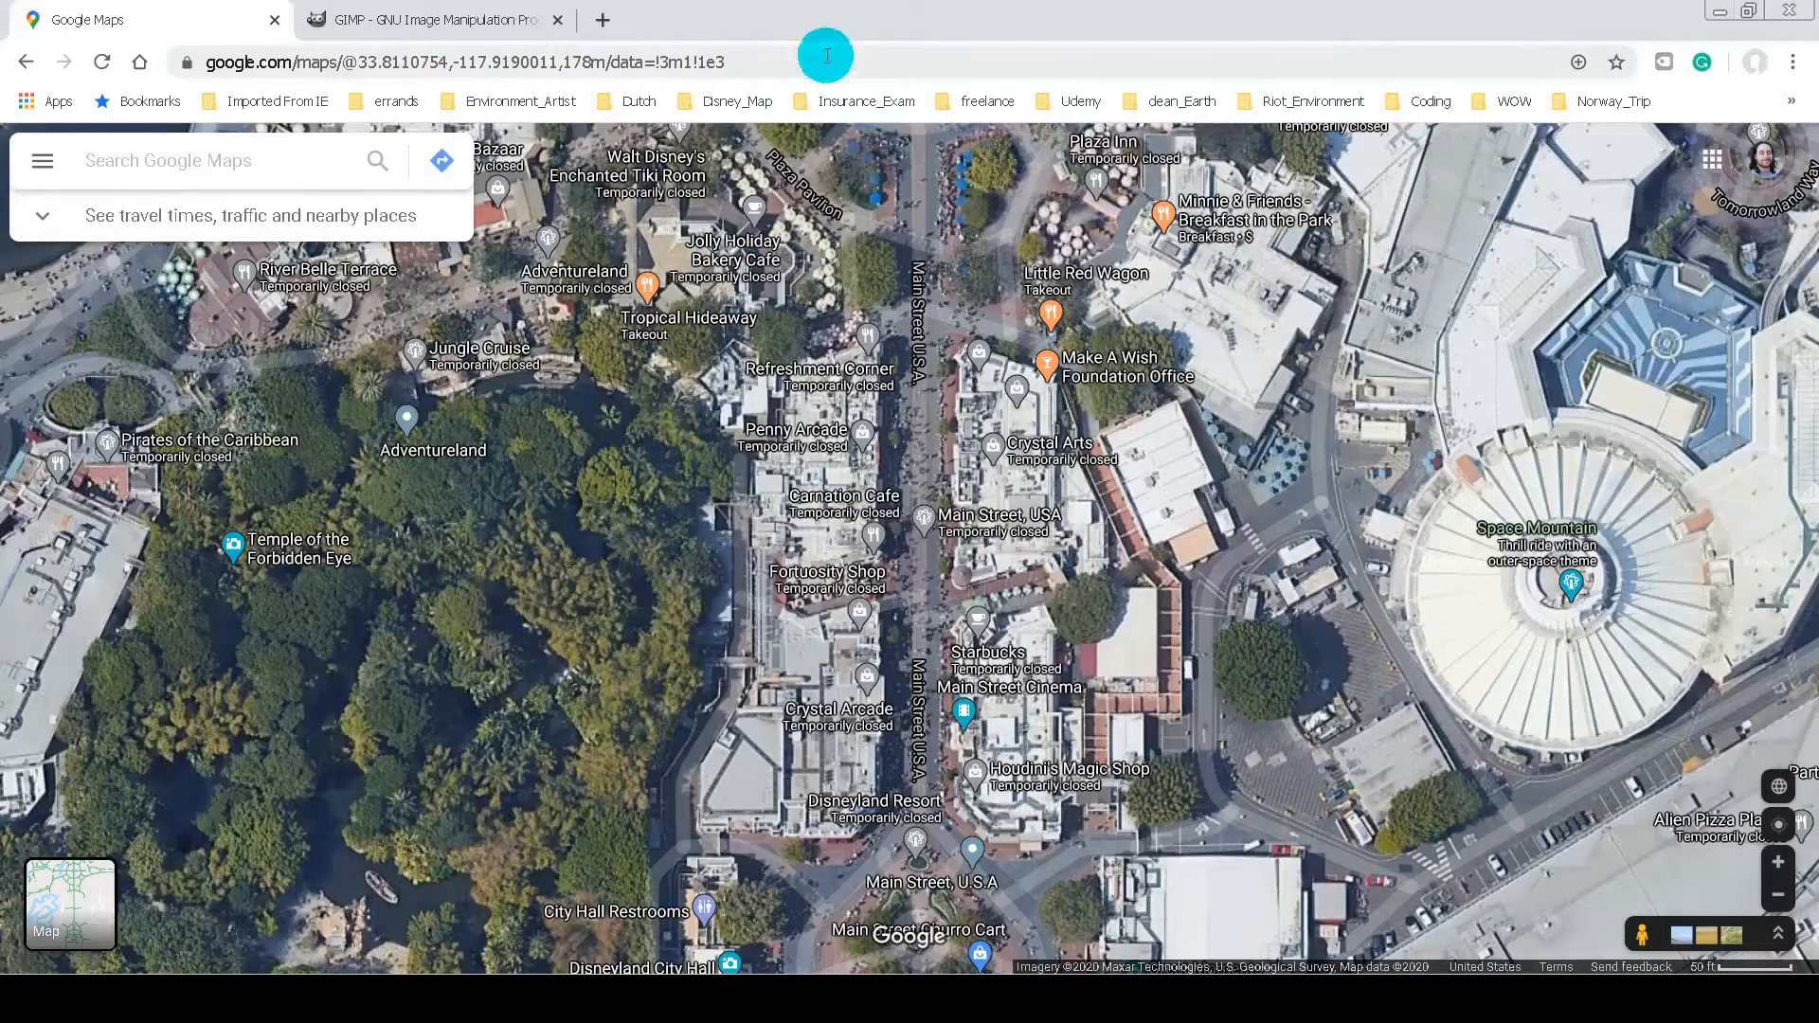
# Step: Switch to the browser and search for "6 ft = meter" in a new tab
pyautogui.click(607, 20)
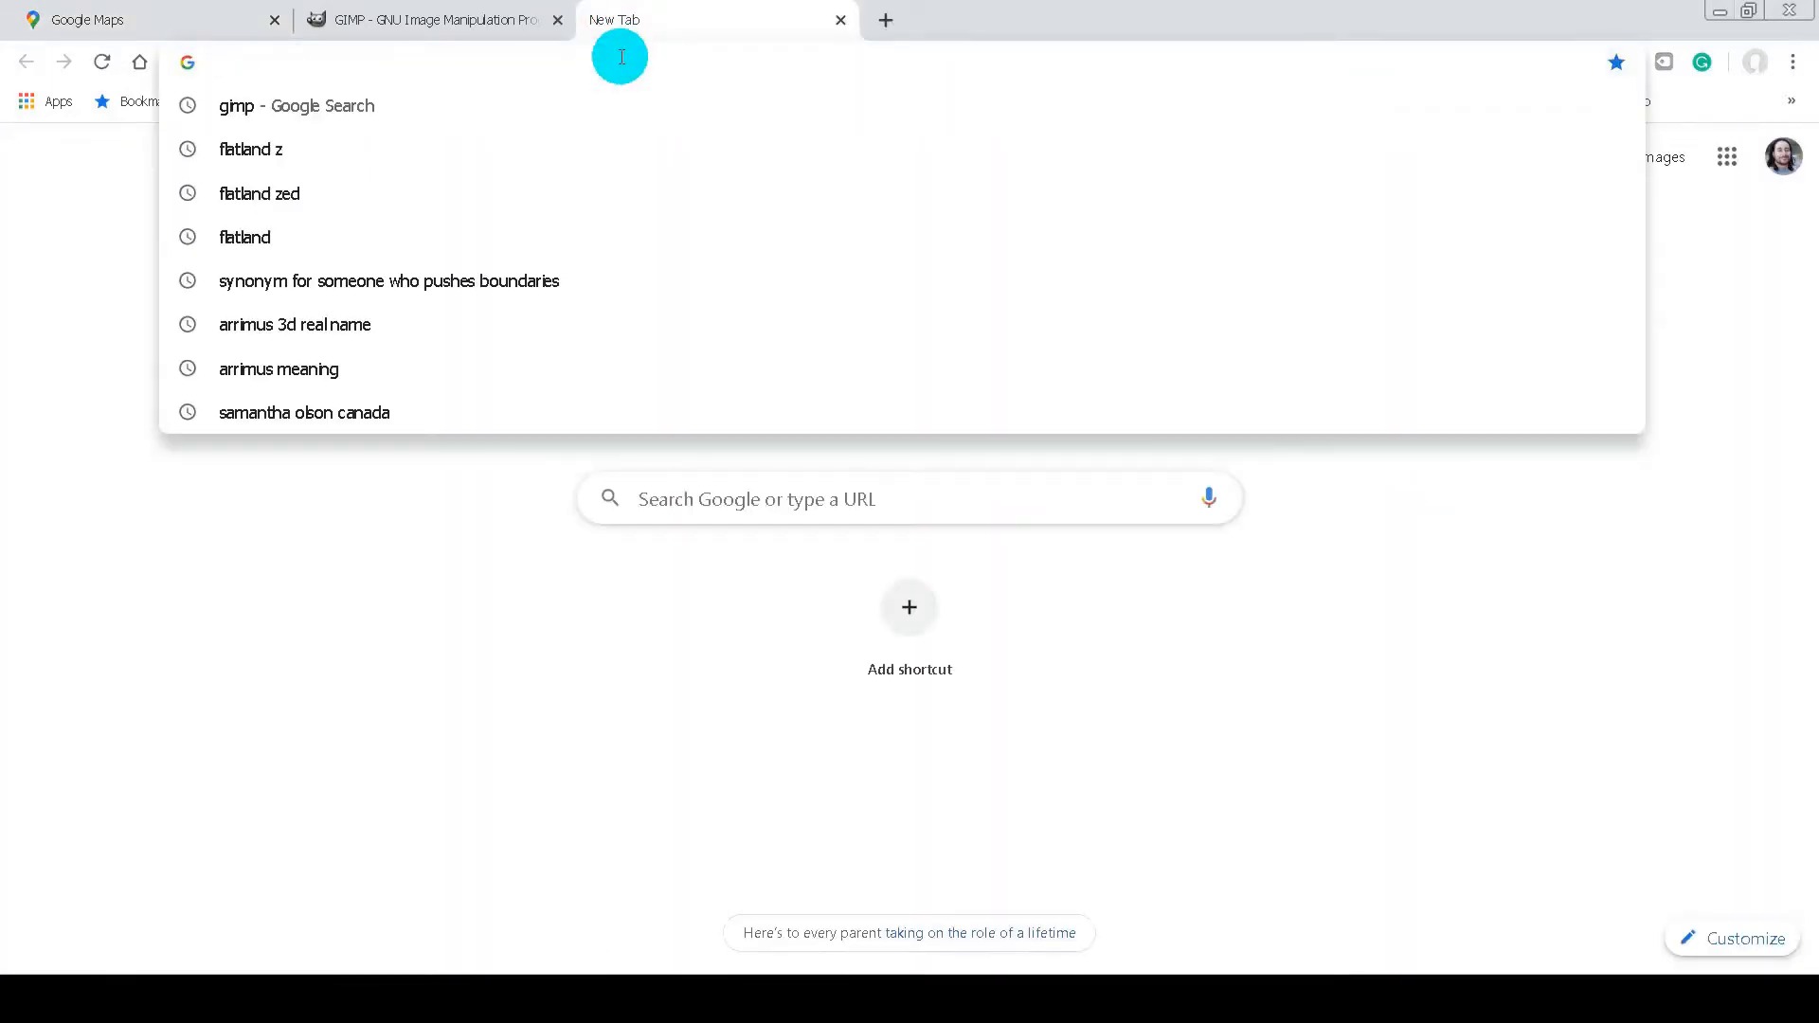
pyautogui.write('6 ft = mete')
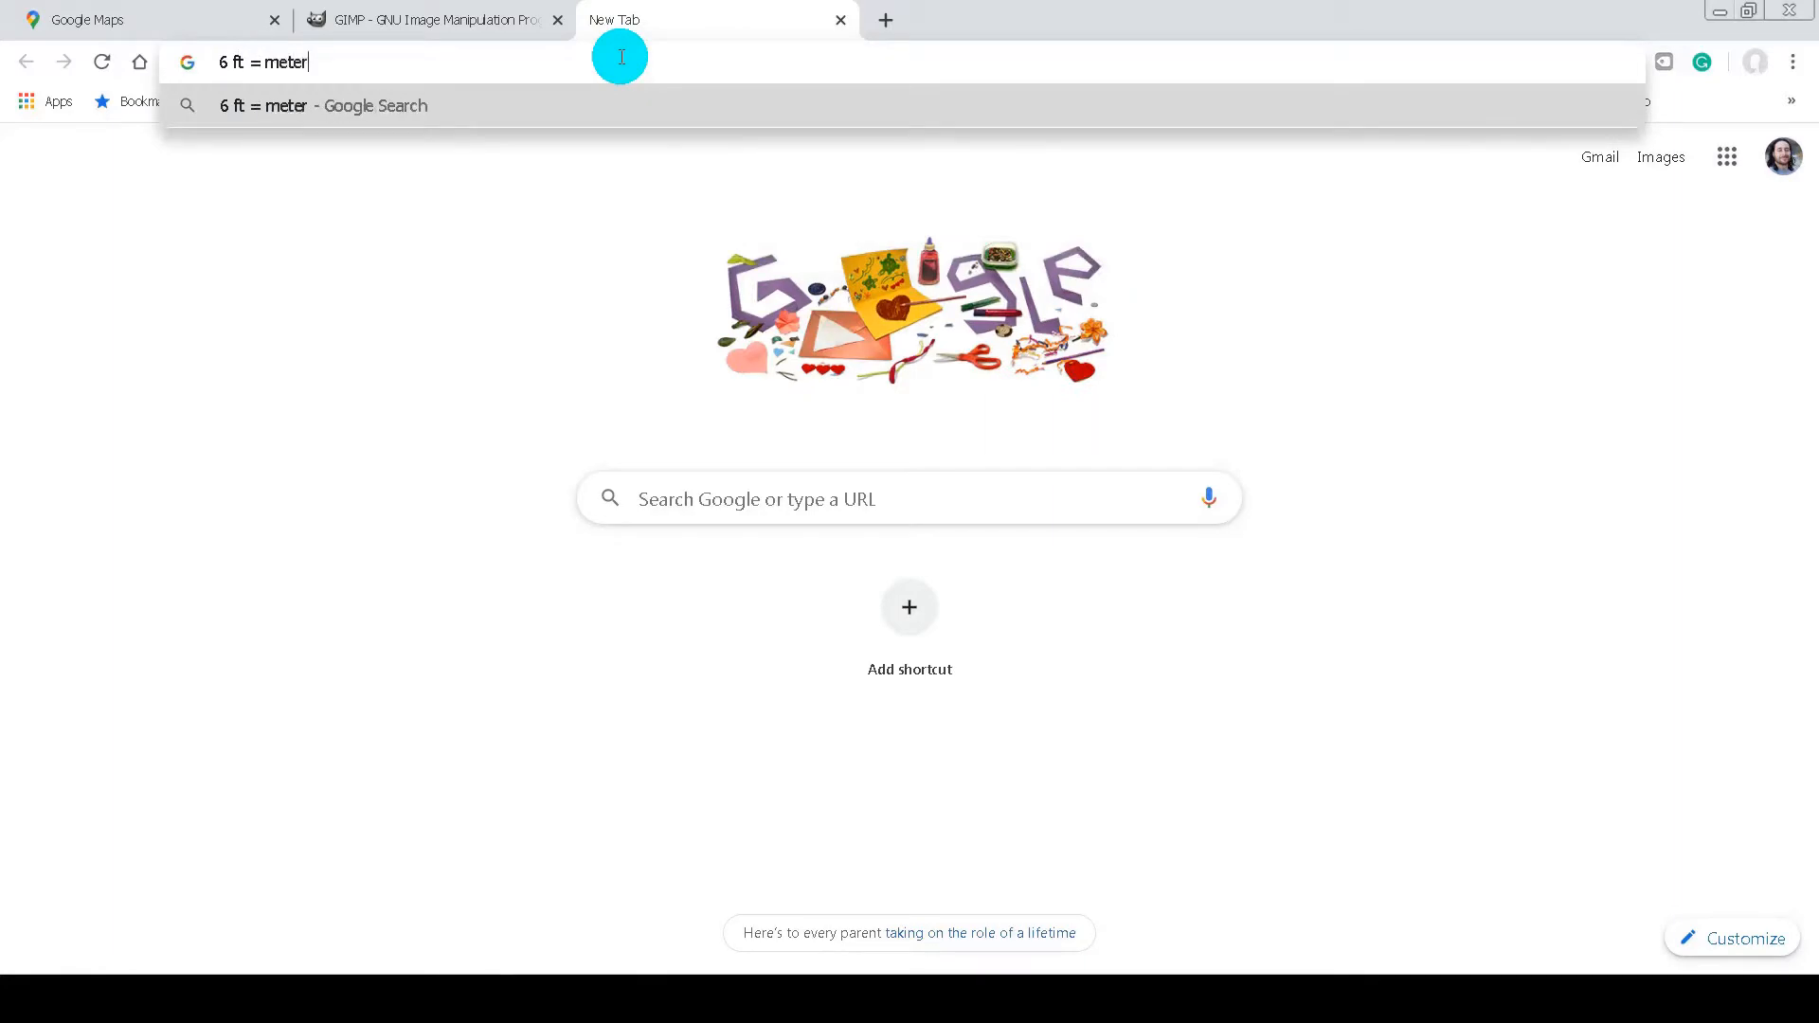
pyautogui.write('r')
pyautogui.press('Return')
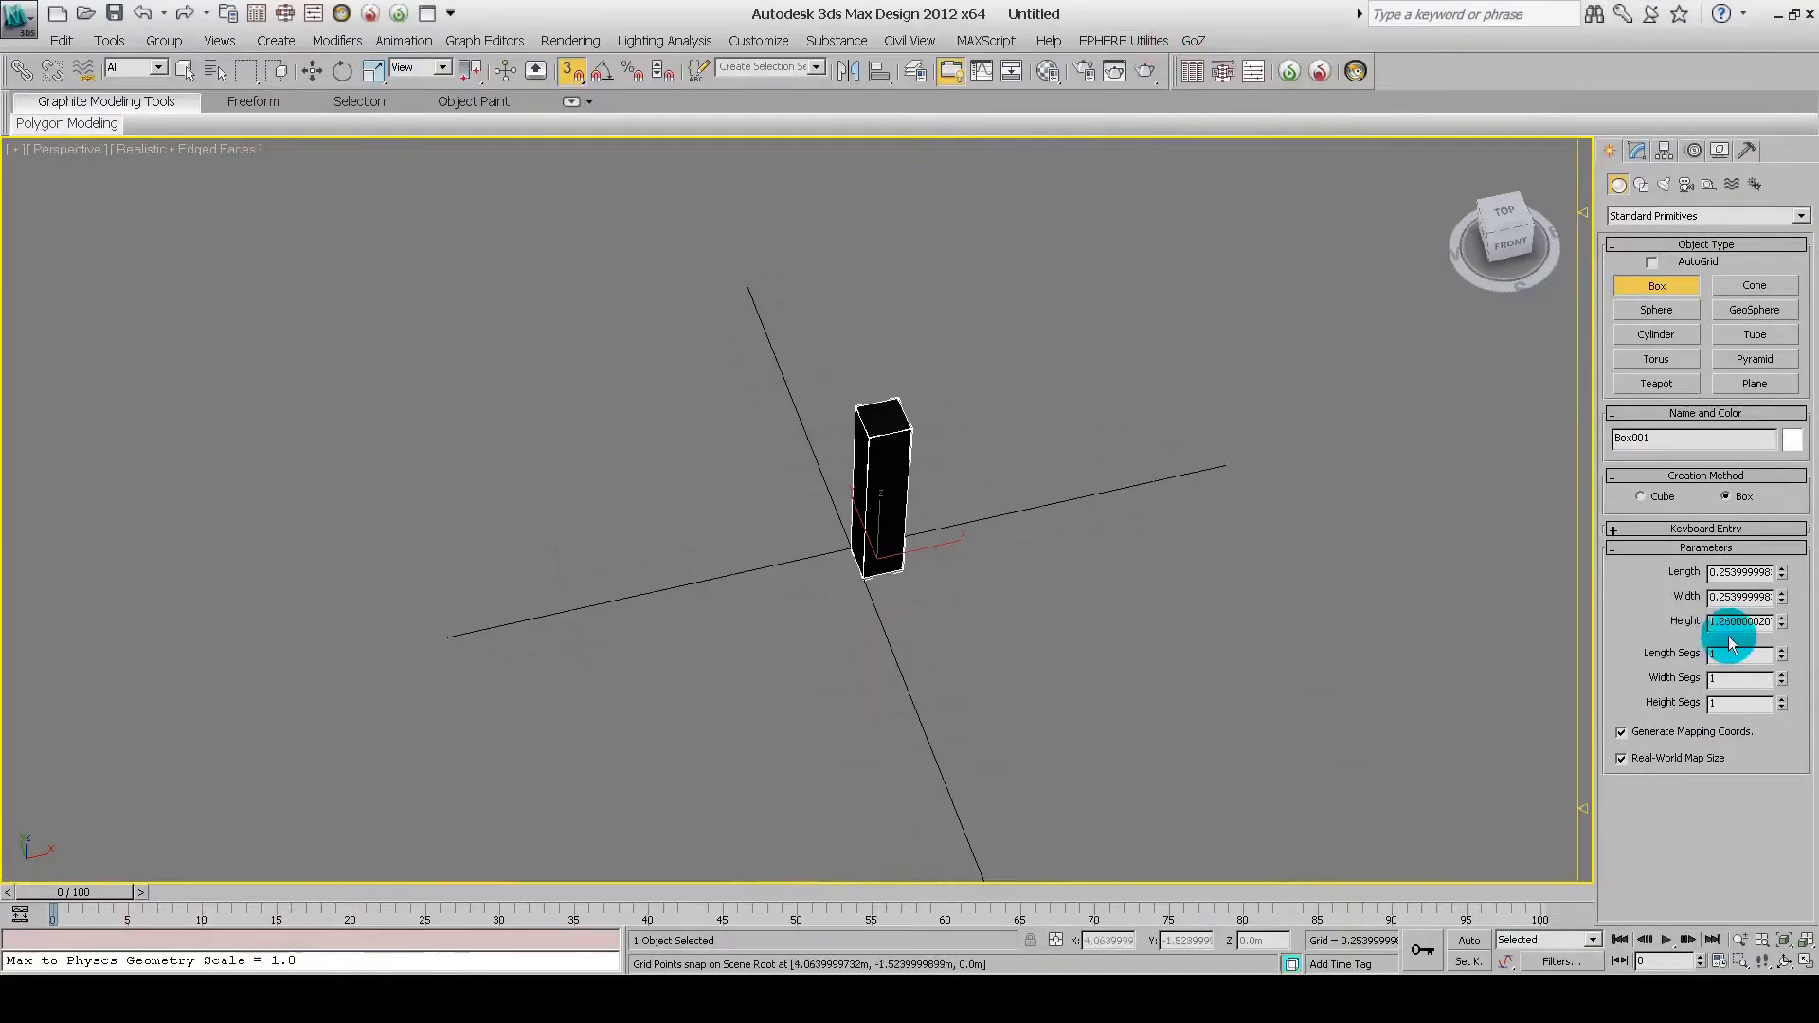
# Step: Back in 3ds Max, set the box's height to 1.82 m and its width to 0.5 m
pyautogui.doubleClick(1741, 622)
pyautogui.write('1.82')
pyautogui.press('Return')
pyautogui.moveTo(947, 527)
pyautogui.mouseDown(button='middle')
pyautogui.moveTo(966, 521)
pyautogui.moveTo(949, 502)
pyautogui.mouseUp(button='middle')
pyautogui.press('Return')
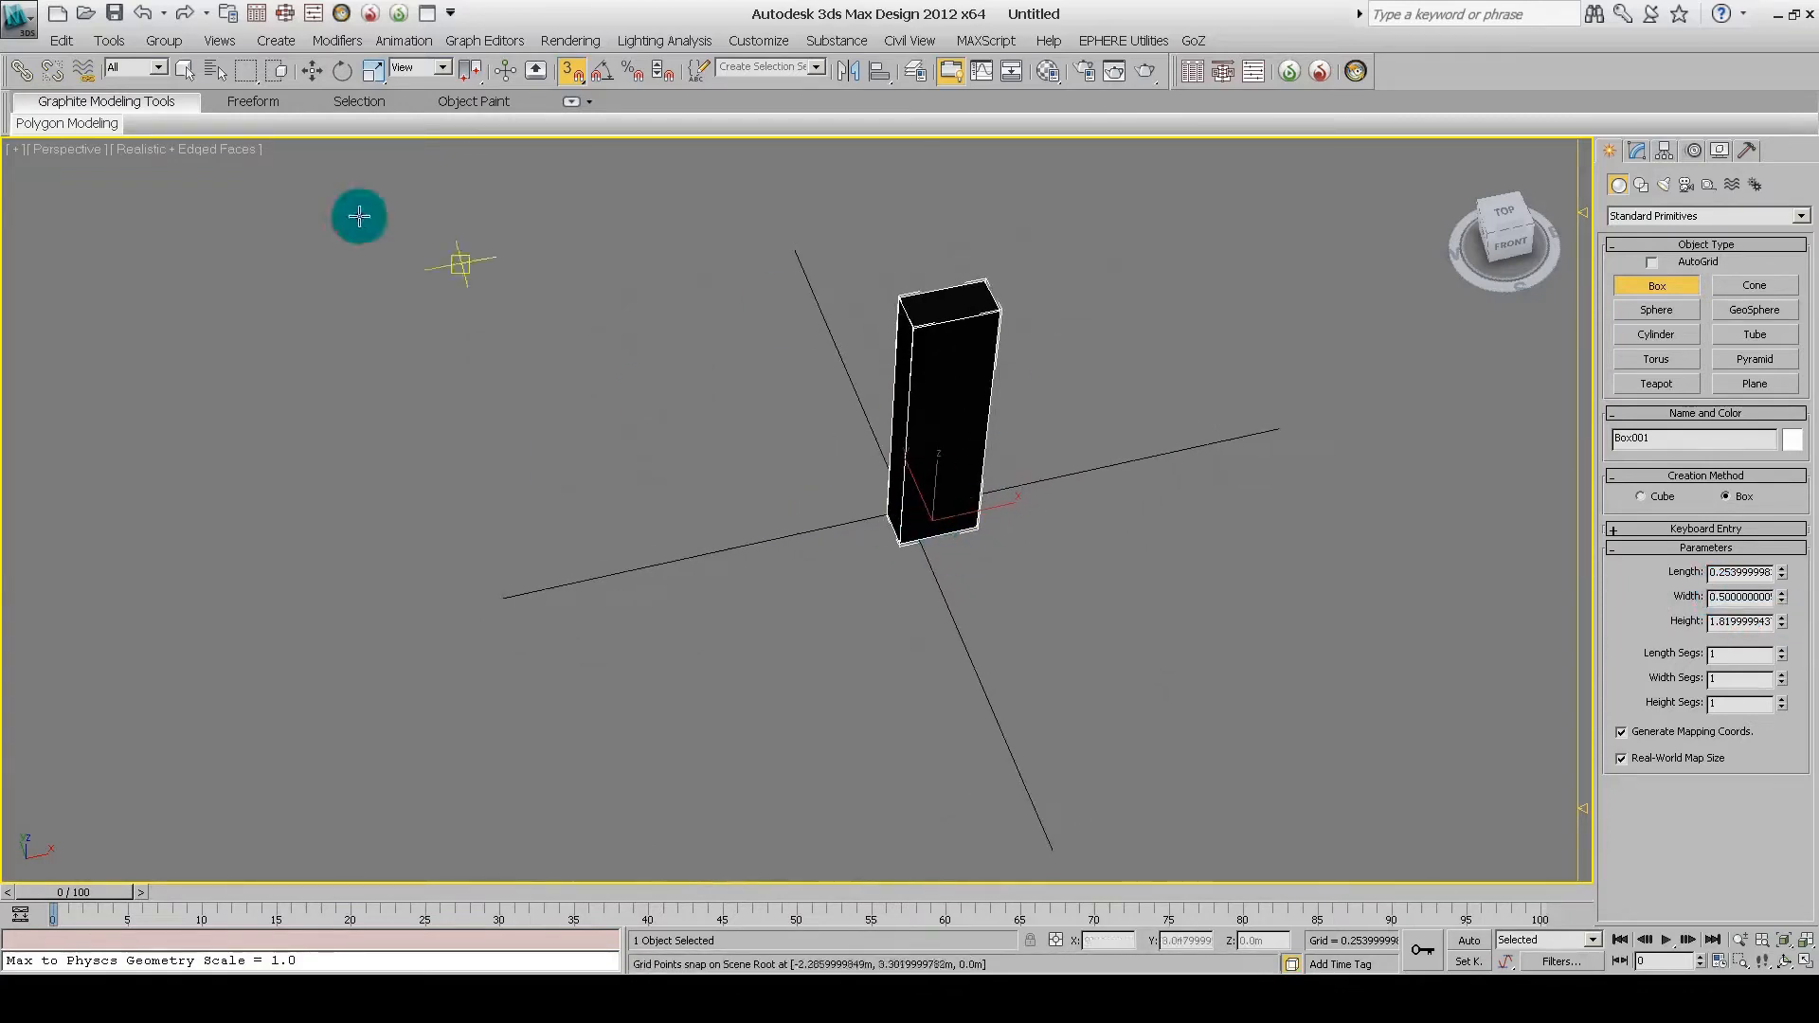
# Step: Open the Transform Toolbox and align the box's pivot to its minimum in X and Y
pyautogui.click(109, 40)
pyautogui.click(134, 276)
pyautogui.click(62, 41)
pyautogui.click(61, 41)
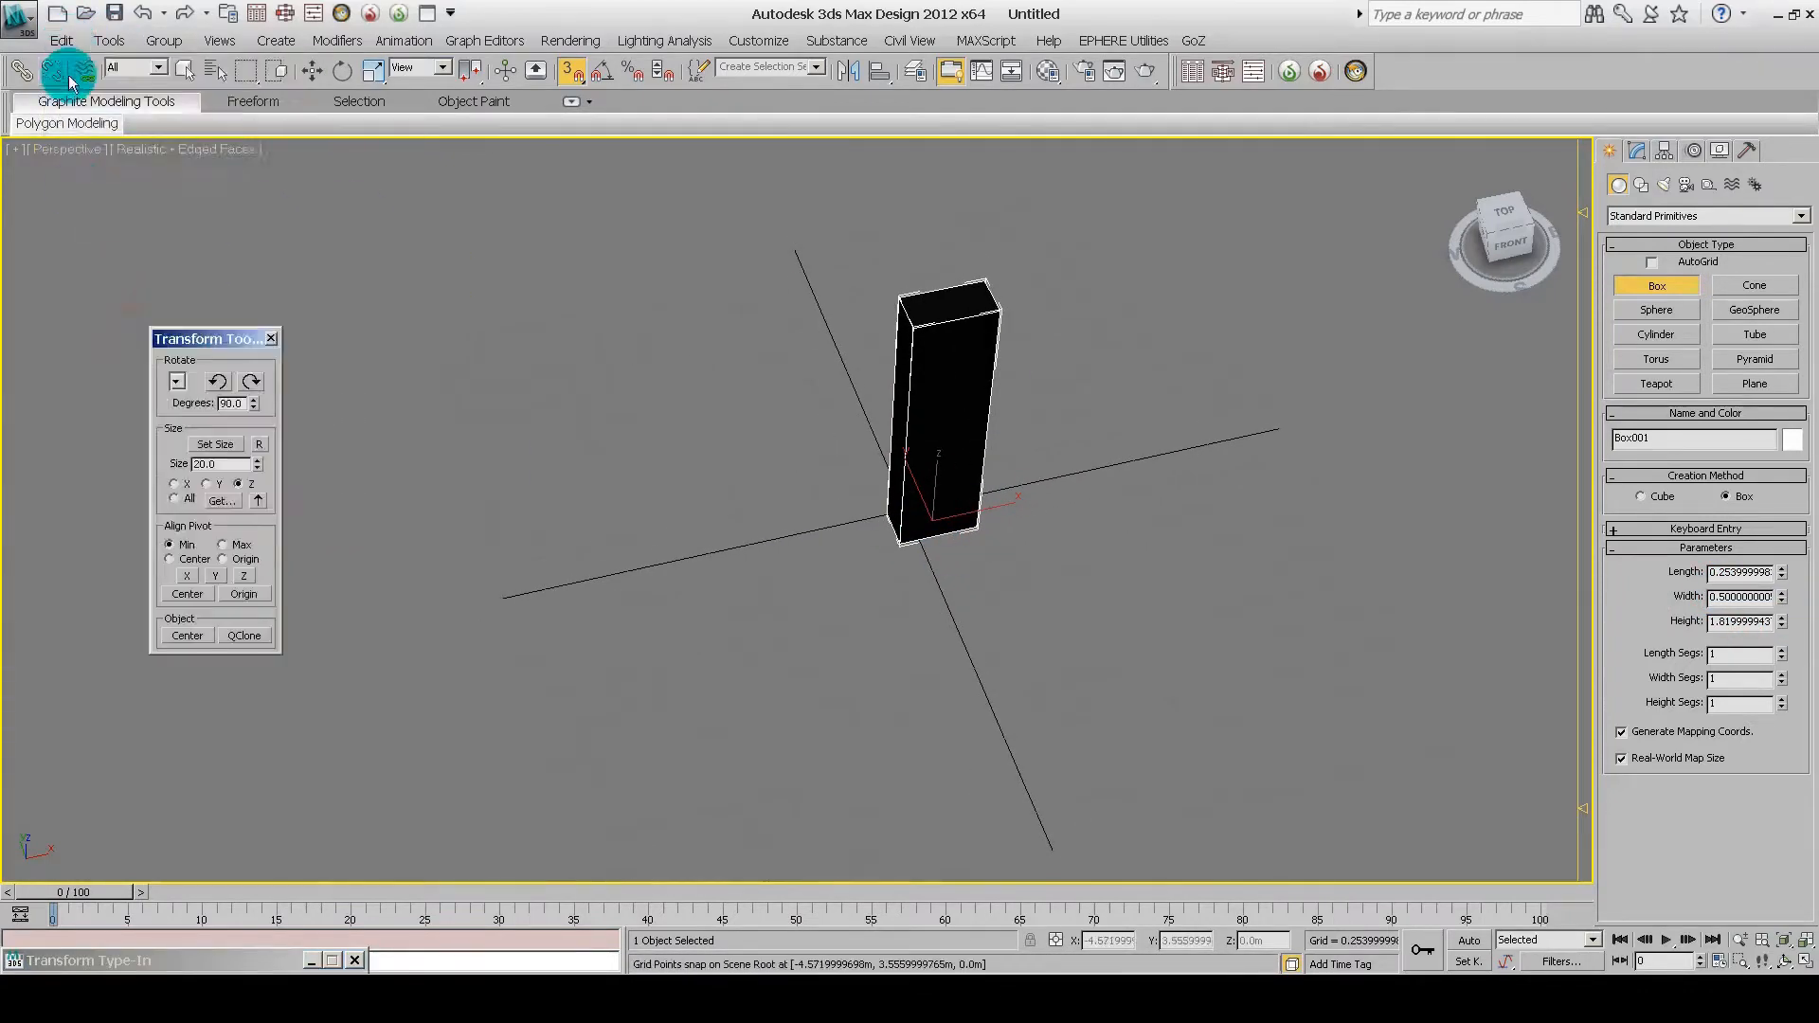
pyautogui.click(142, 281)
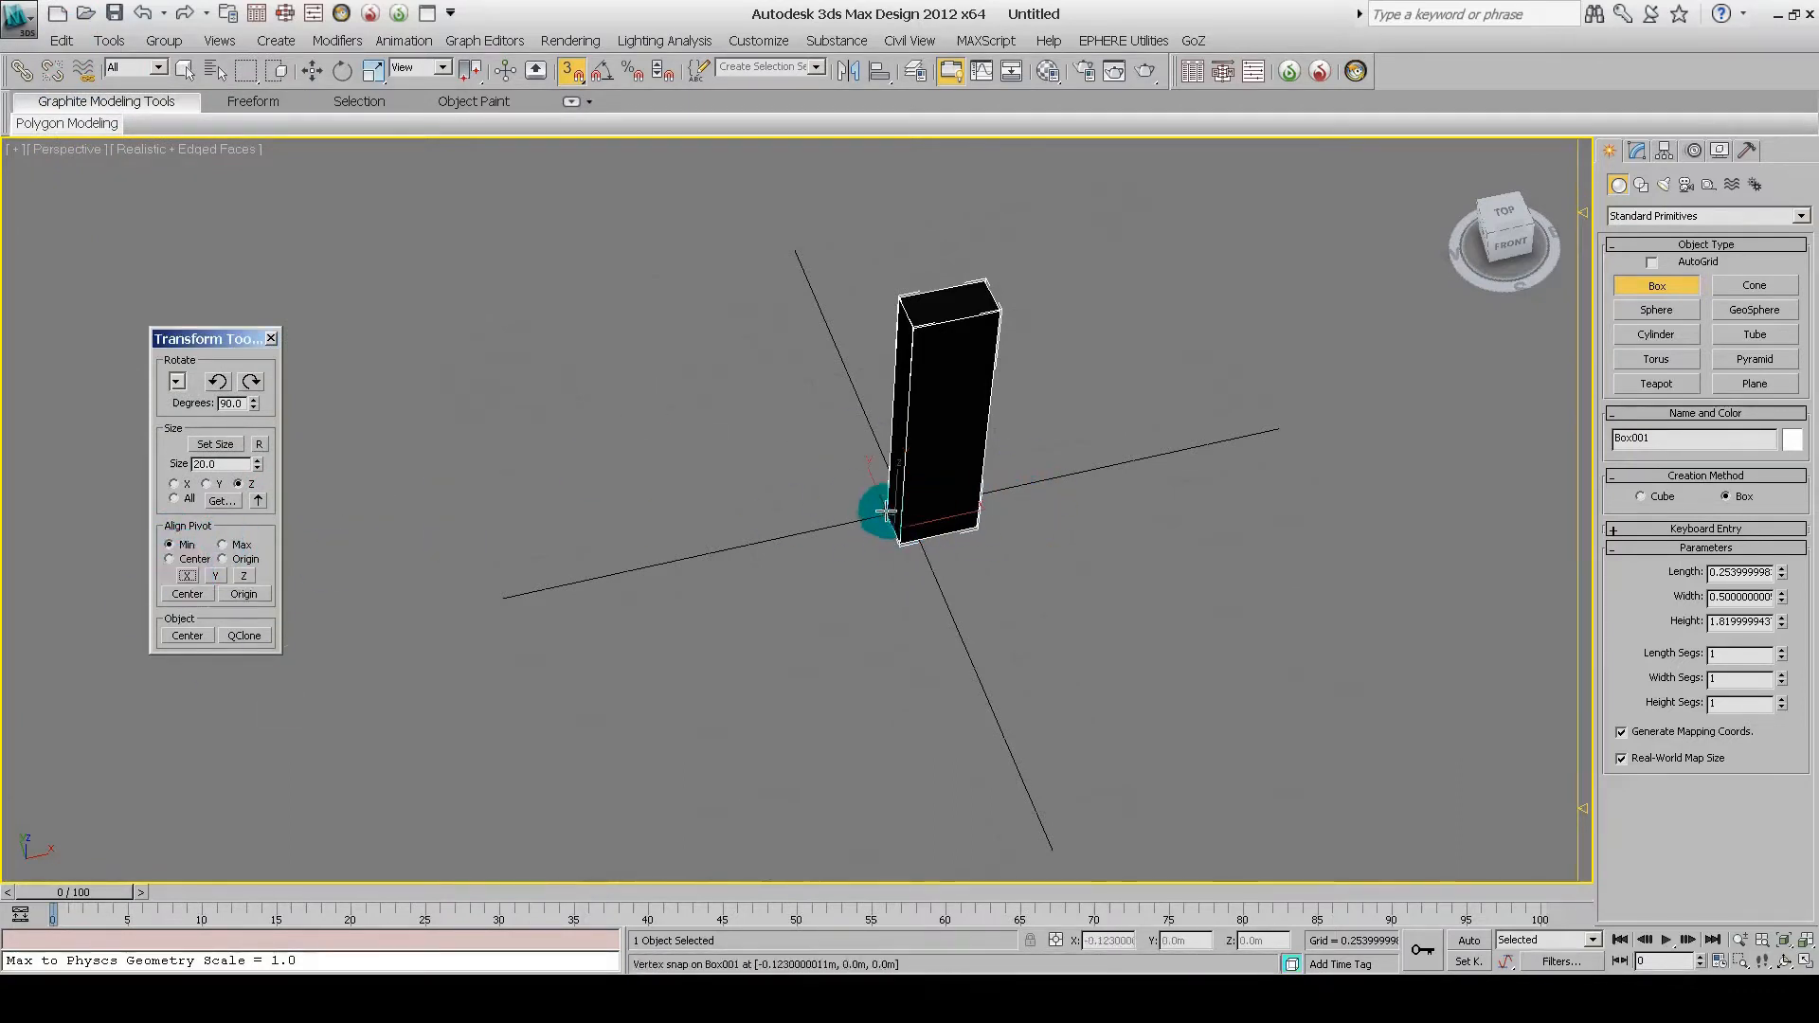
pyautogui.click(214, 578)
# Step: Move the box with snapping so its pivot corner sits on the grid's origin
pyautogui.keyDown('alt'); pyautogui.moveTo(966, 517); pyautogui.dragTo(906, 601, button='middle'); pyautogui.keyUp('alt')
pyautogui.rightClick(906, 566)
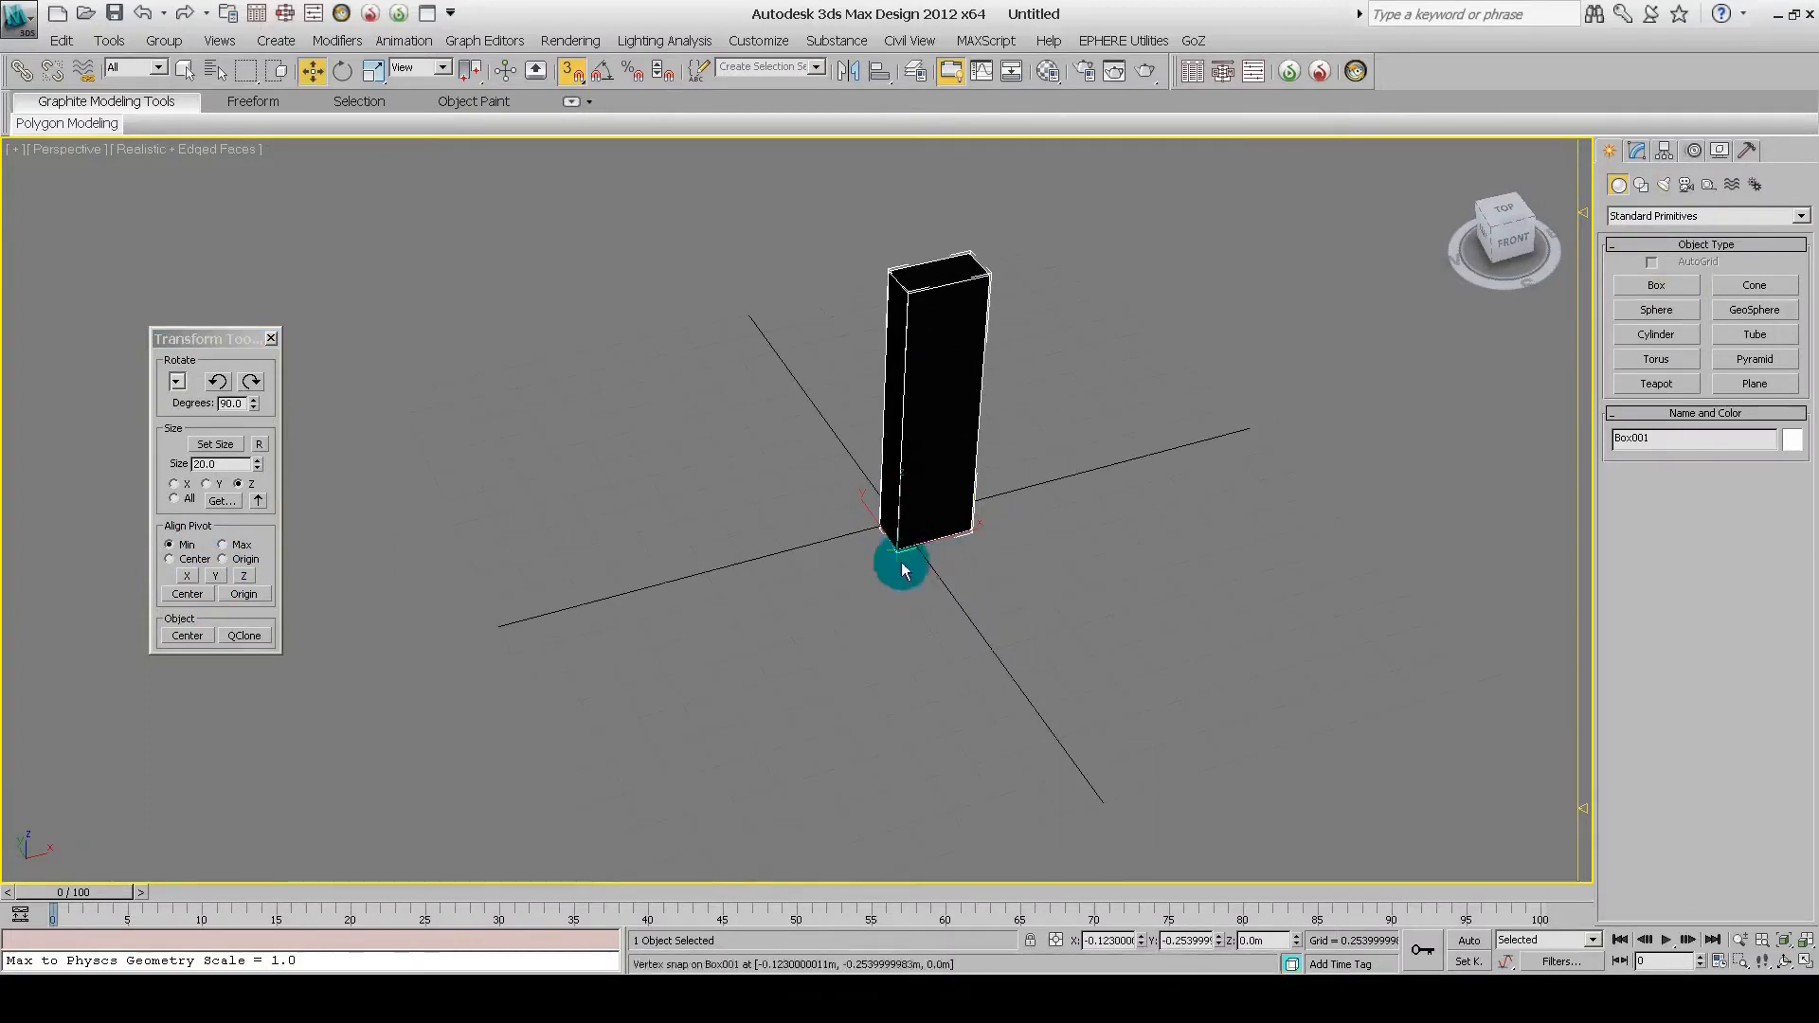
pyautogui.moveTo(898, 501)
pyautogui.mouseDown(button='middle')
pyautogui.moveTo(950, 609)
pyautogui.moveTo(834, 561)
pyautogui.moveTo(873, 467)
pyautogui.moveTo(1040, 465)
pyautogui.moveTo(876, 474)
pyautogui.mouseUp(button='middle')
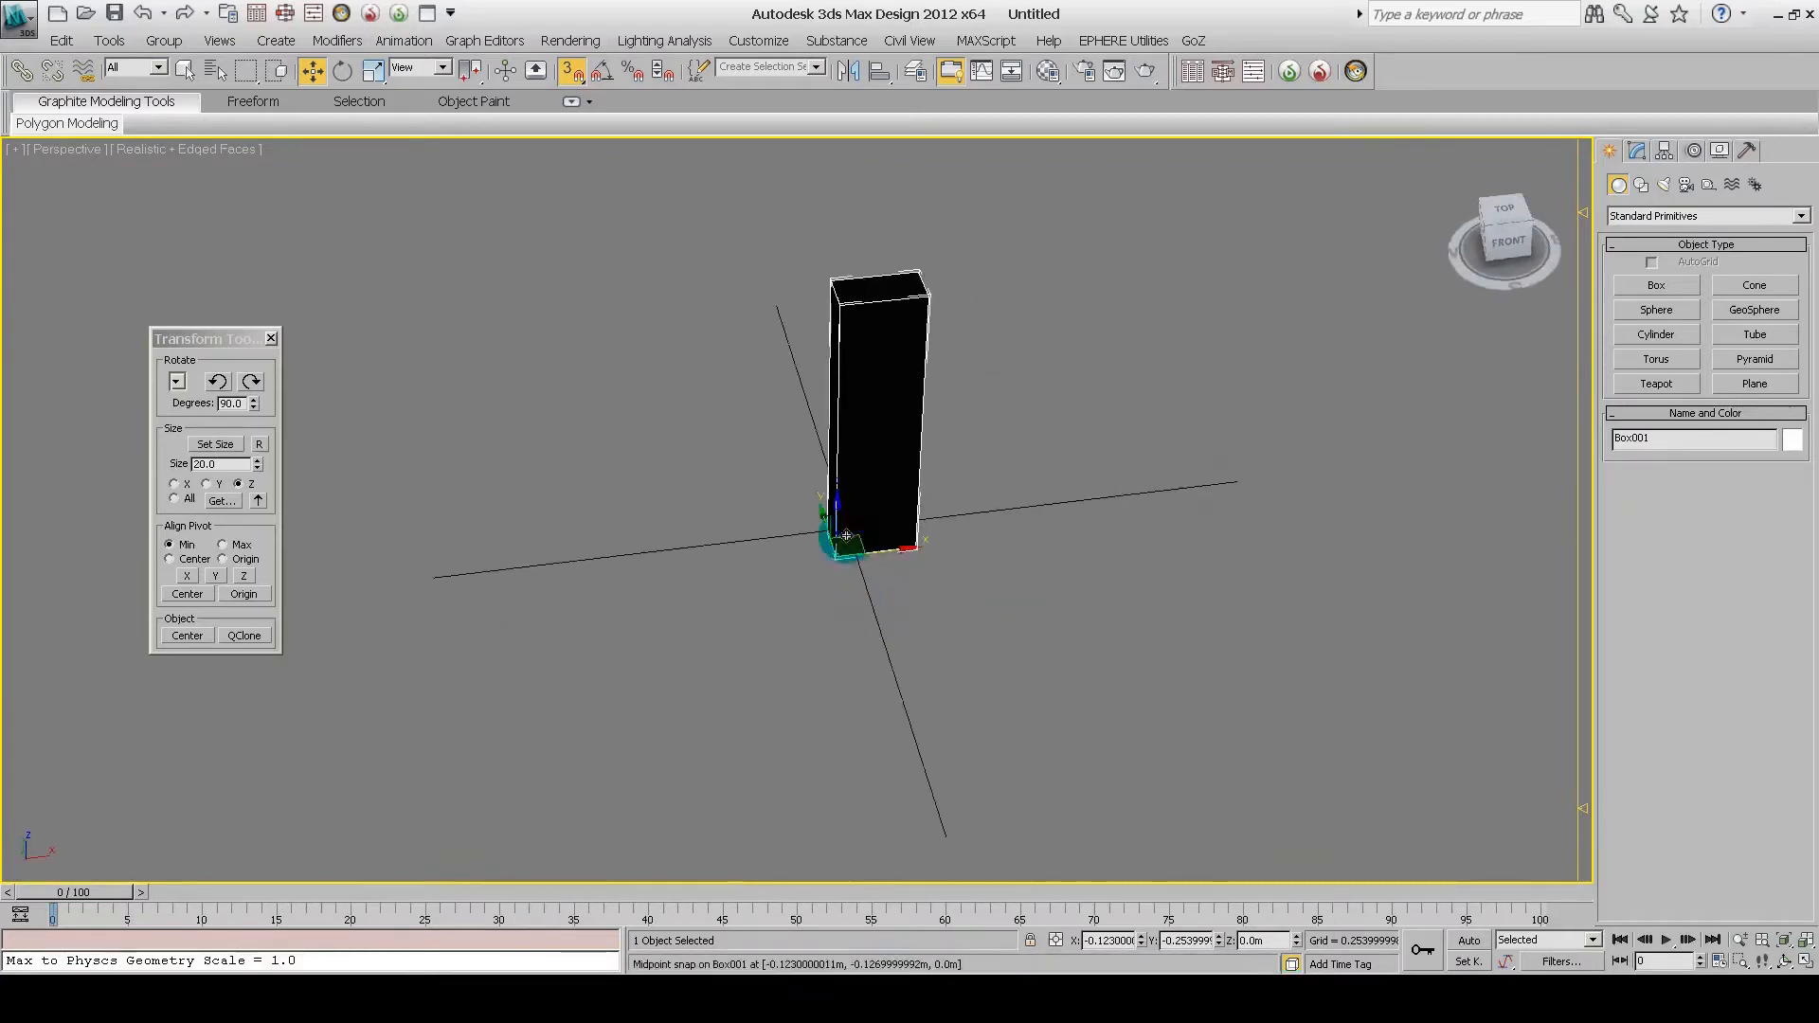
pyautogui.moveTo(853, 544); pyautogui.dragTo(849, 528)
pyautogui.moveTo(850, 528)
pyautogui.keyDown('alt'); pyautogui.mouseDown(button='middle')
pyautogui.moveTo(875, 541)
pyautogui.moveTo(854, 360)
pyautogui.moveTo(1011, 572)
pyautogui.moveTo(946, 569)
pyautogui.moveTo(878, 531)
pyautogui.mouseUp(button='middle'); pyautogui.keyUp('alt')
pyautogui.moveTo(210, 341); pyautogui.dragTo(95, 299)
# Step: Create a plane in front of the box, about 2.03 m long and 4.06 m wide, with one length and one width segment
pyautogui.moveTo(794, 608); pyautogui.dragTo(912, 432, button='middle')
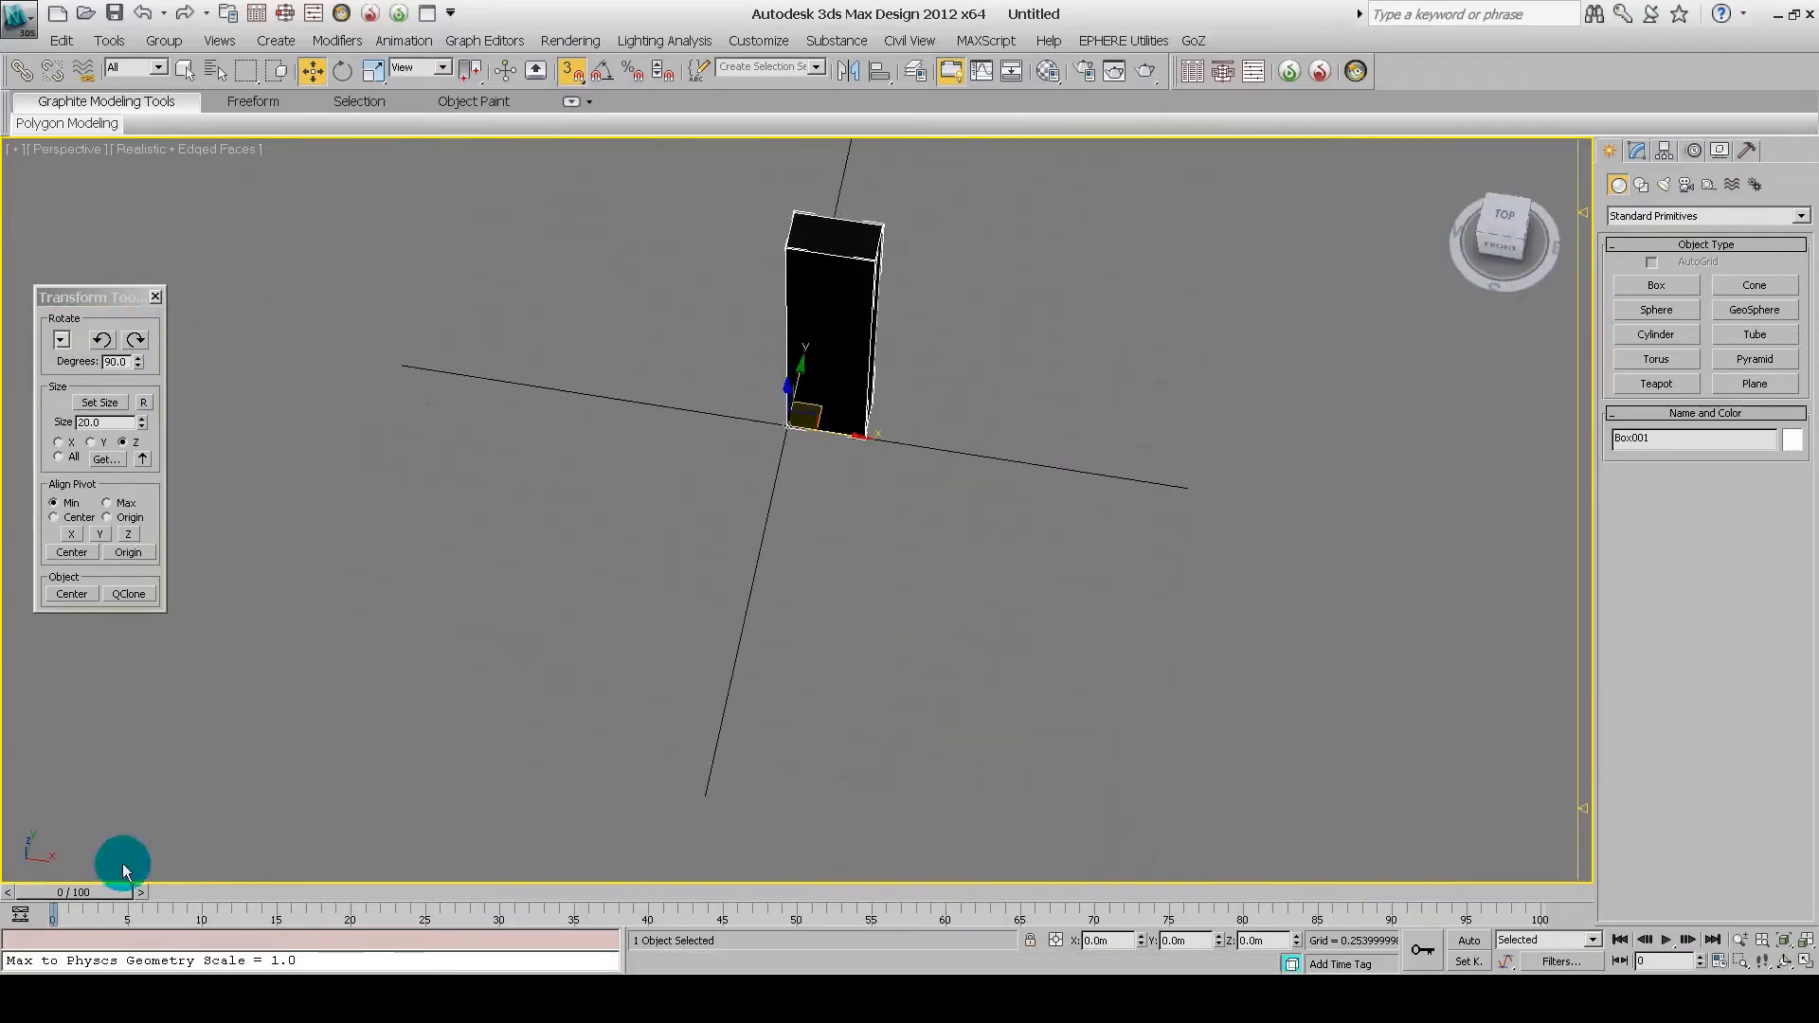
pyautogui.click(1760, 383)
pyautogui.moveTo(503, 414)
pyautogui.mouseDown()
pyautogui.moveTo(1206, 826)
pyautogui.moveTo(1116, 825)
pyautogui.mouseUp()
pyautogui.rightClick(1782, 636)
pyautogui.rightClick(1782, 660)
pyautogui.keyDown('alt'); pyautogui.moveTo(1089, 493); pyautogui.dragTo(1588, 588, button='middle'); pyautogui.keyUp('alt')
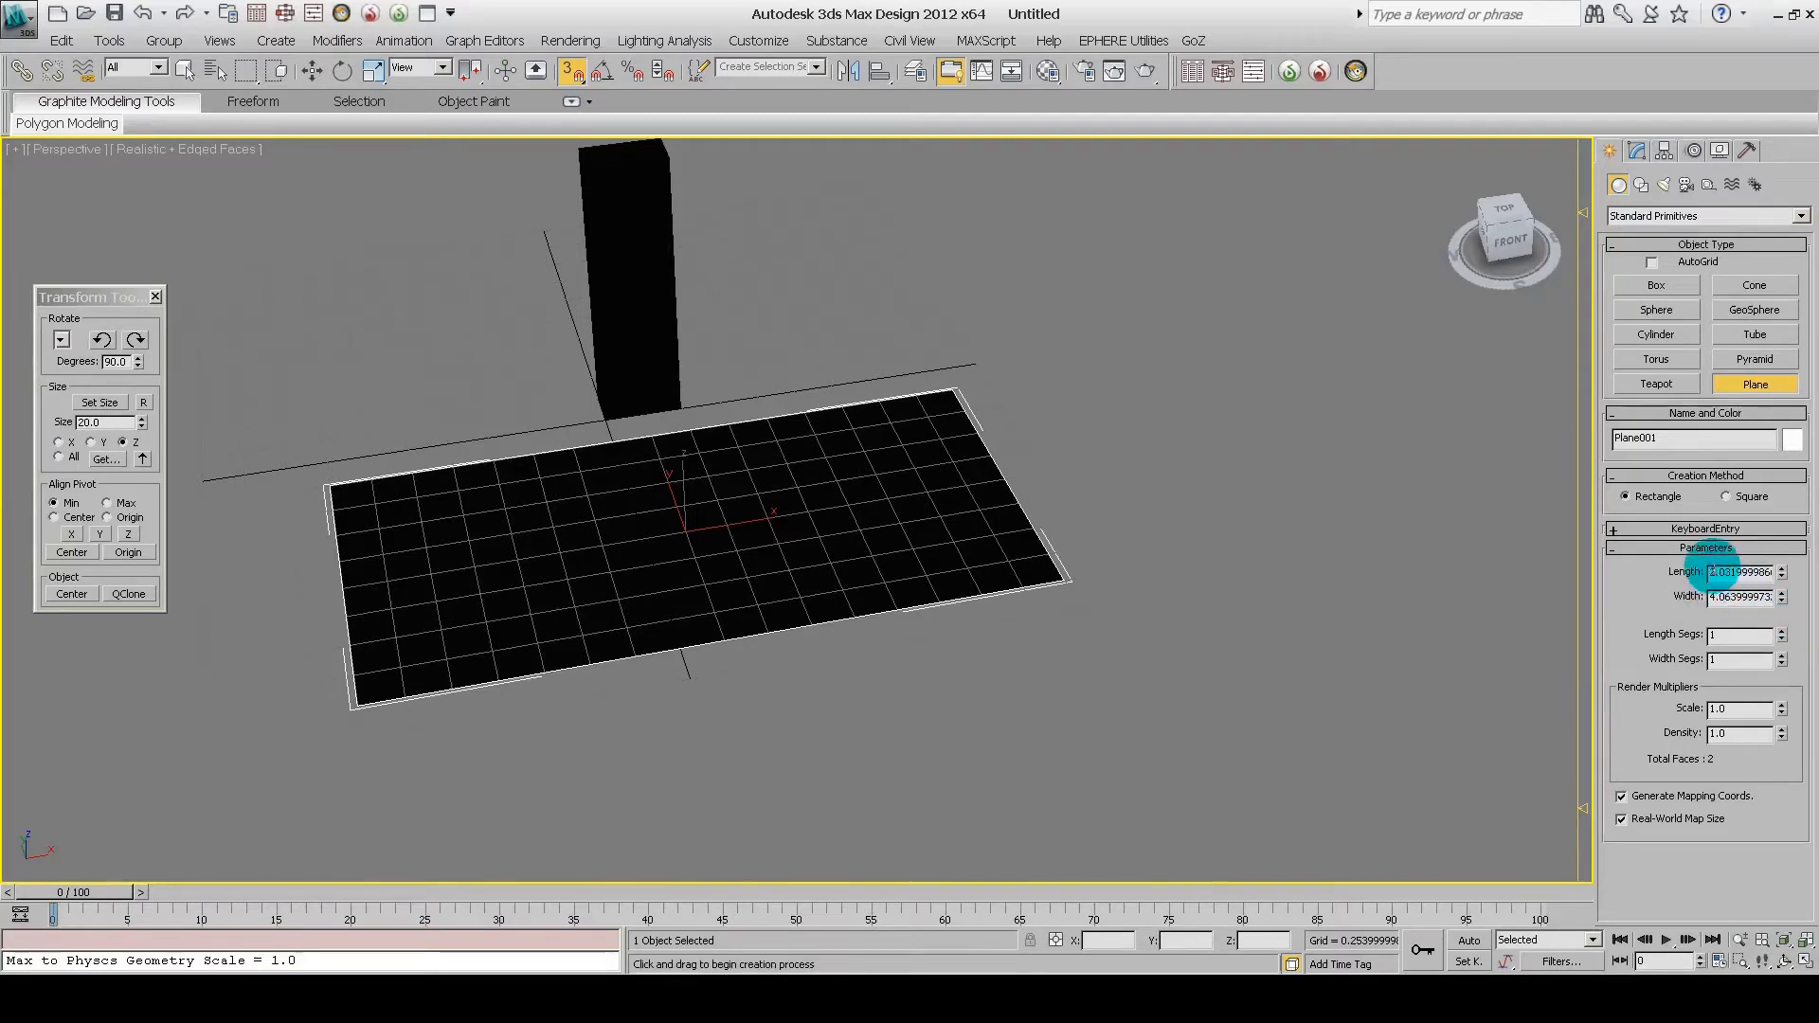
# Step: Resize the plane to a width of 1.920 m and a length of 1.080 m
pyautogui.click(1724, 597)
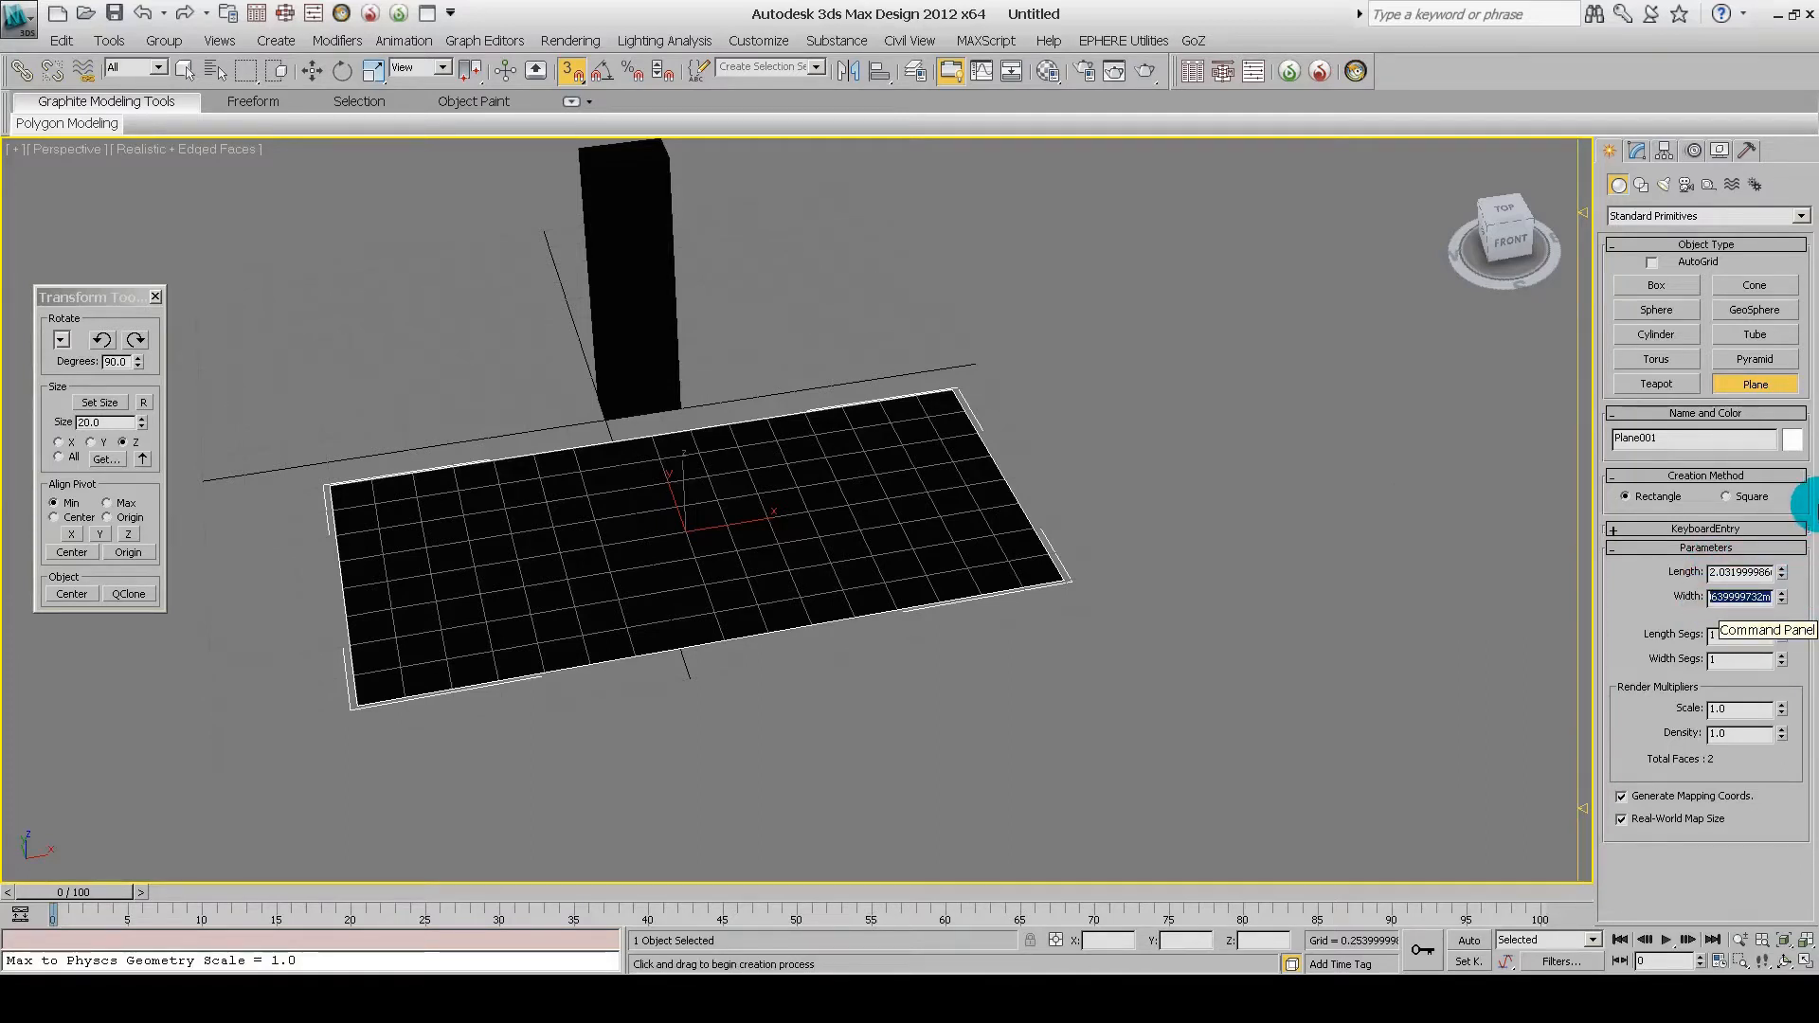
pyautogui.click(1726, 573)
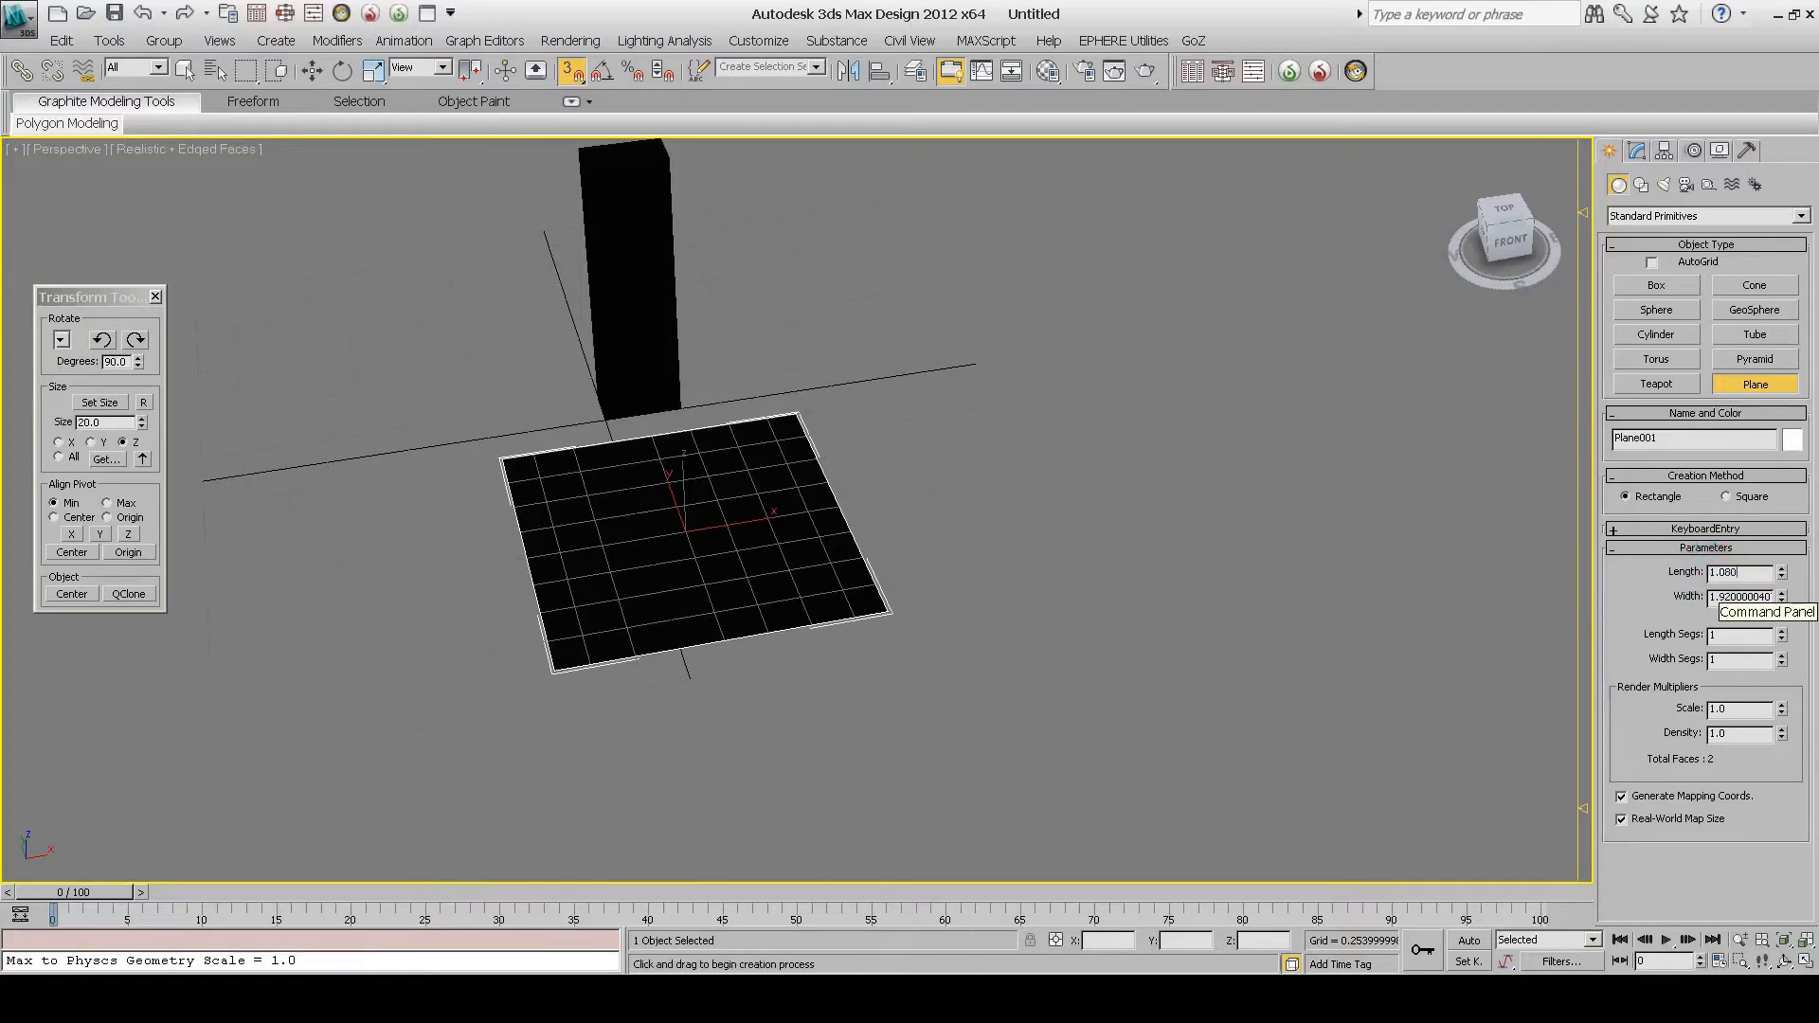
pyautogui.press('Return')
pyautogui.keyDown('alt'); pyautogui.moveTo(764, 629); pyautogui.dragTo(881, 540, button='middle'); pyautogui.keyUp('alt')
# Step: Add an Unwrap UVW modifier to the plane and open its UV editor
pyautogui.click(1638, 151)
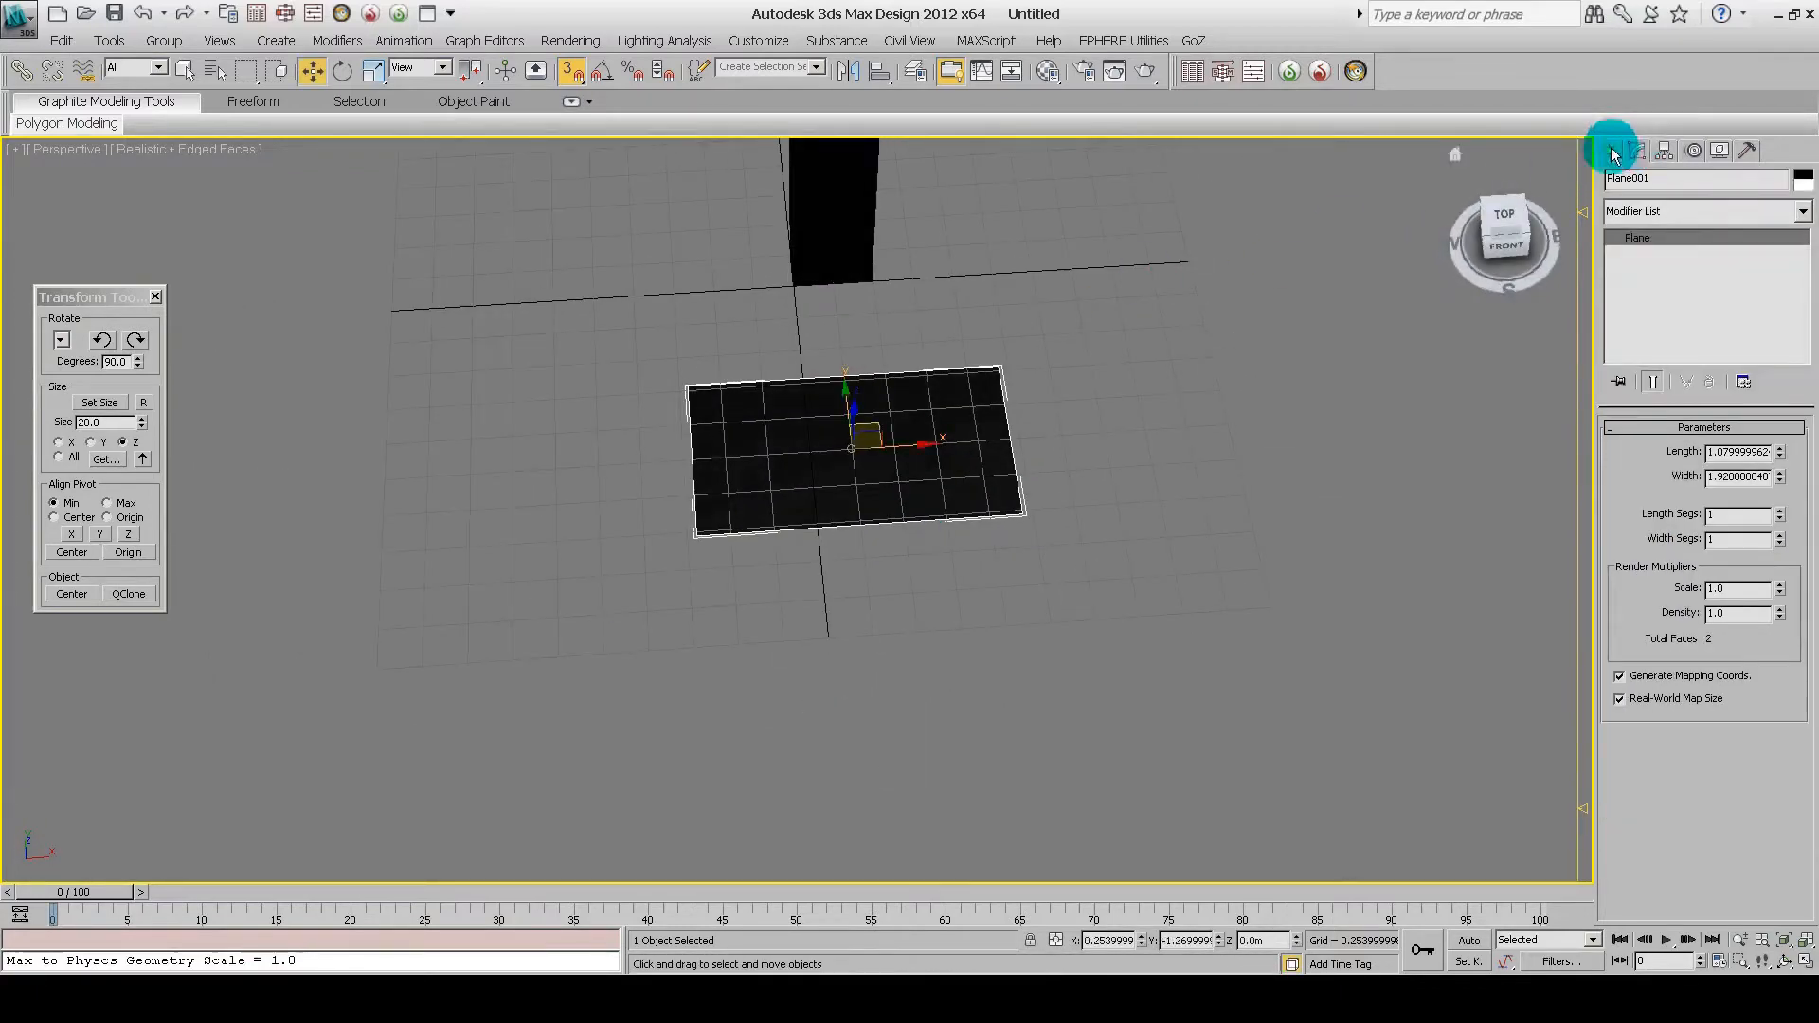
pyautogui.press('u')
pyautogui.click(1803, 210)
pyautogui.scroll(-5, 1643, 755)
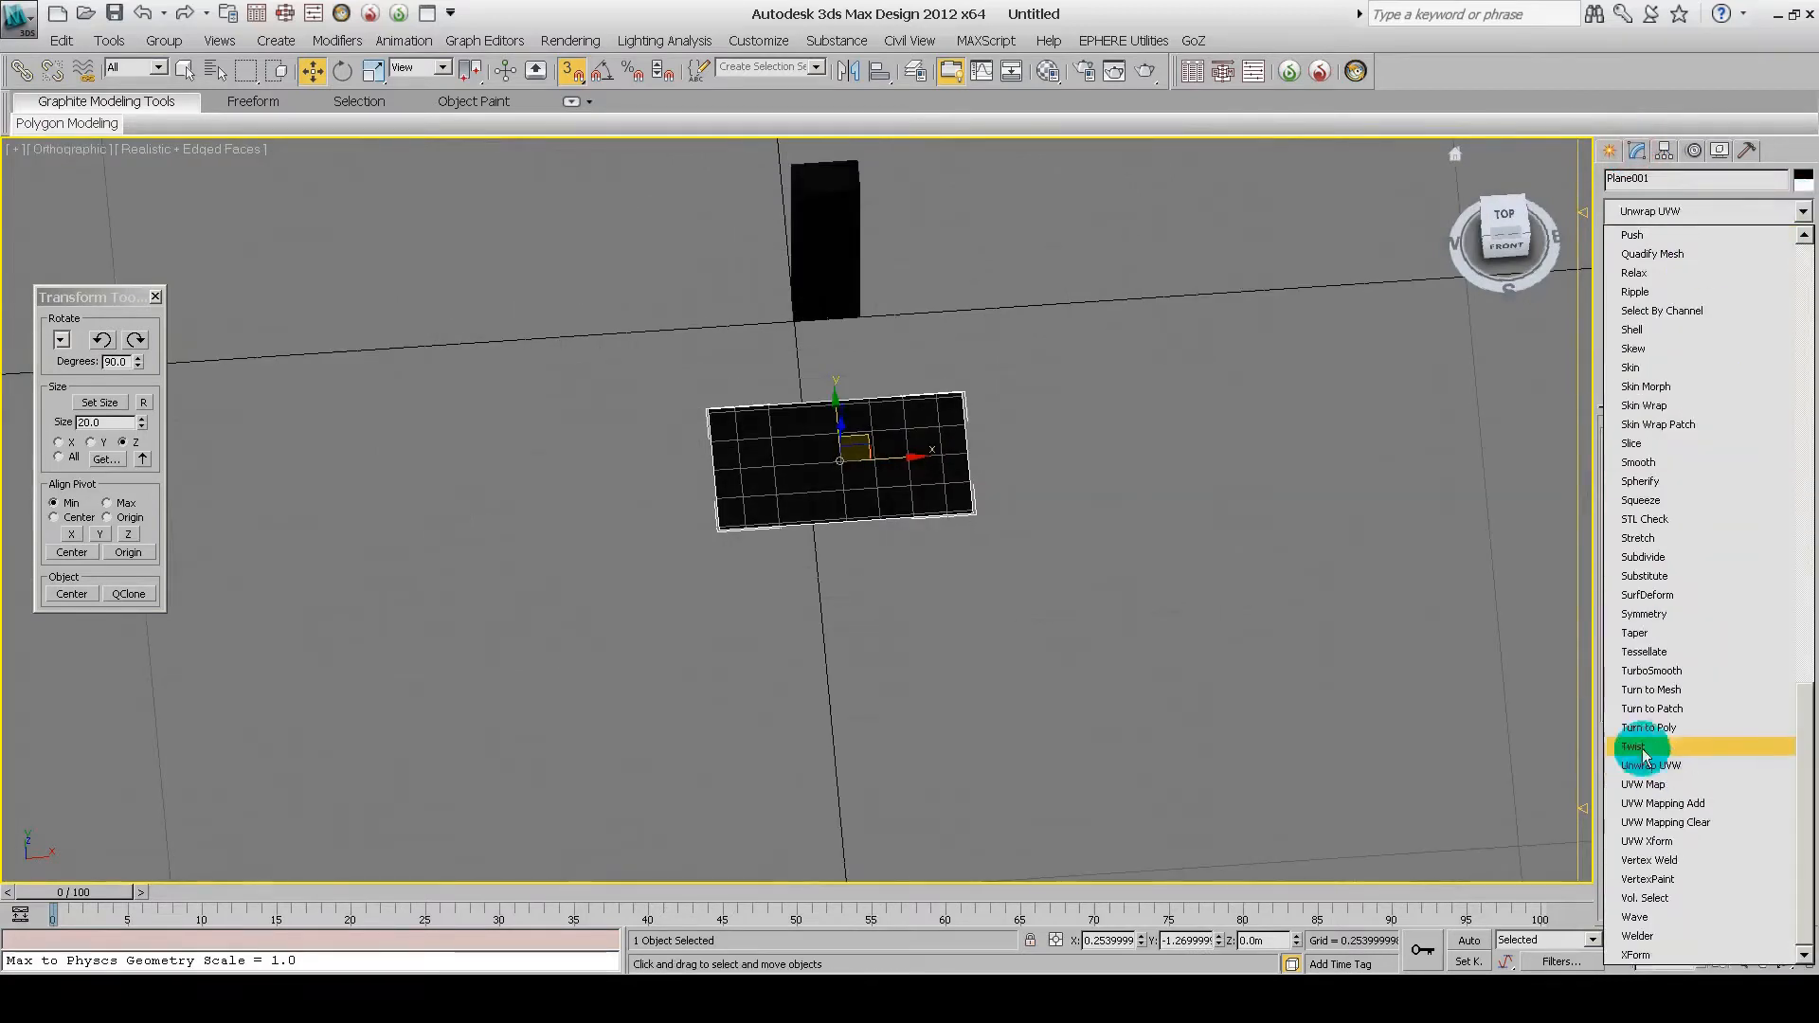
pyautogui.click(1646, 758)
pyautogui.click(1706, 829)
# Step: Select all of the plane's faces in the UV editor and apply a planar projection to them
pyautogui.scroll(-5, 316, 394)
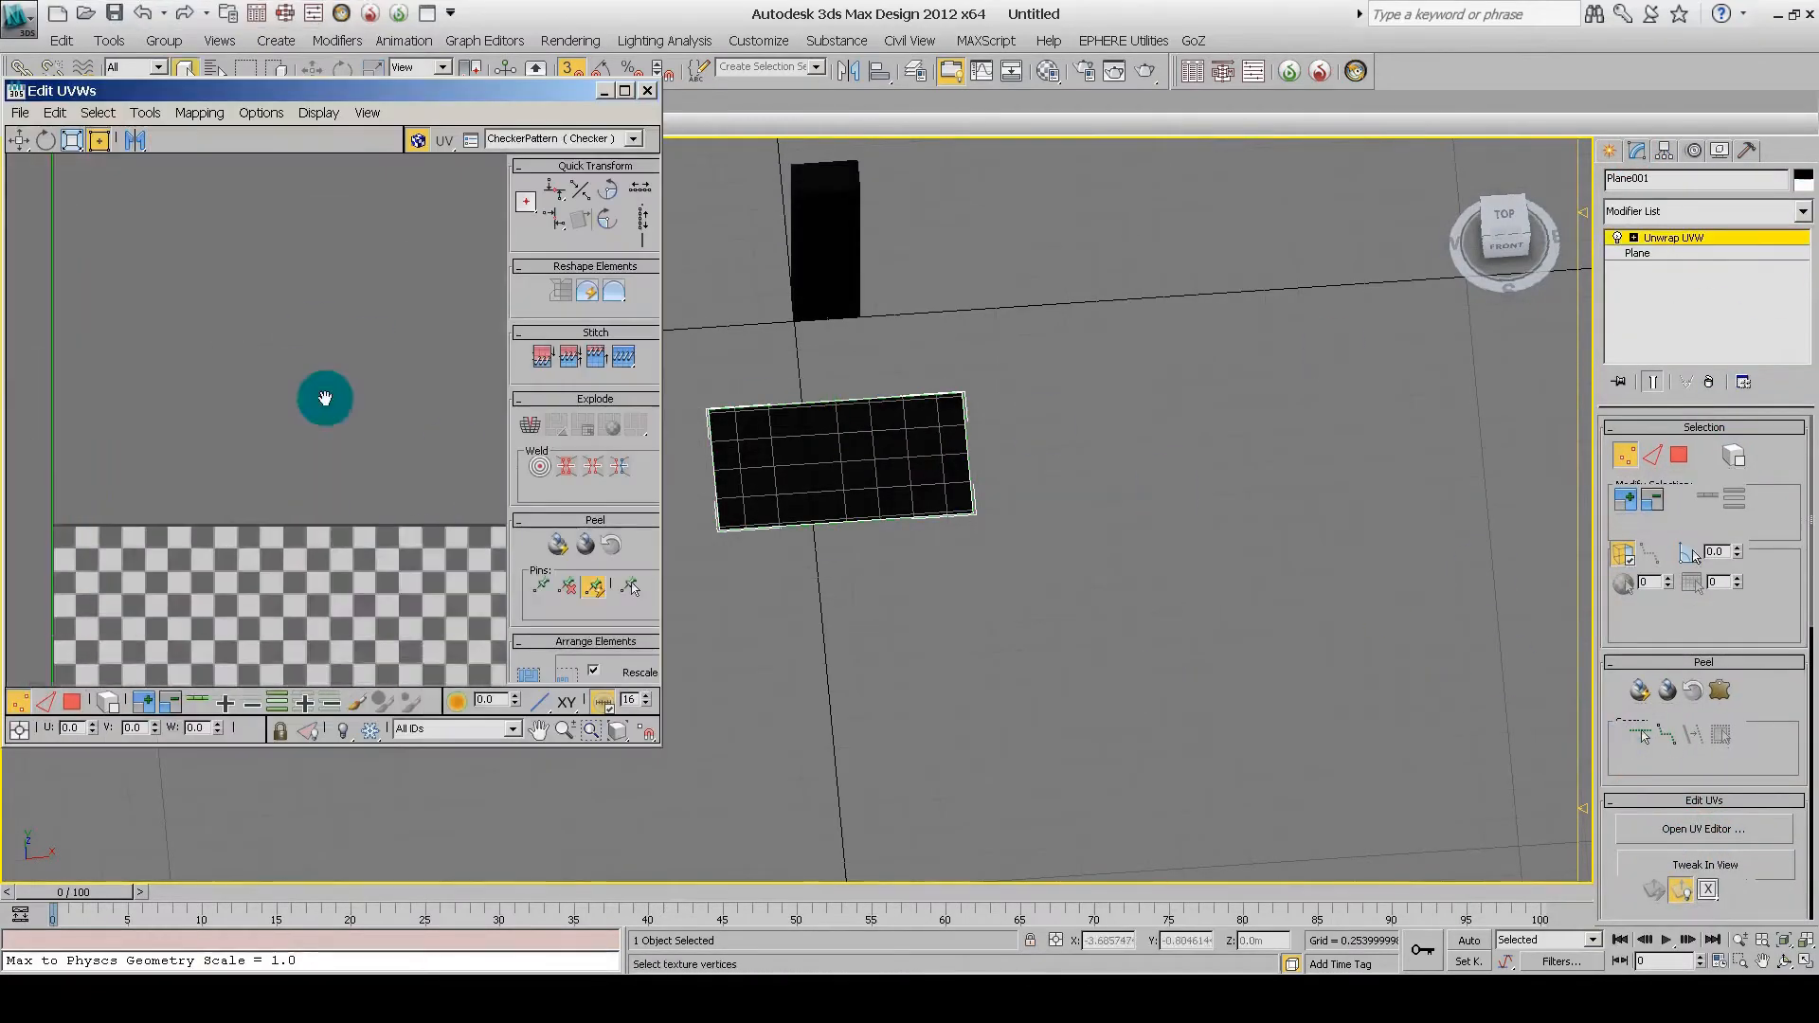
pyautogui.moveTo(349, 364); pyautogui.dragTo(360, 450, button='middle')
pyautogui.press('3')
pyautogui.moveTo(401, 628); pyautogui.dragTo(492, 257)
pyautogui.moveTo(1809, 515); pyautogui.dragTo(1758, 698)
pyautogui.click(1642, 639)
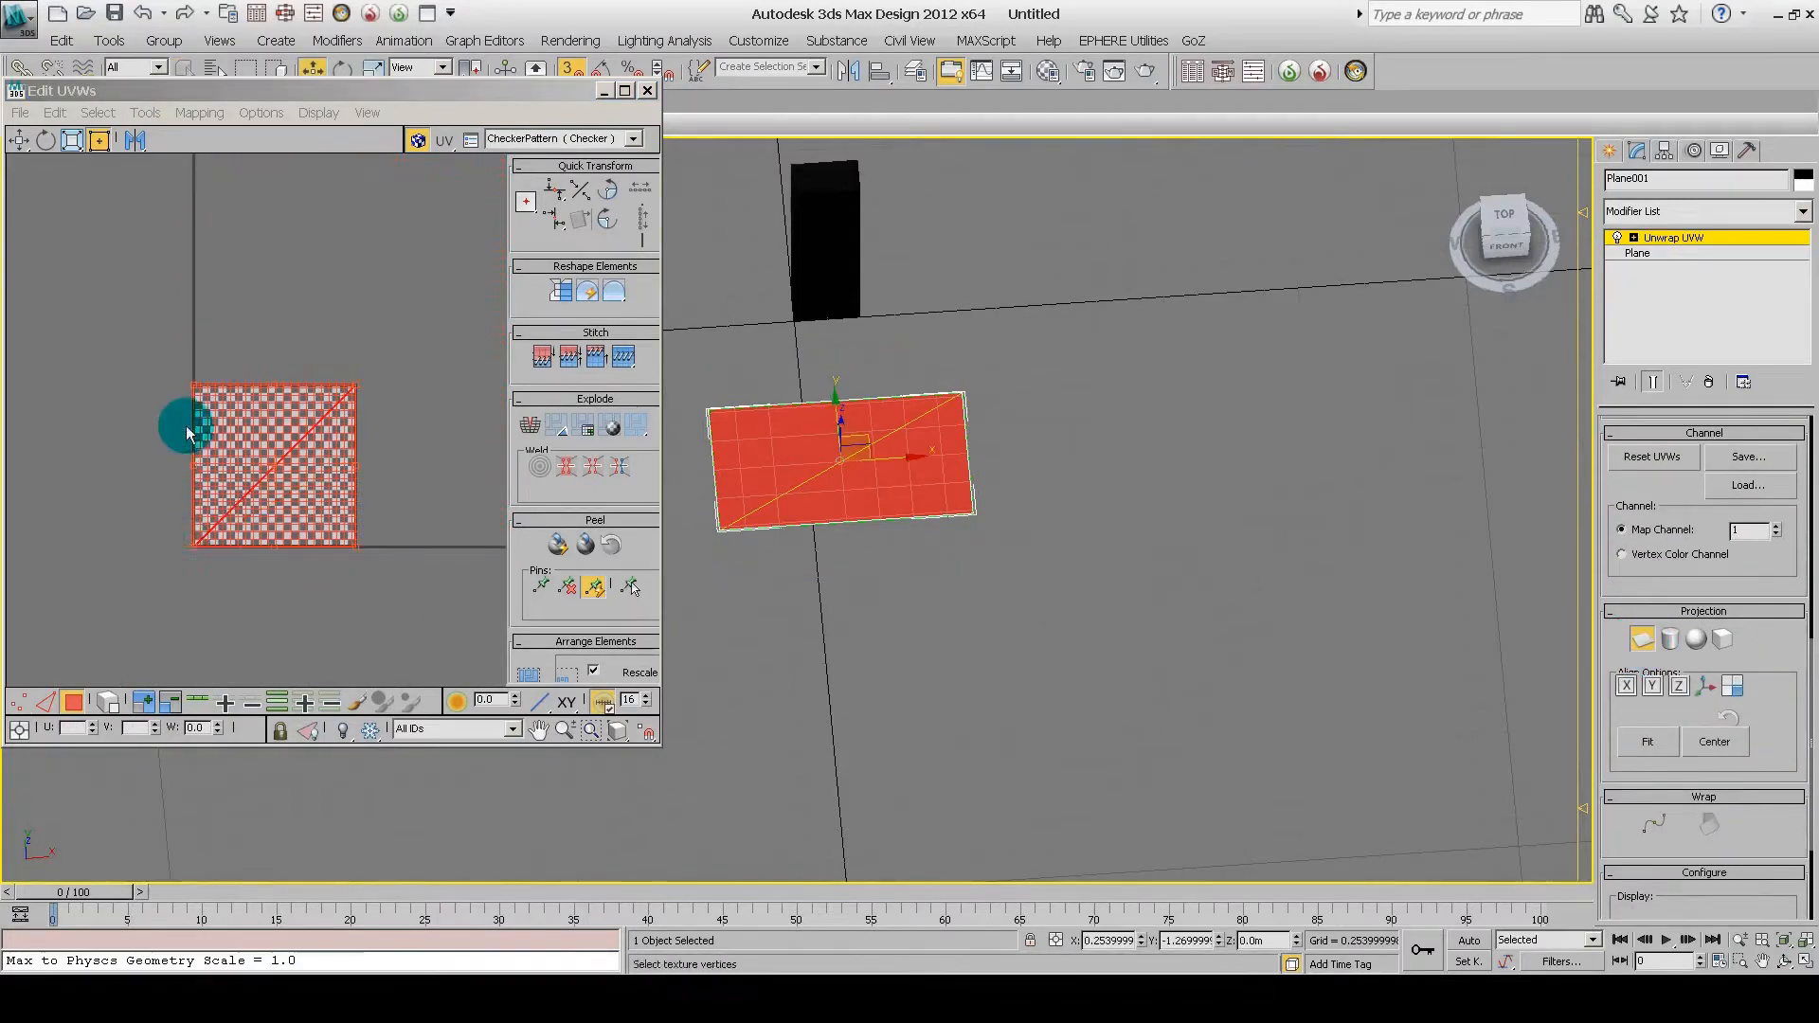
pyautogui.moveTo(235, 488); pyautogui.dragTo(377, 458, button='middle')
pyautogui.scroll(3, 377, 459)
pyautogui.moveTo(377, 536); pyautogui.dragTo(195, 532, button='middle')
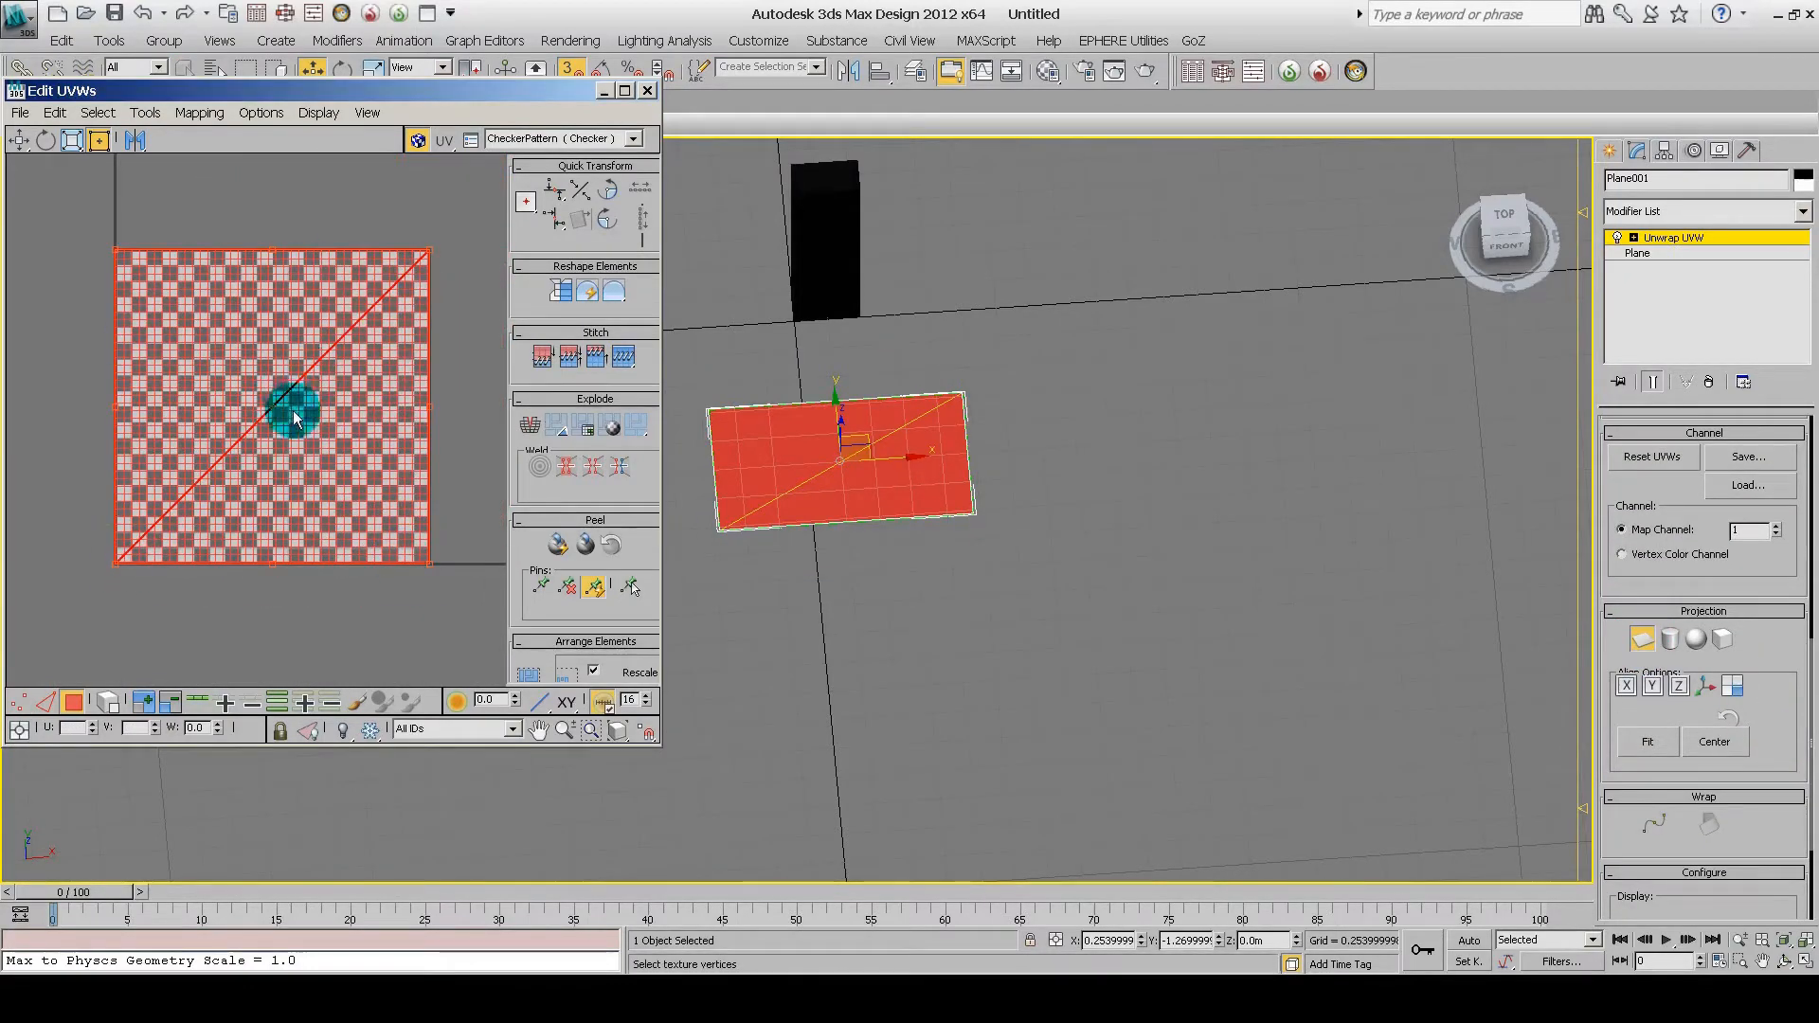
# Step: Open the 02 - Default material and reset it to clear the Disney_Map bitmap from its diffuse color
pyautogui.click(603, 92)
pyautogui.press('m')
pyautogui.click(119, 285)
pyautogui.click(212, 782)
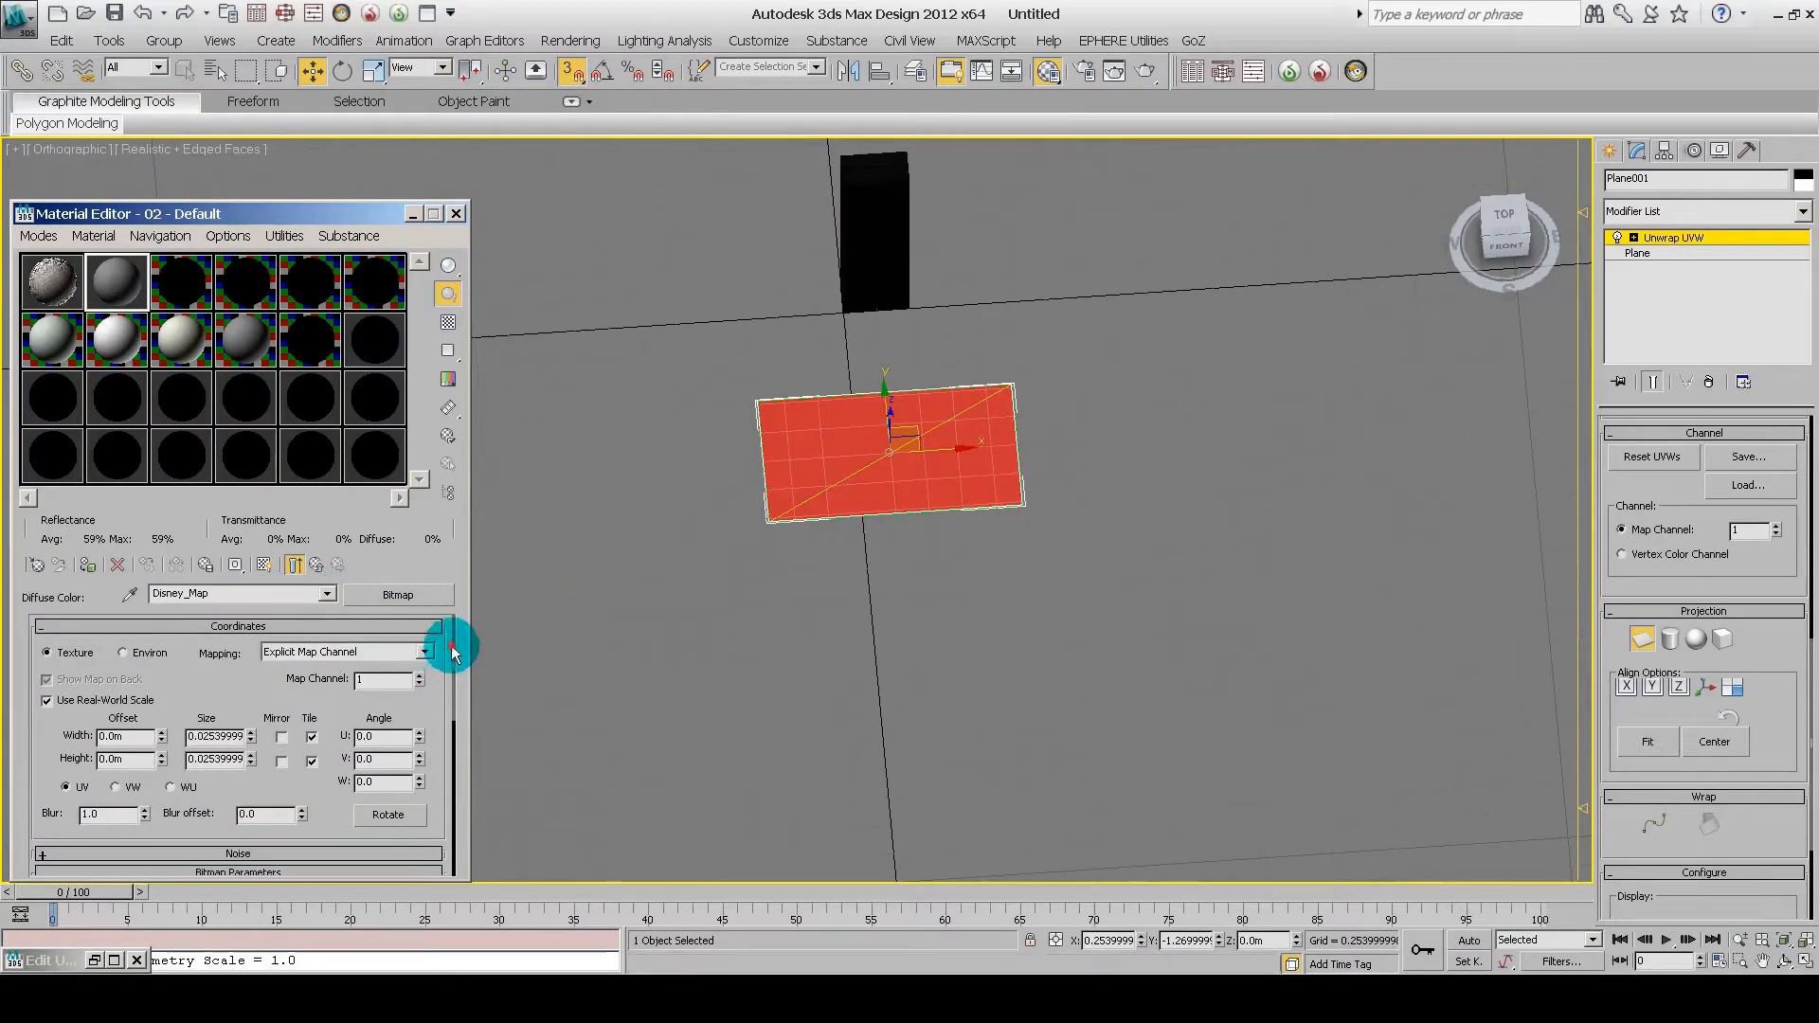
pyautogui.doubleClick(223, 597)
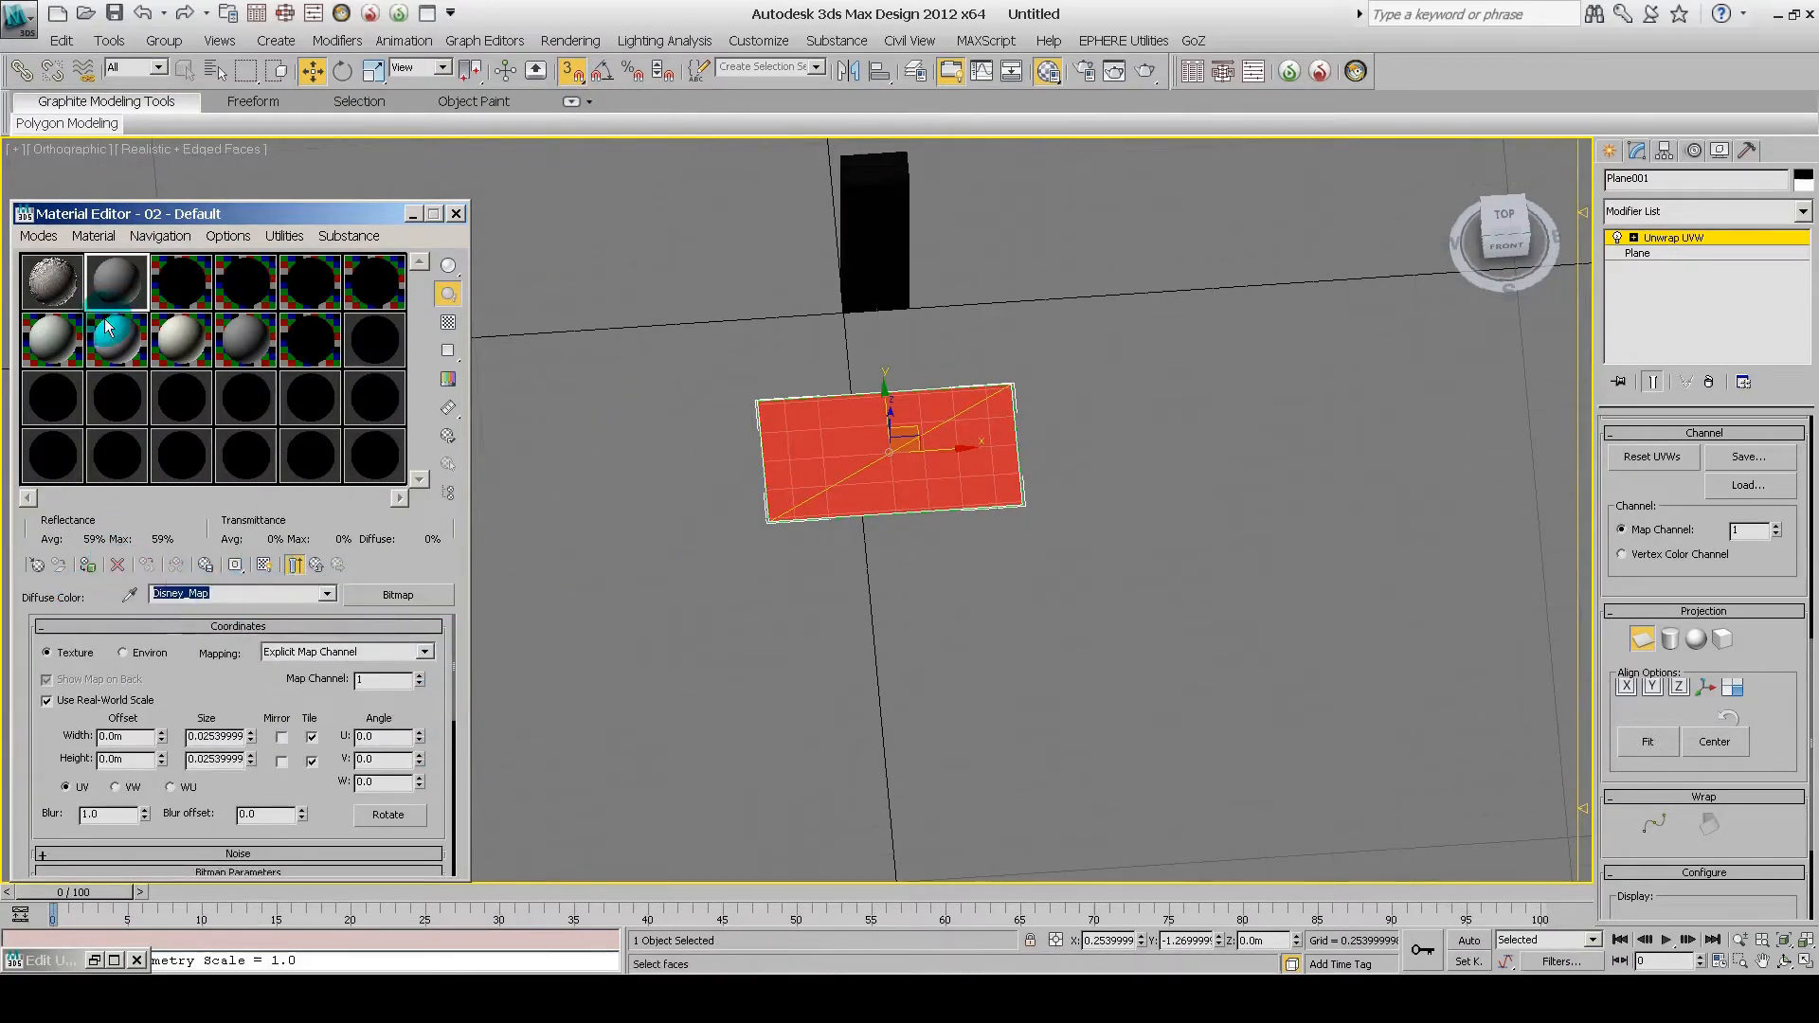
pyautogui.click(118, 565)
pyautogui.click(1003, 573)
pyautogui.click(328, 590)
pyautogui.click(276, 612)
pyautogui.click(117, 561)
pyautogui.click(991, 571)
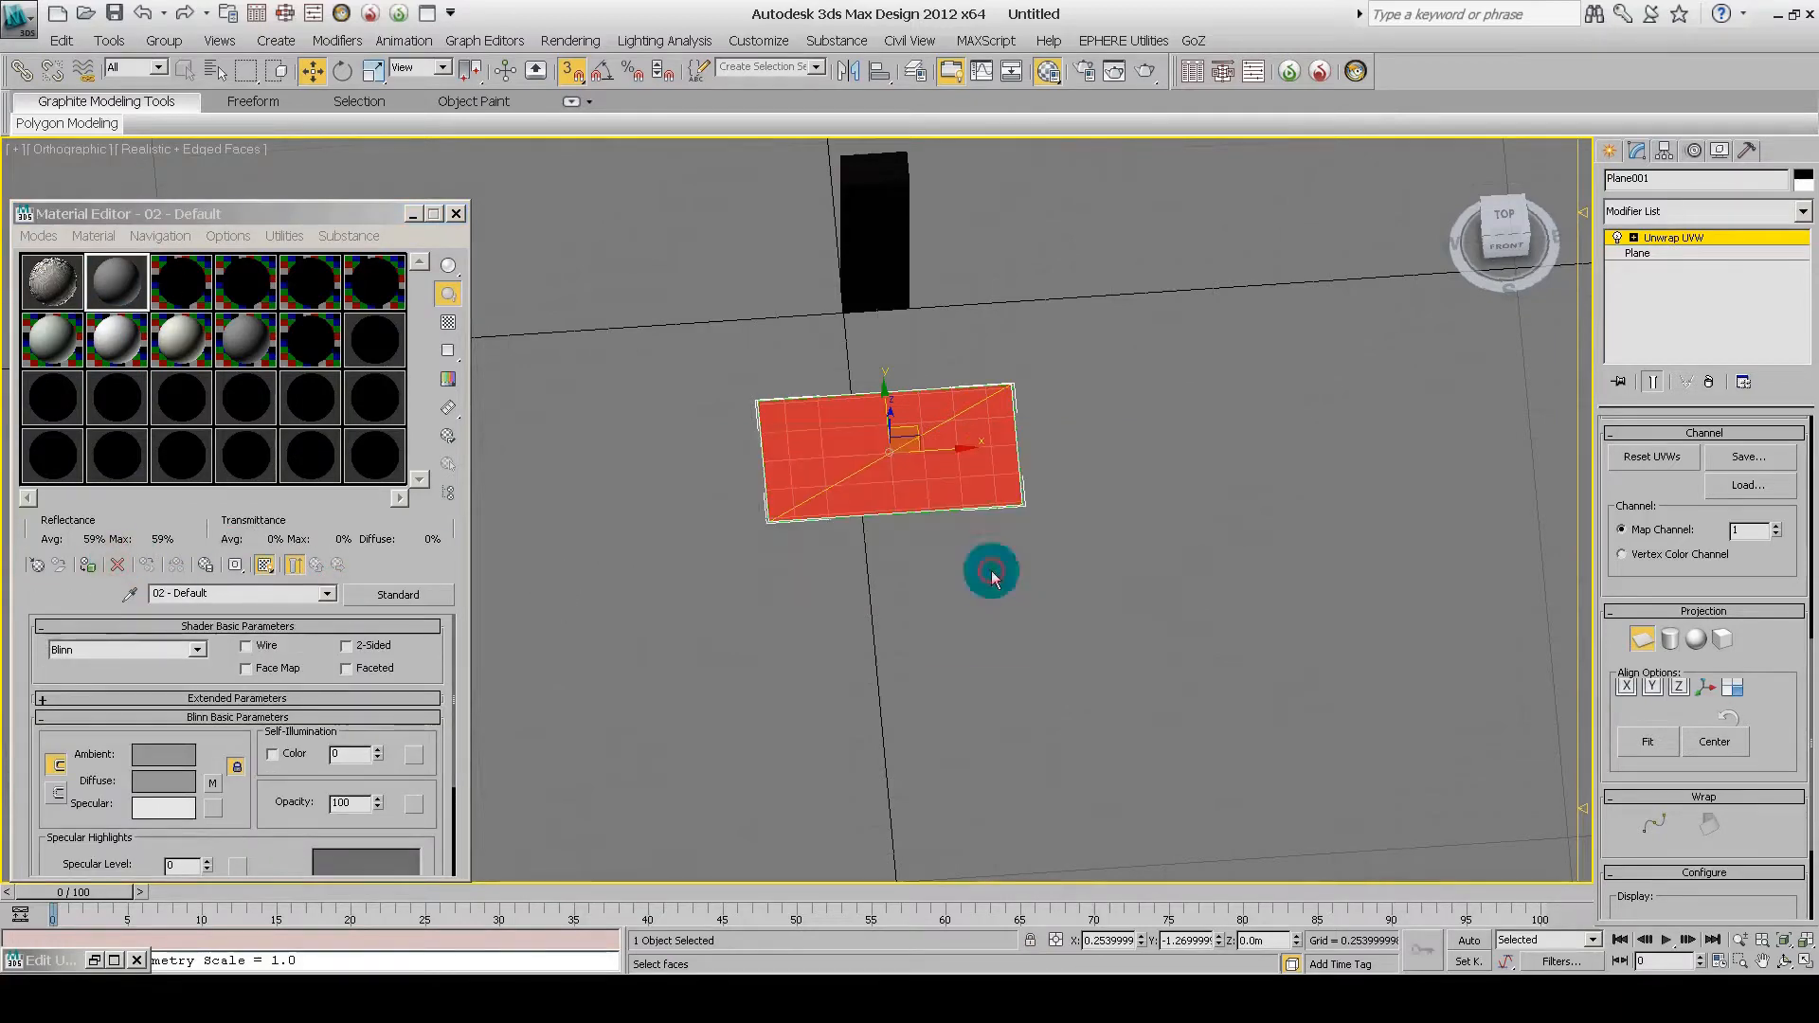
# Step: Add a Bitmap map to the material's diffuse color and browse to the Disney_Map_Ref images in the Pic folder
pyautogui.click(213, 782)
pyautogui.doubleClick(740, 210)
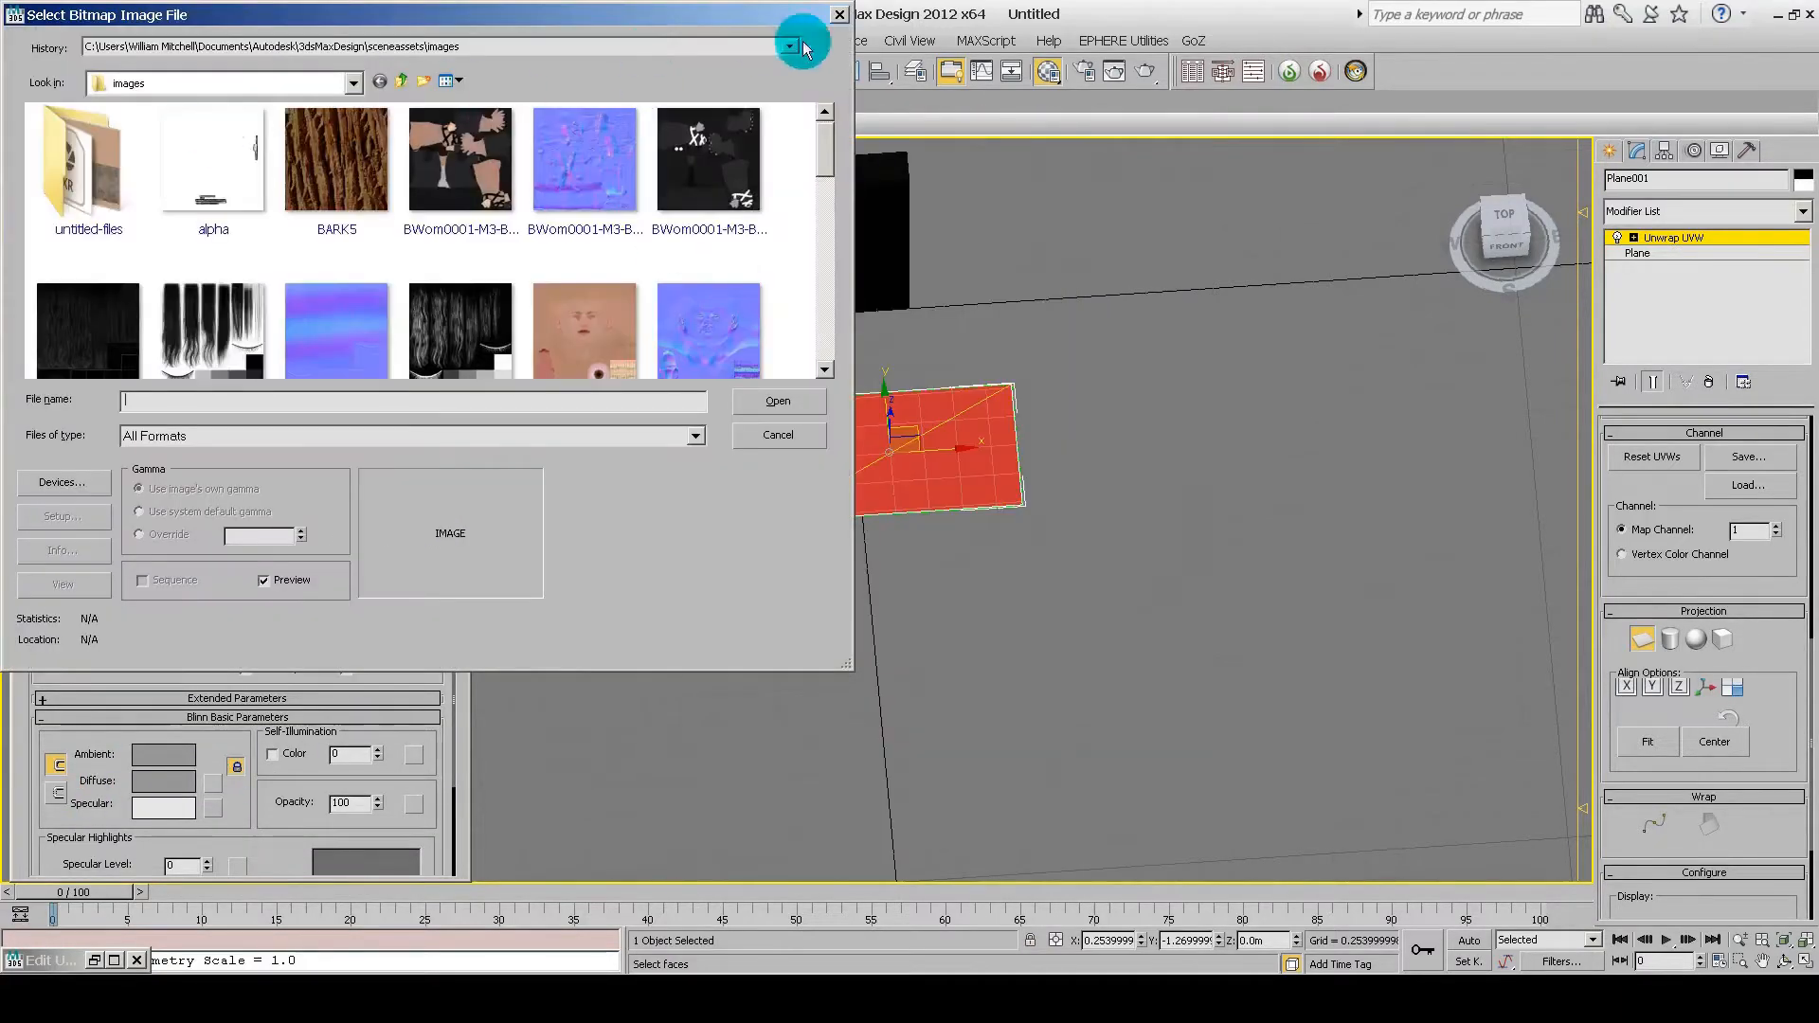
pyautogui.hotkey('ctrl', 'v')
pyautogui.press('Return')
pyautogui.moveTo(825, 142); pyautogui.dragTo(825, 333)
pyautogui.click(585, 140)
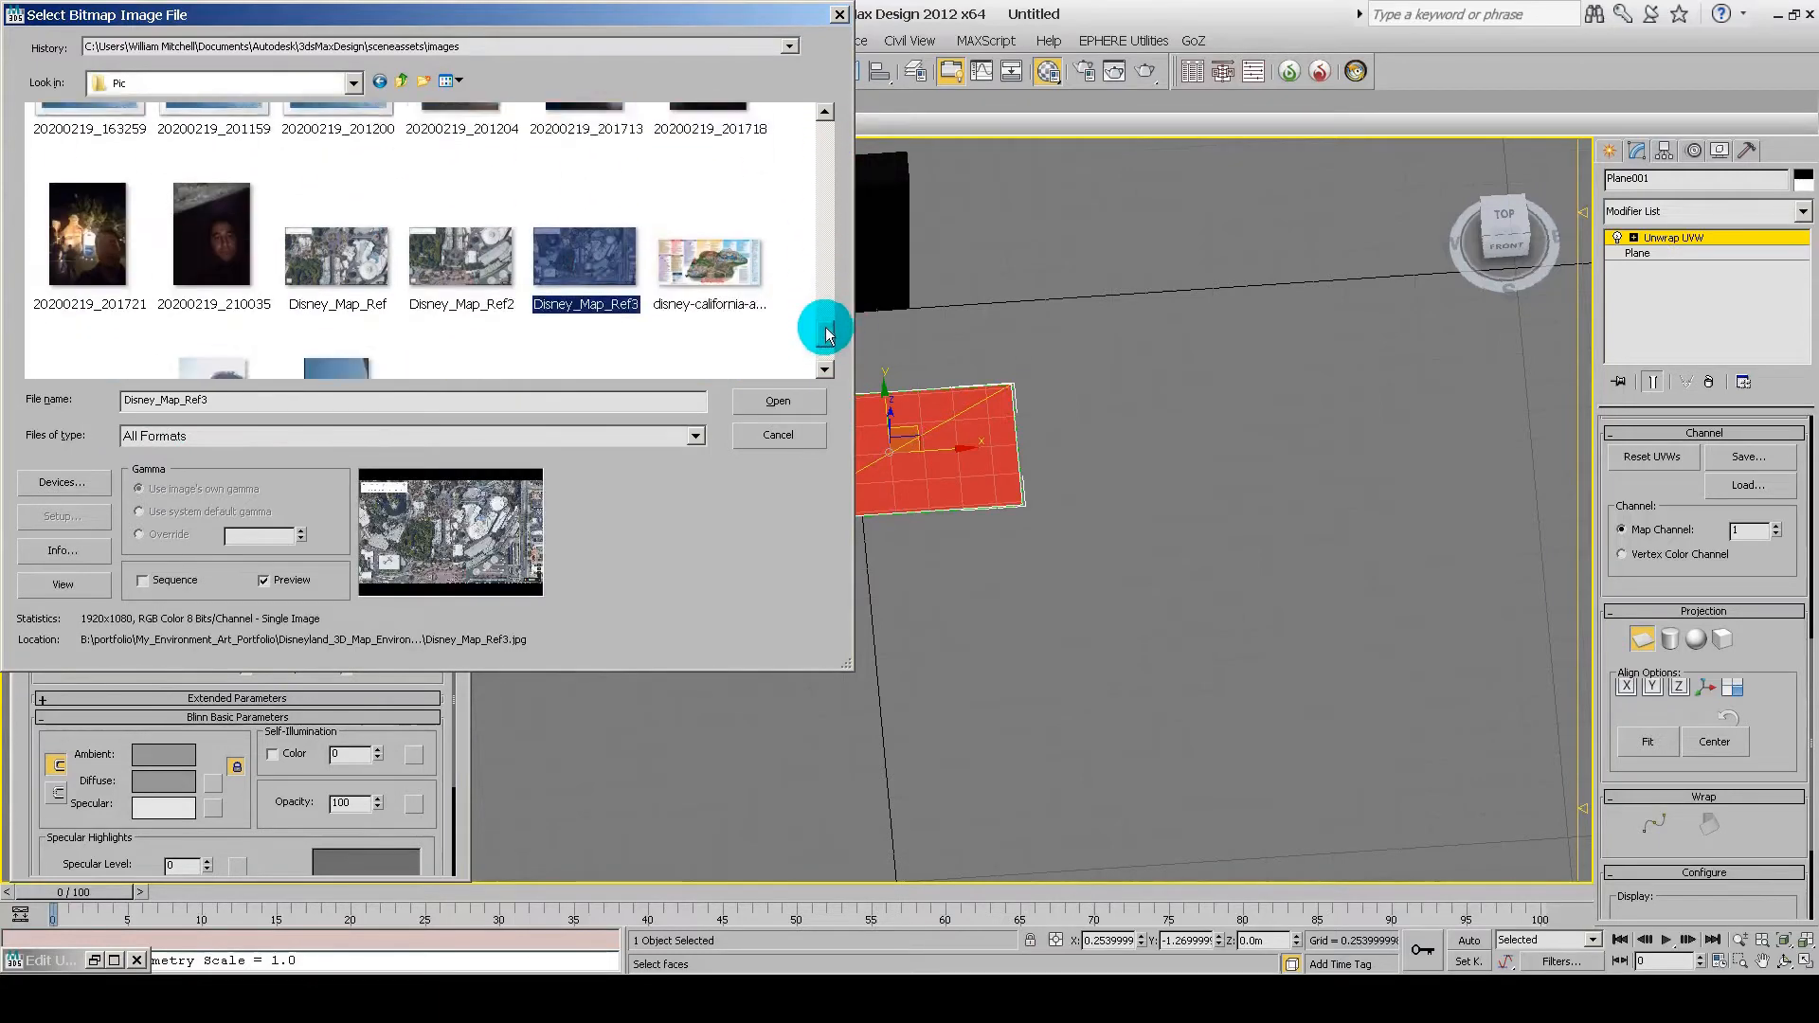
# Step: Compare Disney_Map_Ref2 with the neighbouring reference images in the photo viewer and load the chosen image as the diffuse bitmap
pyautogui.click(417, 313)
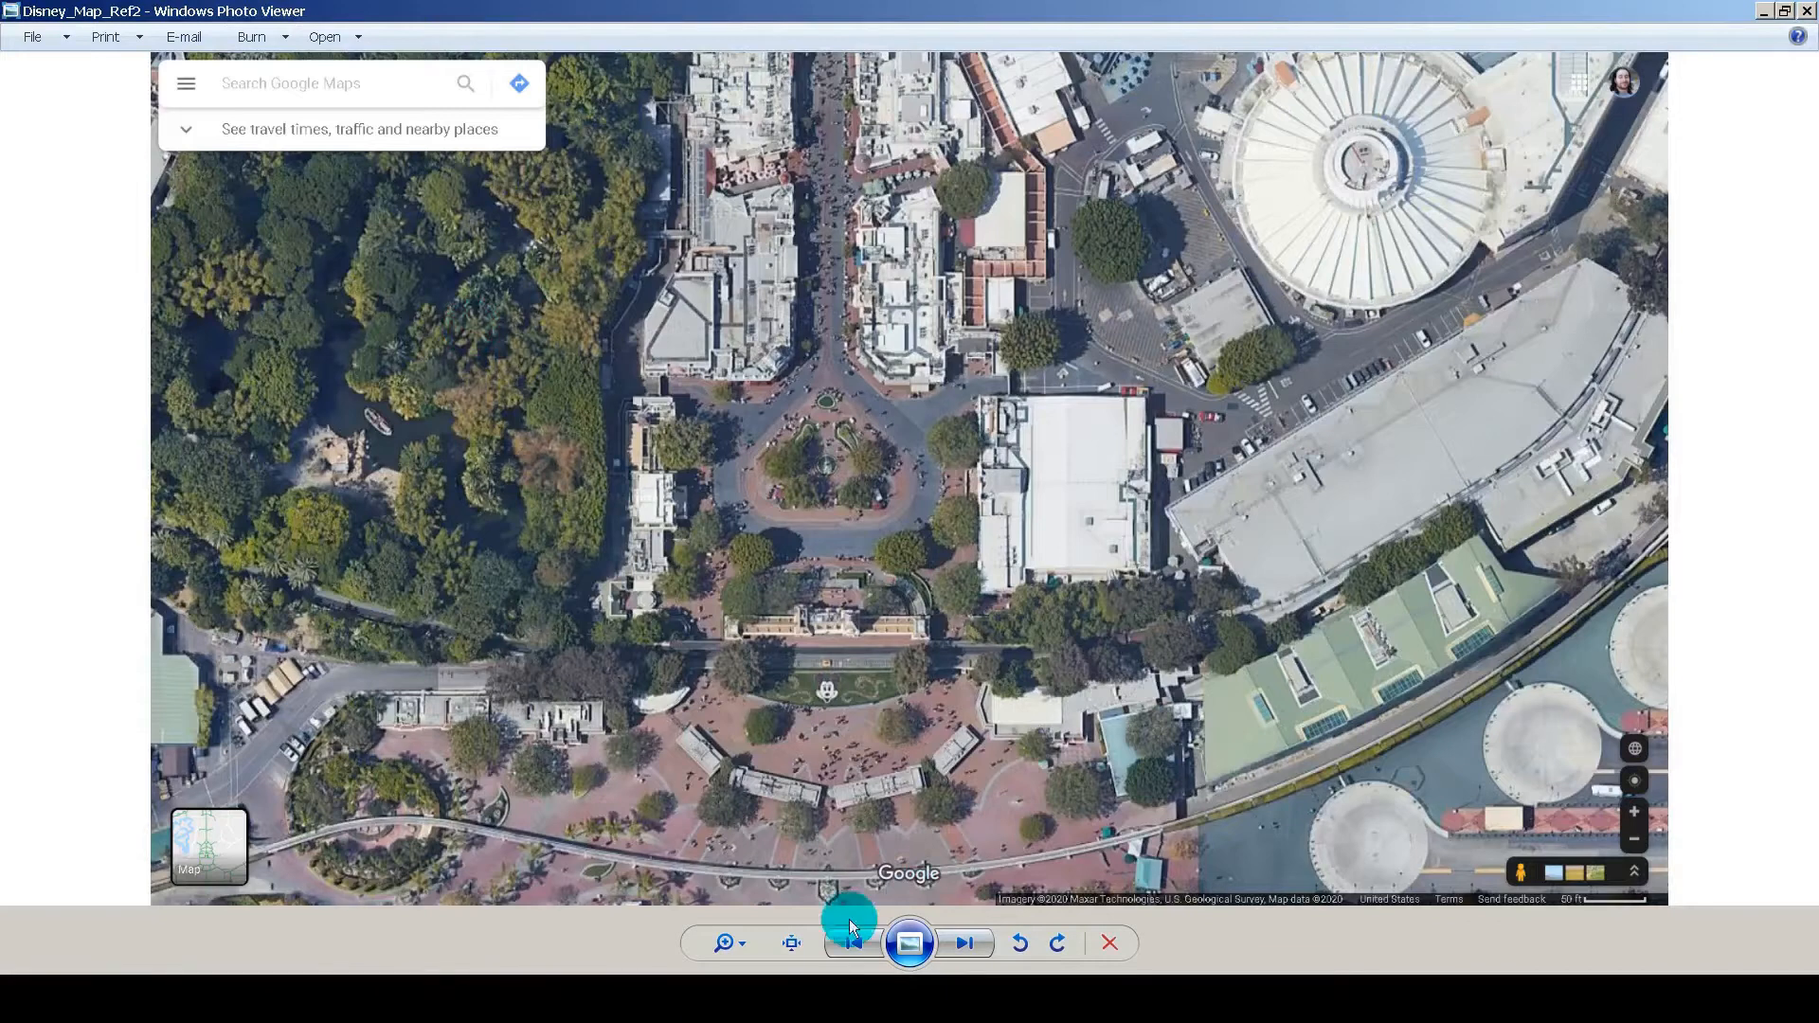
pyautogui.click(853, 943)
pyautogui.click(964, 943)
pyautogui.click(1807, 11)
pyautogui.click(805, 401)
pyautogui.click(327, 594)
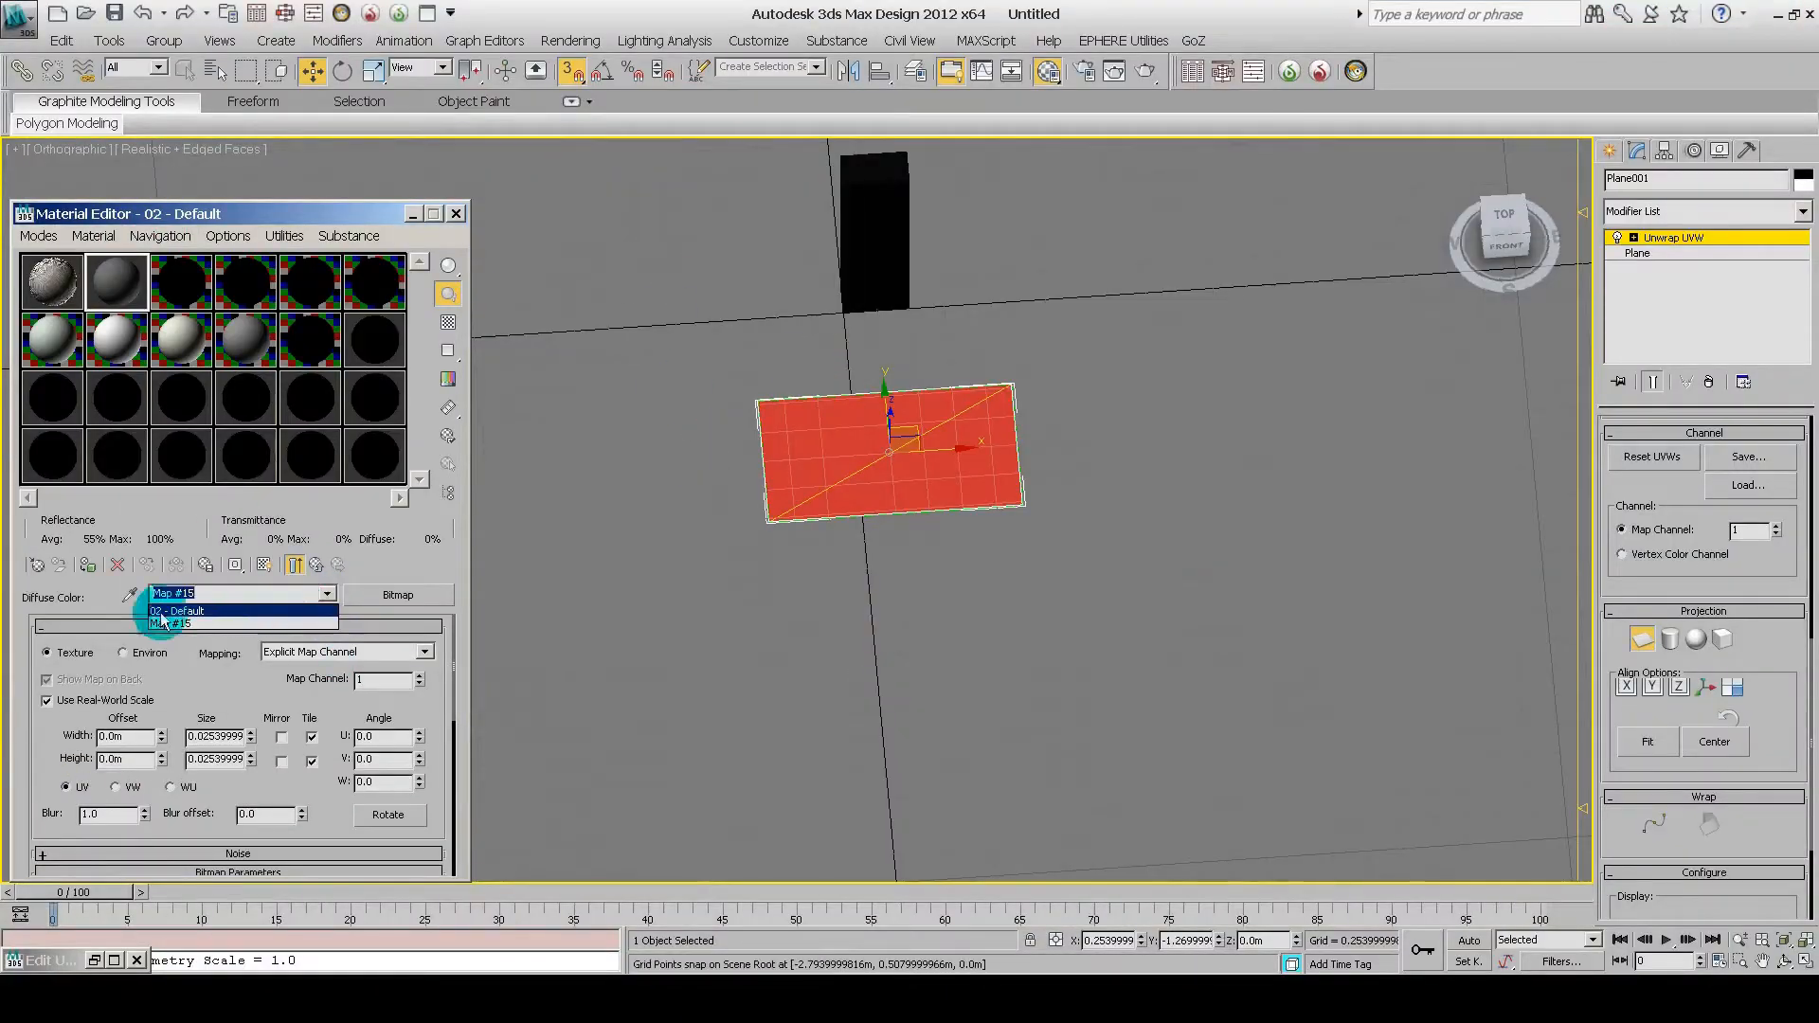
# Step: Name the material Disney_Map and assign it to the plane with its texture displayed in the viewport
pyautogui.click(179, 612)
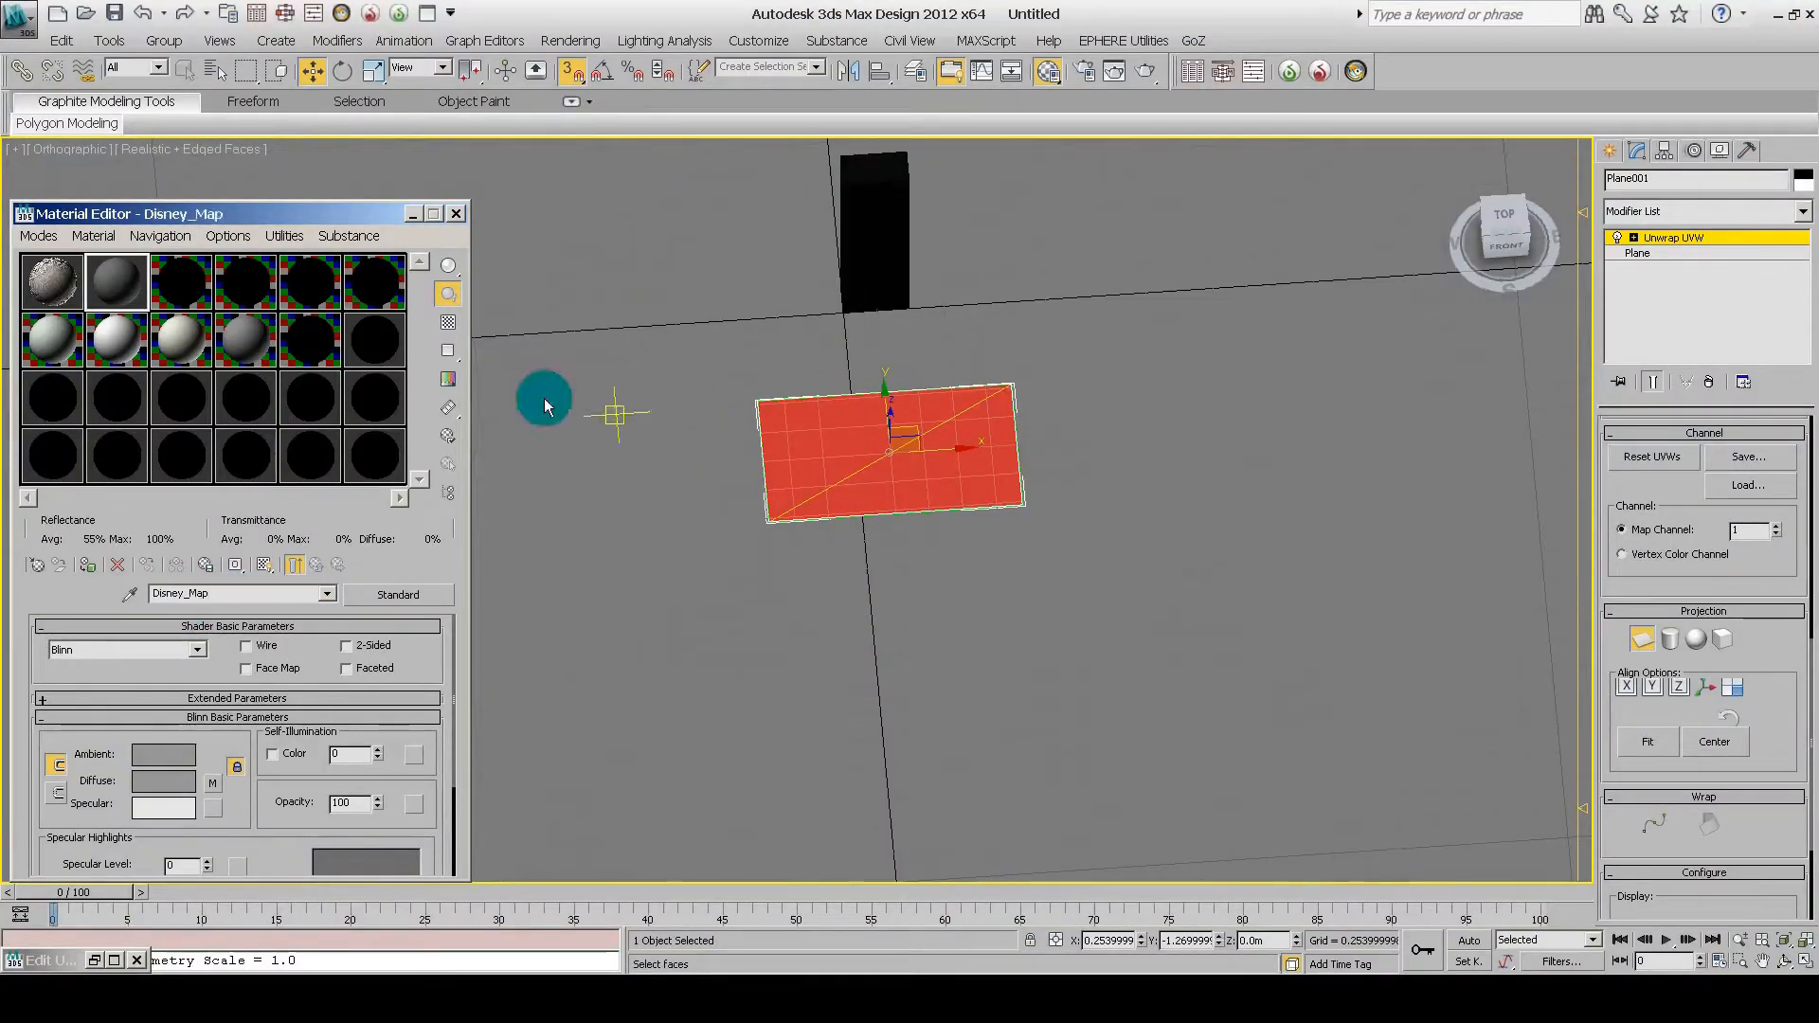
pyautogui.click(87, 564)
pyautogui.click(266, 566)
pyautogui.keyDown('alt'); pyautogui.moveTo(971, 545); pyautogui.dragTo(946, 577, button='middle'); pyautogui.keyUp('alt')
pyautogui.scroll(7, 922, 577)
pyautogui.scroll(-1, 954, 581)
pyautogui.click(1670, 237)
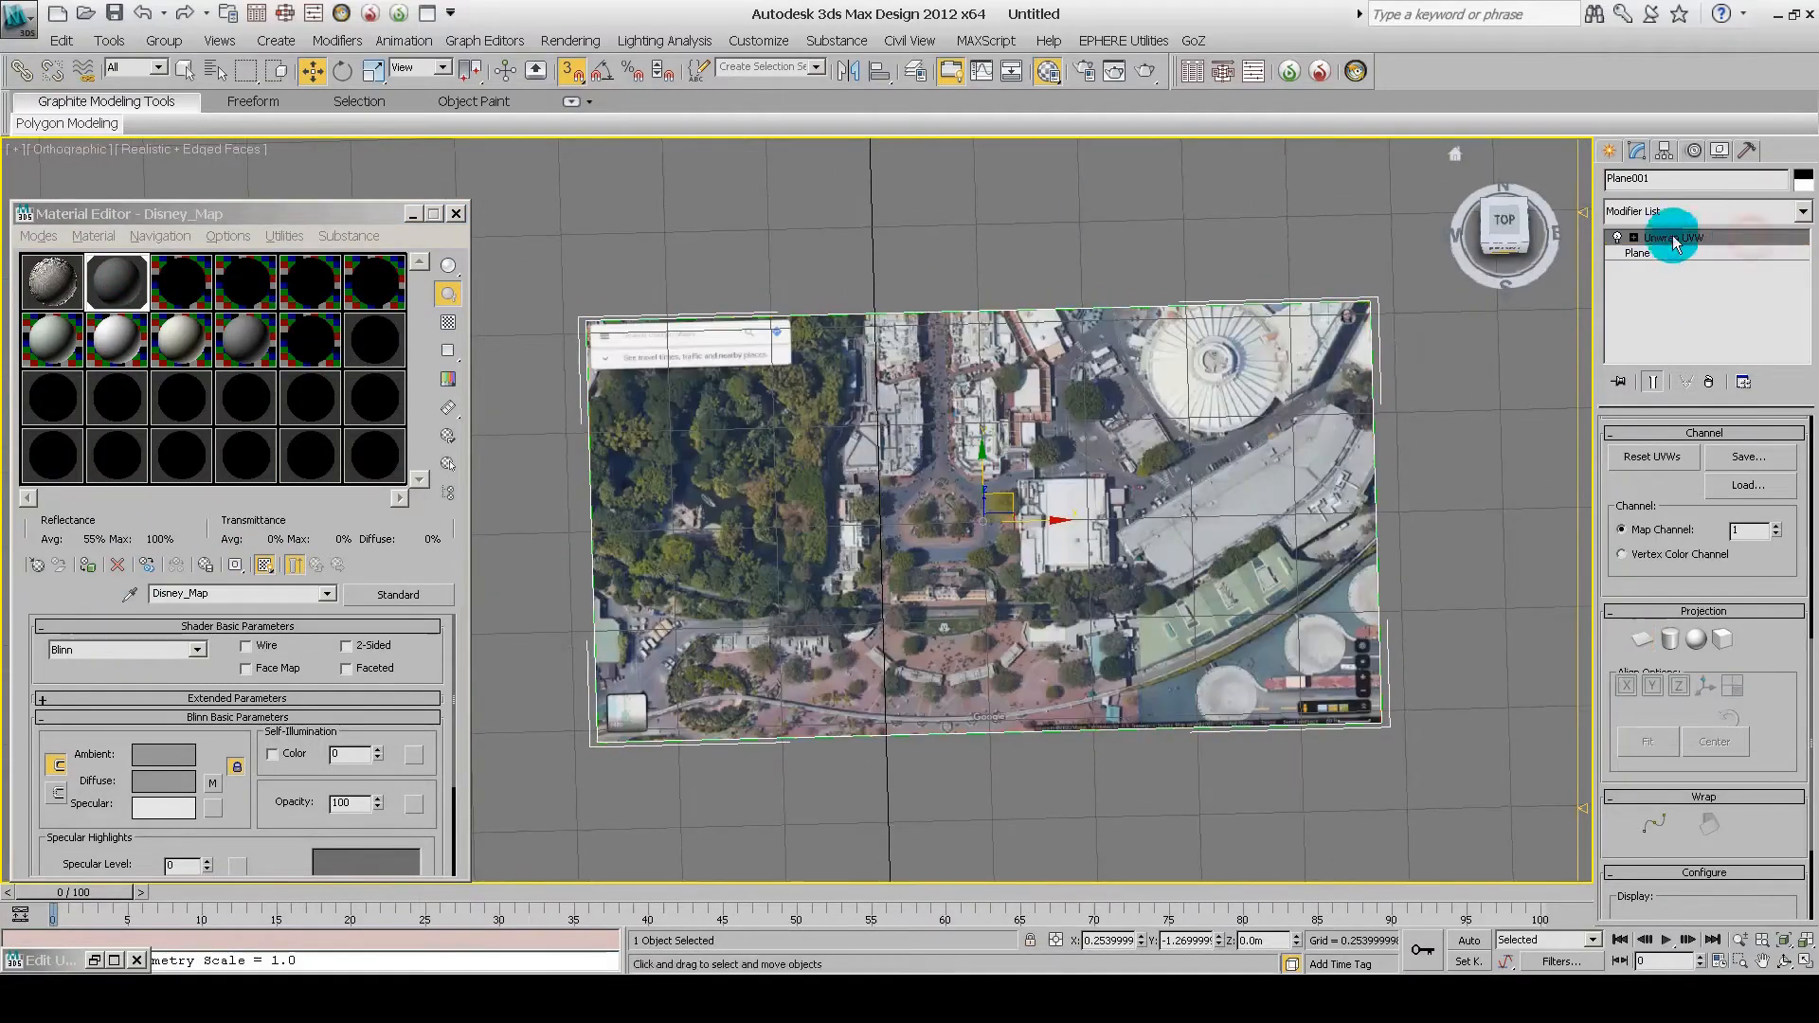
# Step: Rename the box as Person and the textured plane as Disney_Map_1
pyautogui.keyDown('alt'); pyautogui.moveTo(1002, 714); pyautogui.dragTo(967, 673, button='middle'); pyautogui.keyUp('alt')
pyautogui.scroll(6, 966, 674)
pyautogui.scroll(-4, 972, 459)
pyautogui.press('p')
pyautogui.scroll(5, 1009, 440)
pyautogui.moveTo(1010, 439); pyautogui.dragTo(682, 687, button='middle')
pyautogui.scroll(4, 942, 578)
pyautogui.scroll(-5, 959, 521)
pyautogui.click(905, 473)
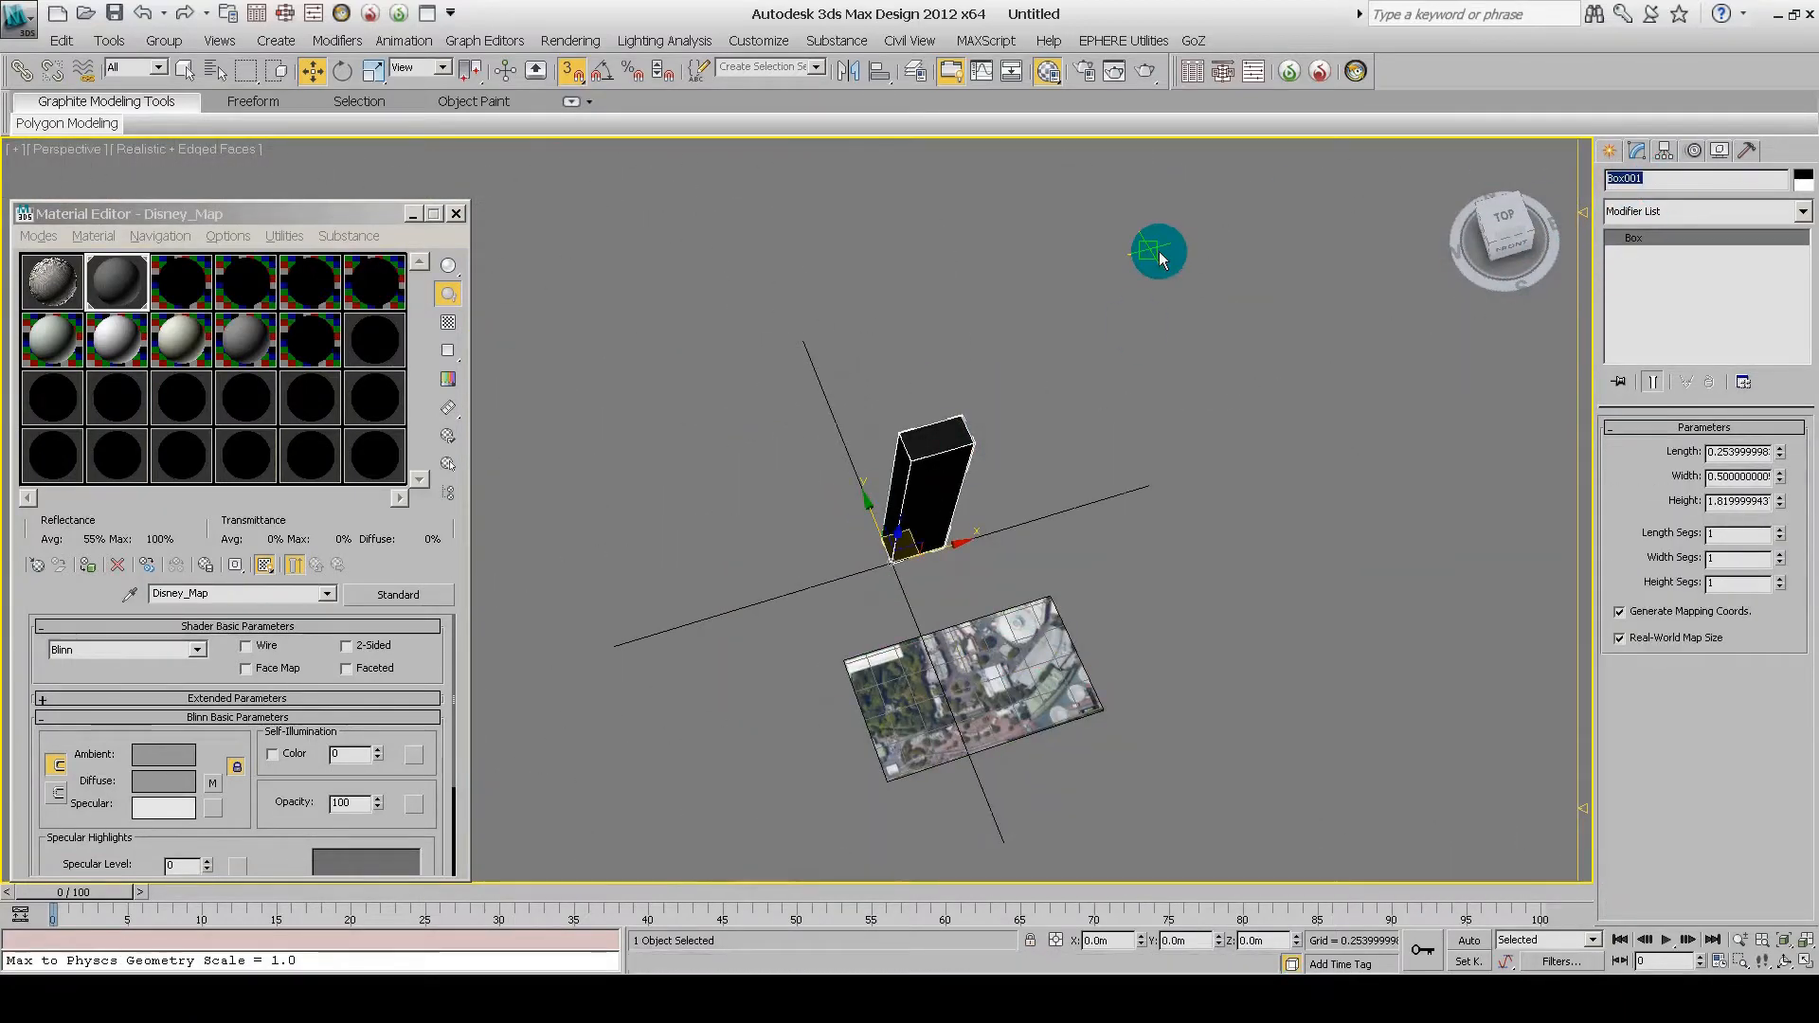
pyautogui.click(938, 644)
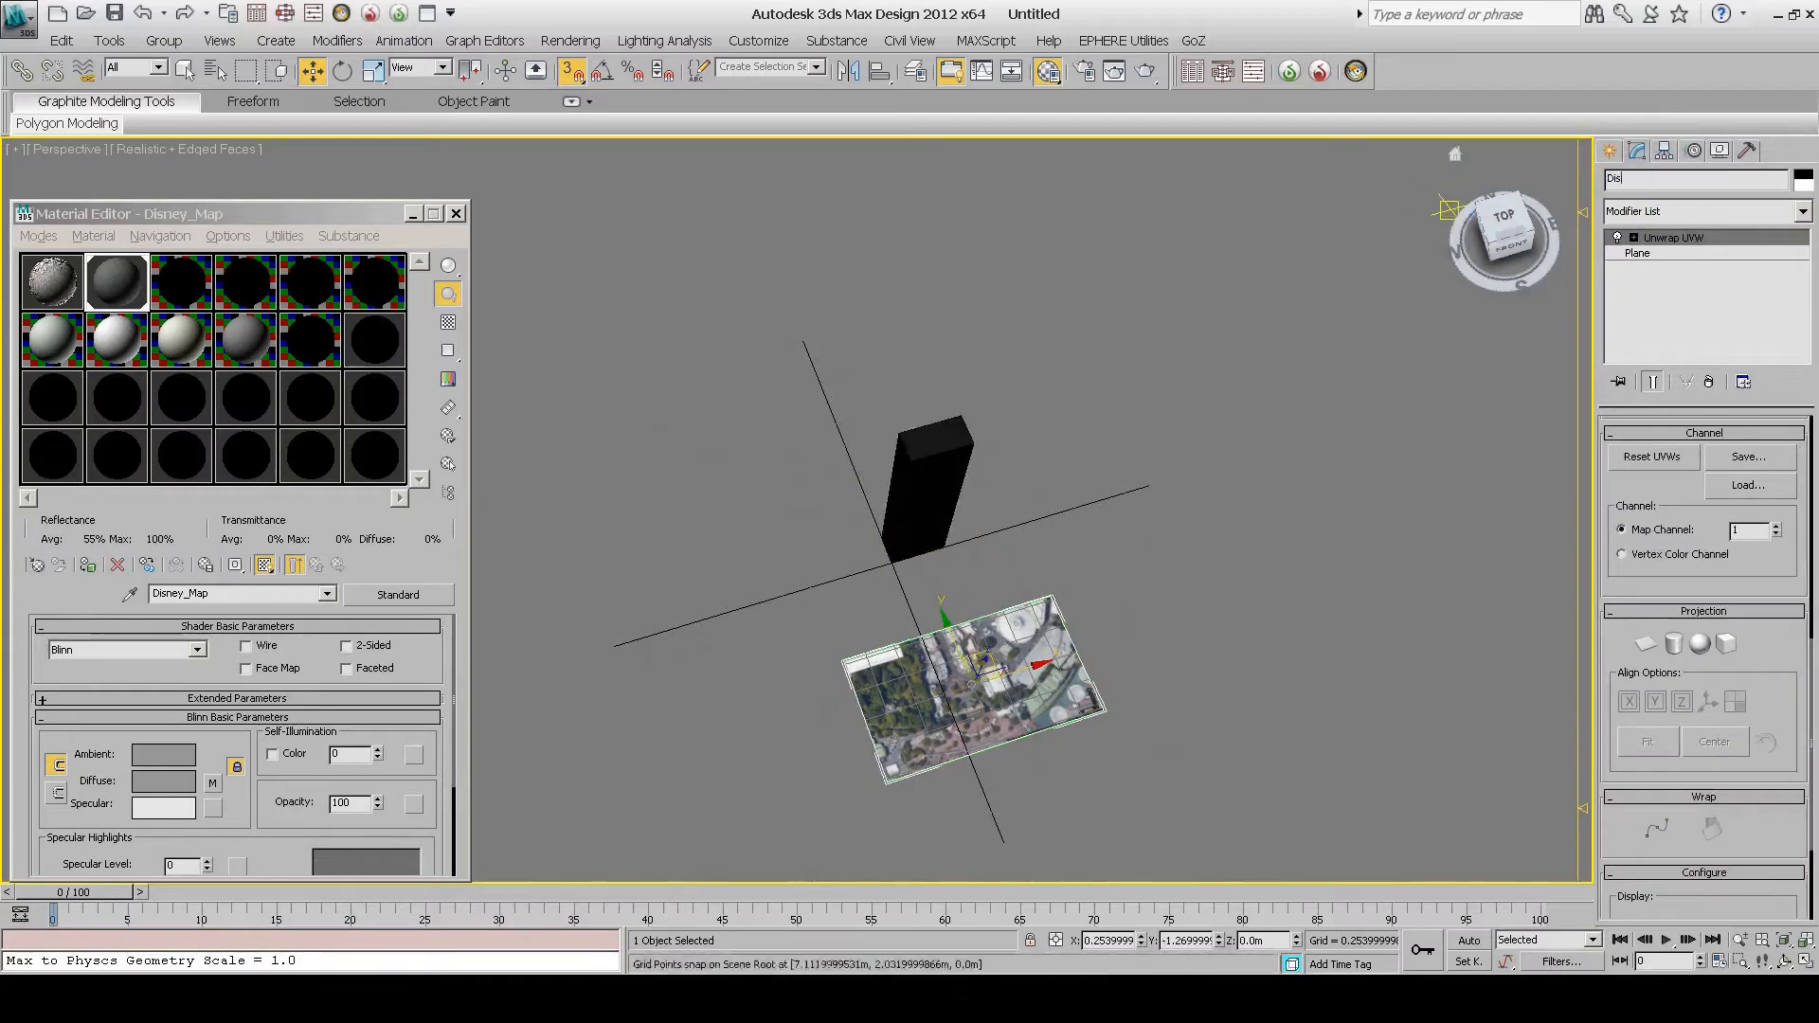
# Step: Scale the map plane up uniformly until the people in the aerial image match the size of the Person box
pyautogui.click(1040, 589)
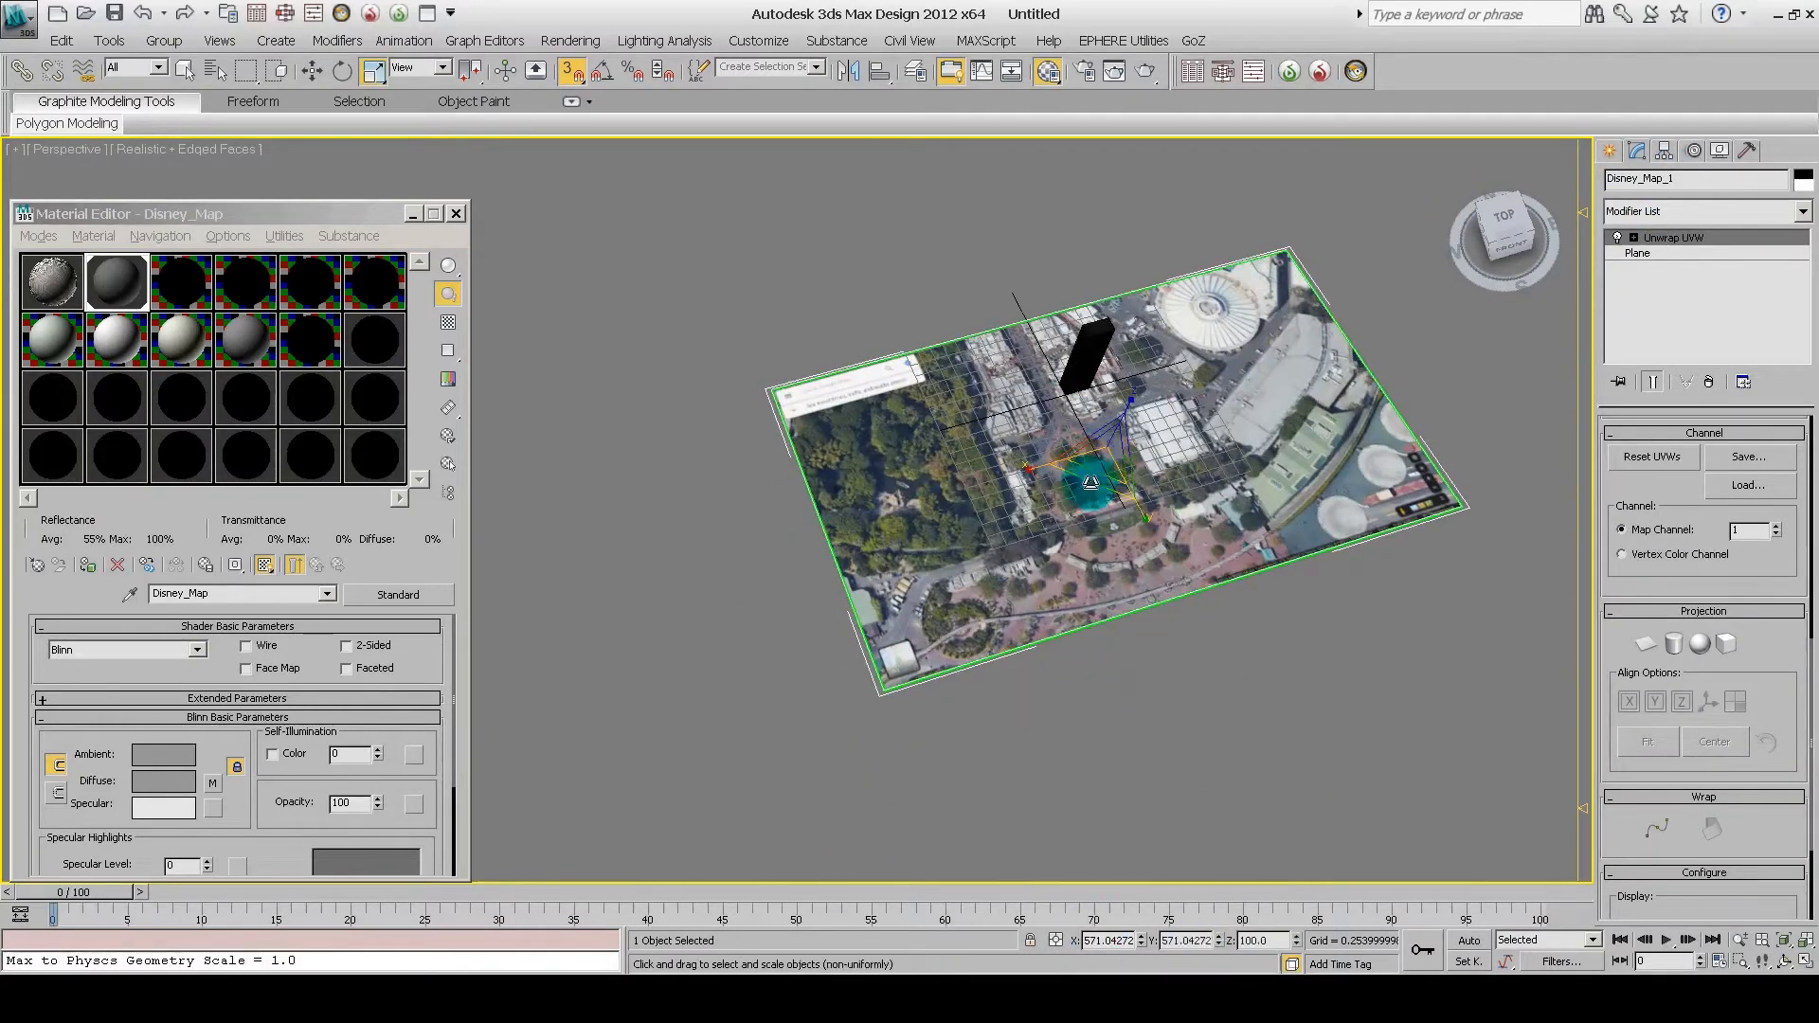
pyautogui.scroll(15, 1054, 571)
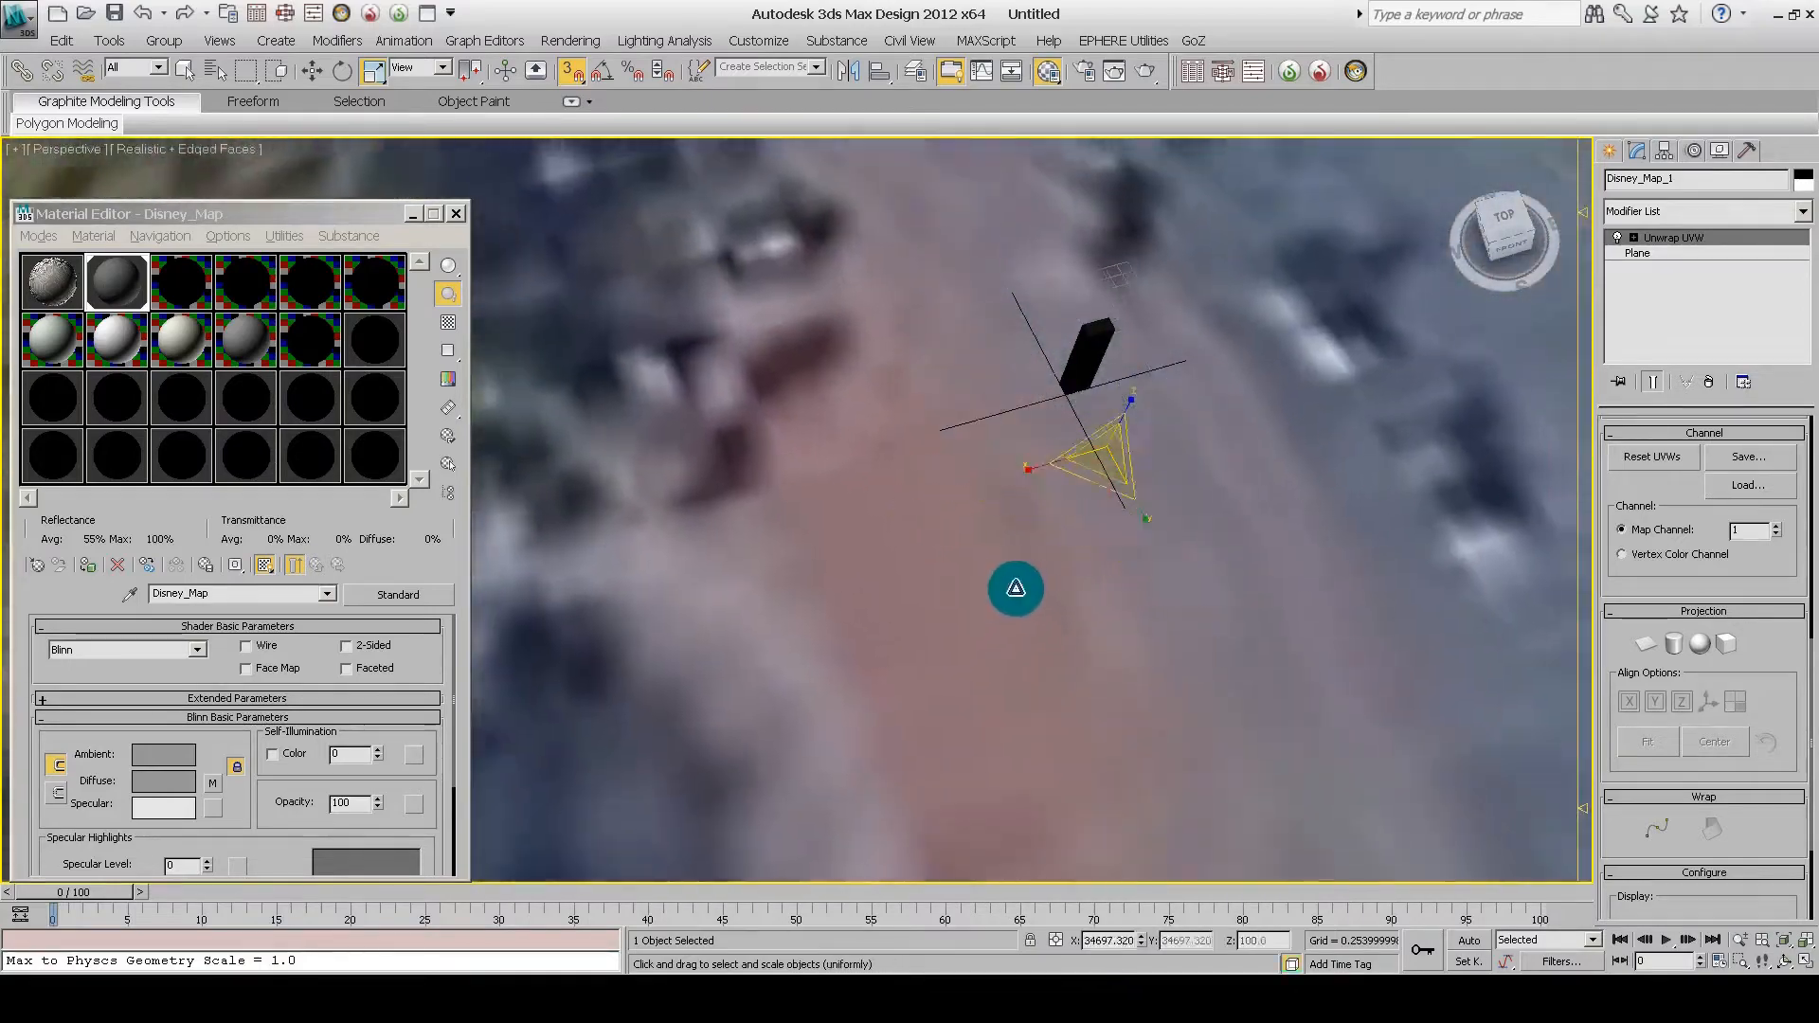
pyautogui.scroll(-8, 1098, 459)
pyautogui.scroll(8, 1140, 597)
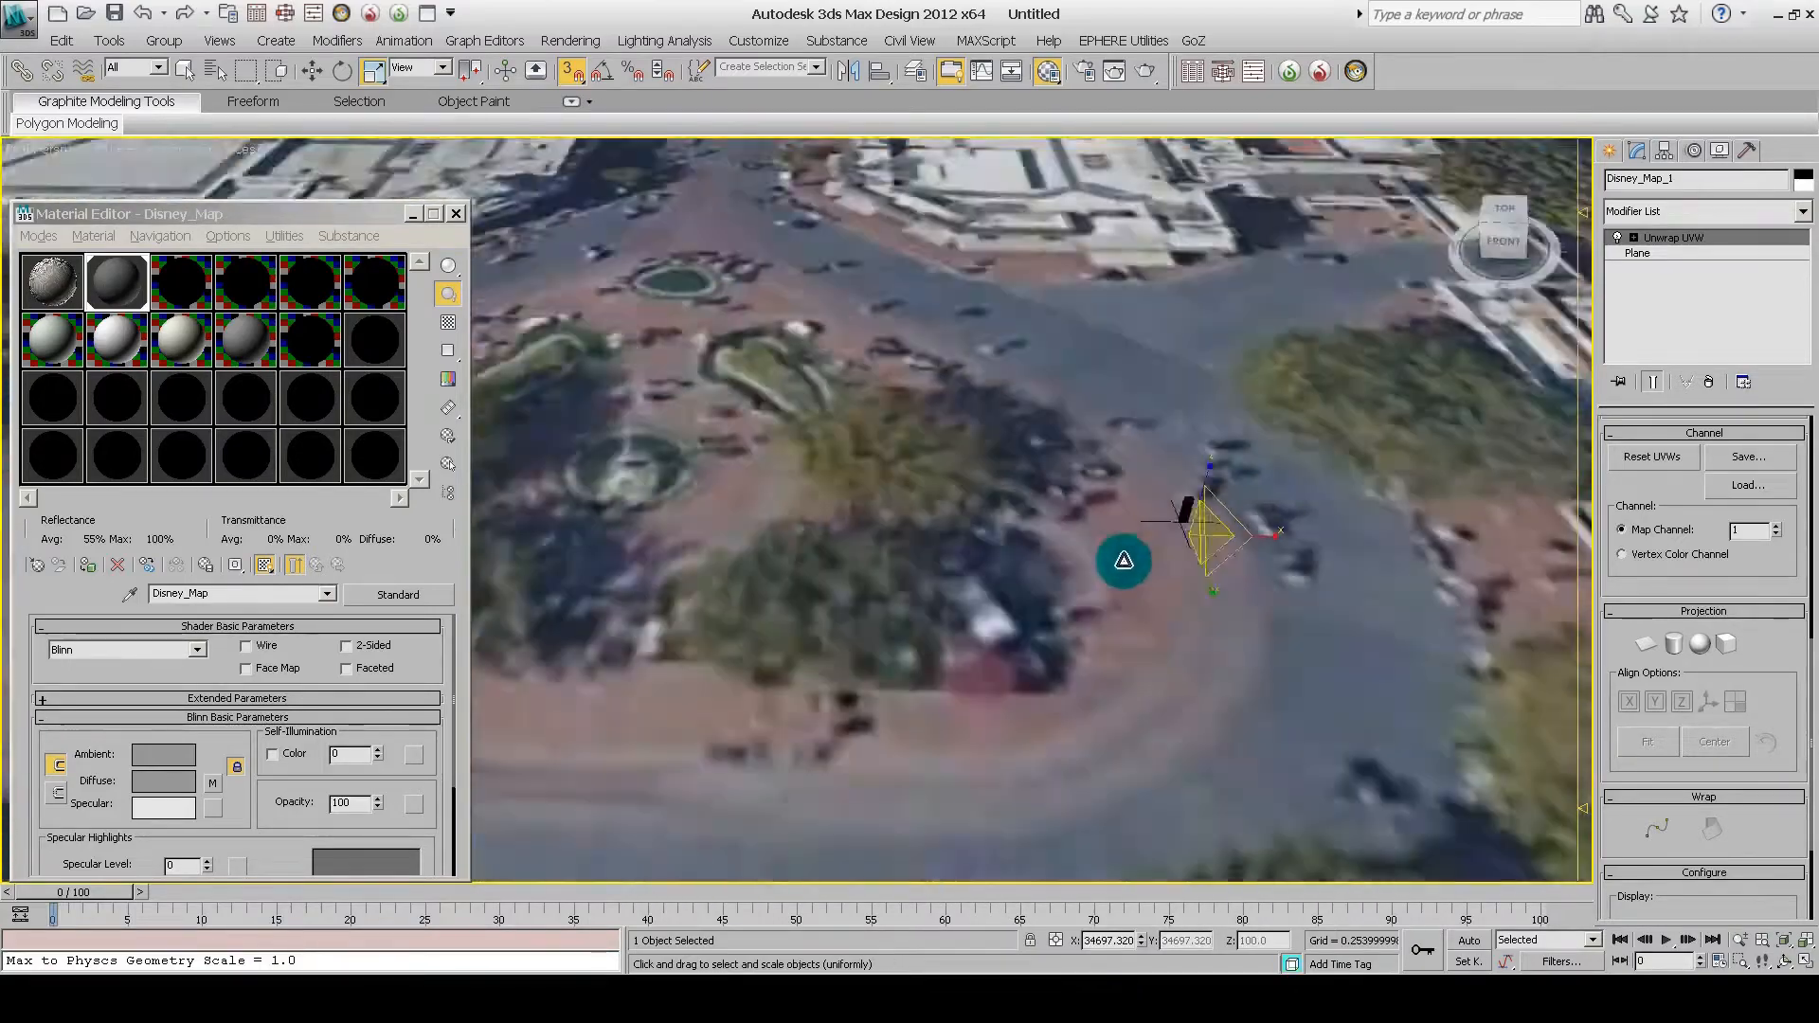
pyautogui.moveTo(1145, 585); pyautogui.dragTo(1116, 606)
pyautogui.moveTo(1056, 662); pyautogui.dragTo(1047, 726, button='middle')
pyautogui.scroll(-6, 1047, 726)
# Step: Move the map plane so the fountain in the central hub sits under the Person box
pyautogui.press('w')
pyautogui.moveTo(1177, 479); pyautogui.dragTo(1284, 553)
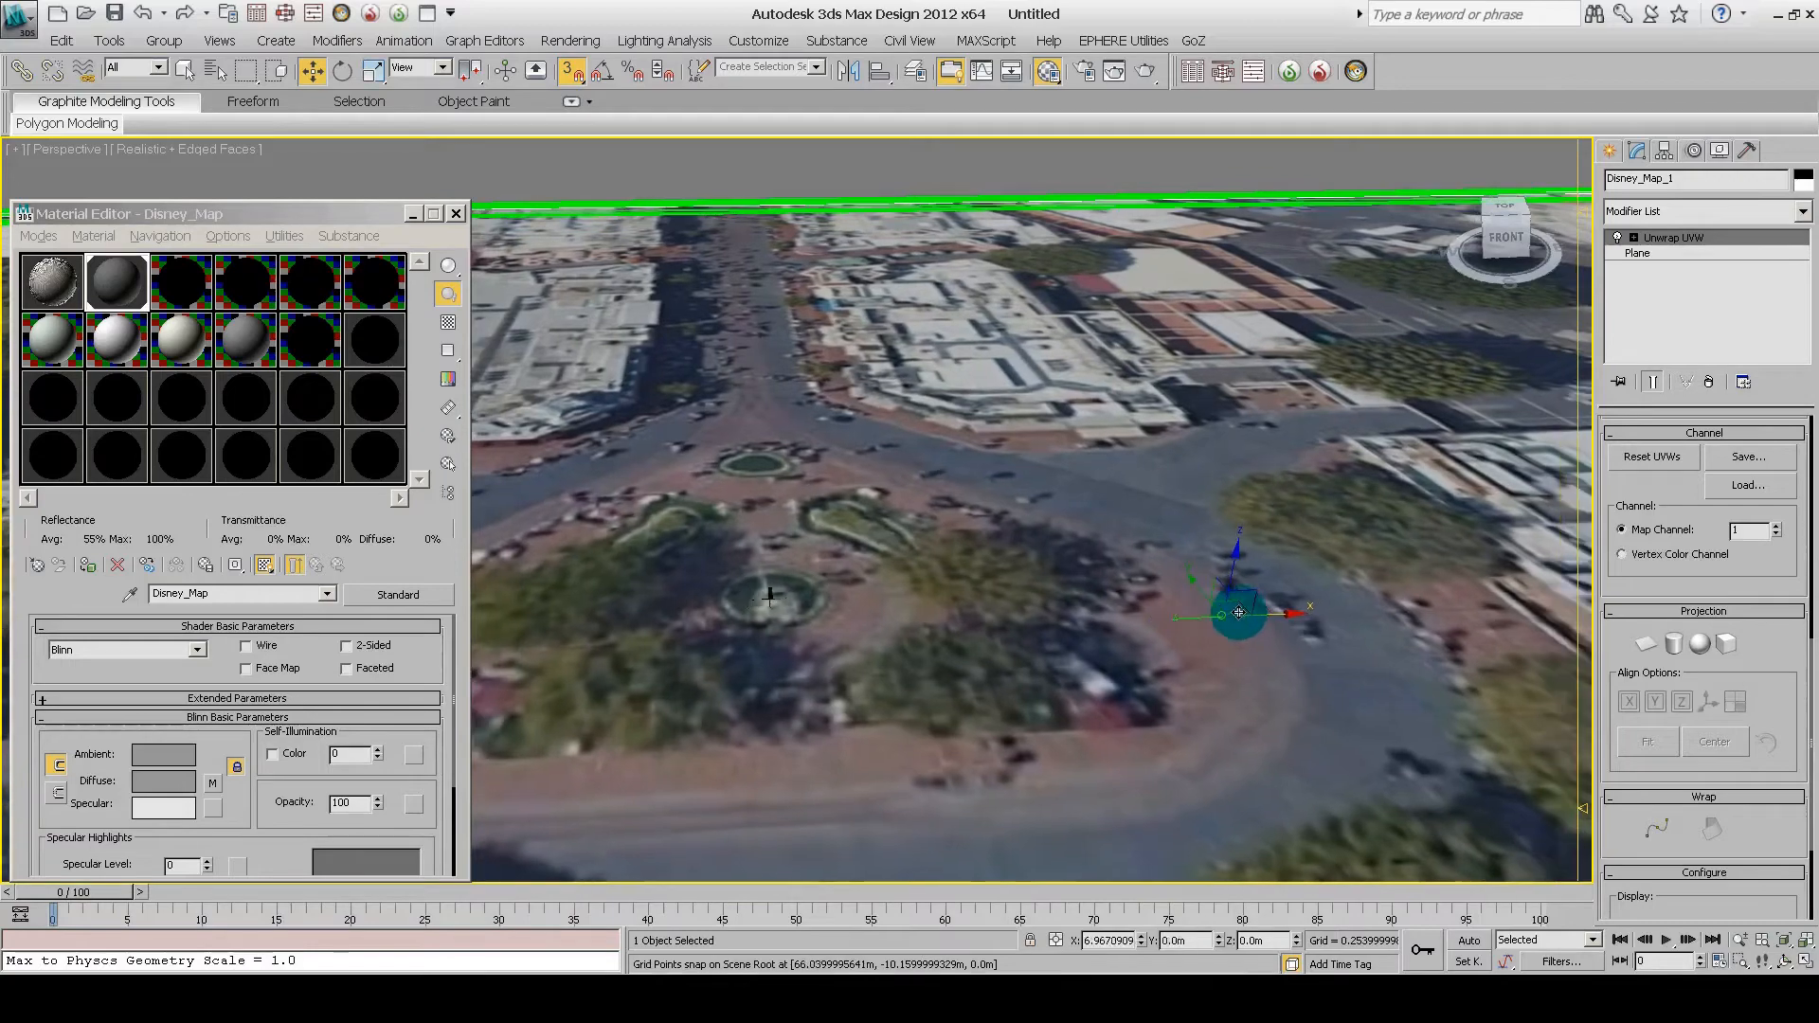
pyautogui.keyDown('alt'); pyautogui.moveTo(1163, 550); pyautogui.dragTo(1222, 531, button='middle'); pyautogui.keyUp('alt')
pyautogui.press('r')
# Step: Set the seam display of the plane's Unwrap UVW modifier to Thin
pyautogui.scroll(-6, 1202, 508)
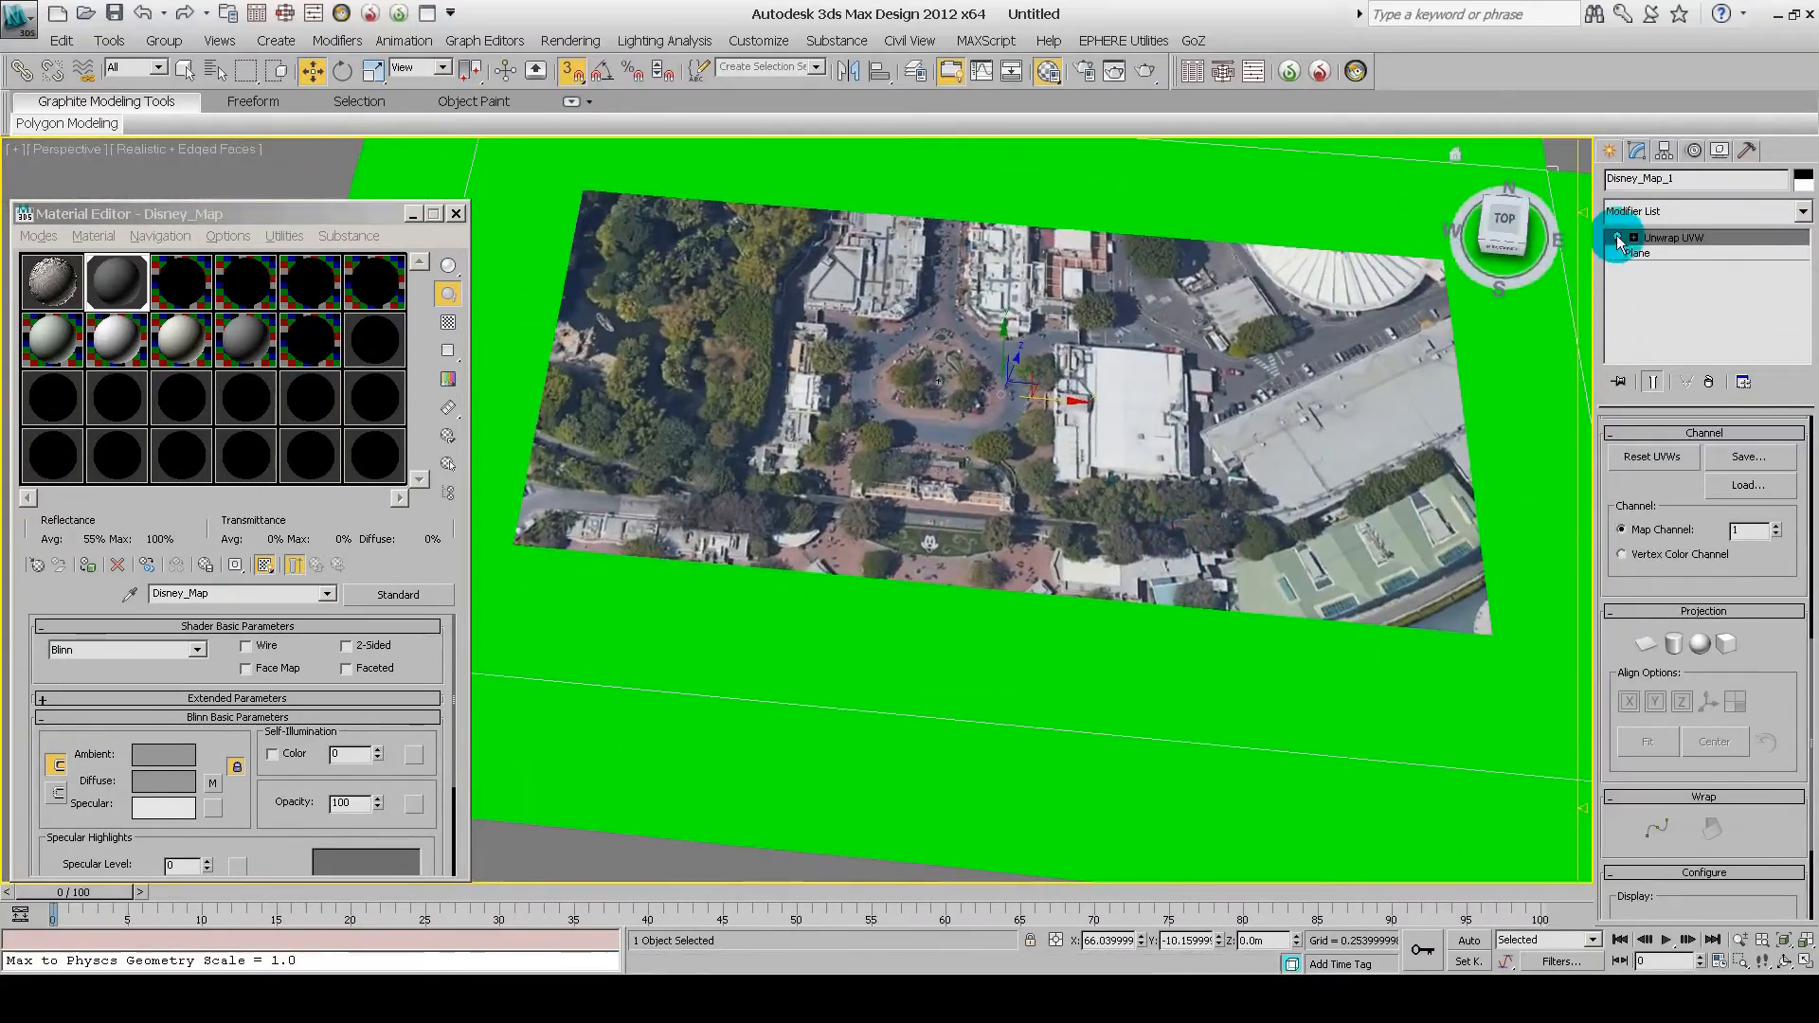
pyautogui.moveTo(1806, 661); pyautogui.dragTo(1805, 729)
pyautogui.click(1706, 813)
pyautogui.moveTo(966, 493)
pyautogui.keyDown('alt'); pyautogui.mouseDown(button='middle')
pyautogui.moveTo(1055, 479)
pyautogui.moveTo(986, 474)
pyautogui.mouseUp(button='middle'); pyautogui.keyUp('alt')
# Step: Save the scene as Disneyland_Park_Main_Street
pyautogui.click(19, 19)
pyautogui.moveTo(113, 276)
pyautogui.click(352, 123)
pyautogui.click(1012, 583)
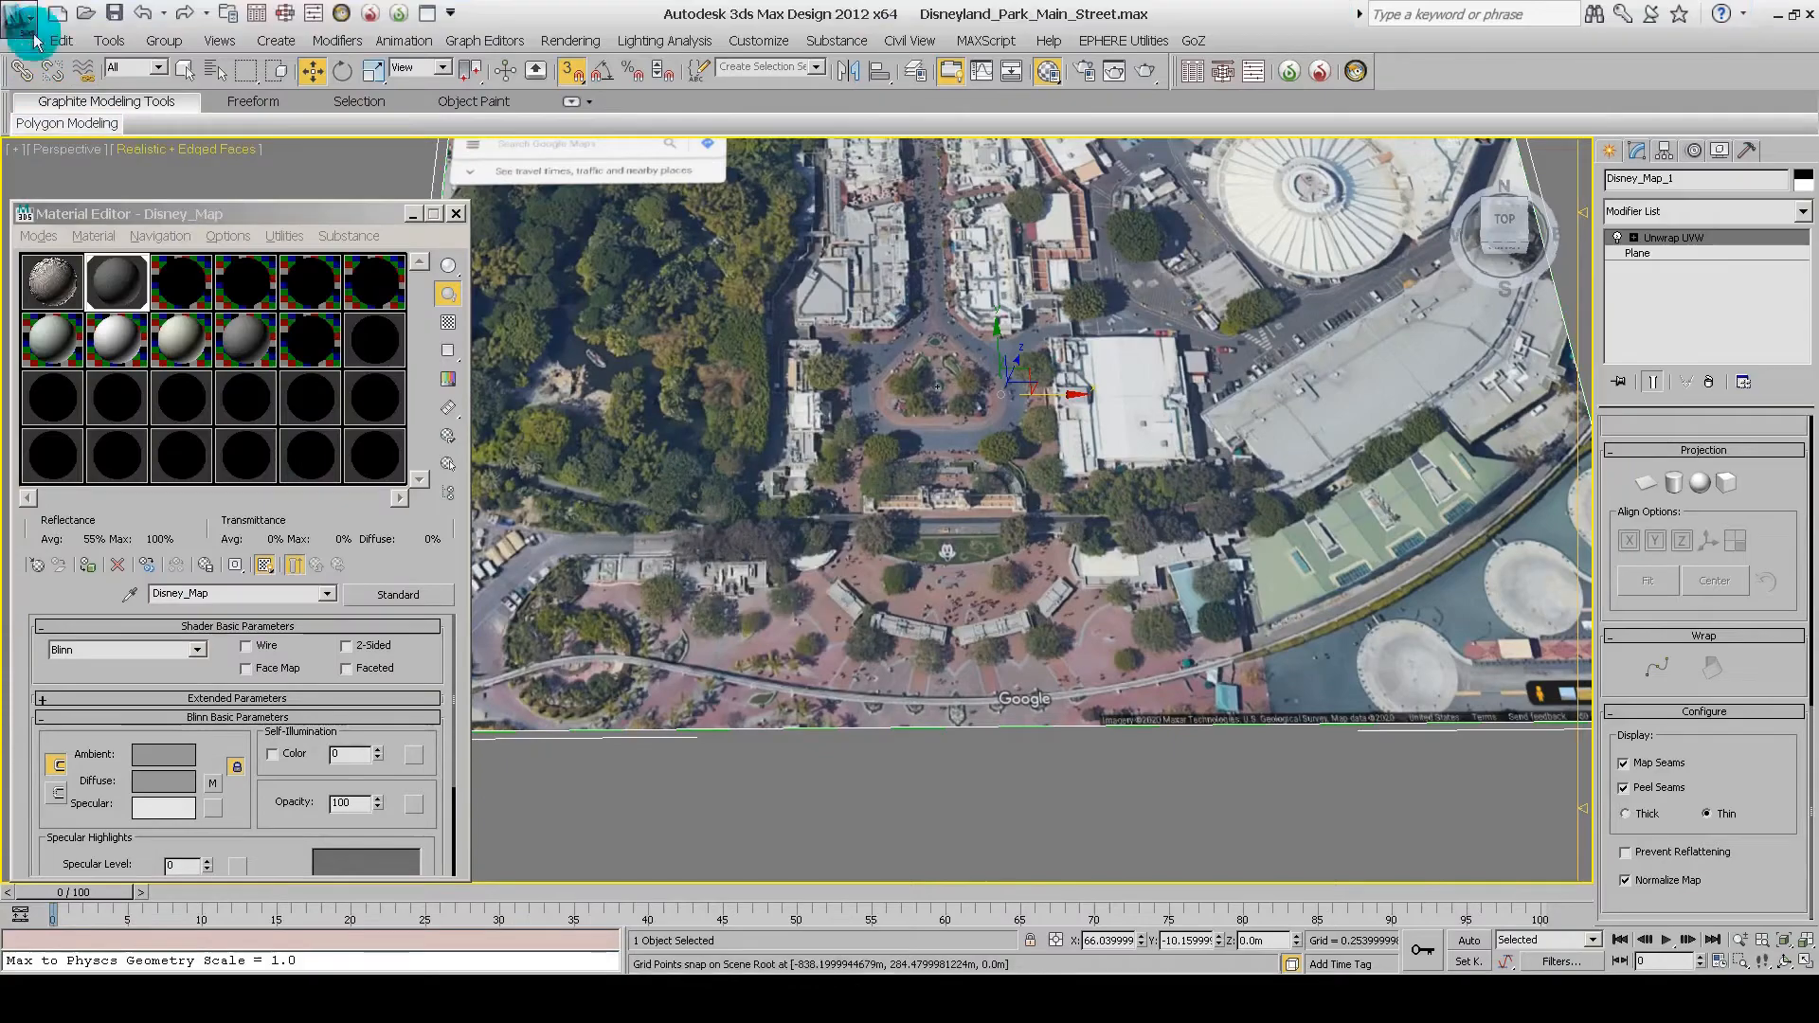
# Step: Save a second version of the scene as Disneyland_Park_Main_StreetV2
pyautogui.click(19, 21)
pyautogui.click(109, 276)
pyautogui.click(163, 193)
pyautogui.click(740, 611)
pyautogui.click(1023, 579)
# Step: Clone the map plane and place the copy directly north of the original map
pyautogui.keyDown('alt'); pyautogui.moveTo(937, 585); pyautogui.dragTo(985, 632, button='middle'); pyautogui.keyUp('alt')
pyautogui.moveTo(985, 632)
pyautogui.keyDown('shift'); pyautogui.mouseDown()
pyautogui.moveTo(1048, 16)
pyautogui.moveTo(1035, 45)
pyautogui.mouseUp(); pyautogui.keyUp('shift')
pyautogui.click(890, 606)
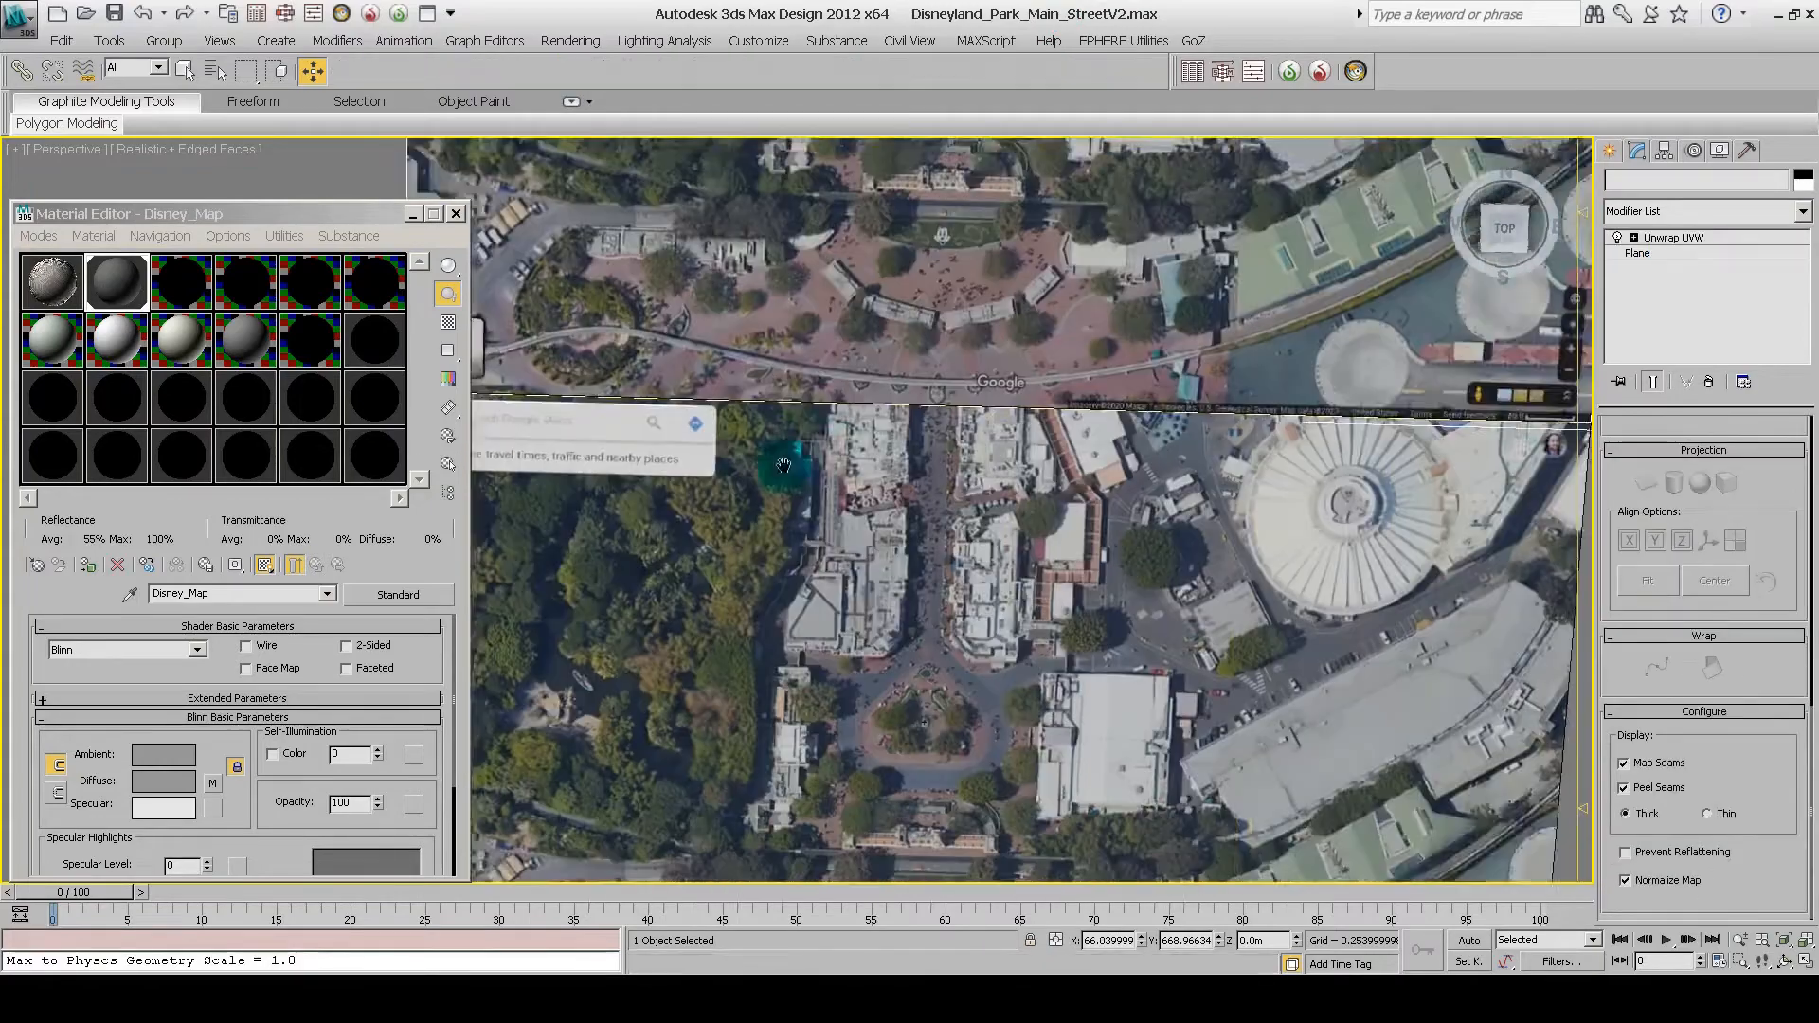
pyautogui.moveTo(910, 488)
pyautogui.mouseDown()
pyautogui.moveTo(922, 471)
pyautogui.moveTo(918, 492)
pyautogui.mouseUp()
pyautogui.moveTo(918, 492)
pyautogui.mouseDown(button='middle')
pyautogui.moveTo(945, 438)
pyautogui.moveTo(997, 628)
pyautogui.moveTo(929, 559)
pyautogui.moveTo(918, 540)
pyautogui.moveTo(1080, 625)
pyautogui.mouseUp(button='middle')
# Step: Load Disney_Map_Ref3 as a Bitmap into the roughness map of the 03 - Default material
pyautogui.click(180, 281)
pyautogui.click(230, 793)
pyautogui.doubleClick(808, 231)
pyautogui.moveTo(826, 158); pyautogui.dragTo(821, 325)
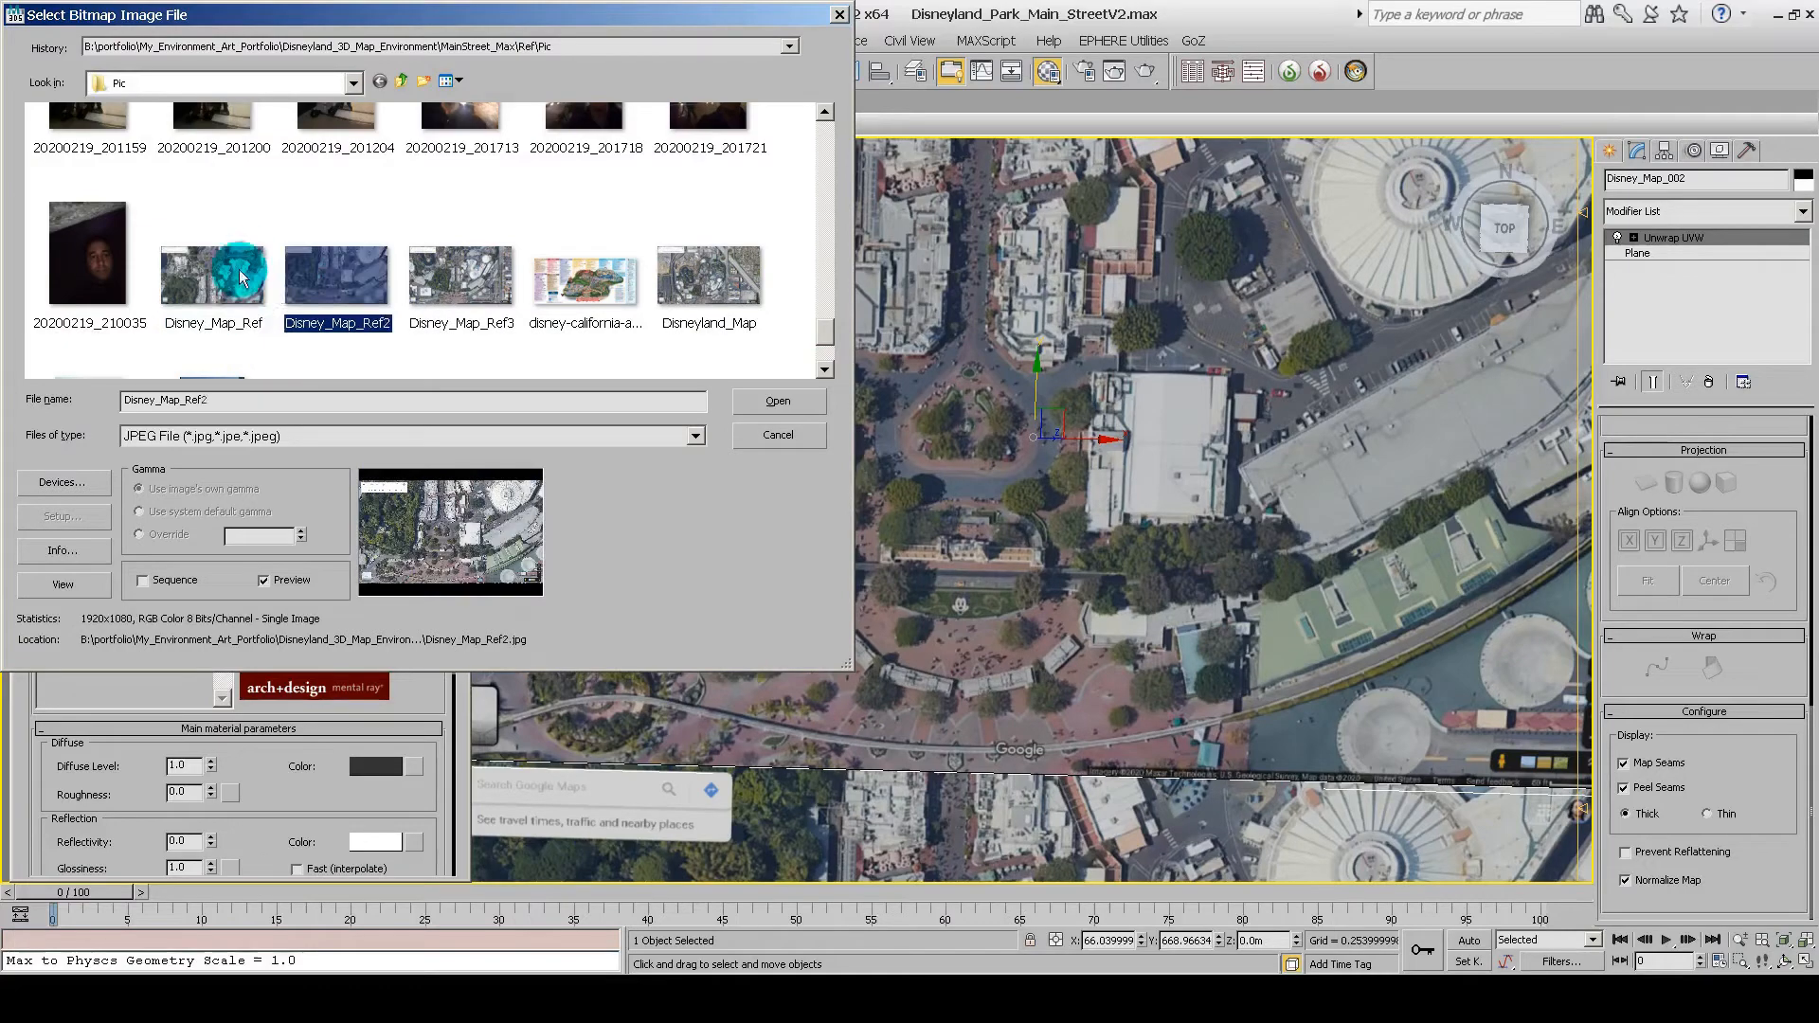
pyautogui.click(355, 284)
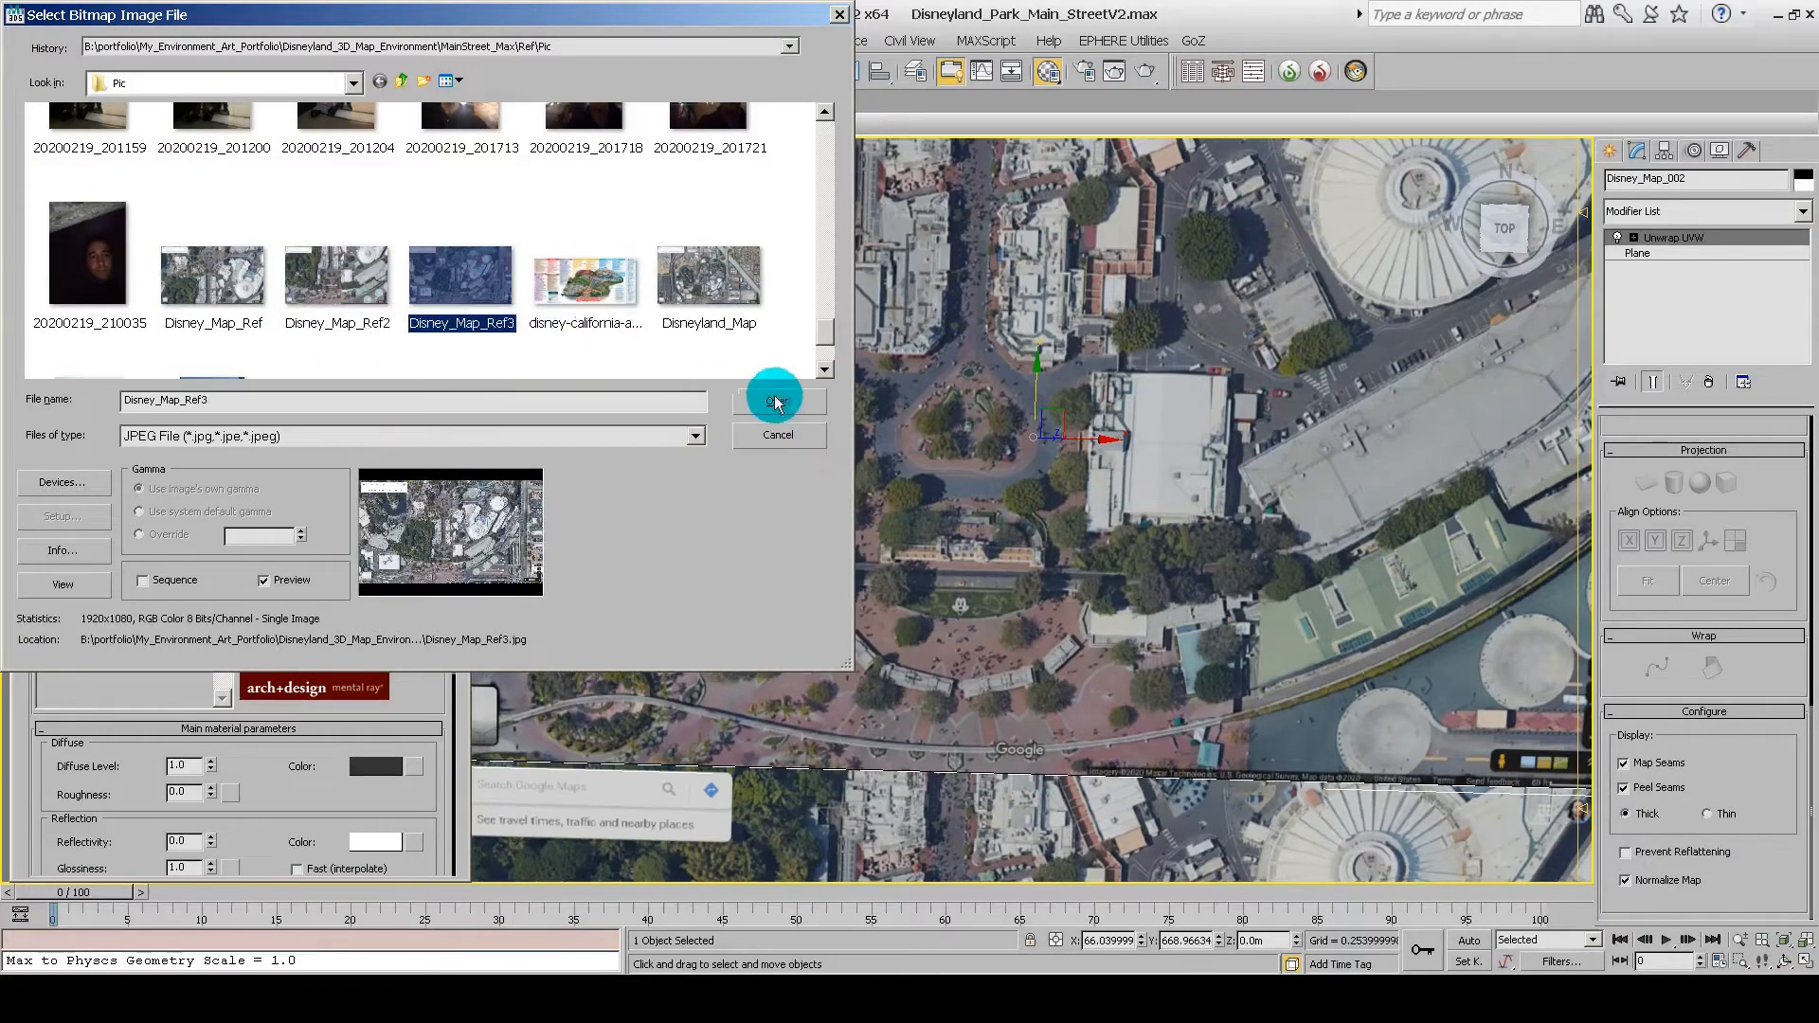
pyautogui.click(783, 404)
# Step: Assign the 03 - Default material to the cloned plane and show its map in the viewport
pyautogui.moveTo(189, 289); pyautogui.dragTo(850, 216)
pyautogui.click(262, 564)
pyautogui.moveTo(942, 756); pyautogui.dragTo(920, 412, button='middle')
pyautogui.moveTo(881, 616); pyautogui.dragTo(876, 422, button='middle')
# Step: Choose the image file for the roughness bitmap again and compare the cloned map with the original along their seam
pyautogui.moveTo(452, 710); pyautogui.dragTo(455, 780)
pyautogui.click(360, 637)
pyautogui.moveTo(837, 379); pyautogui.dragTo(833, 591)
pyautogui.click(777, 652)
pyautogui.moveTo(1080, 701); pyautogui.dragTo(777, 644, button='middle')
pyautogui.moveTo(1375, 384); pyautogui.dragTo(1162, 436)
pyautogui.moveTo(455, 780); pyautogui.dragTo(422, 633)
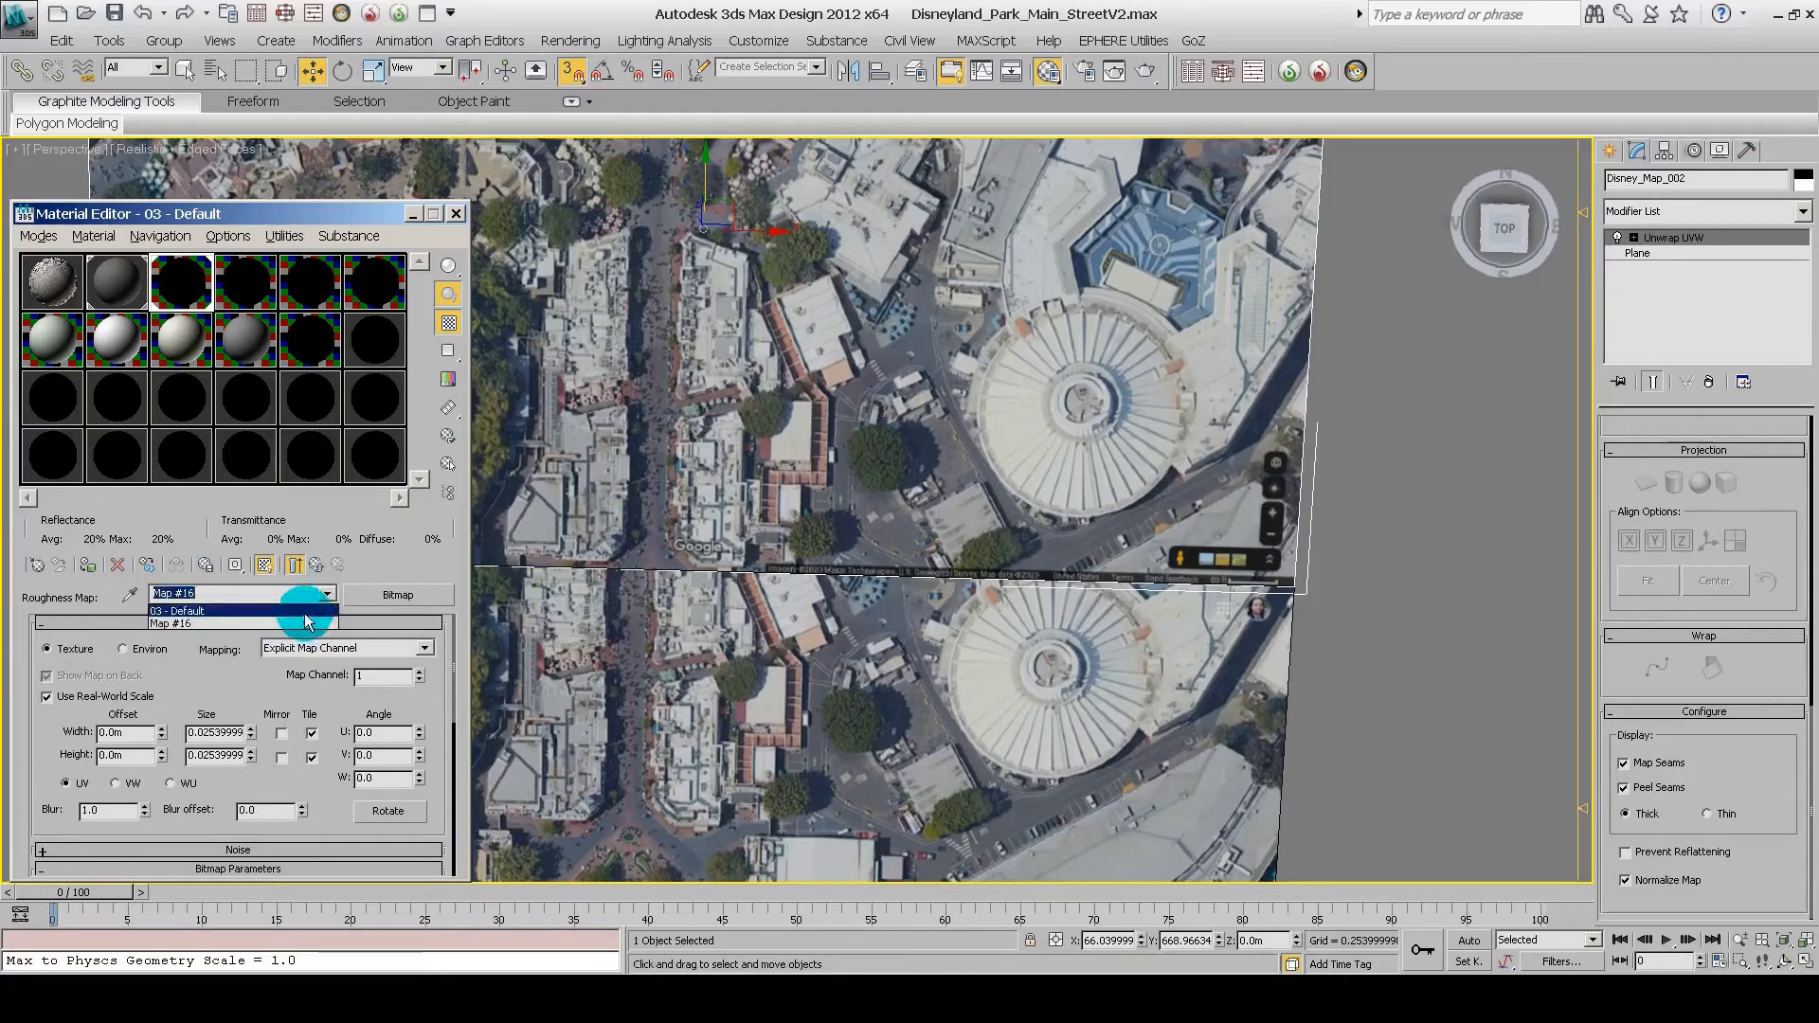
# Step: Rename the cloned plane's material as Disneyland_Map_Top_MS, checking the first map material's name for reference
pyautogui.click(305, 612)
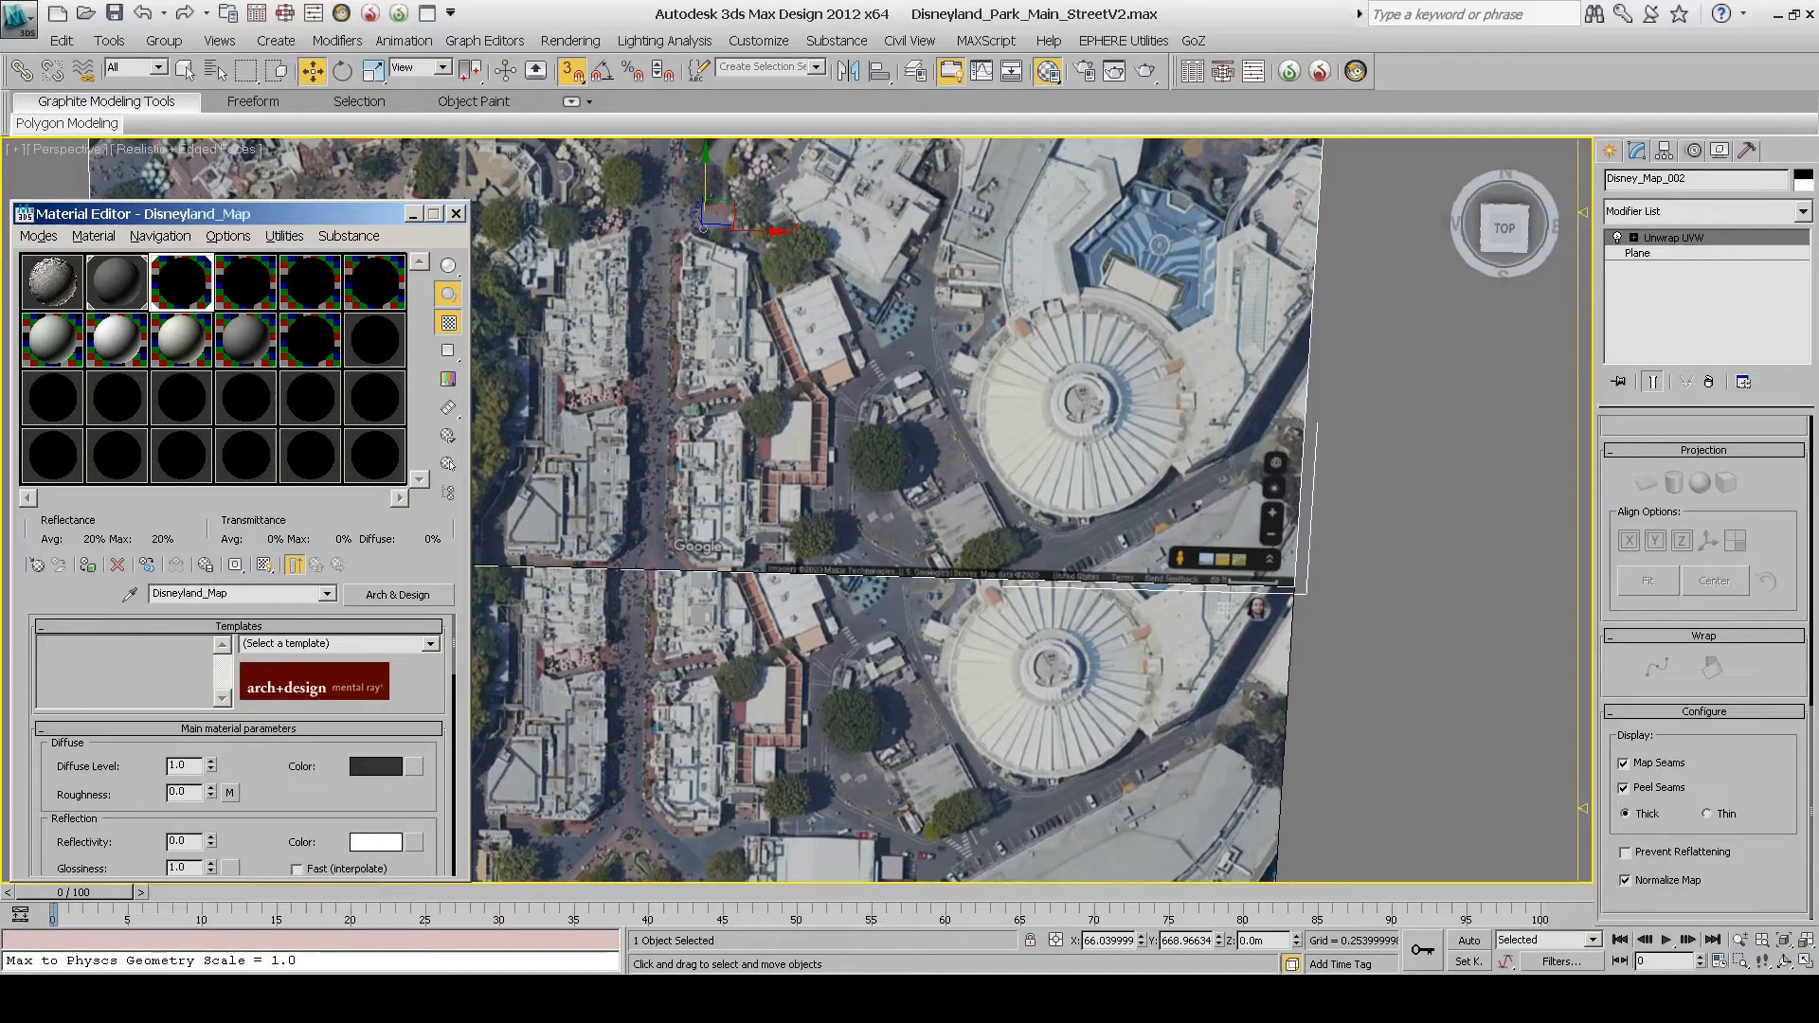
pyautogui.click(117, 281)
pyautogui.click(221, 594)
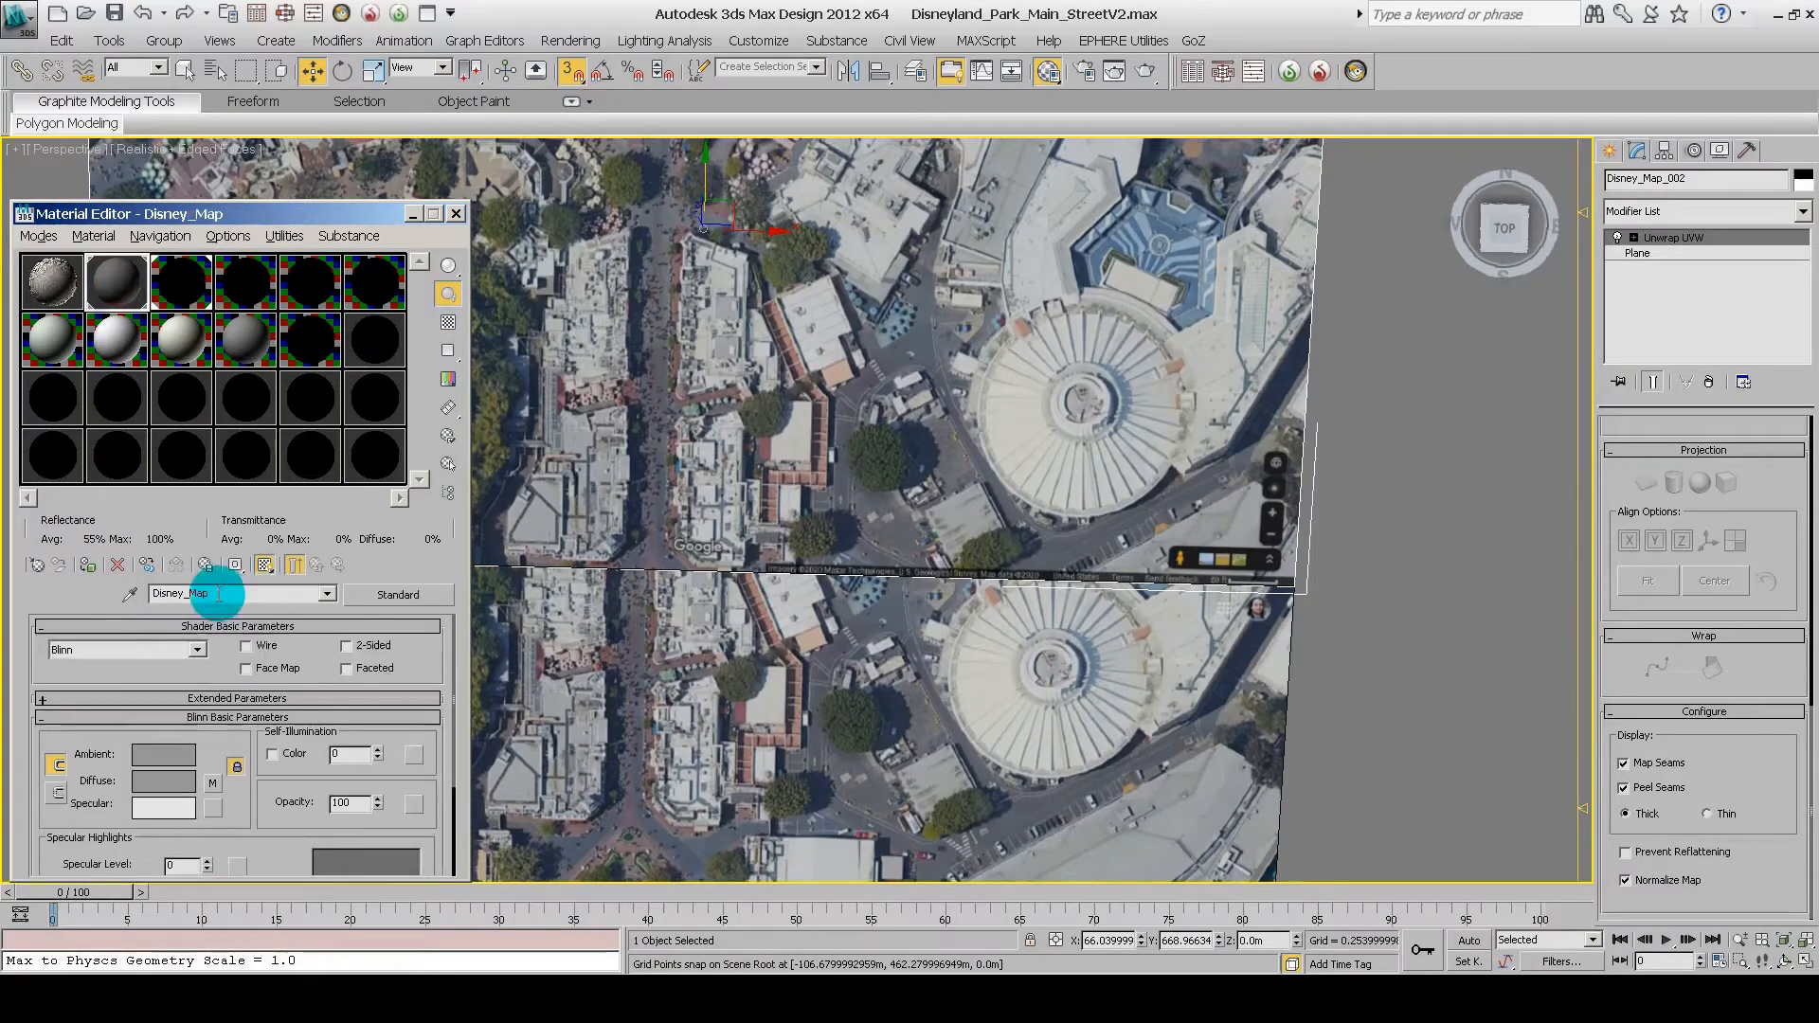
pyautogui.click(181, 281)
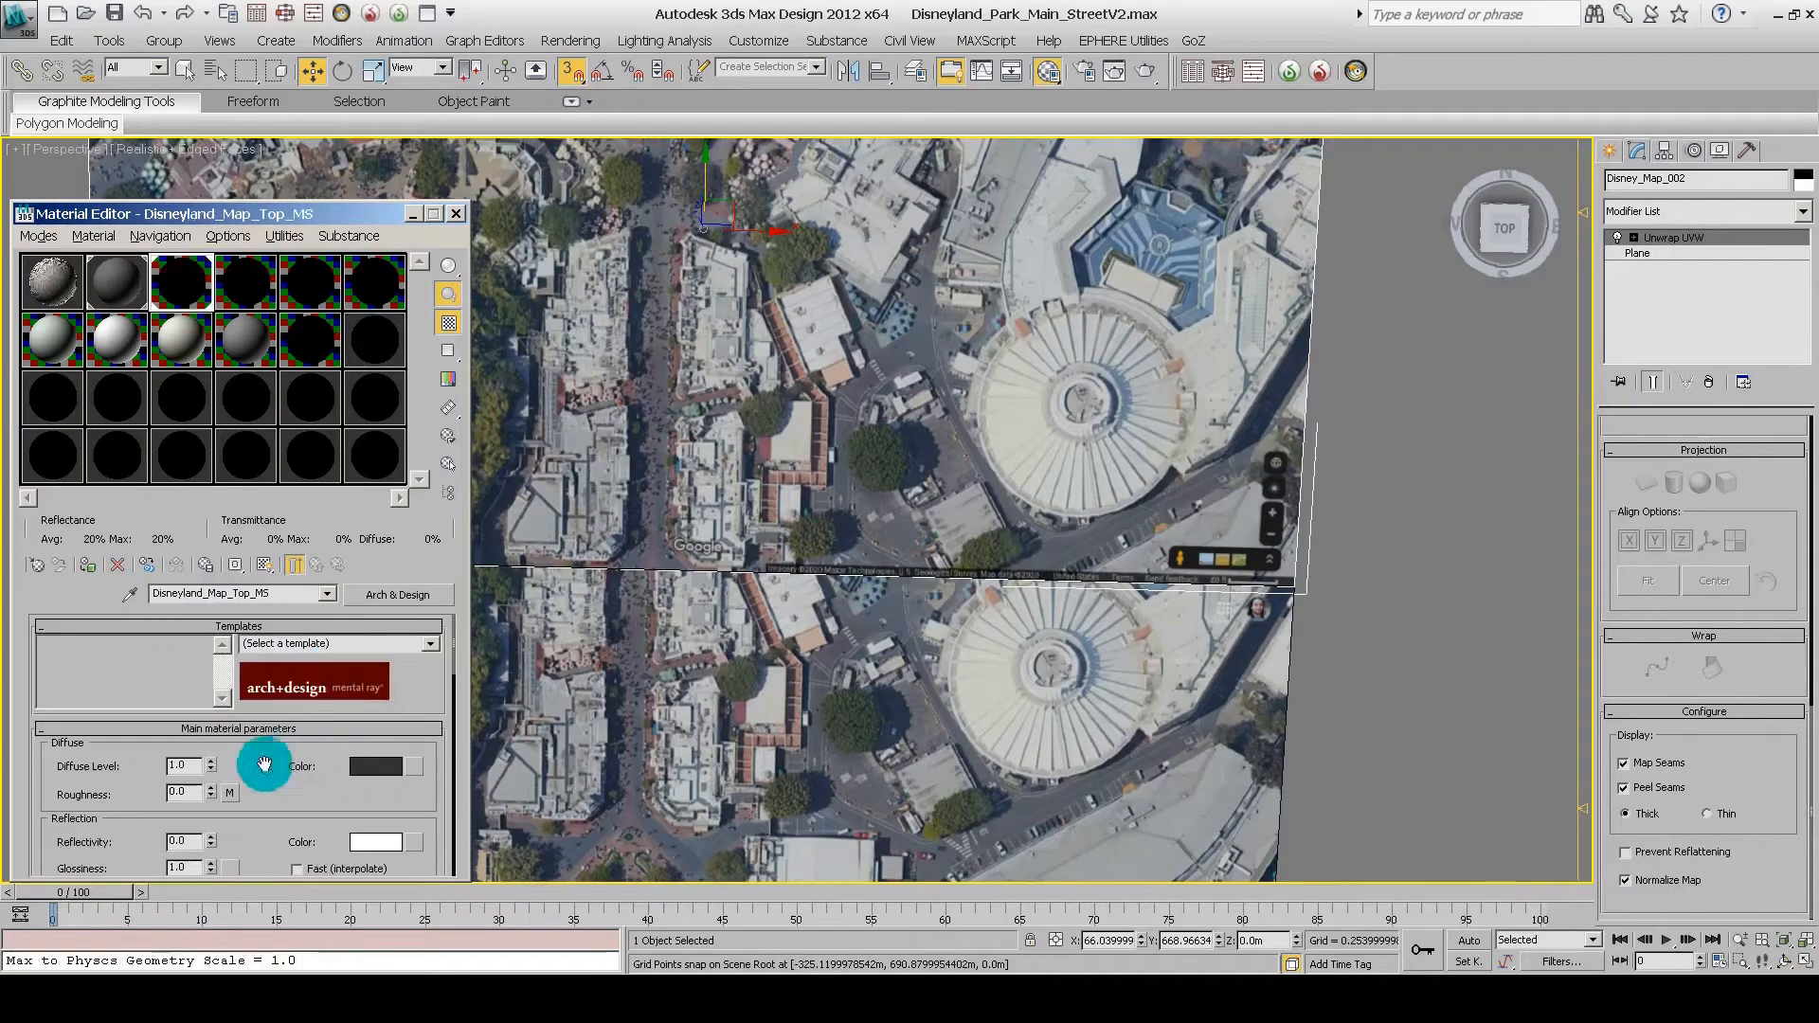
# Step: Change the material type to Standard and load the reference image as its diffuse Bitmap, shown in the viewport
pyautogui.click(397, 593)
pyautogui.click(971, 841)
pyautogui.click(212, 781)
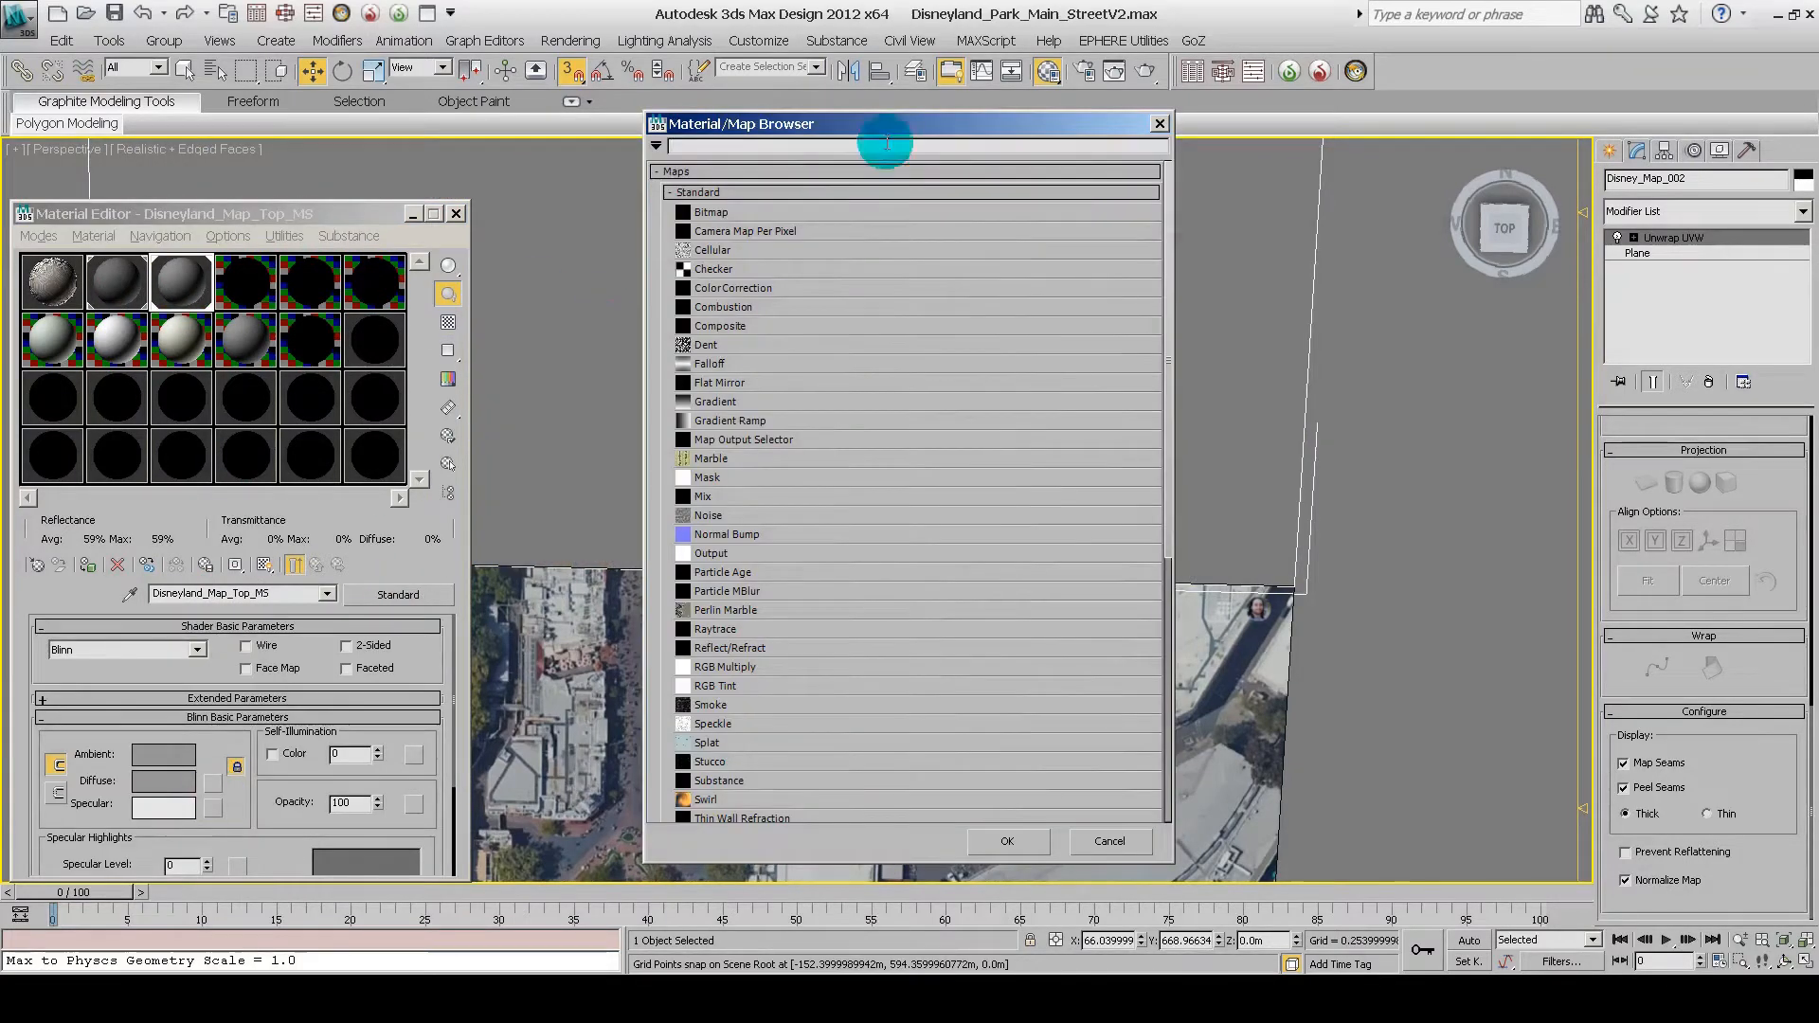
pyautogui.doubleClick(720, 212)
pyautogui.scroll(-1, 824, 327)
pyautogui.click(779, 402)
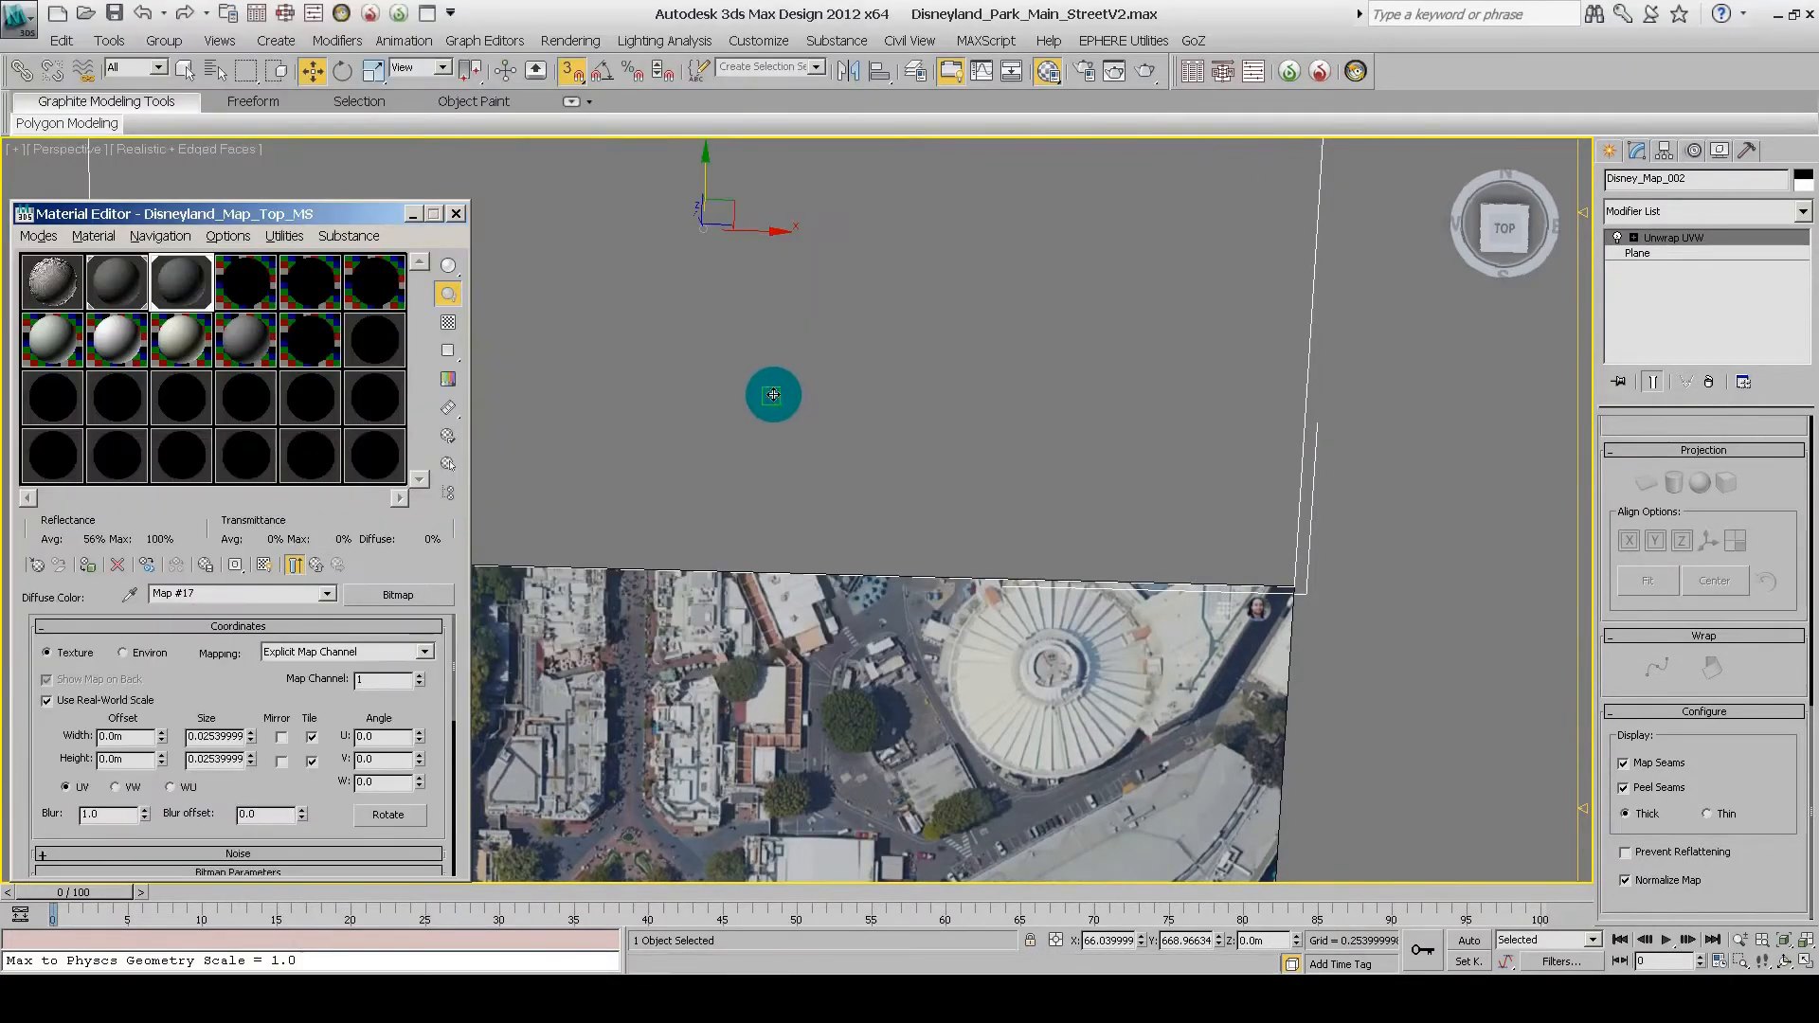
pyautogui.click(295, 564)
pyautogui.click(265, 565)
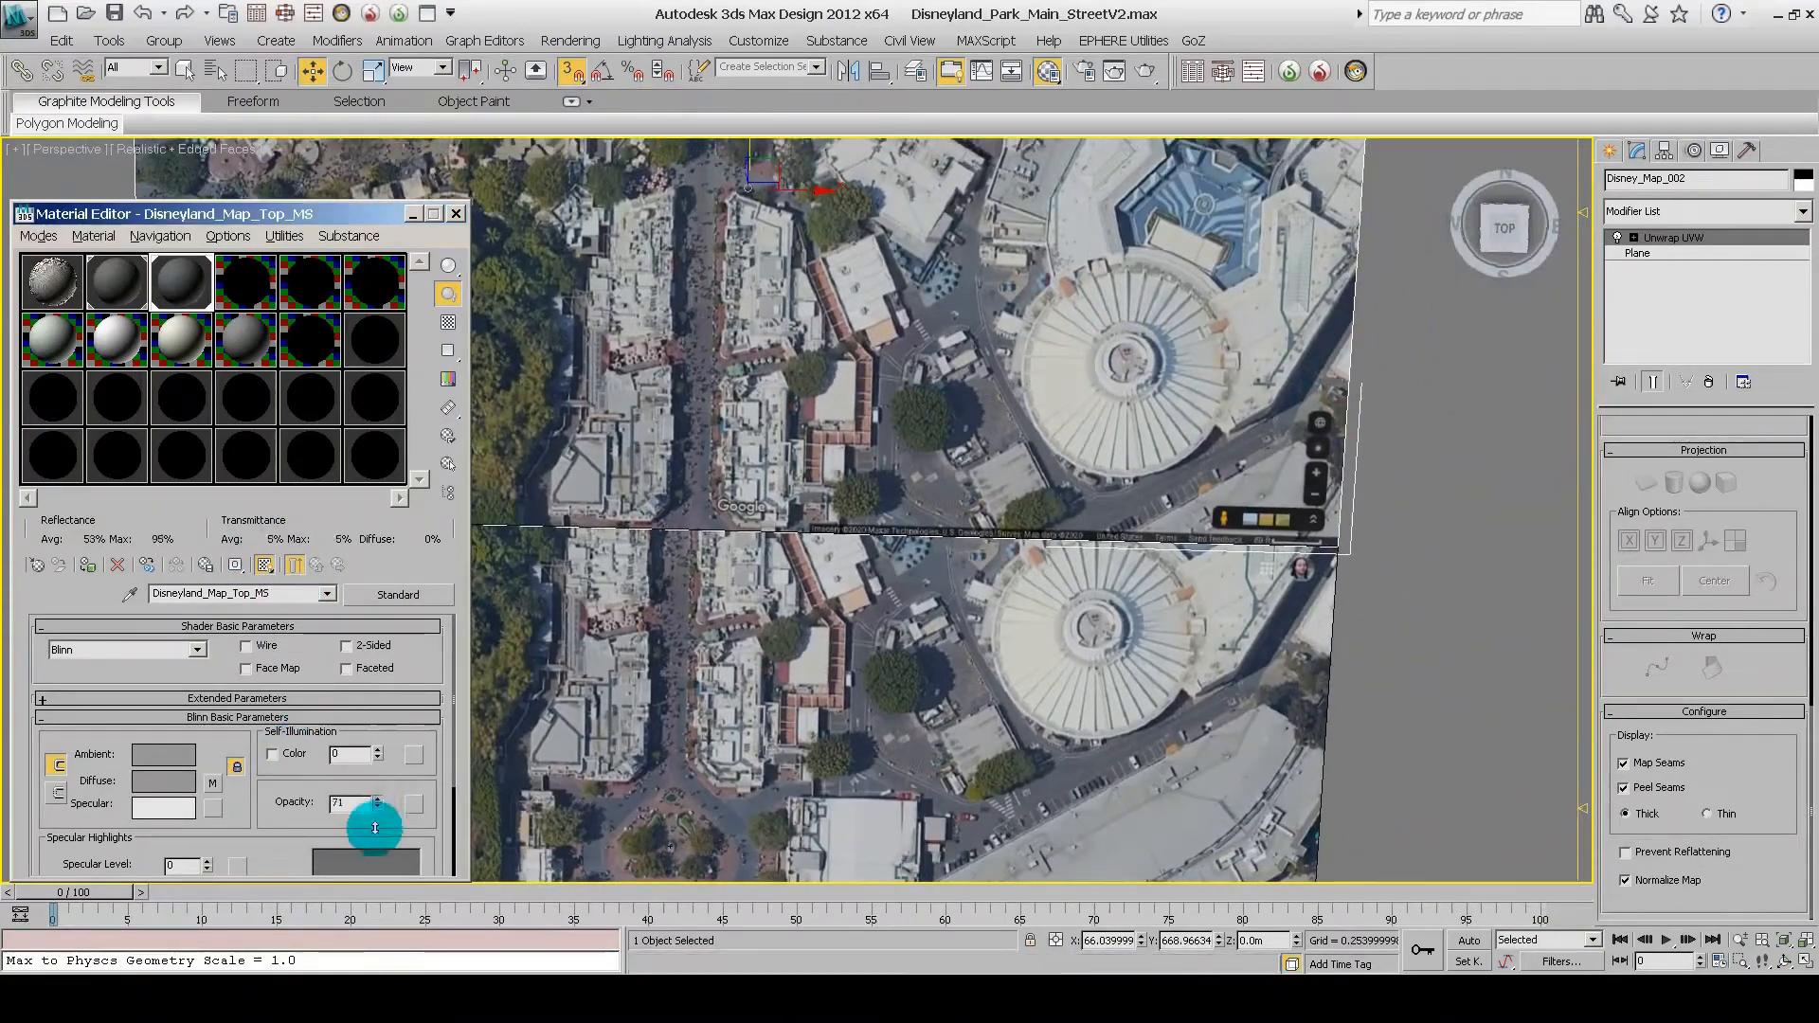
# Step: Lower the Disneyland_Map_Top_MS opacity to 49 and switch the viewport to Shaded display while shifting the cloned plane over the original
pyautogui.moveTo(375, 828); pyautogui.dragTo(373, 812)
pyautogui.moveTo(1089, 531); pyautogui.dragTo(950, 505)
pyautogui.moveTo(950, 505)
pyautogui.keyDown('alt'); pyautogui.mouseDown(button='middle')
pyautogui.moveTo(954, 528)
pyautogui.moveTo(1265, 375)
pyautogui.moveTo(737, 387)
pyautogui.moveTo(713, 444)
pyautogui.mouseUp(button='middle'); pyautogui.keyUp('alt')
pyautogui.click(171, 150)
pyautogui.click(264, 182)
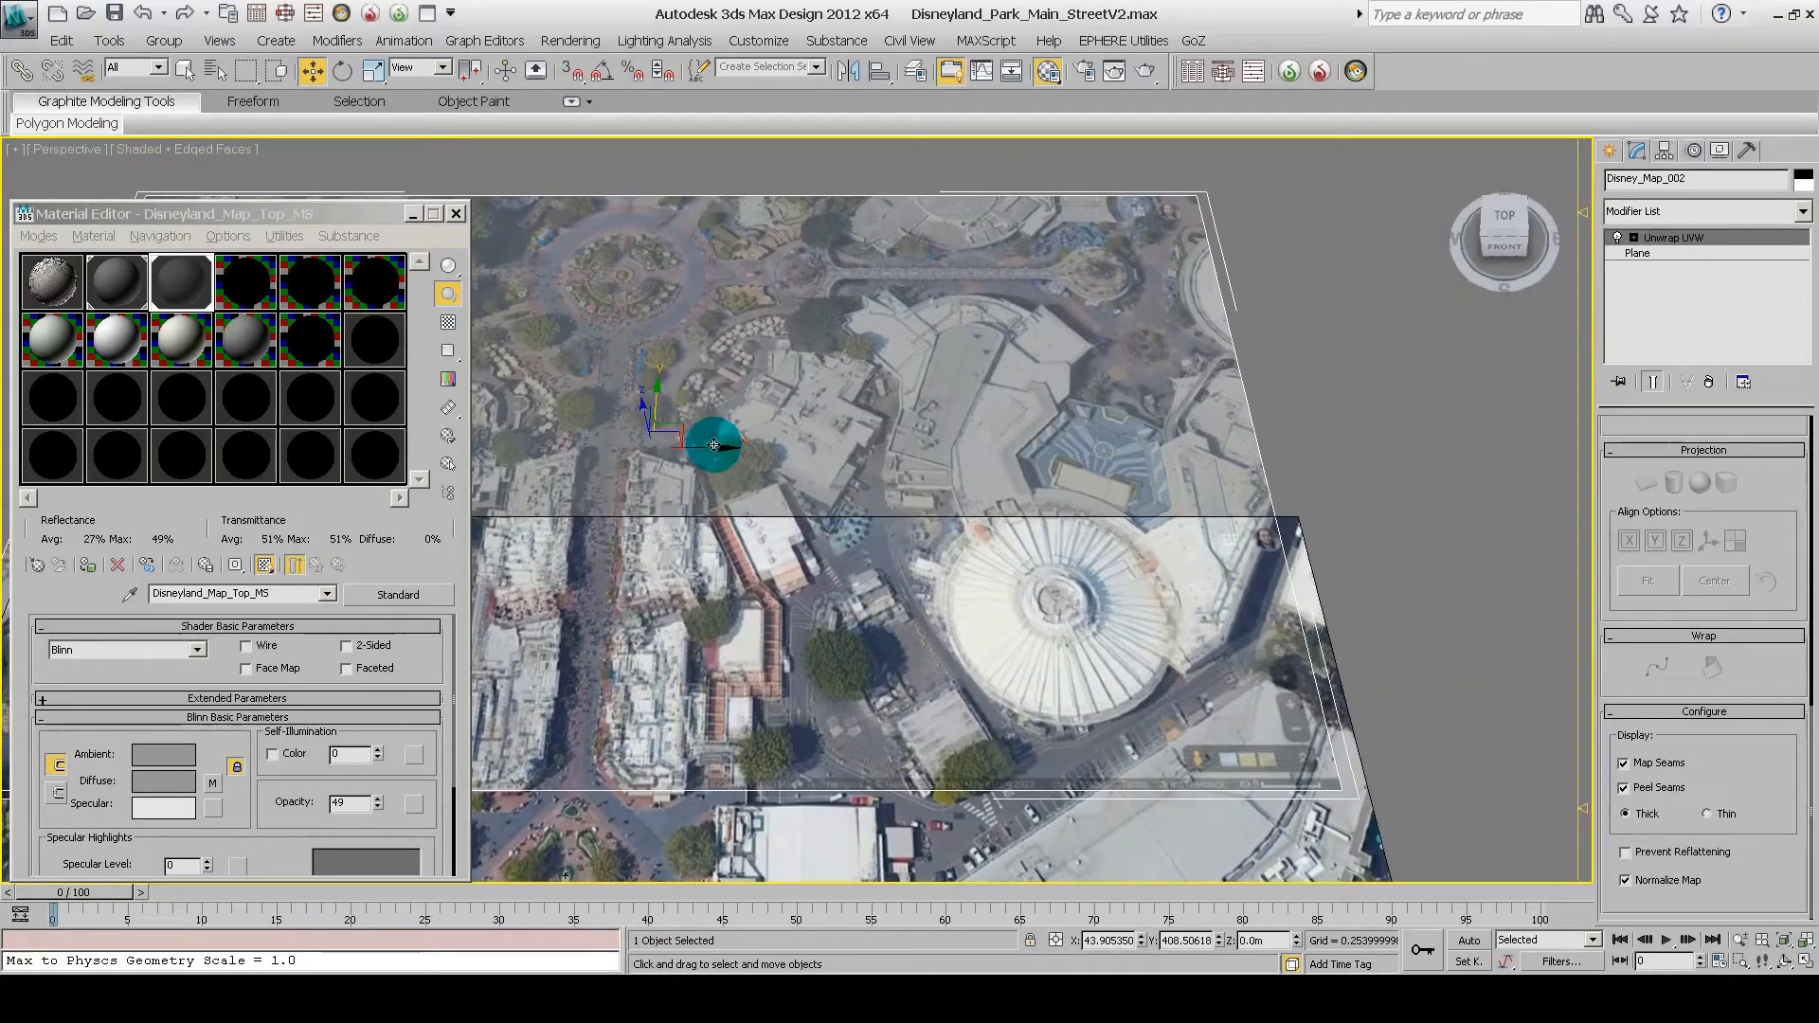
# Step: Align the cloned plane's buildings and streets with the original map and restore the material's opacity to 100
pyautogui.keyDown('alt'); pyautogui.moveTo(760, 345); pyautogui.dragTo(795, 426, button='middle'); pyautogui.keyUp('alt')
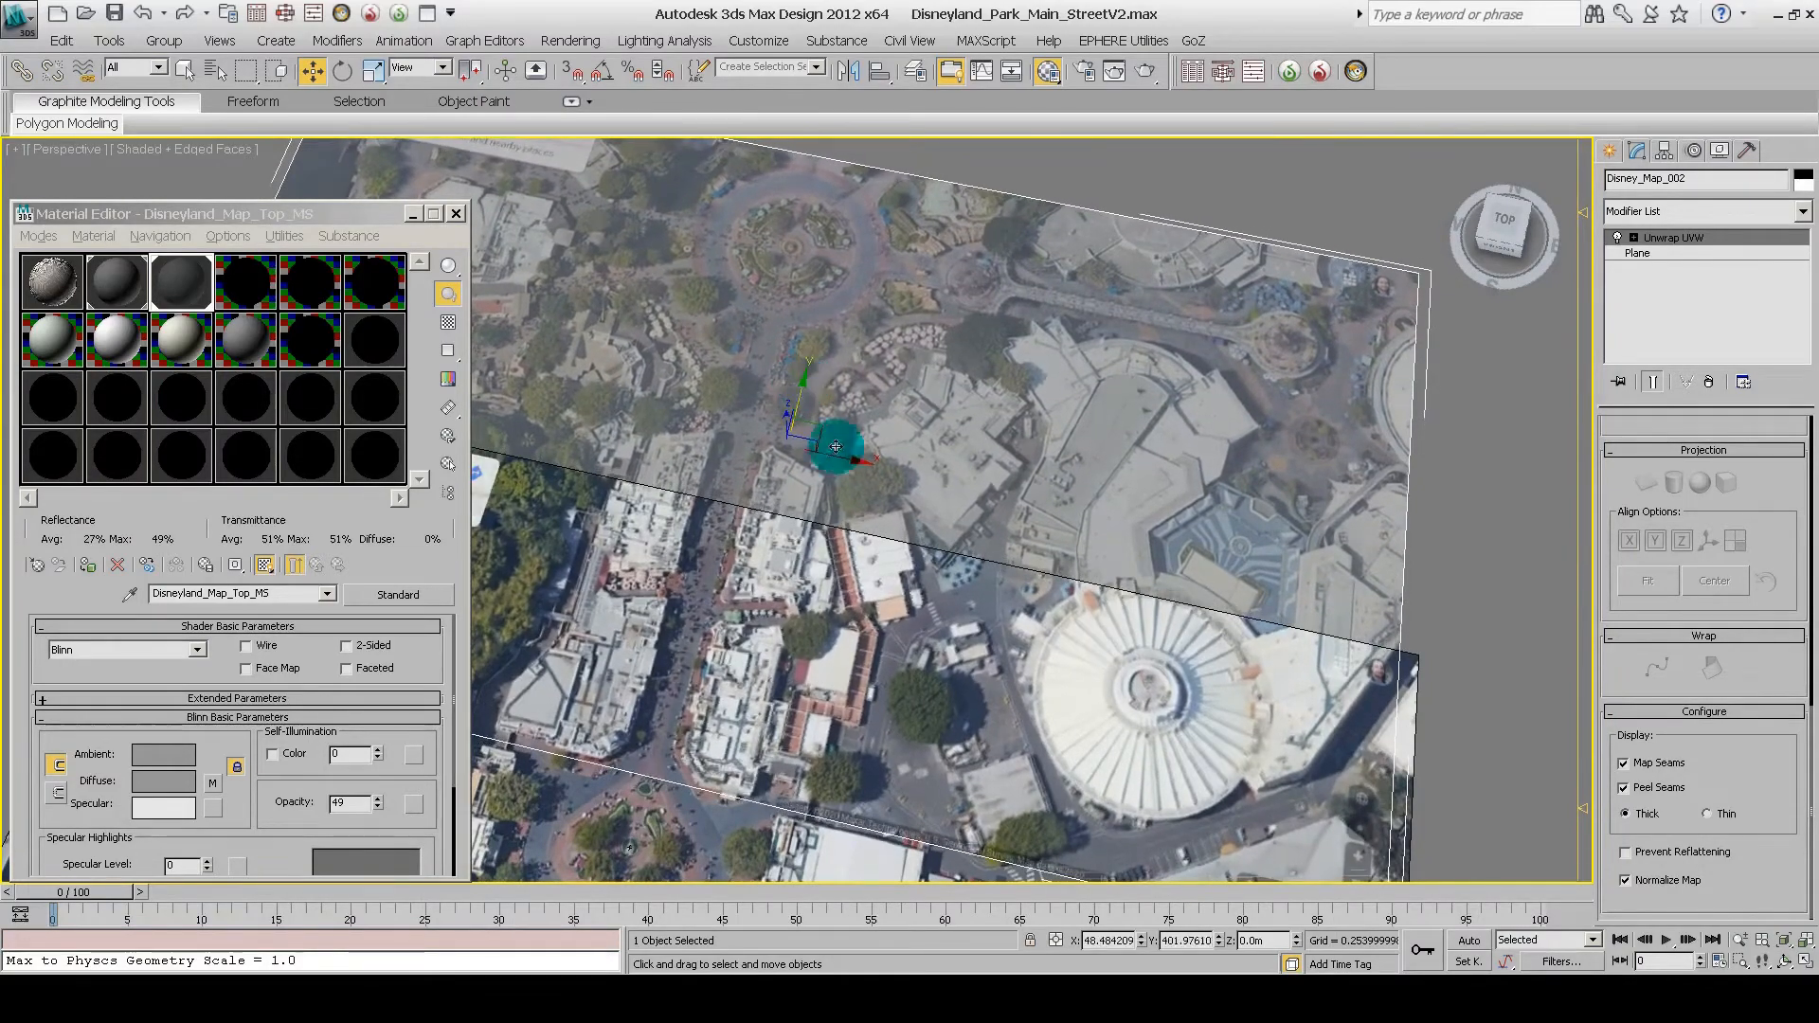
pyautogui.keyDown('alt'); pyautogui.moveTo(839, 458); pyautogui.dragTo(210, 320, button='middle'); pyautogui.keyUp('alt')
pyautogui.moveTo(386, 758); pyautogui.dragTo(386, 730)
pyautogui.keyDown('alt'); pyautogui.moveTo(663, 530); pyautogui.dragTo(969, 354, button='middle'); pyautogui.keyUp('alt')
# Step: Select the Person box by name and frame it against the hub fountain
pyautogui.press('h')
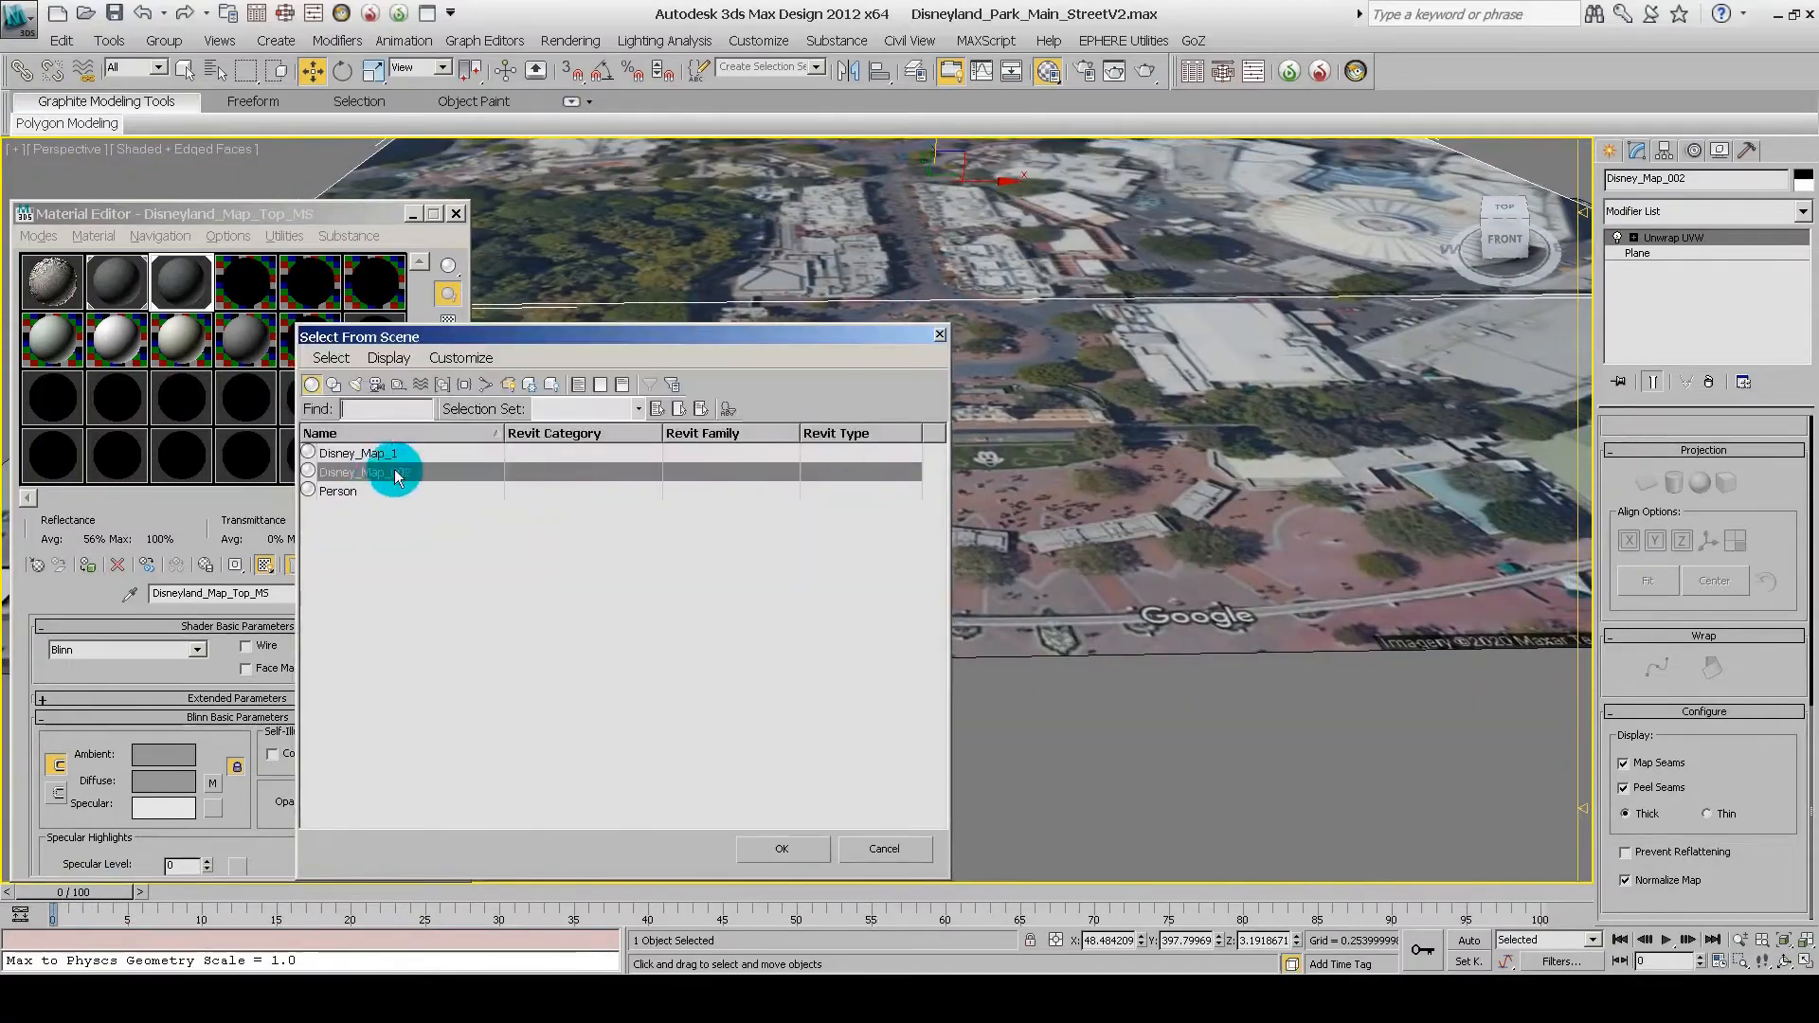
pyautogui.doubleClick(394, 469)
pyautogui.press('z')
pyautogui.scroll(-5, 1015, 335)
pyautogui.scroll(-3, 1015, 334)
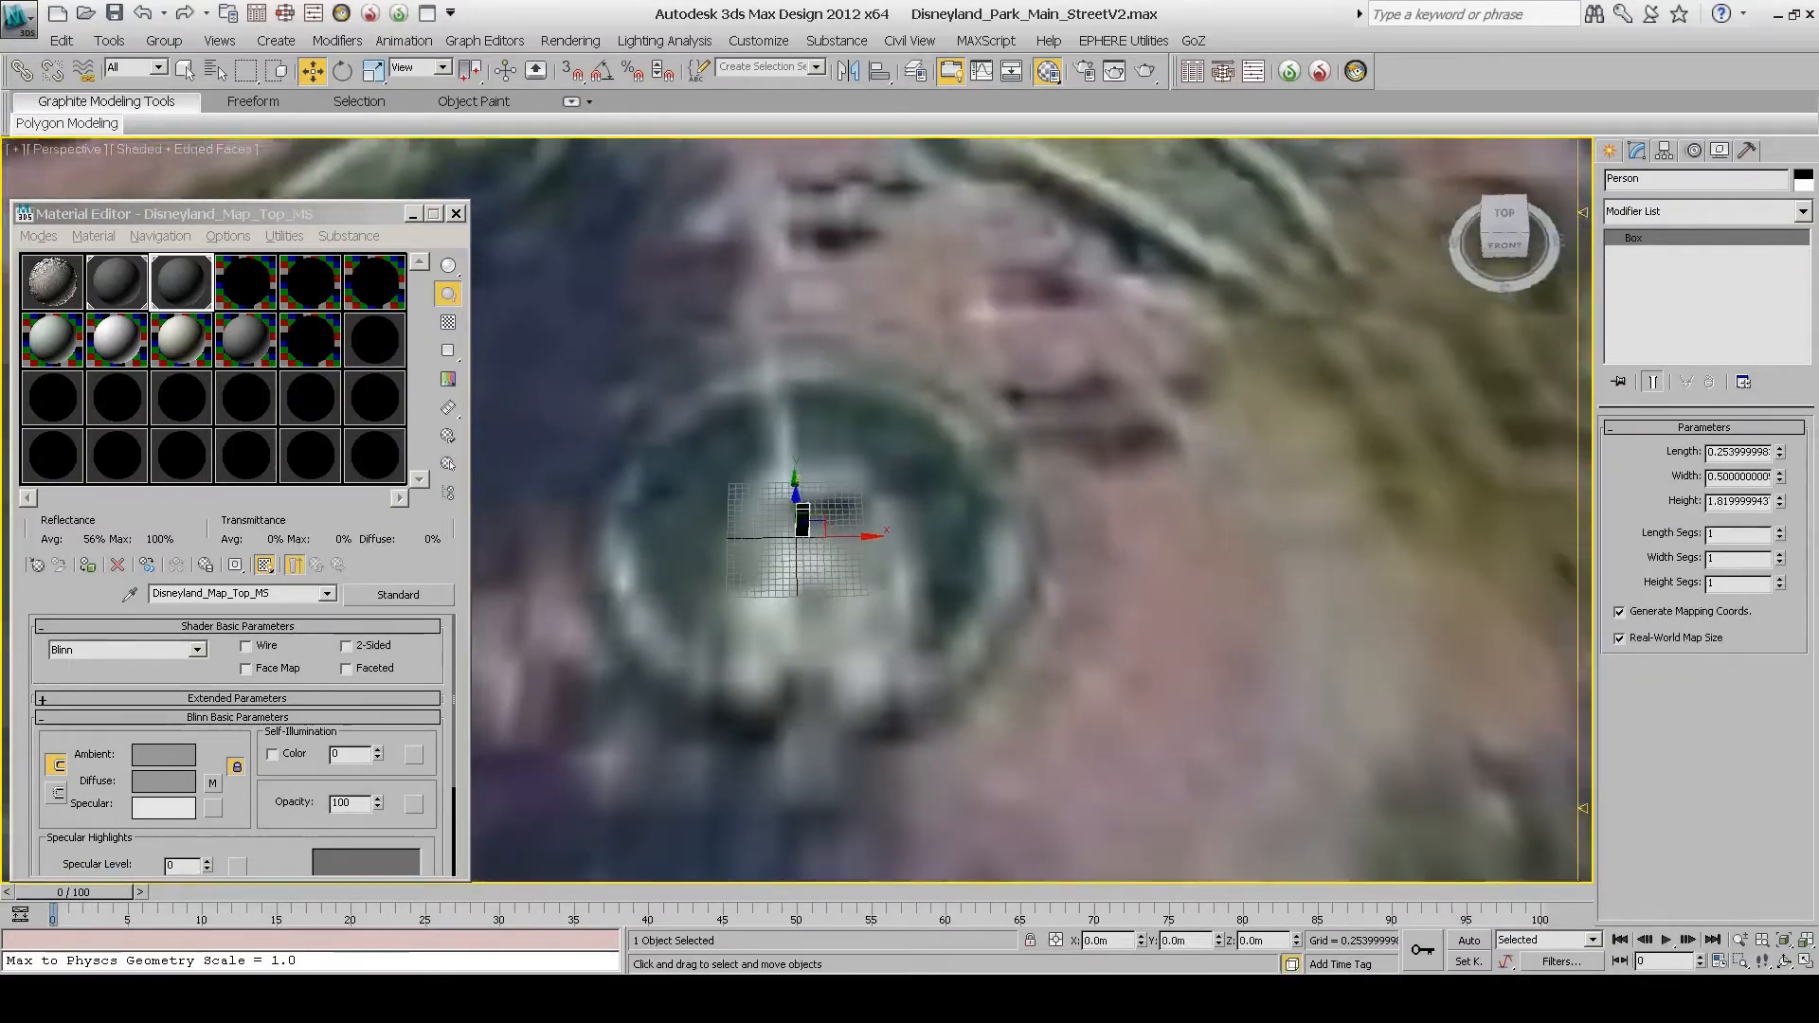
# Step: Examine the map from the hub to the train station and entrance plaza for buildings to block out
pyautogui.keyDown('alt'); pyautogui.moveTo(1002, 297); pyautogui.dragTo(893, 617, button='middle'); pyautogui.keyUp('alt')
pyautogui.scroll(-2, 966, 406)
pyautogui.scroll(5, 966, 407)
pyautogui.scroll(-4, 934, 500)
pyautogui.moveTo(934, 500); pyautogui.dragTo(1076, 735, button='middle')
pyautogui.scroll(3, 1096, 451)
pyautogui.scroll(4, 1056, 640)
pyautogui.scroll(-4, 1056, 640)
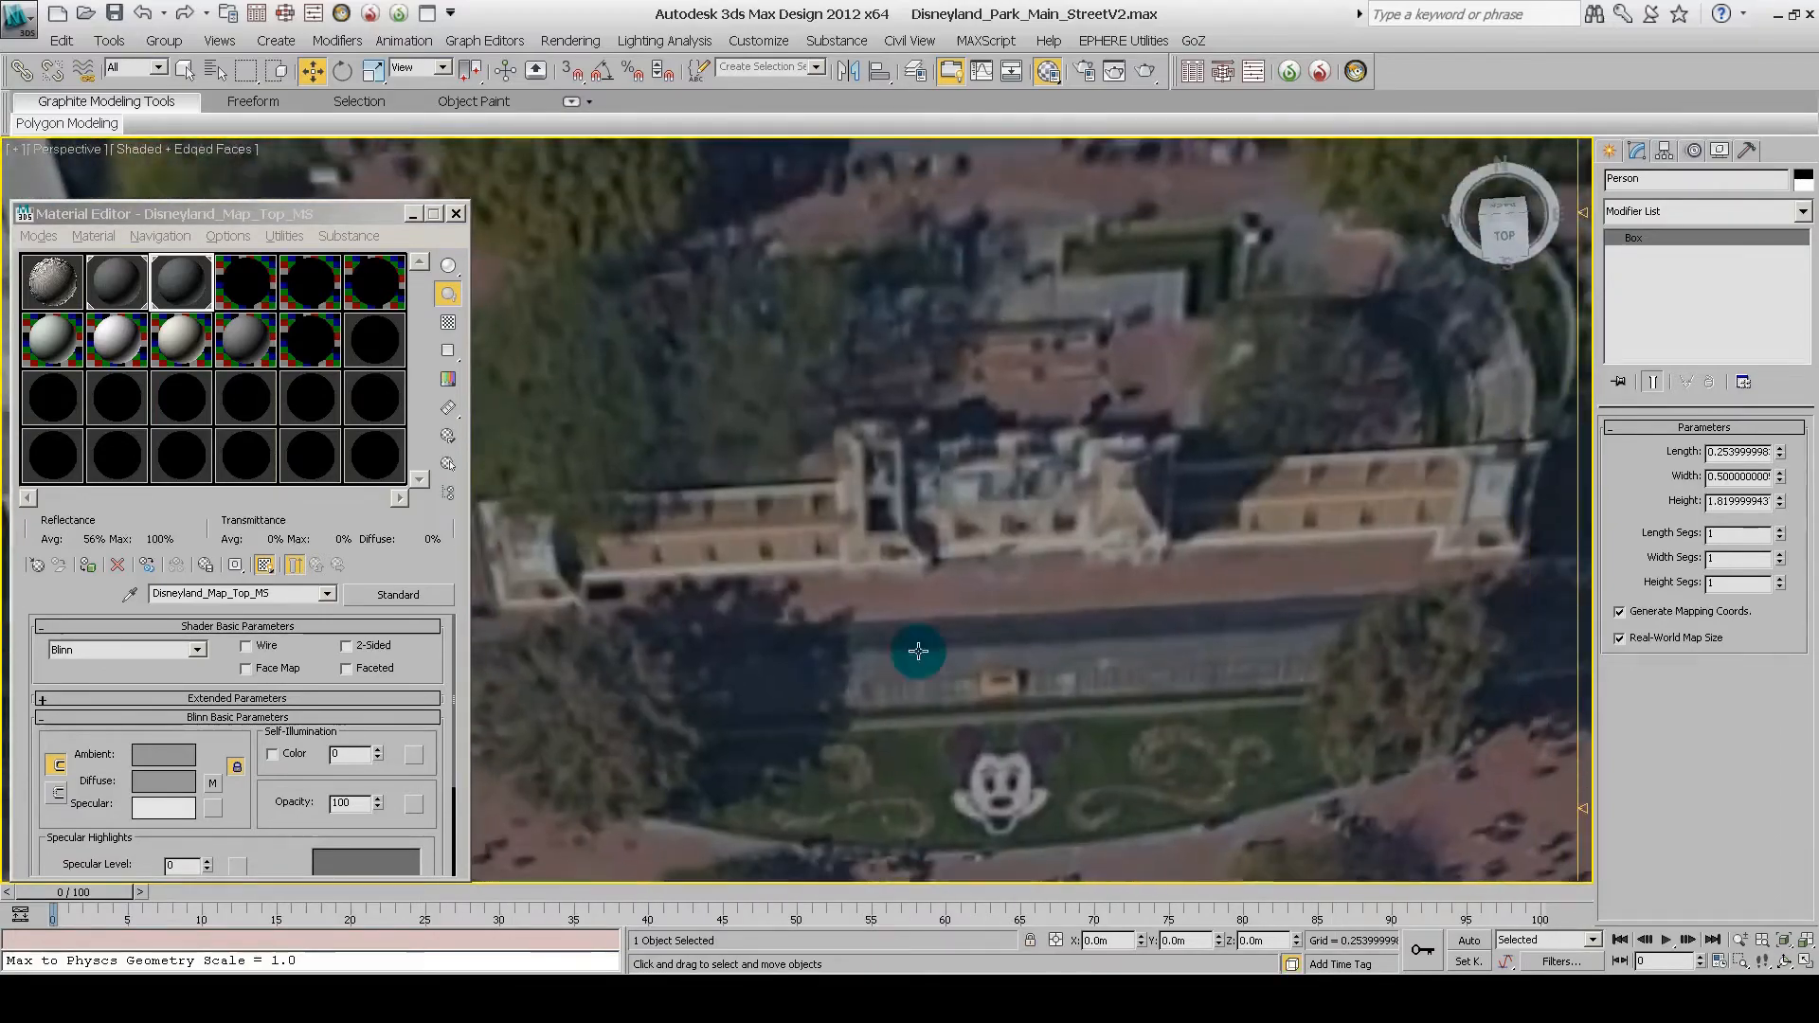
# Step: Draw a plane over the long white building in the entrance plaza
pyautogui.scroll(2, 942, 613)
pyautogui.moveTo(942, 612); pyautogui.dragTo(1031, 601, button='middle')
pyautogui.scroll(4, 1031, 600)
pyautogui.click(1608, 150)
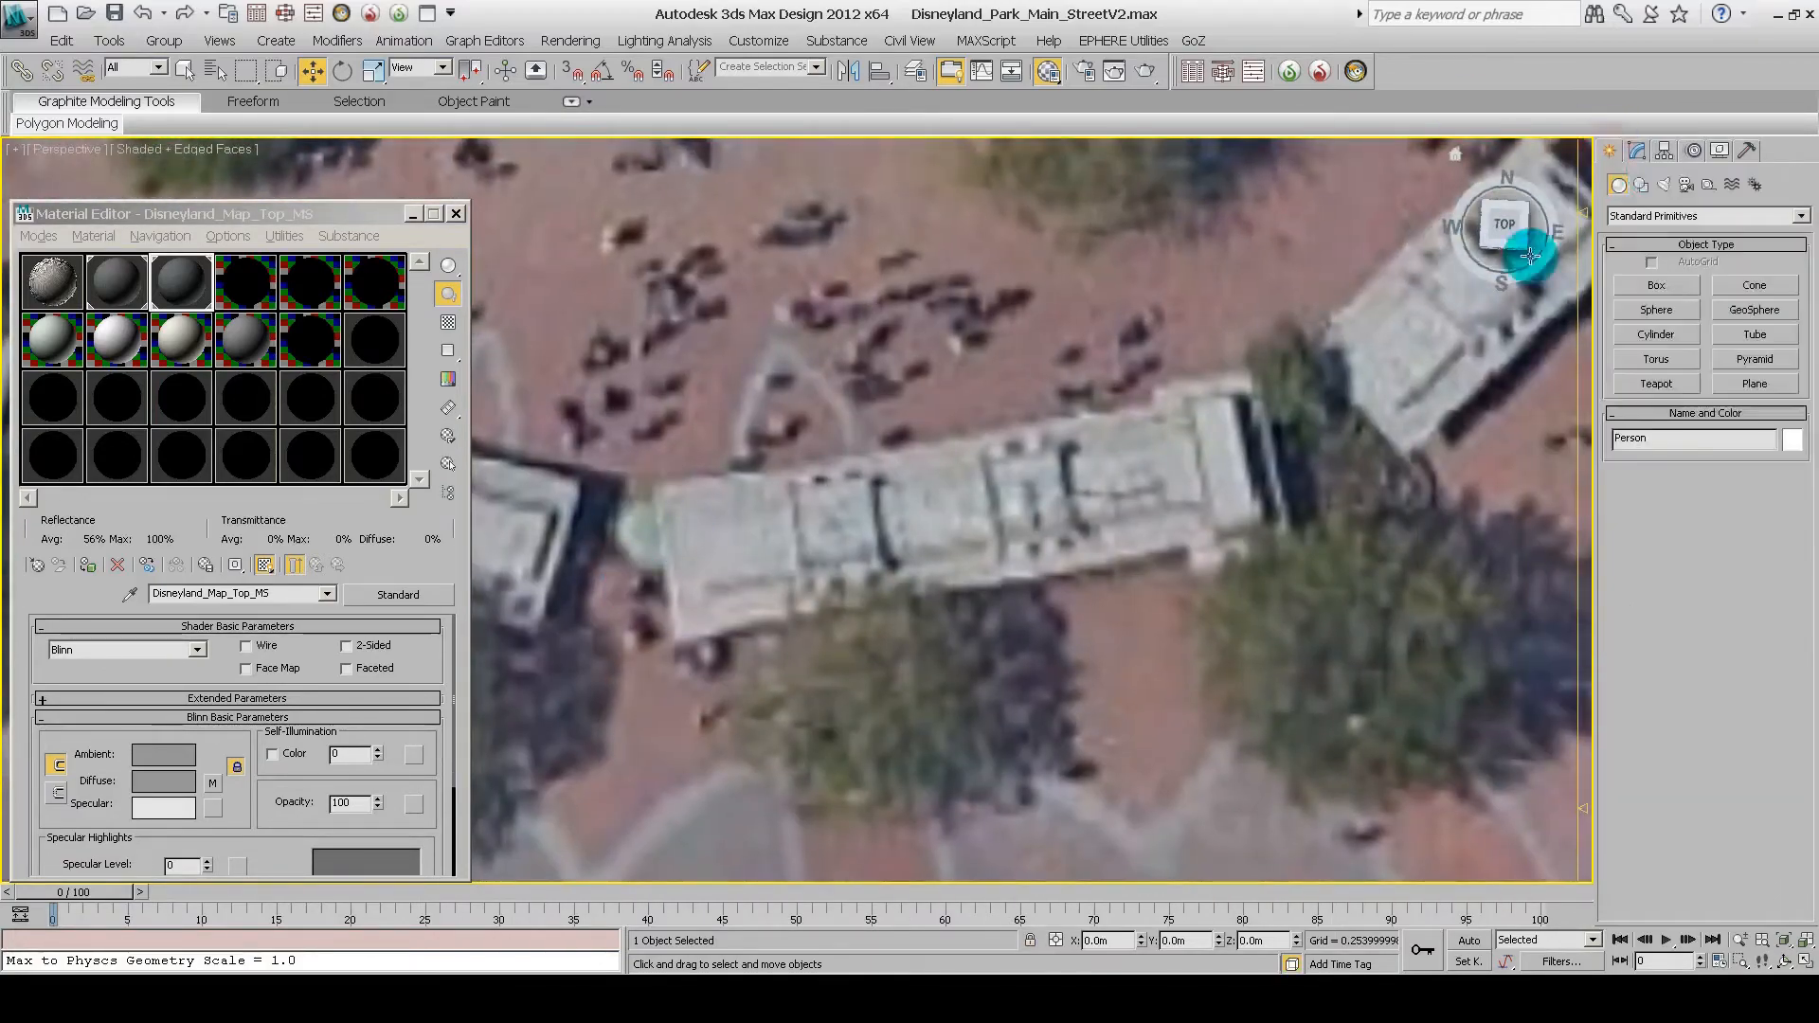
pyautogui.moveTo(650, 487); pyautogui.dragTo(1149, 643)
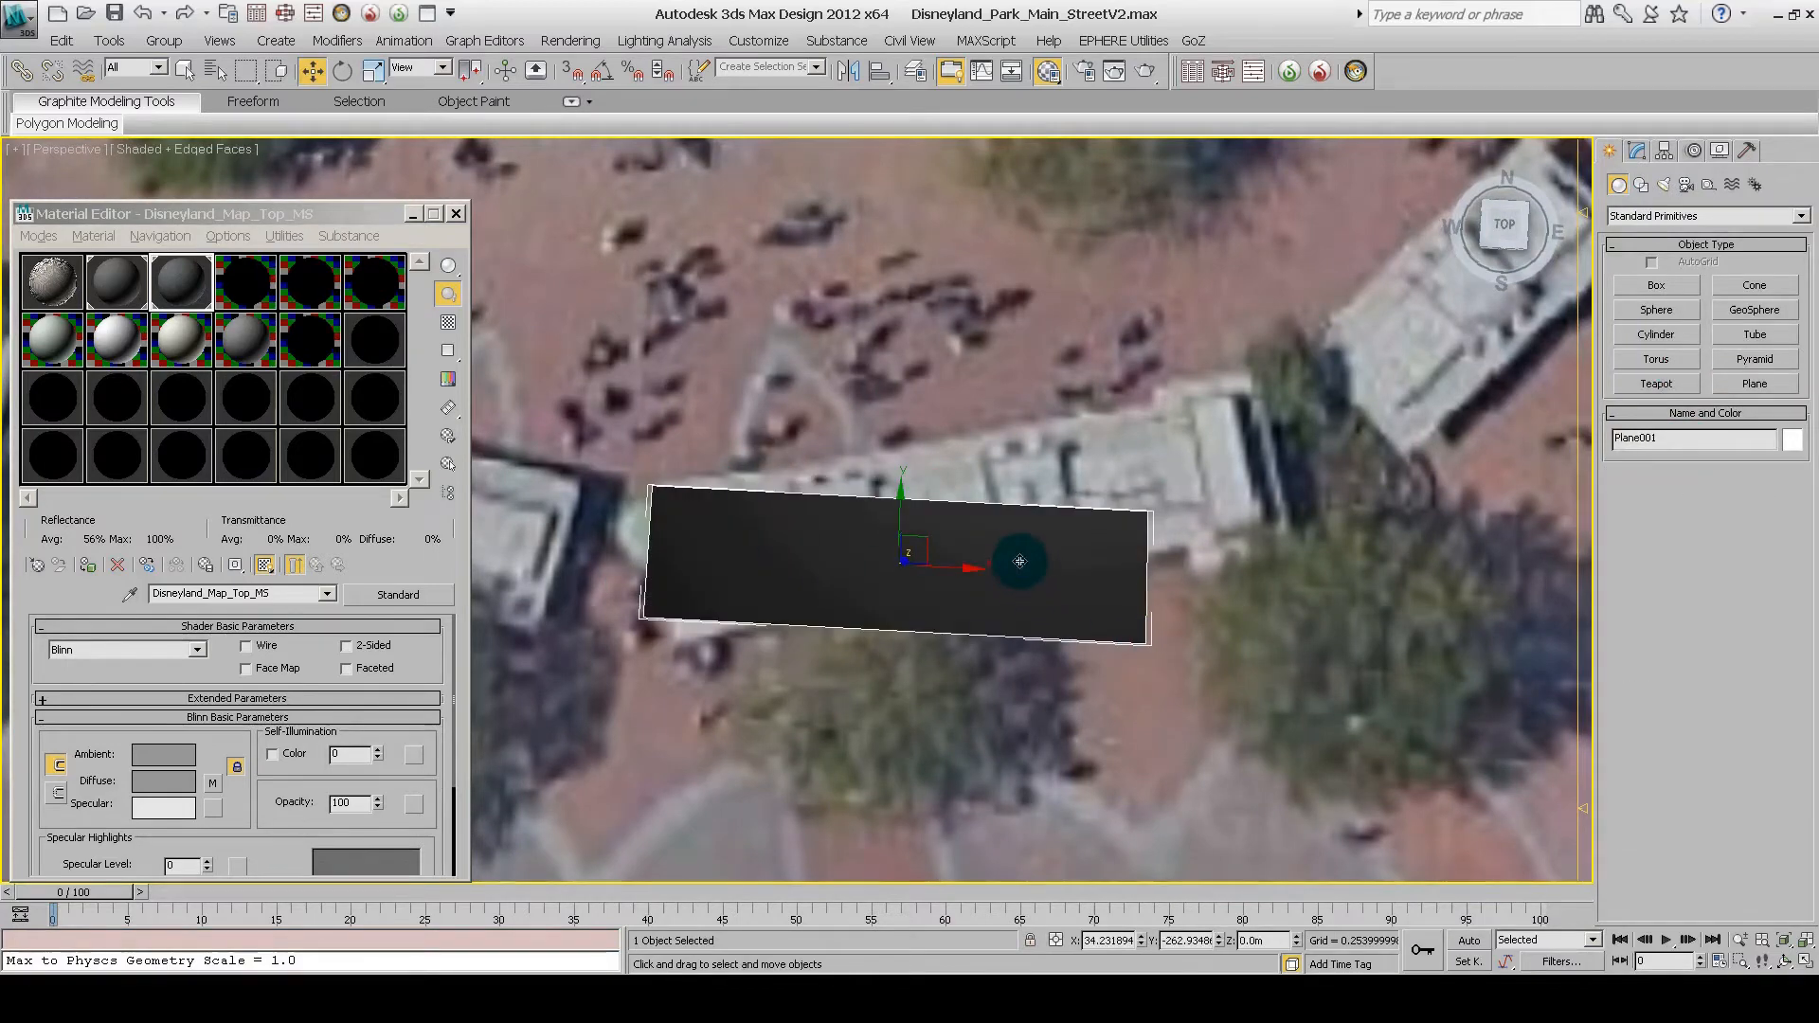
pyautogui.rightClick(1019, 563)
pyautogui.click(1260, 814)
# Step: Add an Edit Poly modifier to the new plane and move its corner vertices onto the building's footprint
pyautogui.click(1801, 214)
pyautogui.click(1640, 292)
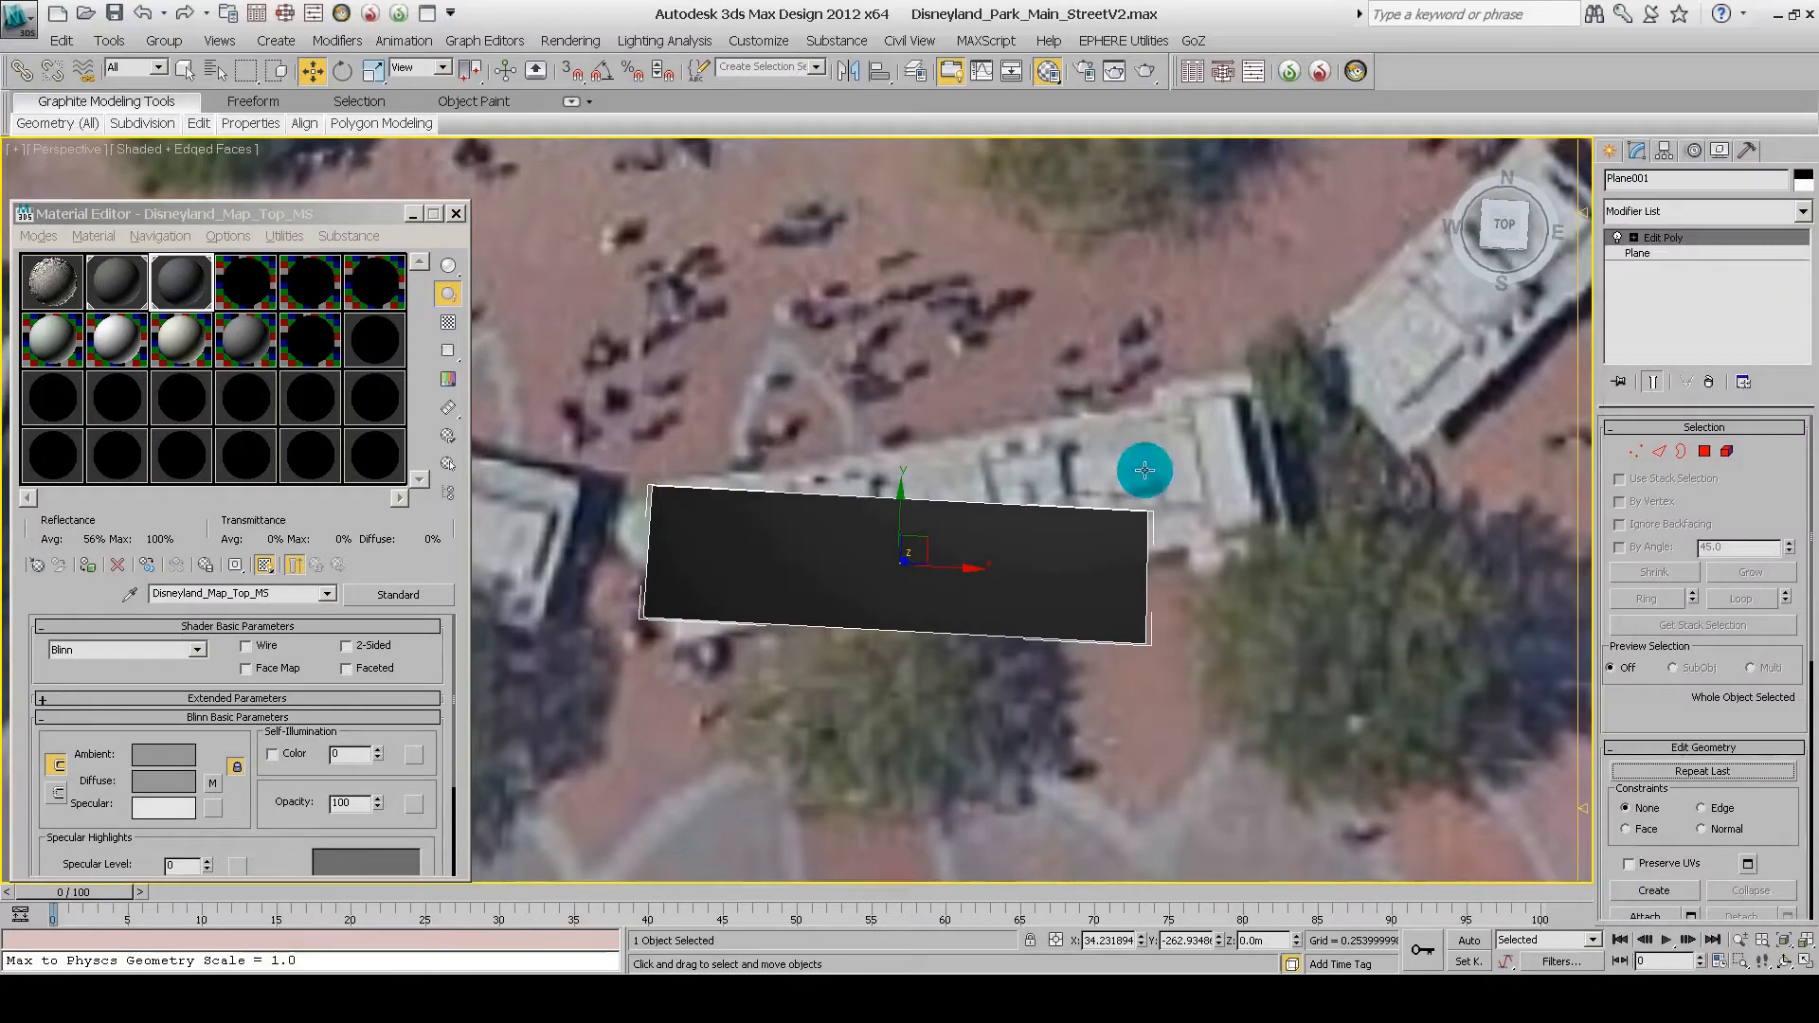
pyautogui.moveTo(1149, 512); pyautogui.dragTo(1268, 372)
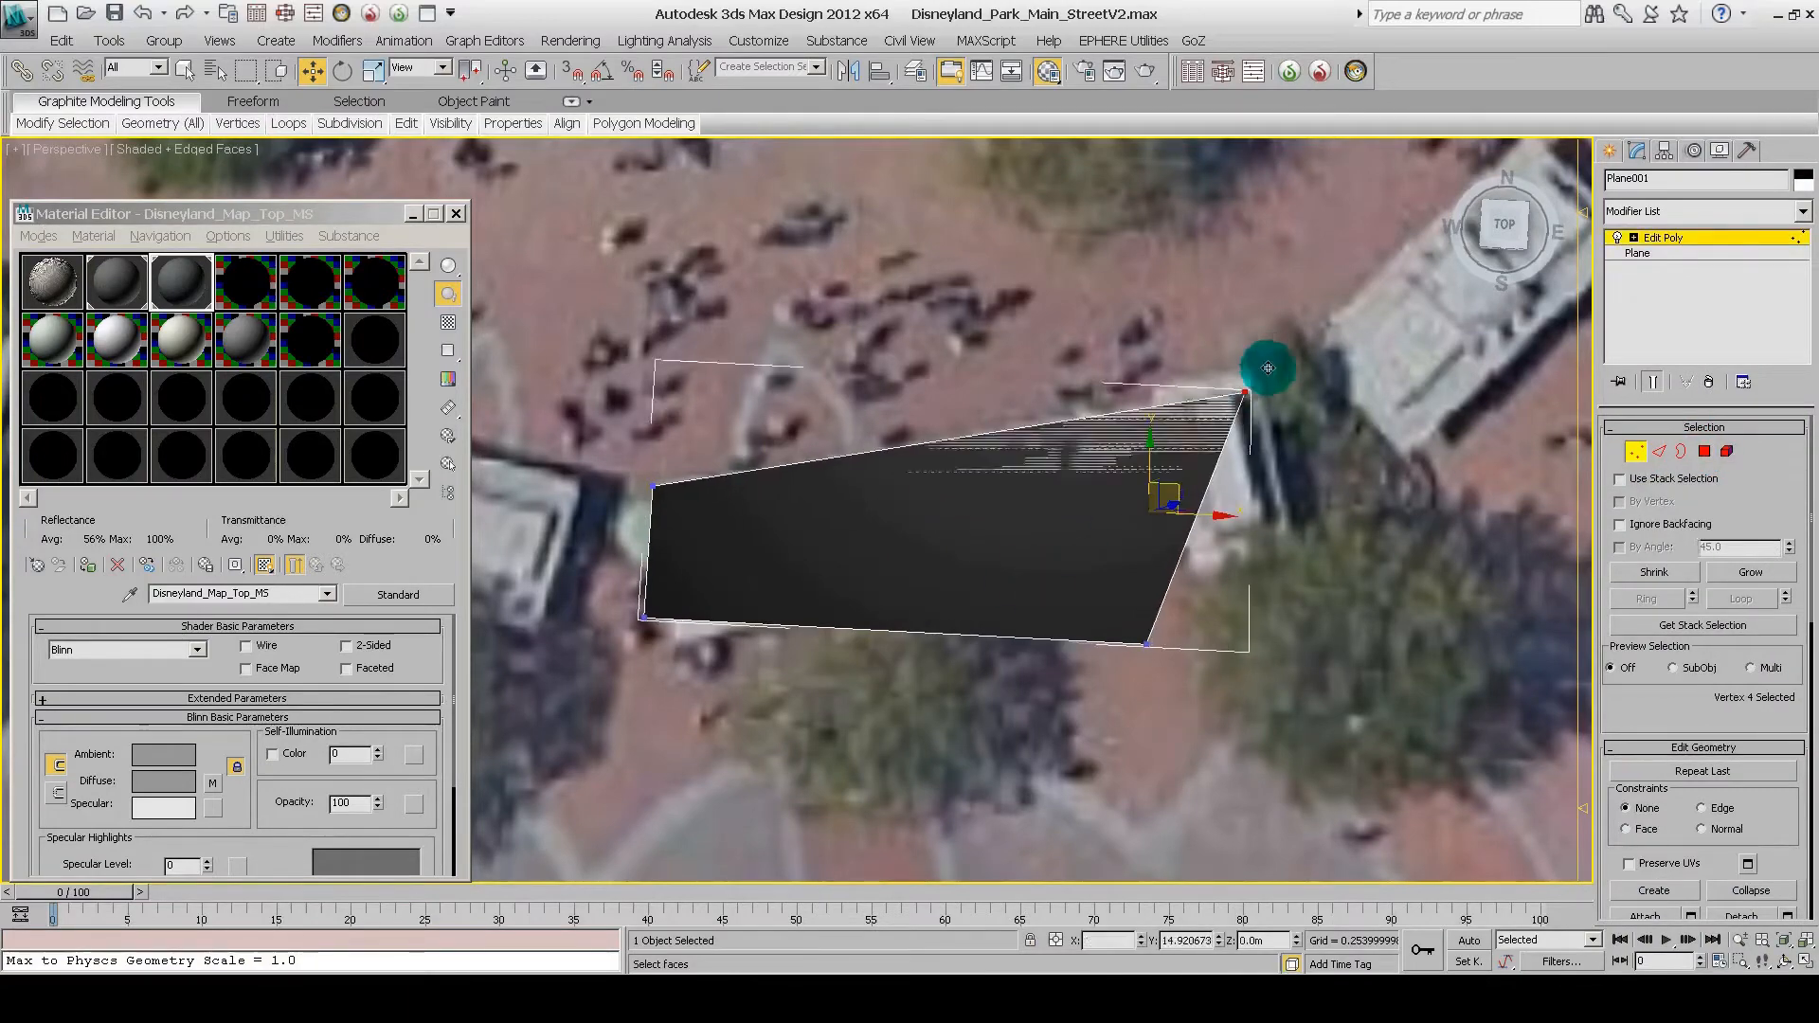
pyautogui.moveTo(702, 608); pyautogui.dragTo(941, 528, button='middle')
# Step: Extrude the footprint polygon upward into a building block
pyautogui.press('4')
pyautogui.click(954, 540)
pyautogui.rightClick(942, 528)
pyautogui.click(873, 590)
pyautogui.moveTo(934, 531); pyautogui.dragTo(1044, 268)
pyautogui.keyDown('alt'); pyautogui.moveTo(992, 378); pyautogui.dragTo(958, 516, button='middle'); pyautogui.keyUp('alt')
pyautogui.press('w')
pyautogui.keyDown('alt'); pyautogui.moveTo(1099, 447); pyautogui.dragTo(1012, 535, button='middle'); pyautogui.keyUp('alt')
pyautogui.click(1705, 452)
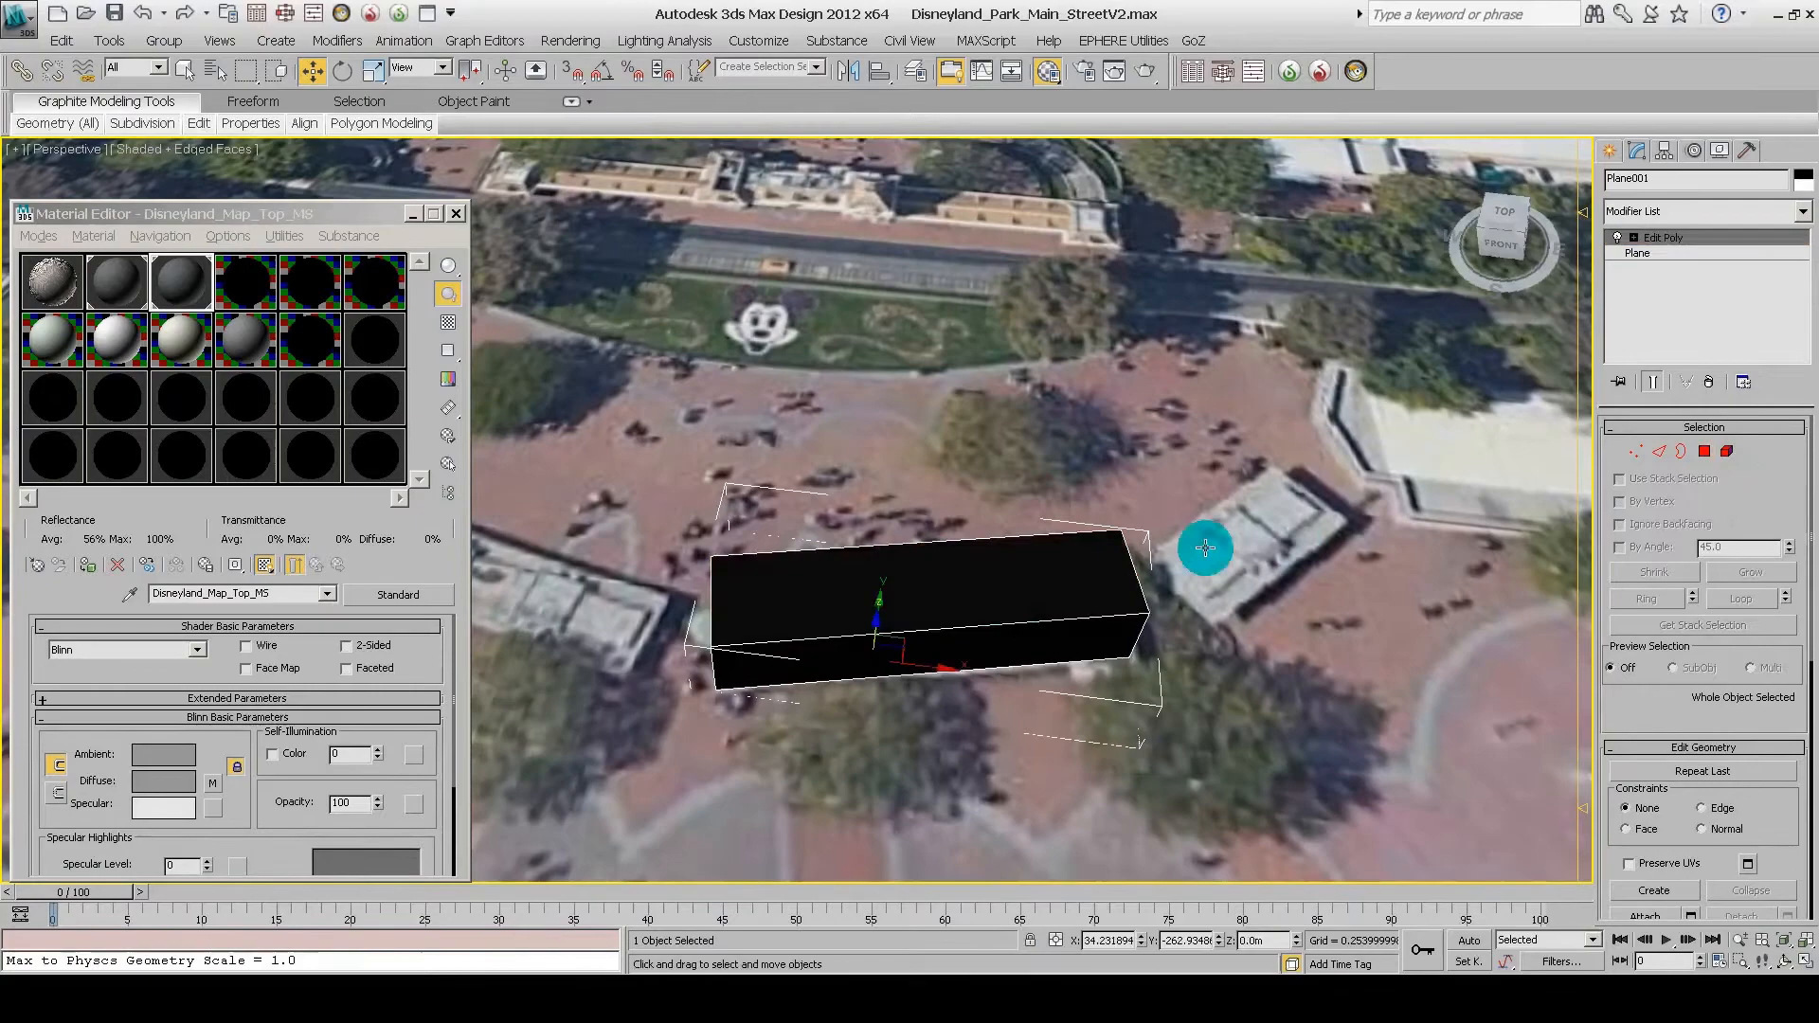
# Step: Clone the block onto the neighbouring plaza building and rotate the copy to follow that building's direction
pyautogui.keyDown('alt'); pyautogui.moveTo(1206, 540); pyautogui.dragTo(1177, 604, button='middle'); pyautogui.keyUp('alt')
pyautogui.keyDown('shift'); pyautogui.moveTo(1145, 583); pyautogui.dragTo(671, 512); pyautogui.keyUp('shift')
pyautogui.click(918, 600)
pyautogui.moveTo(918, 600)
pyautogui.keyDown('alt'); pyautogui.mouseDown(button='middle')
pyautogui.moveTo(1153, 515)
pyautogui.moveTo(1118, 479)
pyautogui.mouseUp(button='middle'); pyautogui.keyUp('alt')
pyautogui.press('e')
pyautogui.moveTo(1016, 715)
pyautogui.mouseDown()
pyautogui.moveTo(993, 757)
pyautogui.moveTo(1004, 739)
pyautogui.mouseUp()
pyautogui.moveTo(1004, 739)
pyautogui.keyDown('alt'); pyautogui.mouseDown(button='middle')
pyautogui.moveTo(1076, 556)
pyautogui.moveTo(1077, 499)
pyautogui.moveTo(1230, 418)
pyautogui.moveTo(1116, 491)
pyautogui.mouseUp(button='middle'); pyautogui.keyUp('alt')
# Step: Make the cloned block see-through, fit its end vertices to the building below, and restore its solid display
pyautogui.rightClick(950, 706)
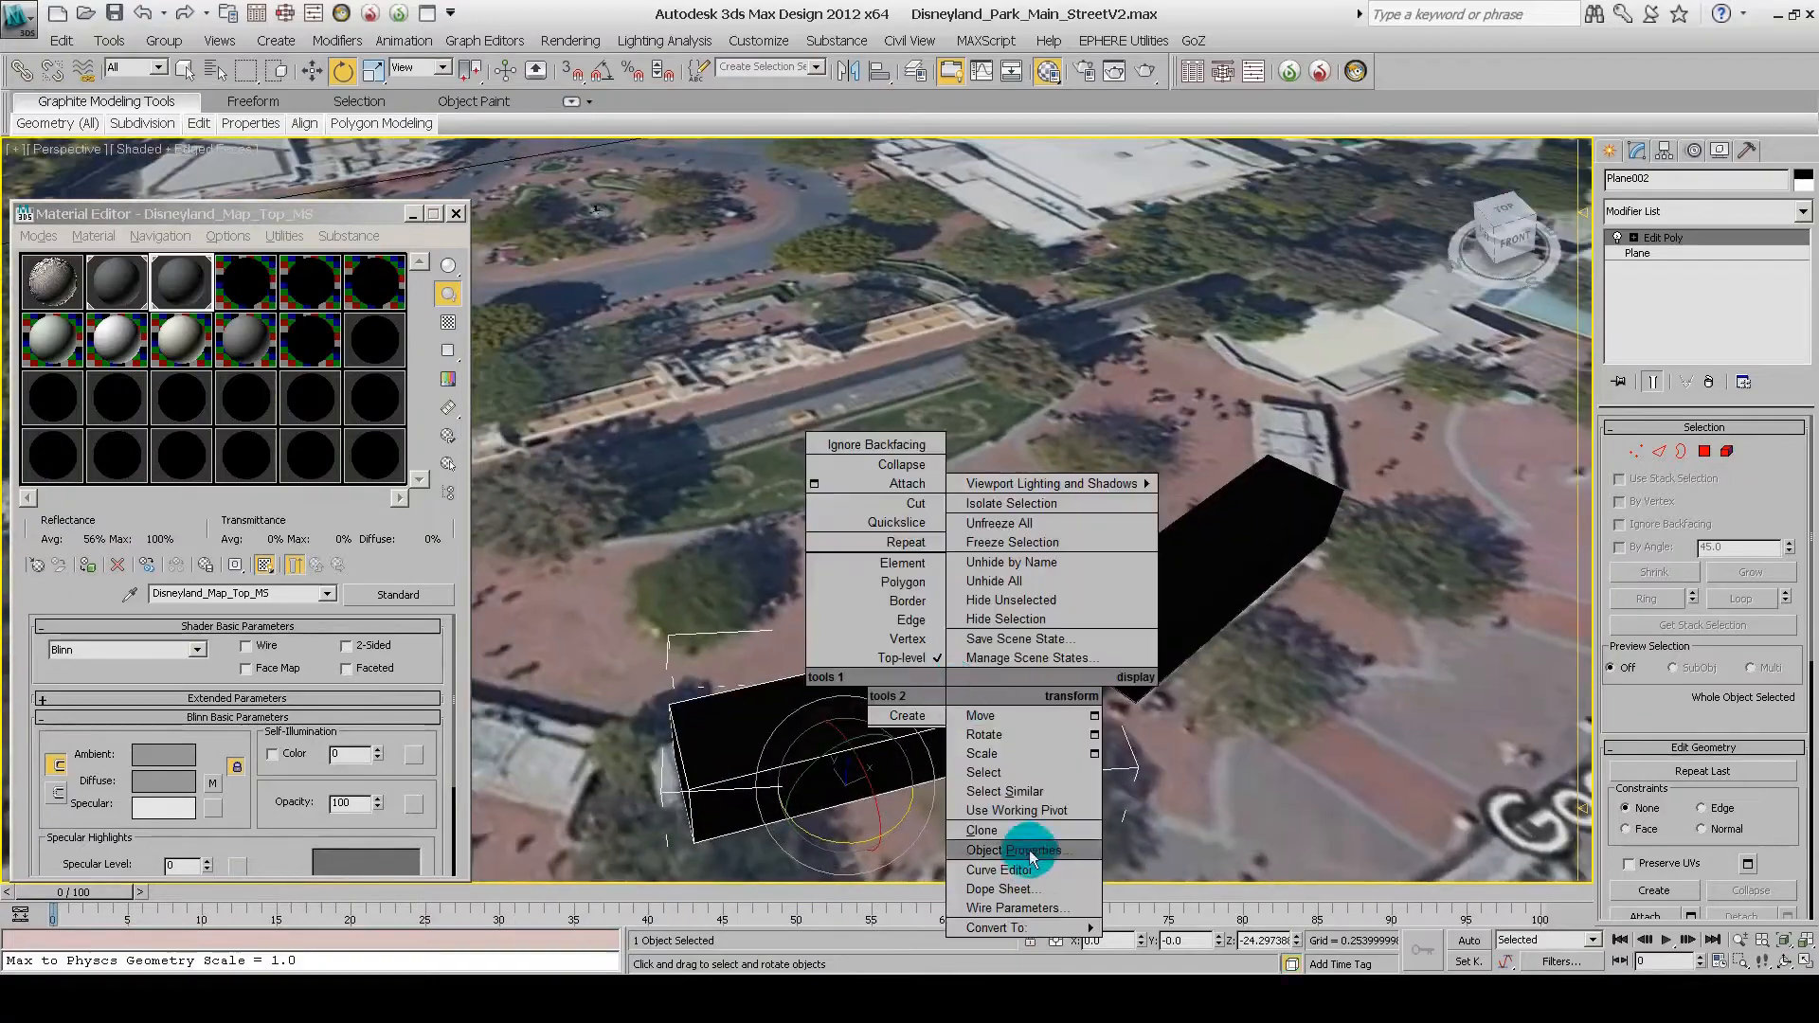
pyautogui.click(1035, 856)
pyautogui.click(993, 822)
pyautogui.hotkey('alt', 'x')
pyautogui.moveTo(941, 629); pyautogui.dragTo(897, 659, button='middle')
pyautogui.press('1')
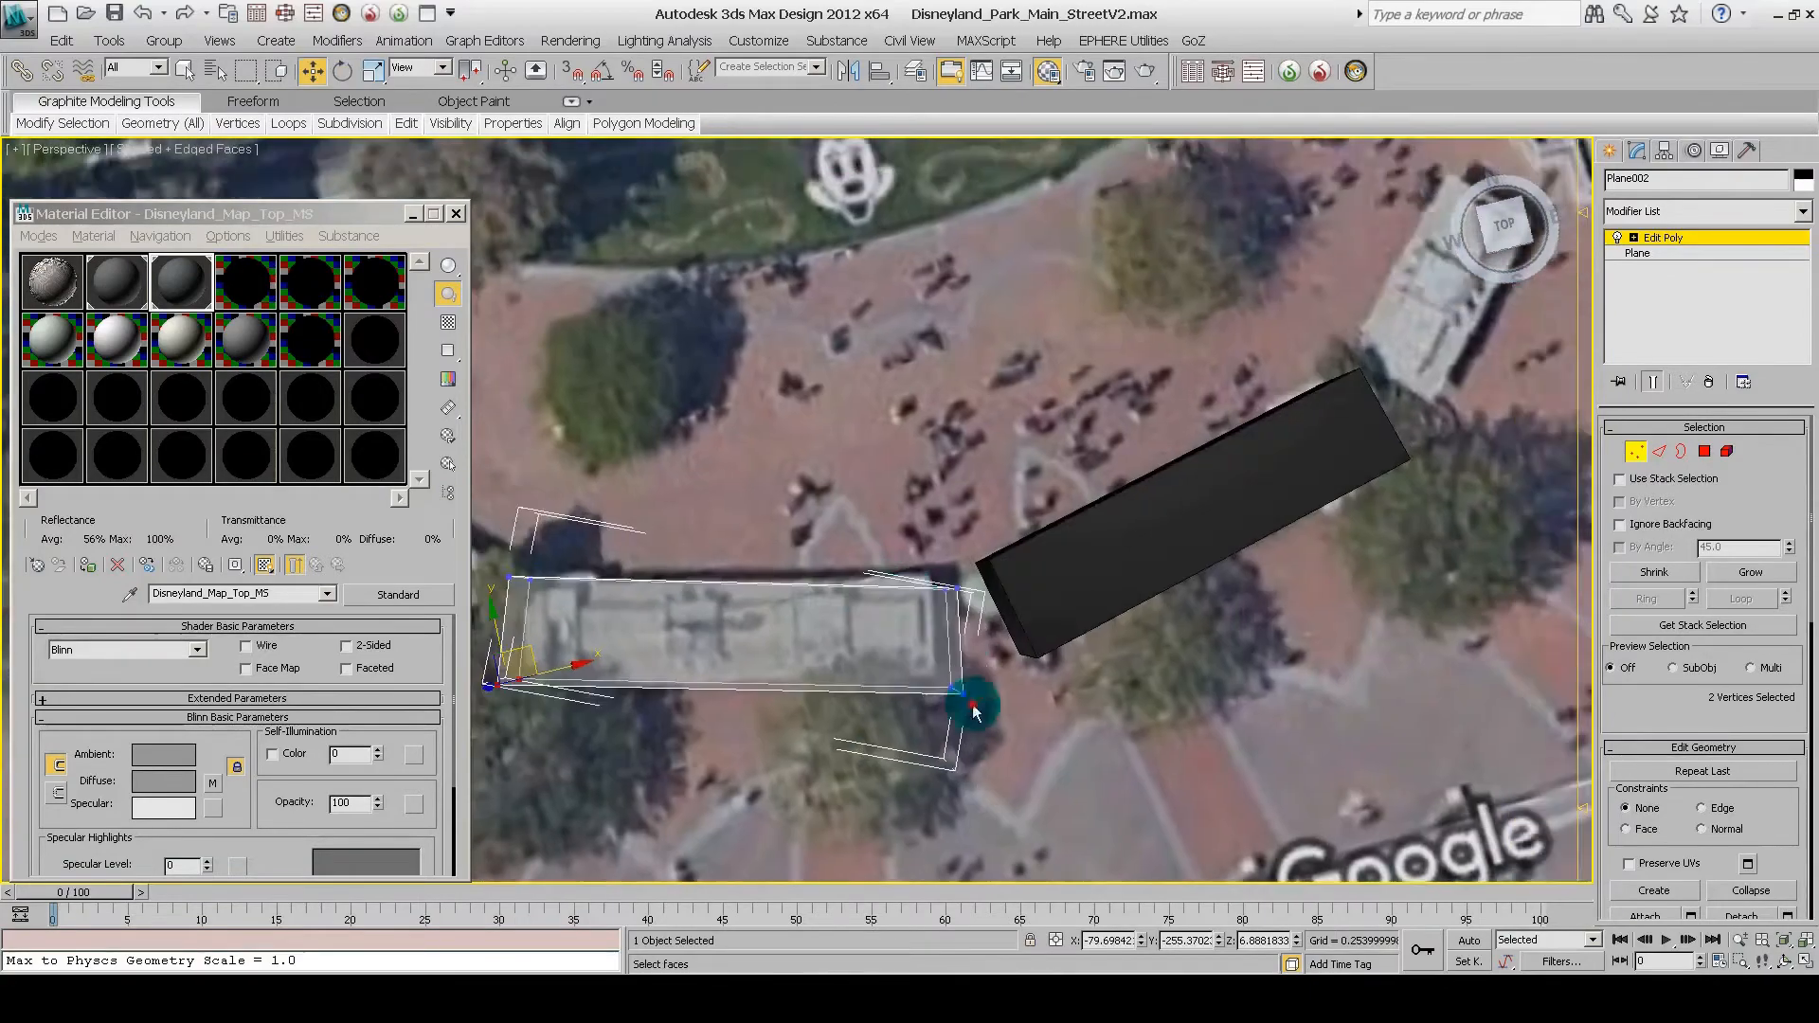
pyautogui.moveTo(944, 546); pyautogui.dragTo(985, 537, button='middle')
pyautogui.hotkey('alt', 'x')
pyautogui.press('1')
# Step: Clone the second block onto the next building along the curved plaza row
pyautogui.click(739, 544)
pyautogui.moveTo(1072, 592); pyautogui.dragTo(880, 605, button='middle')
pyautogui.click(1124, 621)
pyautogui.click(1137, 654)
pyautogui.click(1160, 602)
pyautogui.moveTo(880, 604)
pyautogui.keyDown('shift'); pyautogui.mouseDown()
pyautogui.moveTo(751, 405)
pyautogui.moveTo(666, 360)
pyautogui.mouseUp(); pyautogui.keyUp('shift')
pyautogui.click(901, 588)
# Step: Rotate the third block to line up with the building beneath it
pyautogui.moveTo(860, 546)
pyautogui.keyDown('alt'); pyautogui.mouseDown(button='middle')
pyautogui.moveTo(954, 584)
pyautogui.moveTo(959, 565)
pyautogui.mouseUp(button='middle'); pyautogui.keyUp('alt')
pyautogui.press('e')
pyautogui.moveTo(934, 478); pyautogui.dragTo(997, 539)
pyautogui.press('w')
pyautogui.moveTo(996, 539); pyautogui.dragTo(906, 520, button='middle')
# Step: Make the third block see-through and move its end vertices to match the building's footprint
pyautogui.hotkey('alt', 'x')
pyautogui.moveTo(863, 538); pyautogui.dragTo(822, 599)
pyautogui.rightClick(693, 509)
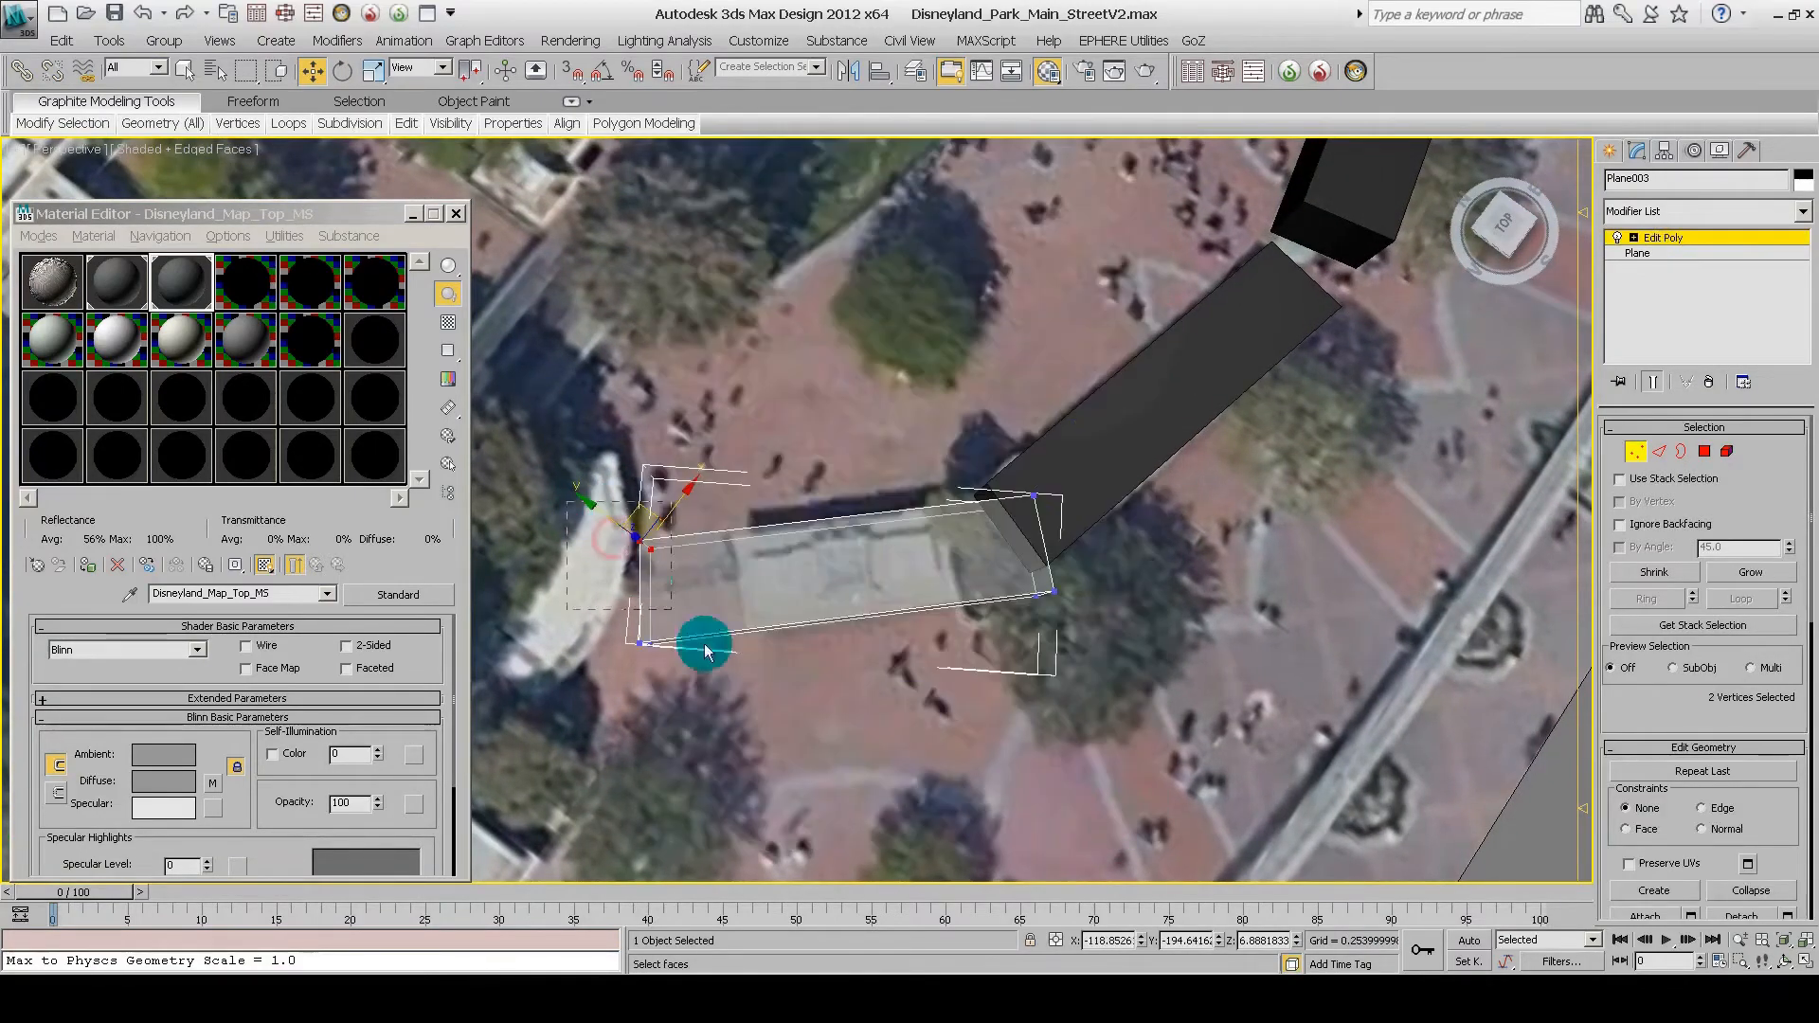
pyautogui.moveTo(724, 512); pyautogui.dragTo(728, 505)
pyautogui.moveTo(728, 506); pyautogui.dragTo(475, 562, button='middle')
pyautogui.moveTo(718, 503); pyautogui.dragTo(847, 720)
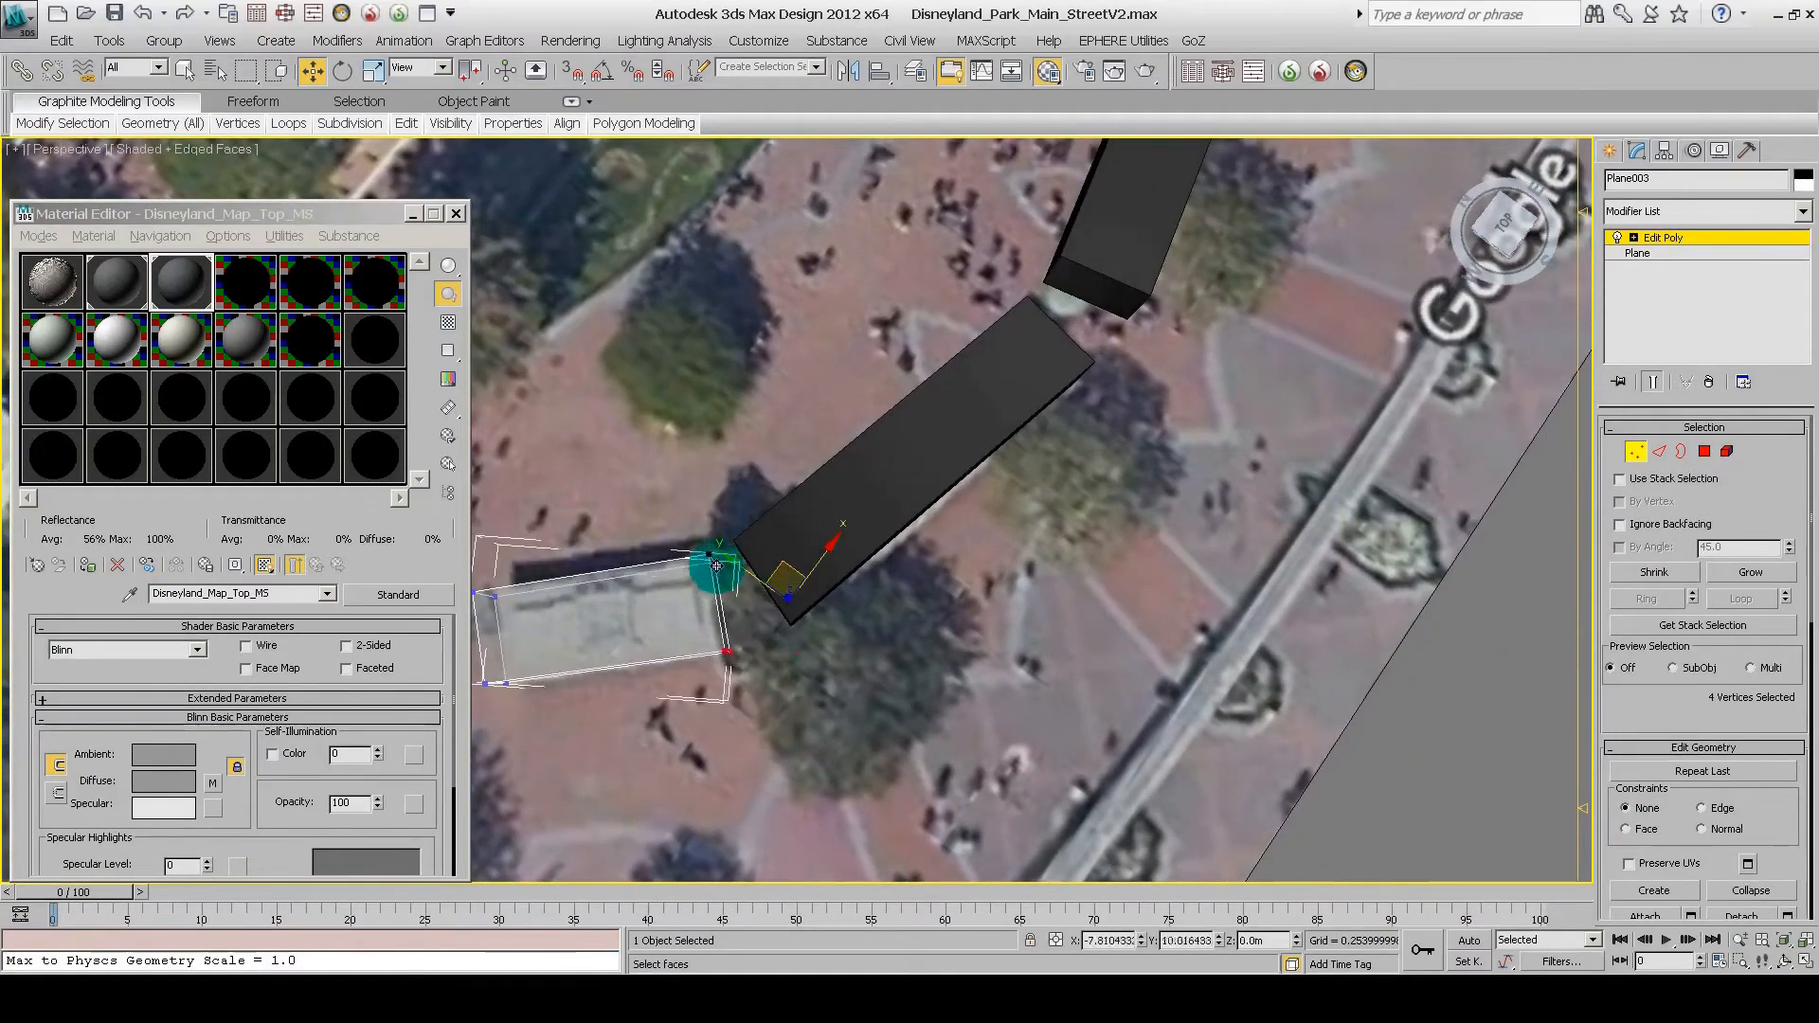
pyautogui.moveTo(716, 565); pyautogui.dragTo(717, 562)
pyautogui.moveTo(717, 561); pyautogui.dragTo(911, 516, button='middle')
pyautogui.moveTo(947, 642); pyautogui.dragTo(893, 564)
pyautogui.moveTo(1040, 378); pyautogui.dragTo(765, 527, button='middle')
# Step: Fine-tune the third block's outer end vertices in the top view to sit on the building's corners
pyautogui.press('t')
pyautogui.scroll(-10, 894, 593)
pyautogui.scroll(8, 889, 418)
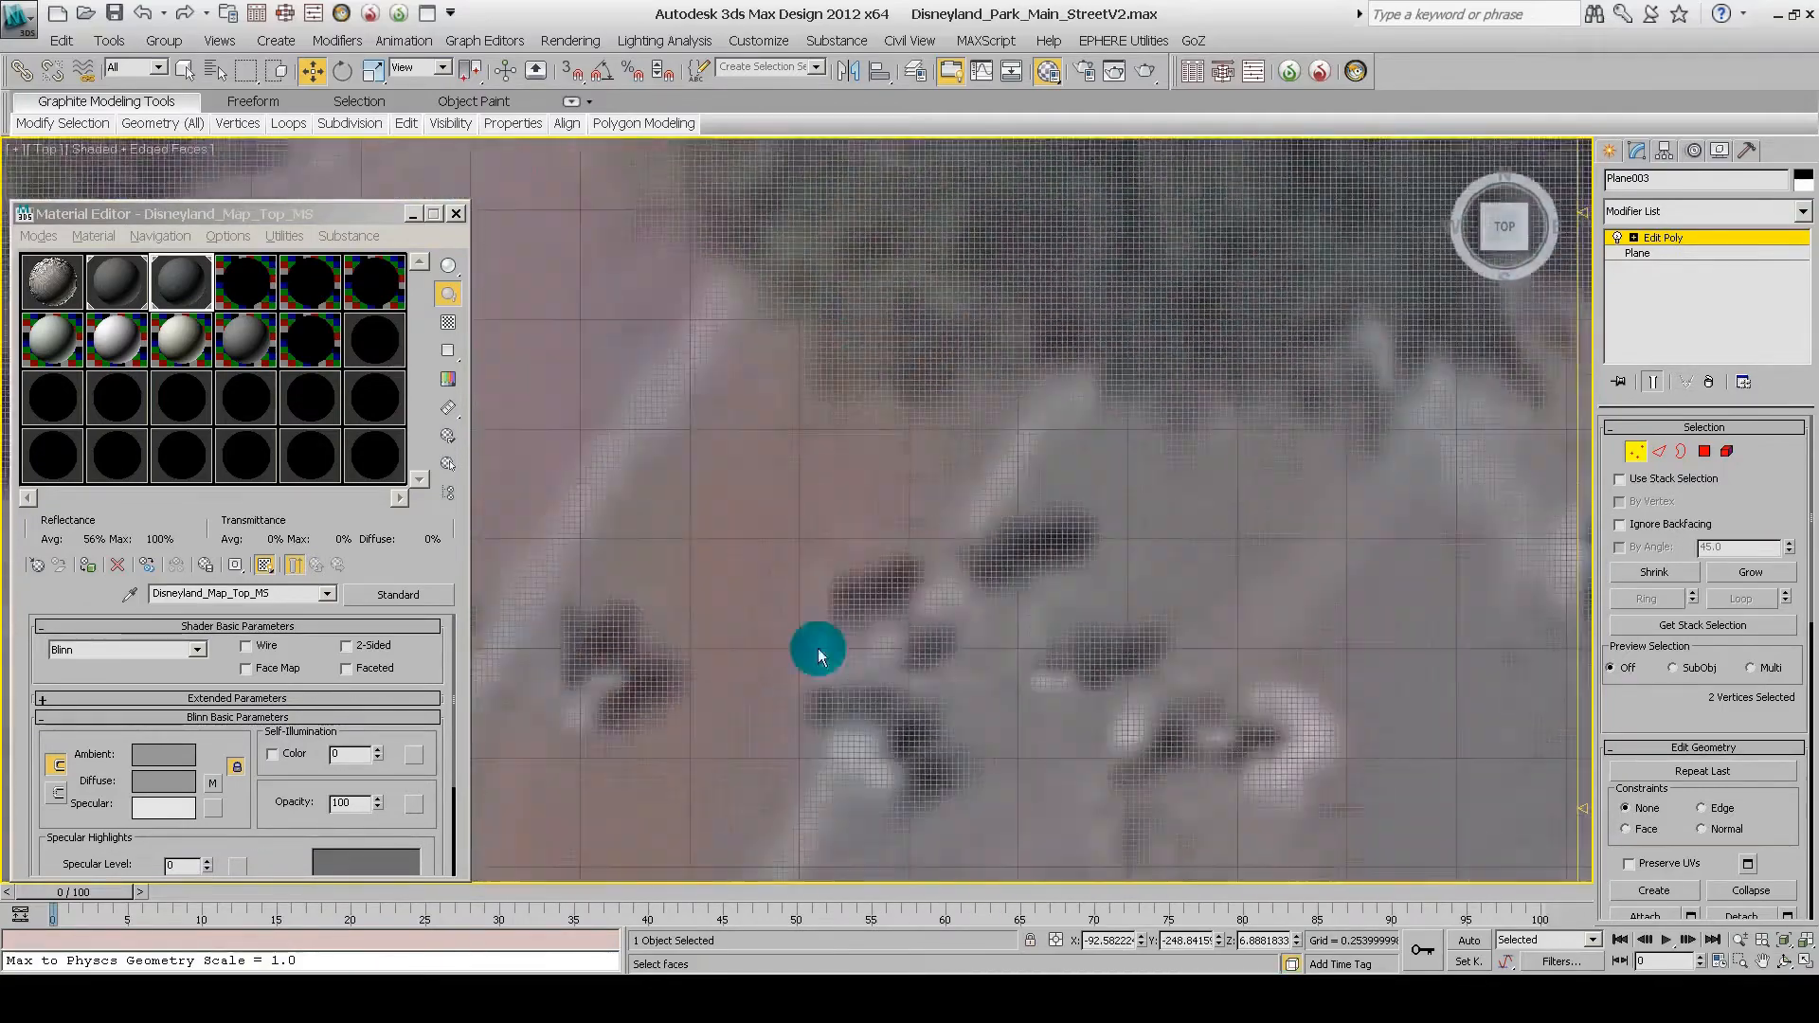
pyautogui.scroll(-5, 819, 656)
pyautogui.scroll(5, 1026, 448)
pyautogui.scroll(-5, 784, 715)
pyautogui.scroll(5, 779, 531)
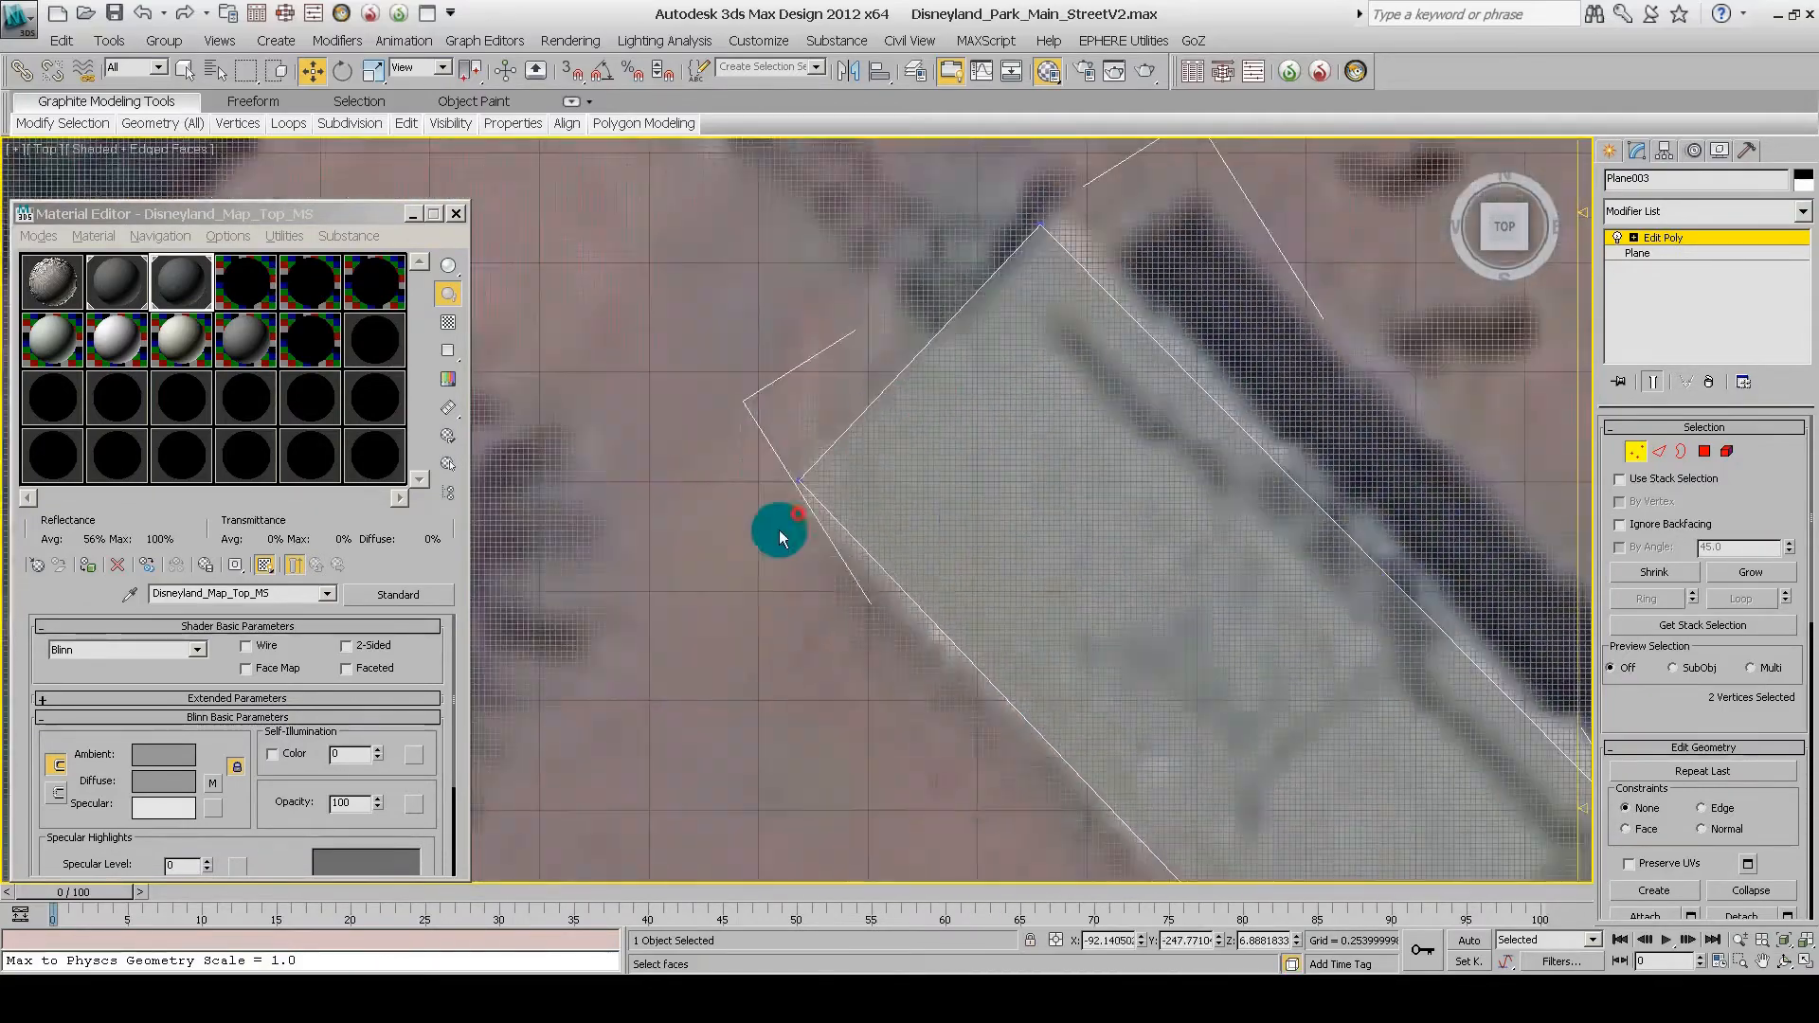
pyautogui.moveTo(854, 442); pyautogui.dragTo(861, 437)
pyautogui.moveTo(1018, 247); pyautogui.dragTo(1065, 206)
pyautogui.moveTo(1065, 206); pyautogui.dragTo(884, 332, button='middle')
pyautogui.moveTo(885, 333); pyautogui.dragTo(895, 324)
pyautogui.scroll(-5, 895, 324)
pyautogui.moveTo(1259, 852); pyautogui.dragTo(897, 617, button='middle')
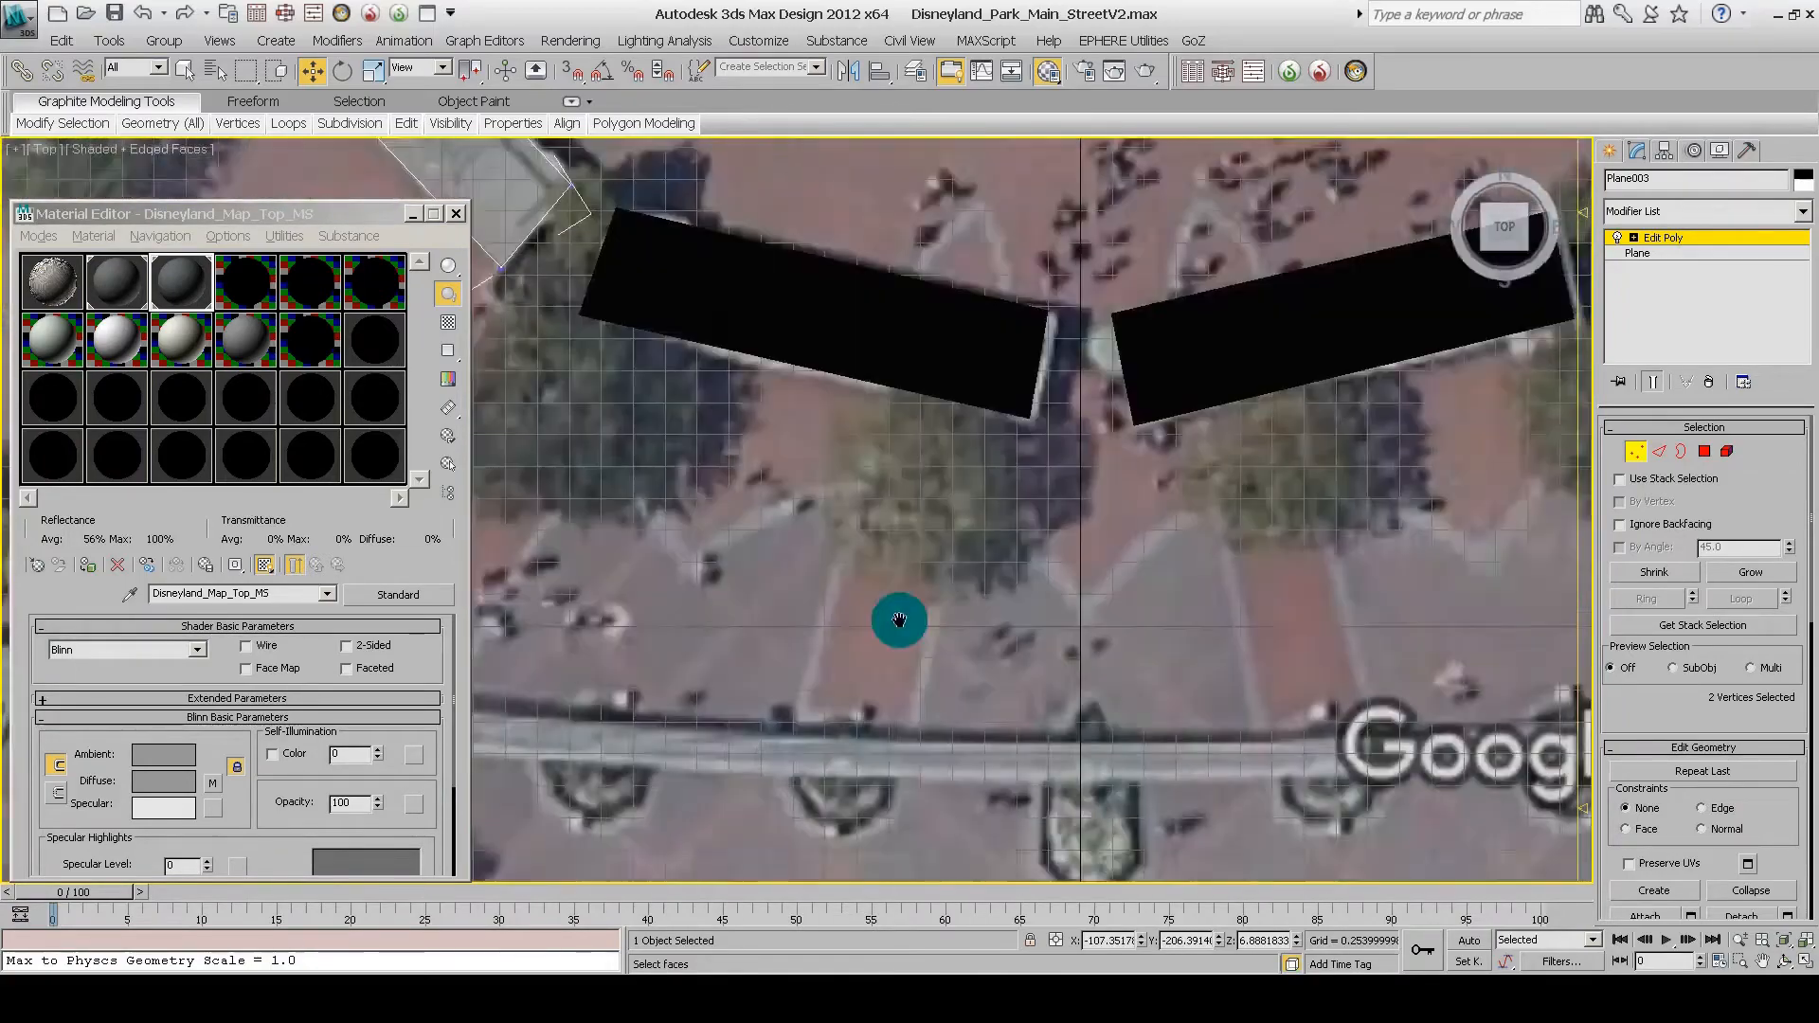
pyautogui.moveTo(1249, 151); pyautogui.dragTo(1158, 501, button='middle')
pyautogui.moveTo(773, 491); pyautogui.dragTo(836, 633, button='middle')
pyautogui.moveTo(992, 520); pyautogui.dragTo(784, 776, button='middle')
pyautogui.moveTo(811, 872); pyautogui.dragTo(1164, 589, button='middle')
# Step: Try to edit the working pivot for the third block and use it as the transform reference
pyautogui.click(1653, 151)
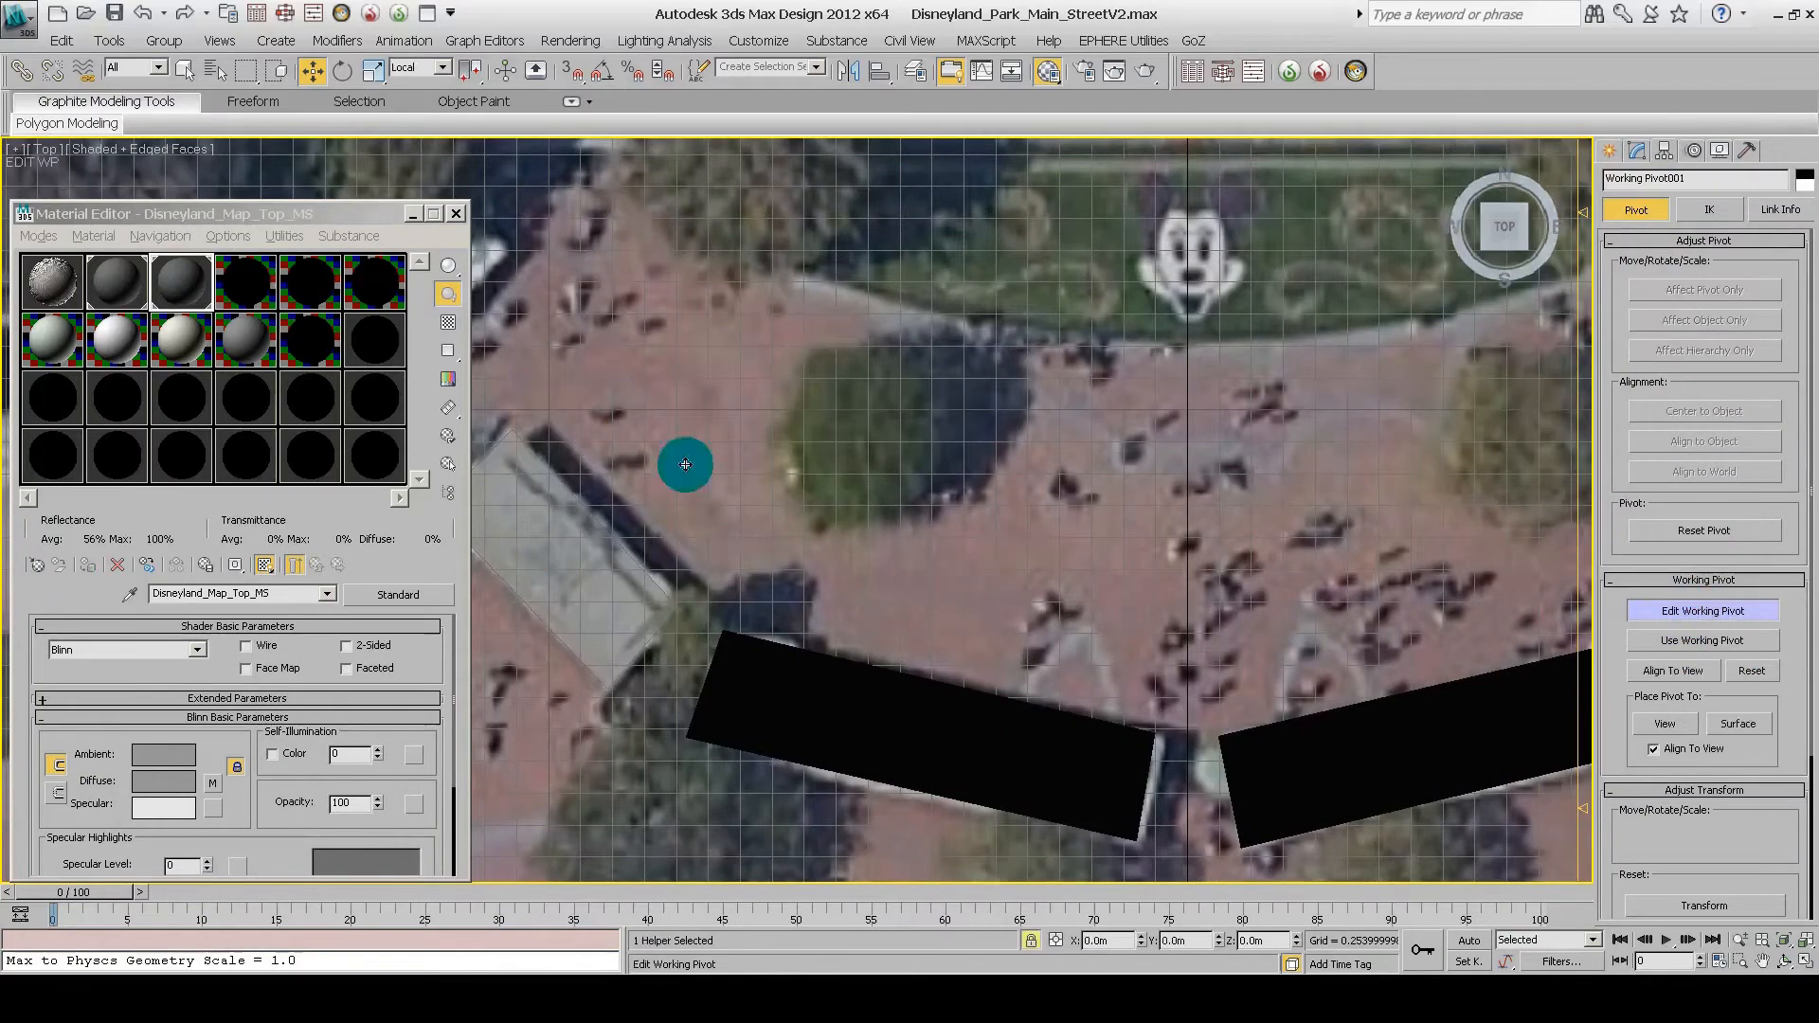
pyautogui.moveTo(733, 515); pyautogui.dragTo(887, 553, button='middle')
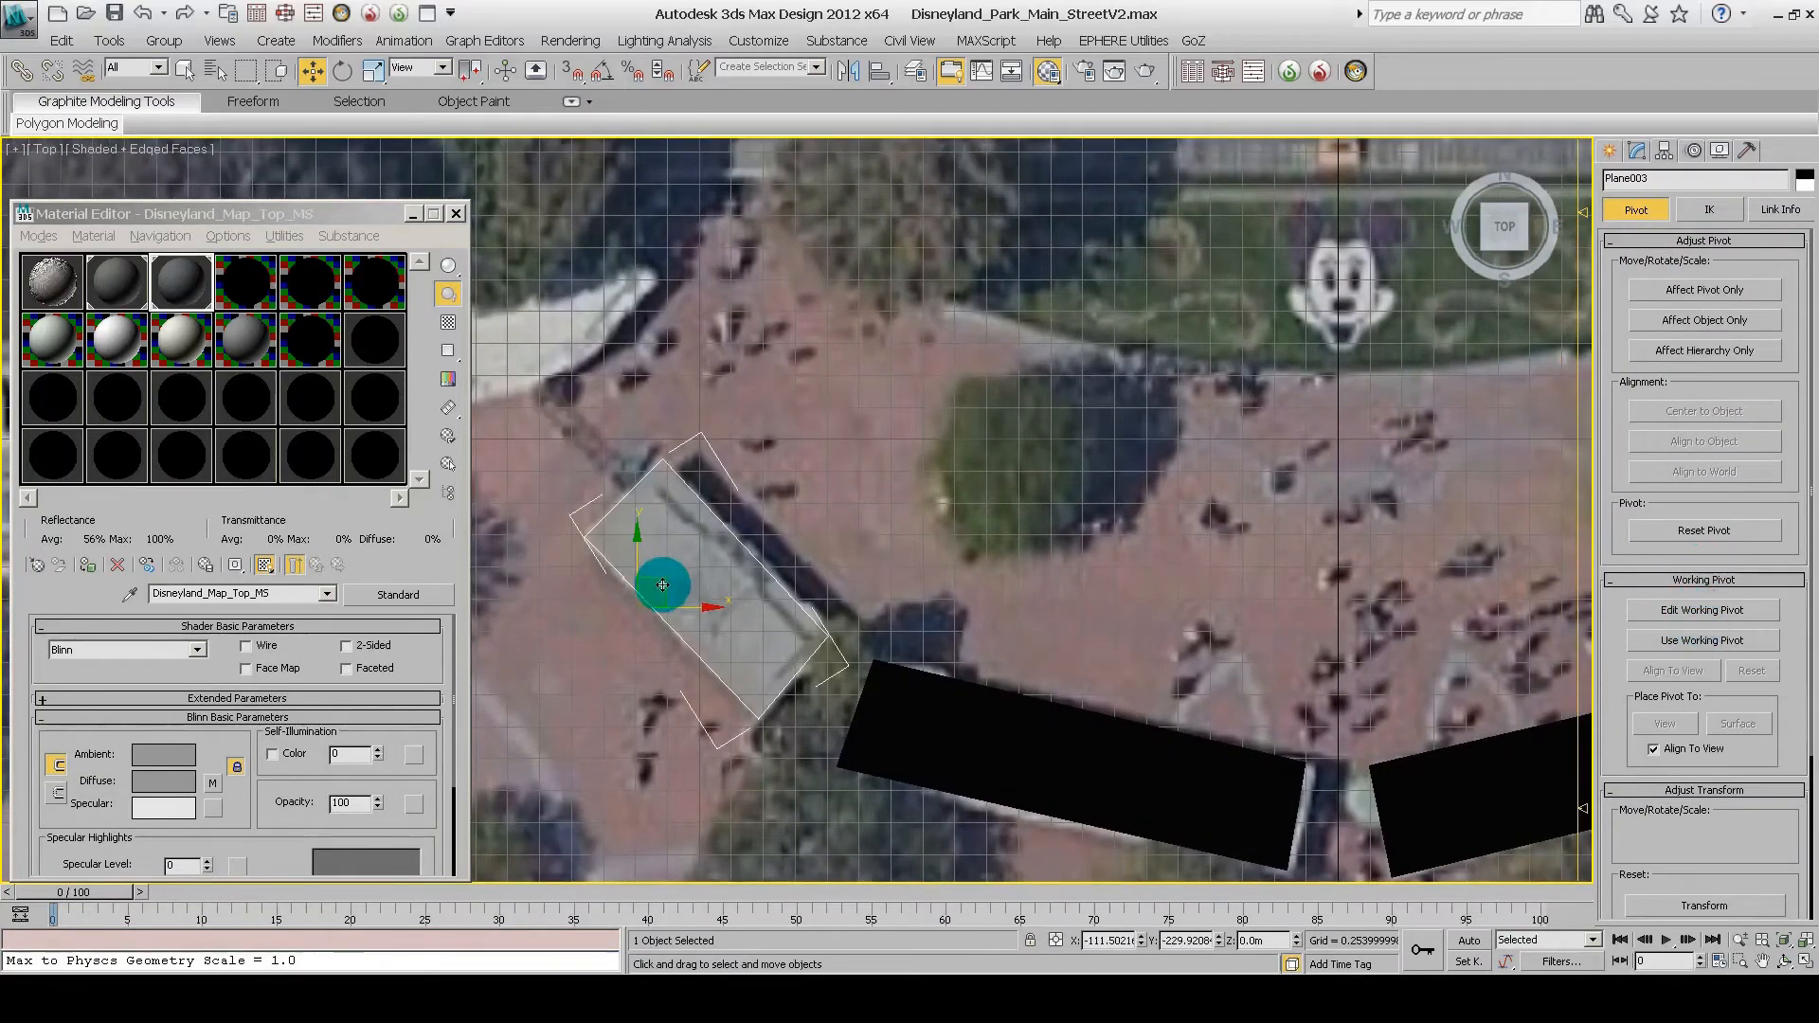
pyautogui.click(1633, 152)
pyautogui.click(1663, 151)
pyautogui.moveTo(989, 457); pyautogui.dragTo(1009, 419, button='middle')
pyautogui.press('h')
pyautogui.doubleClick(625, 546)
pyautogui.press('h')
pyautogui.click(625, 547)
pyautogui.click(783, 844)
pyautogui.click(1681, 612)
pyautogui.moveTo(686, 546); pyautogui.dragTo(615, 560, button='middle')
pyautogui.click(1702, 640)
# Step: Try switching between using and editing the working pivot over the wider plaza, and turn off pivot editing
pyautogui.moveTo(1230, 463)
pyautogui.mouseDown(button='middle')
pyautogui.moveTo(946, 894)
pyautogui.moveTo(1210, 492)
pyautogui.mouseUp(button='middle')
pyautogui.scroll(-7, 1129, 690)
pyautogui.scroll(2, 1469, 460)
pyautogui.moveTo(1468, 459); pyautogui.dragTo(1660, 626, button='middle')
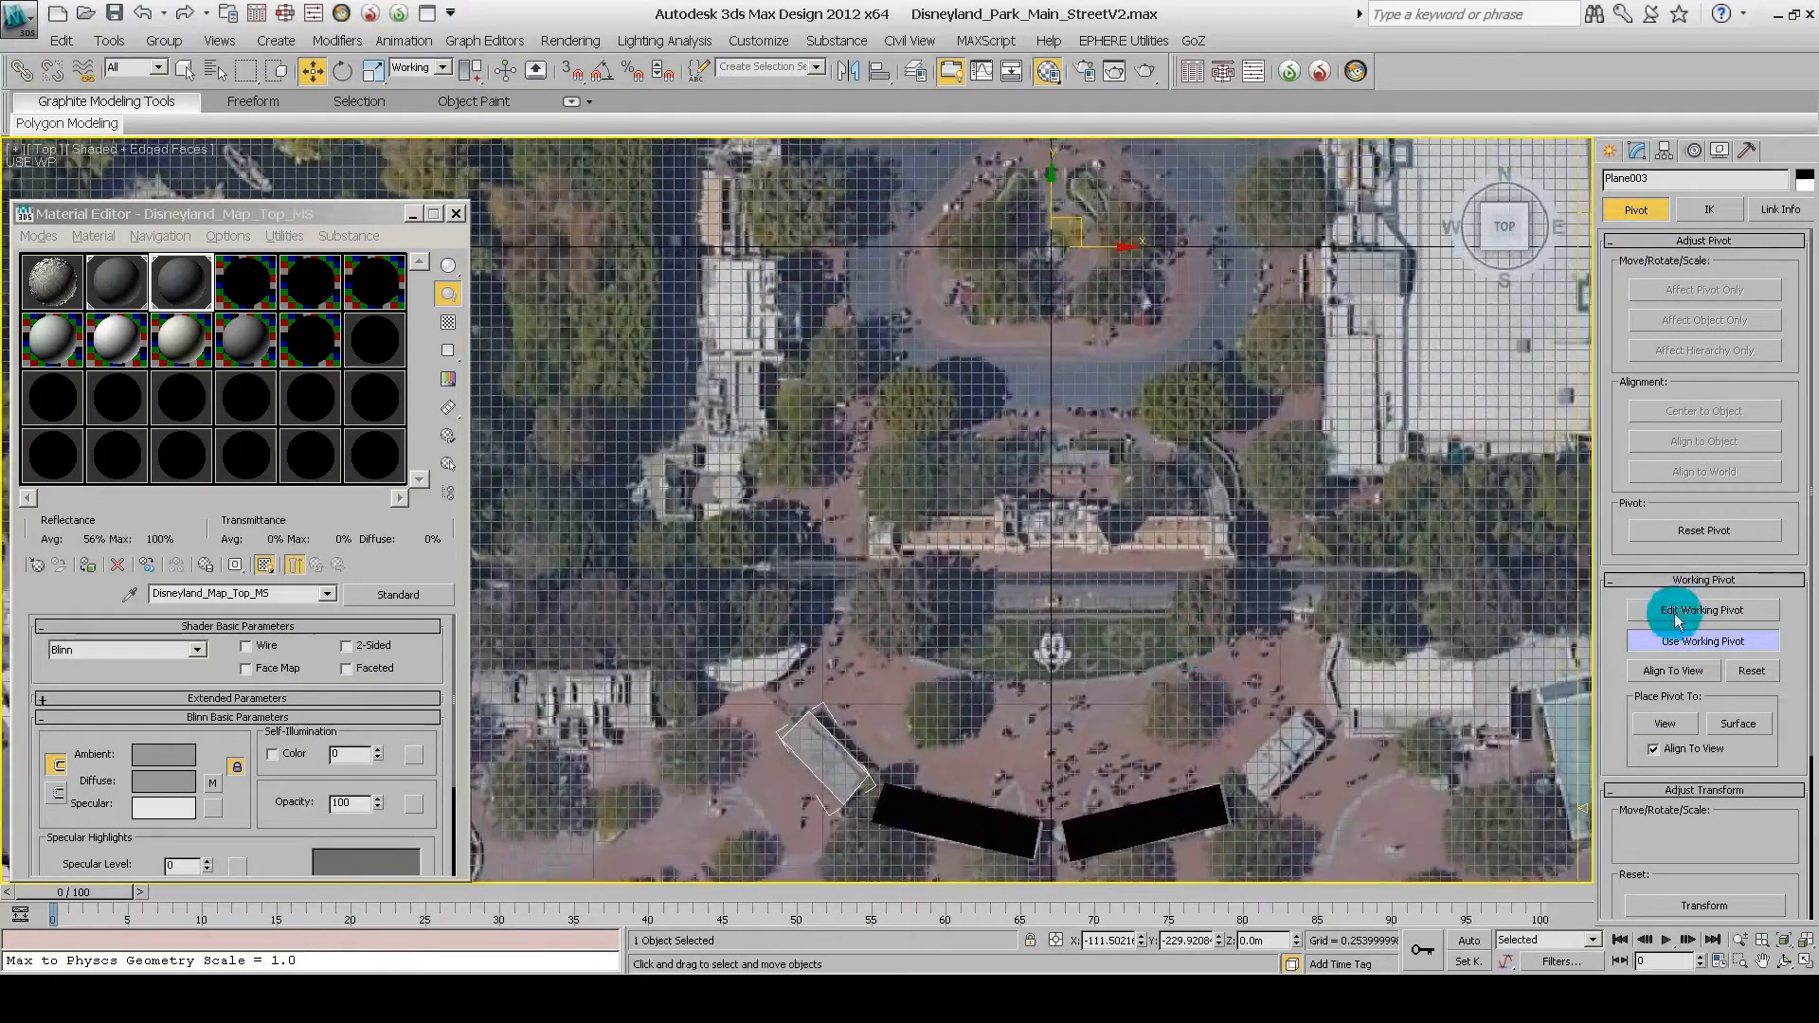
pyautogui.click(1702, 641)
pyautogui.moveTo(881, 877); pyautogui.dragTo(881, 704, button='middle')
pyautogui.click(1725, 643)
pyautogui.moveTo(1156, 426); pyautogui.dragTo(1083, 504, button='middle')
pyautogui.click(1717, 611)
pyautogui.moveTo(1009, 257); pyautogui.dragTo(998, 354, button='middle')
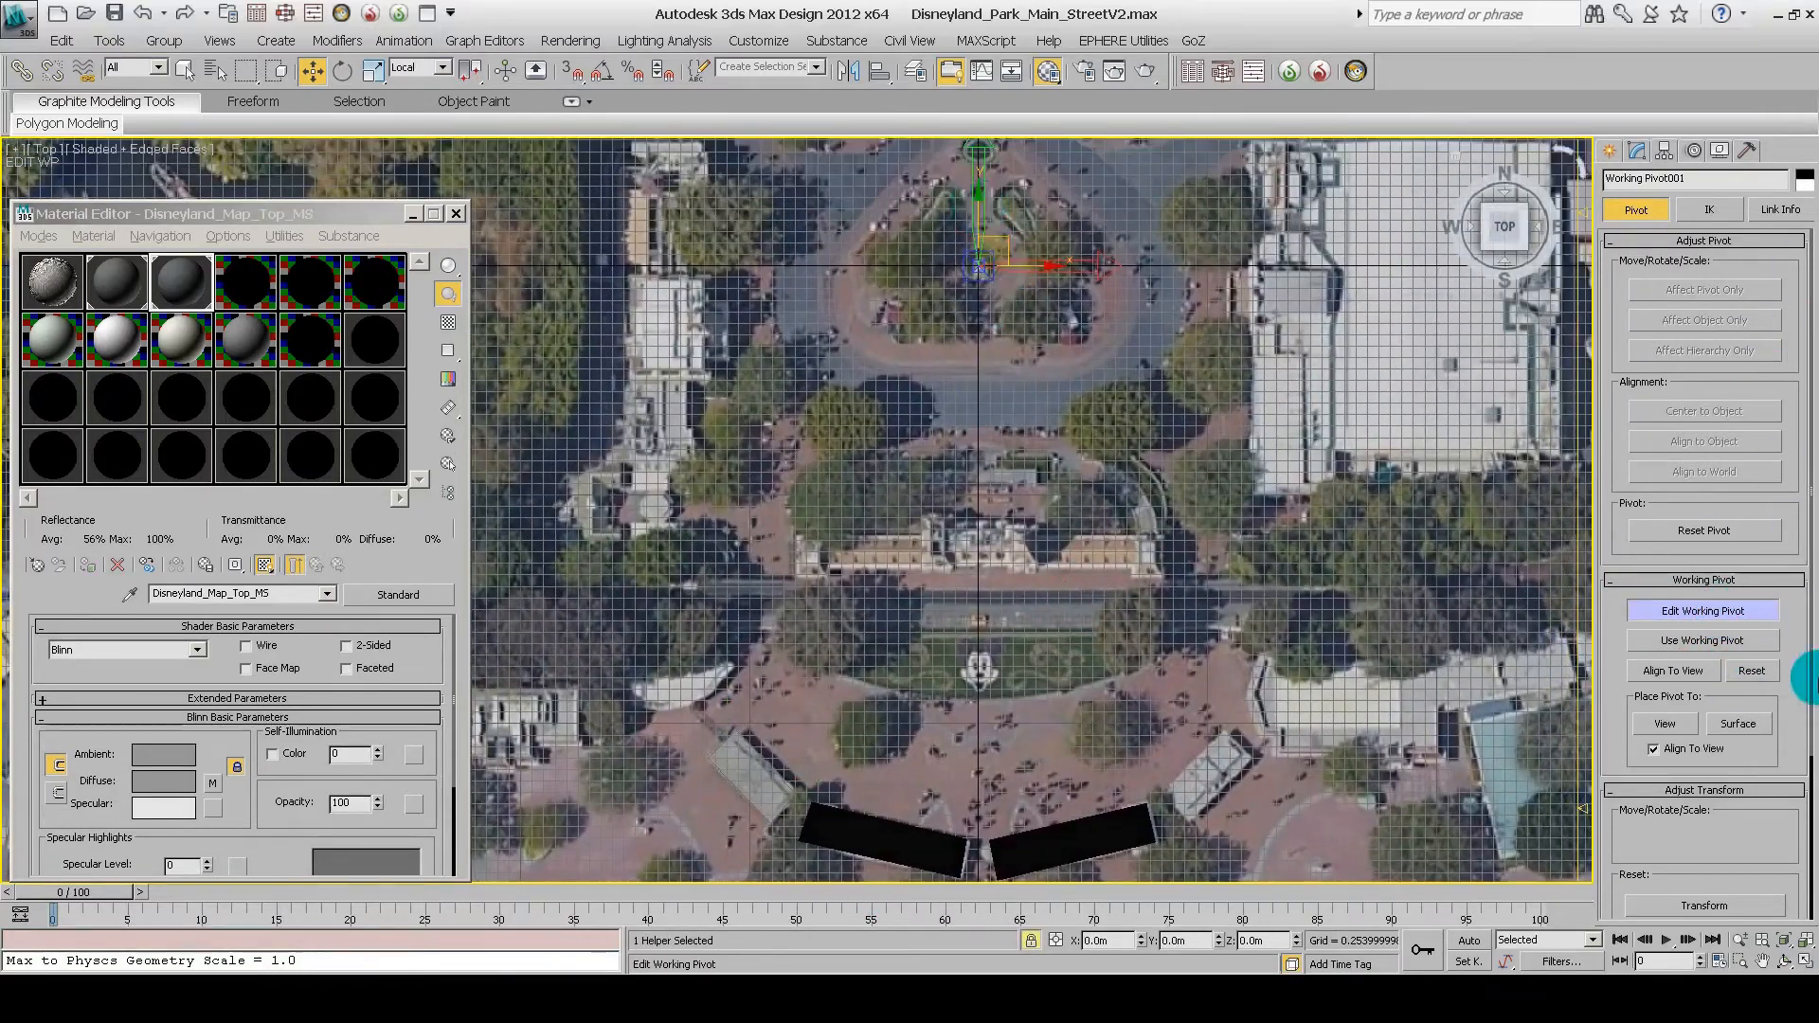
pyautogui.moveTo(1812, 687); pyautogui.dragTo(1787, 891)
pyautogui.click(1677, 697)
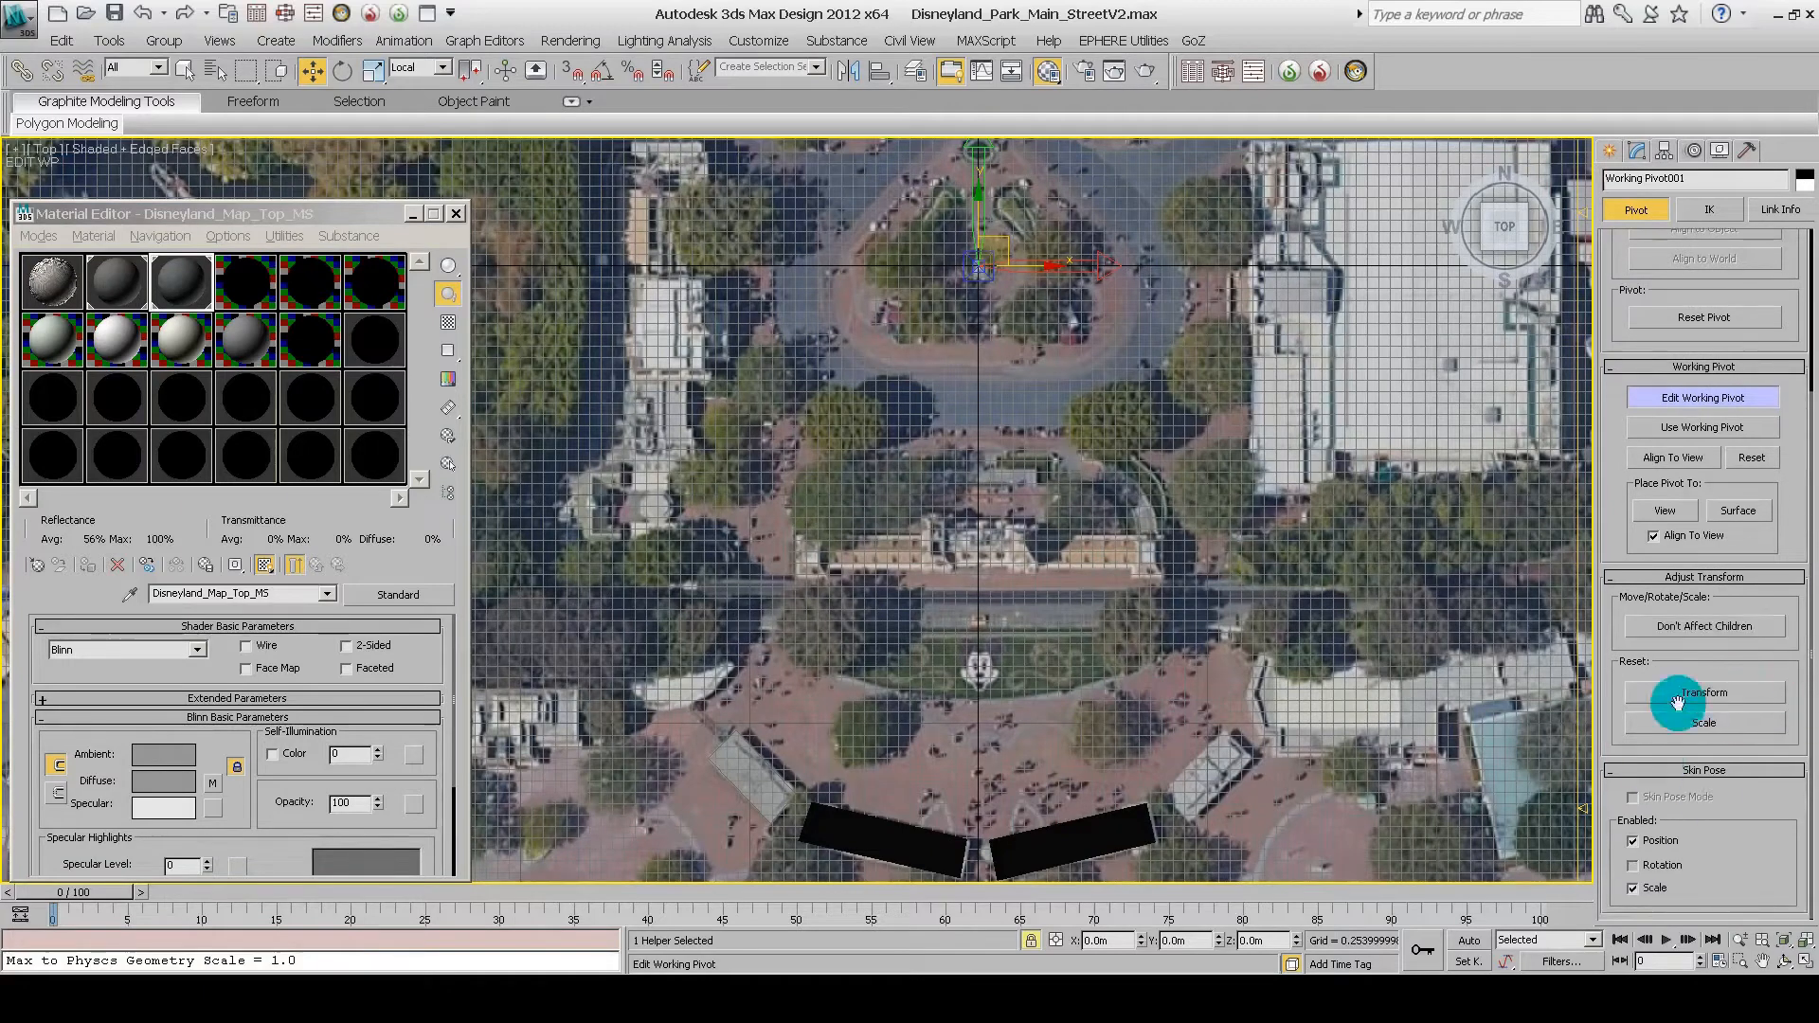
pyautogui.click(1767, 399)
pyautogui.moveTo(933, 530); pyautogui.dragTo(915, 471, button='middle')
# Step: Try a Mirror modifier on the third block, and delete it from the stack
pyautogui.click(1641, 154)
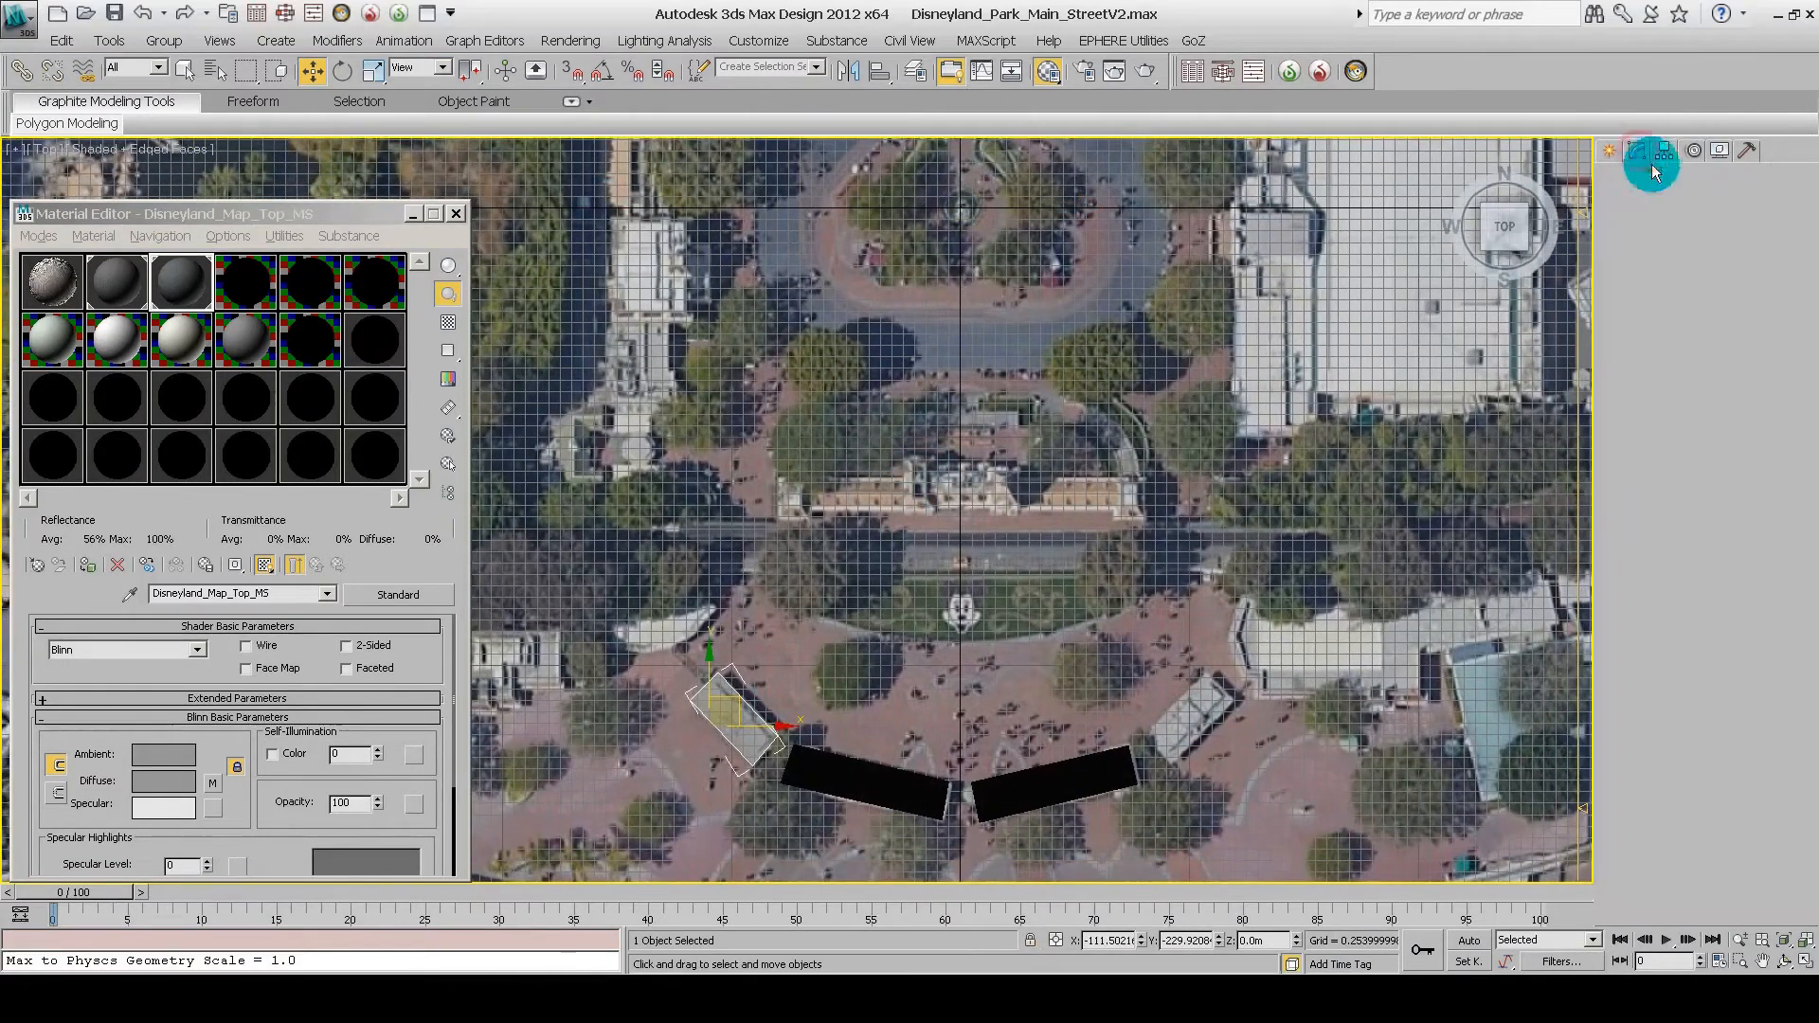
pyautogui.click(1798, 208)
pyautogui.write('mi')
pyautogui.click(1735, 232)
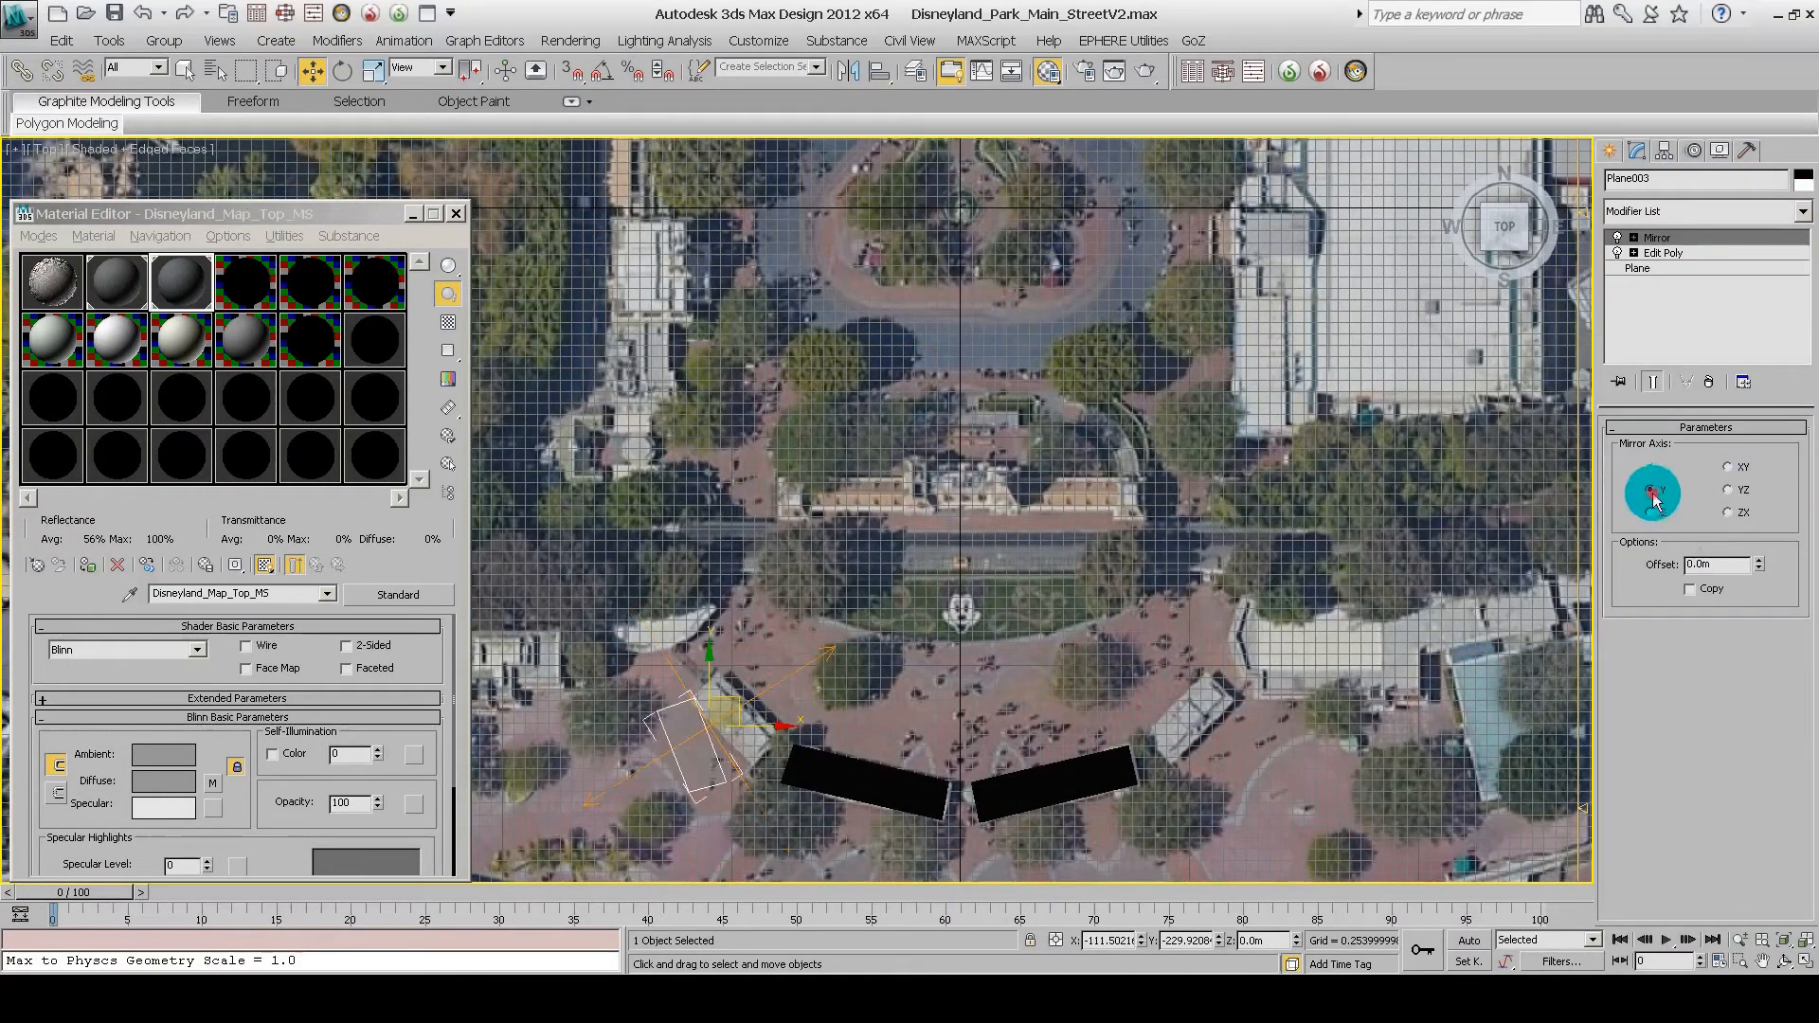
pyautogui.rightClick(1705, 239)
pyautogui.click(1677, 273)
# Step: Try a Symmetry modifier along the Y axis on the third block, and delete it
pyautogui.click(1802, 215)
pyautogui.write('sy')
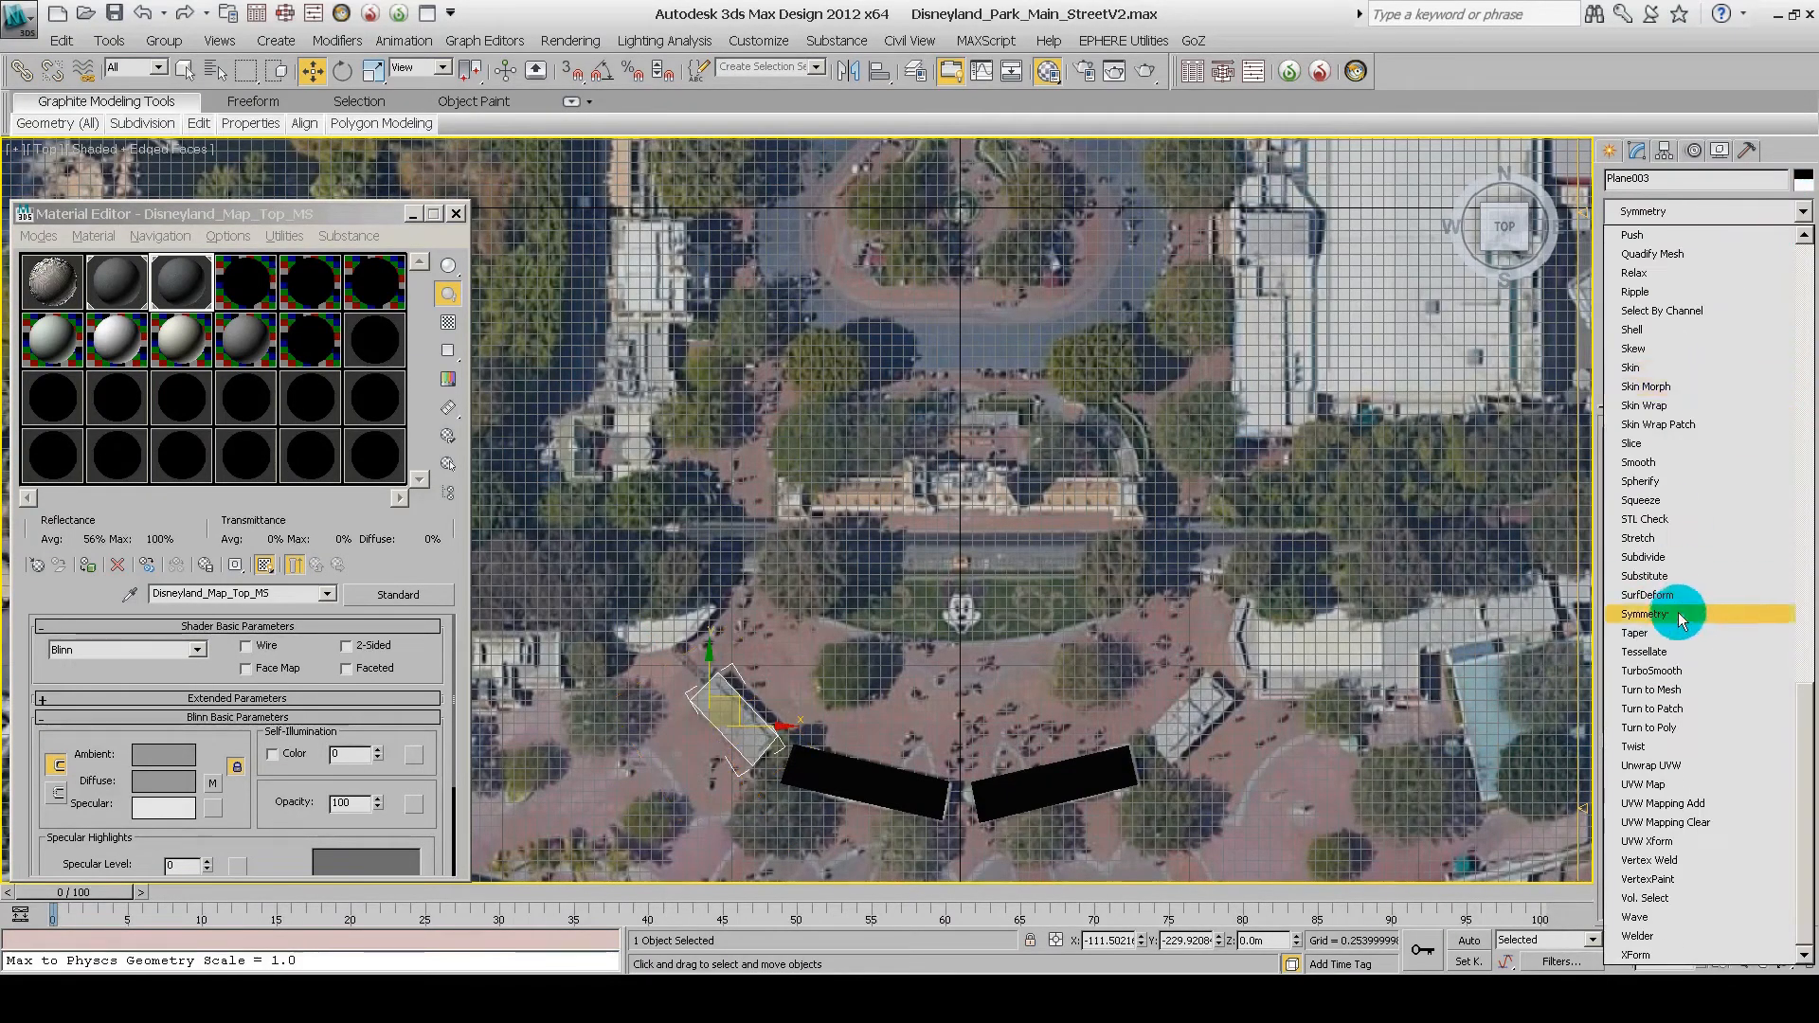
pyautogui.click(1682, 616)
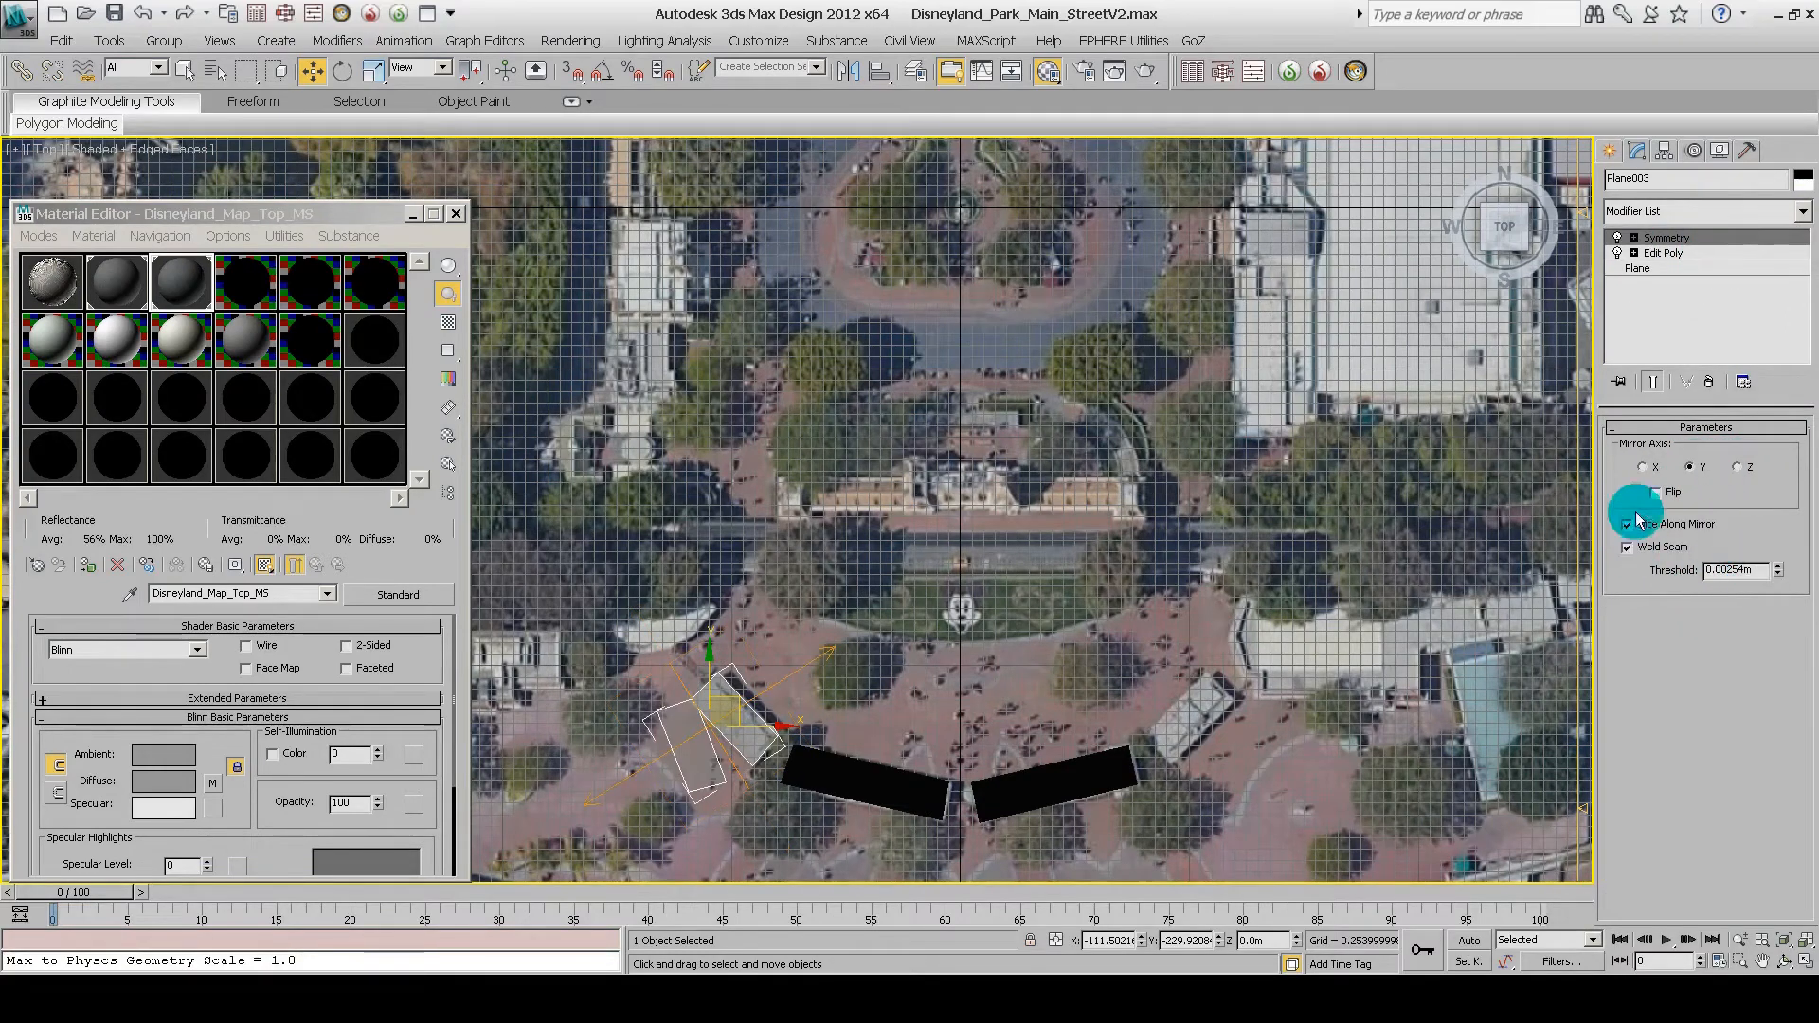
pyautogui.click(1664, 151)
pyautogui.click(1636, 151)
pyautogui.rightClick(1691, 238)
pyautogui.click(1650, 273)
# Step: Move only the third block's pivot, with snapping, onto the plaza's central grid axis at X 0 m
pyautogui.click(1663, 150)
pyautogui.scroll(5, 1791, 398)
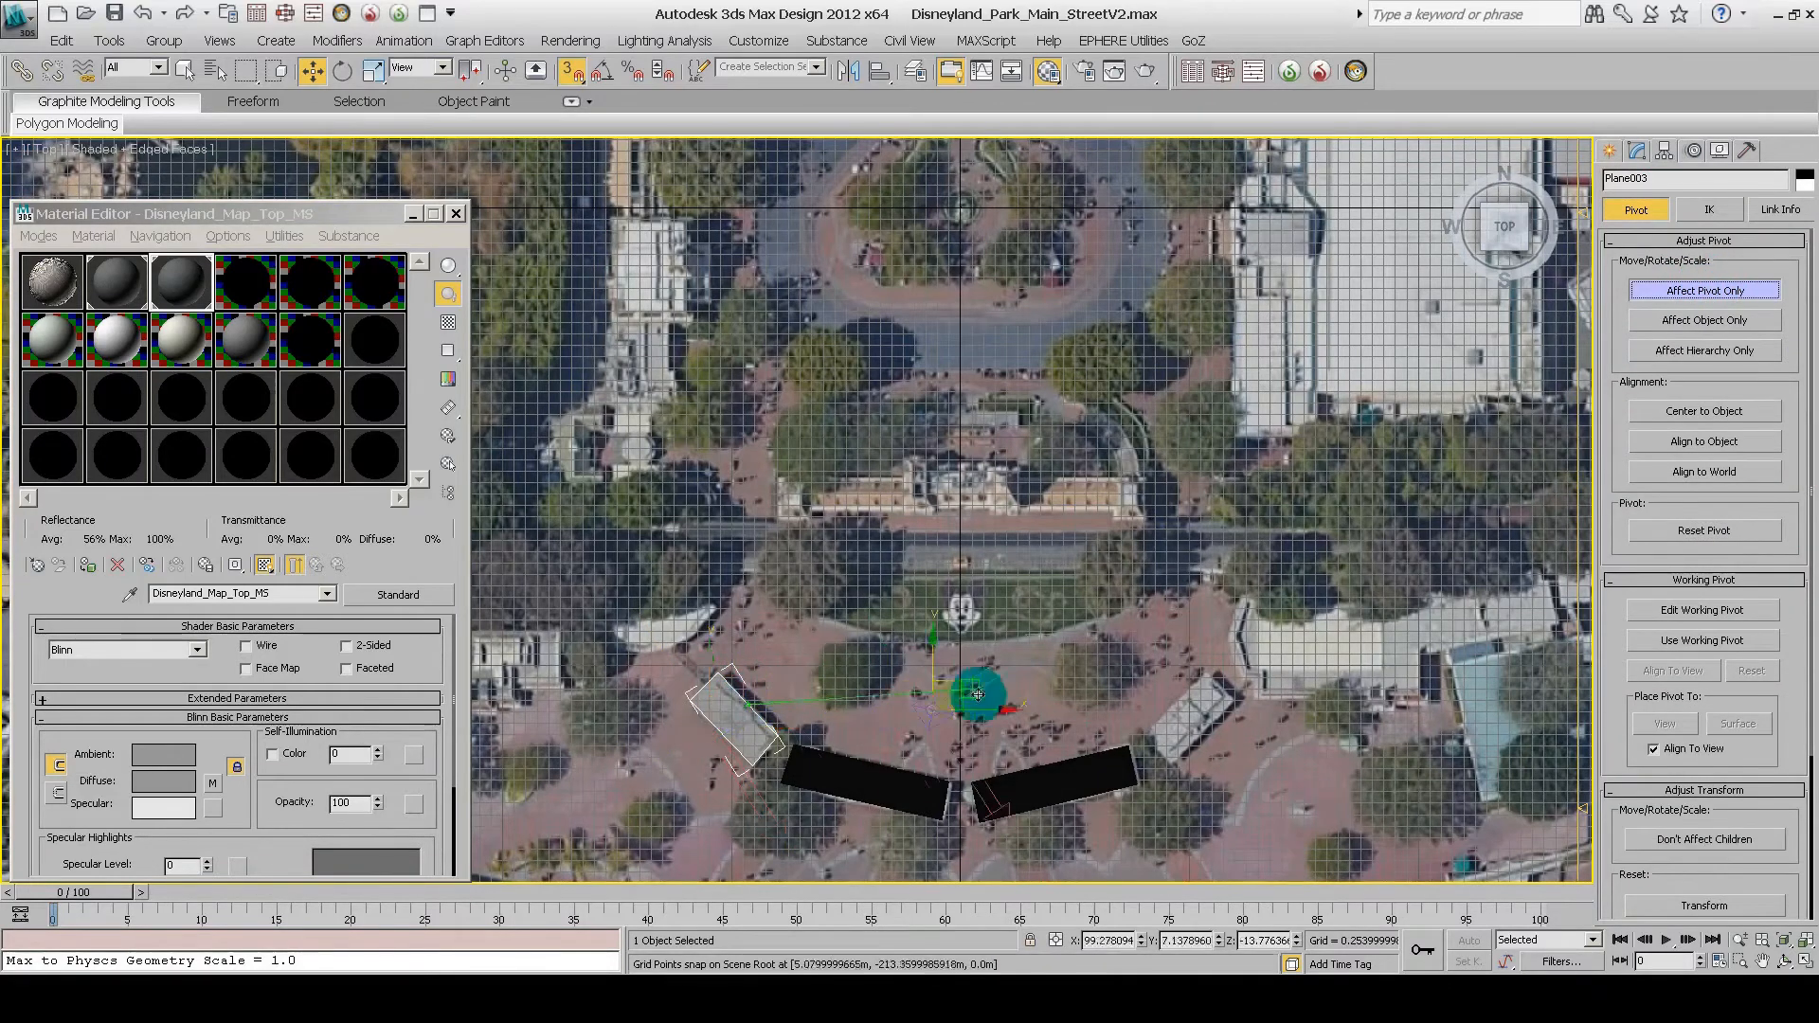
pyautogui.scroll(6, 1002, 708)
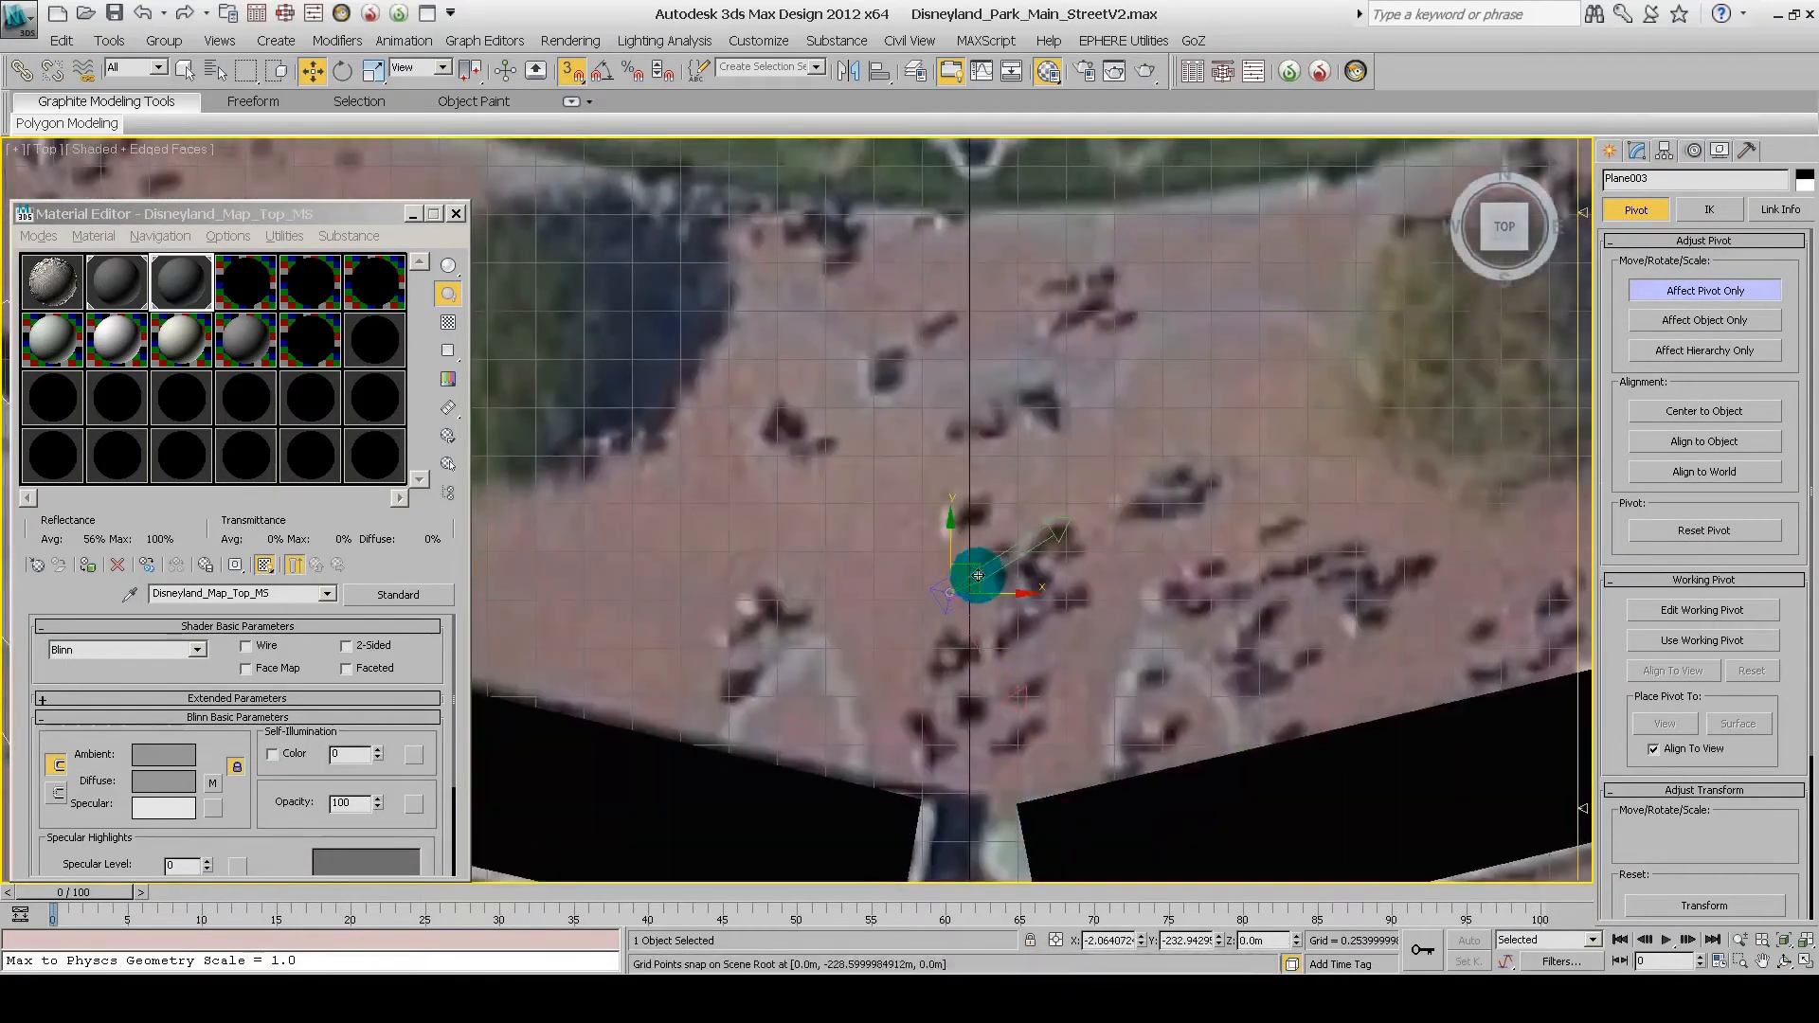
pyautogui.scroll(-6, 1285, 377)
pyautogui.click(1634, 149)
pyautogui.click(1804, 210)
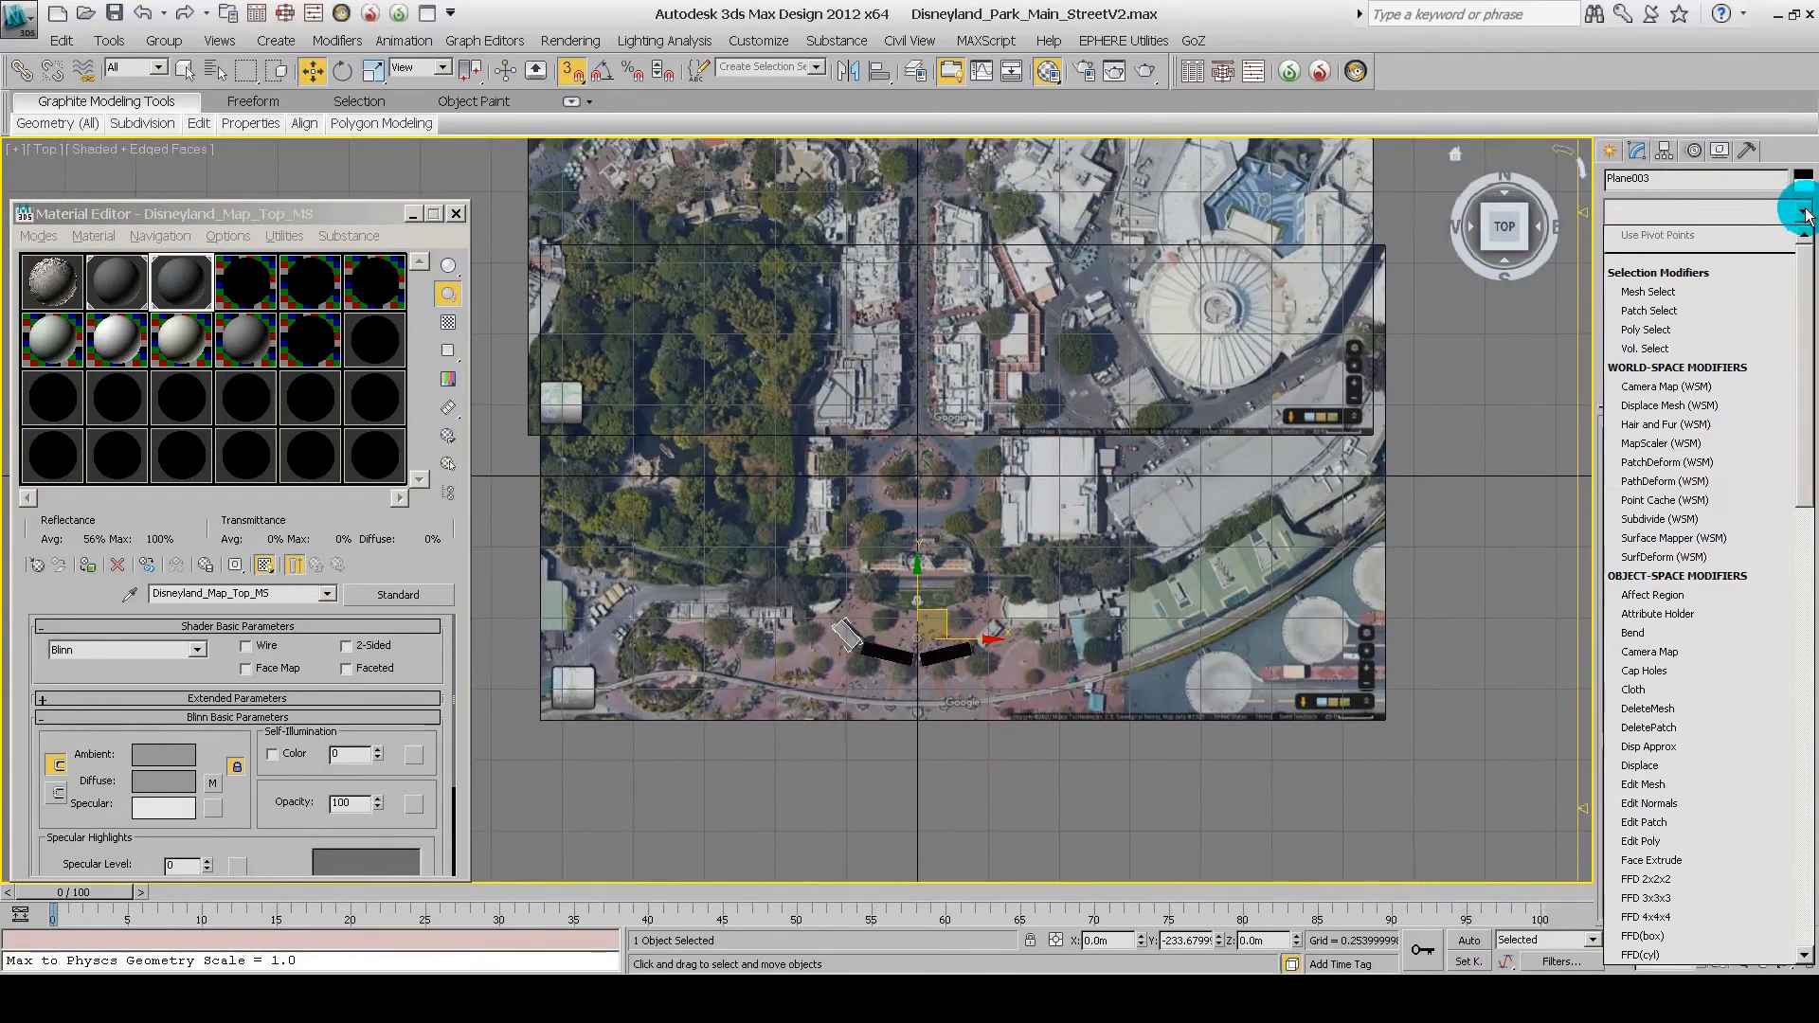
pyautogui.press('e')
pyautogui.press('e')
pyautogui.press('e')
pyautogui.press('e')
pyautogui.press('Return')
pyautogui.scroll(8, 803, 725)
pyautogui.moveTo(1128, 325); pyautogui.dragTo(1051, 683, button='middle')
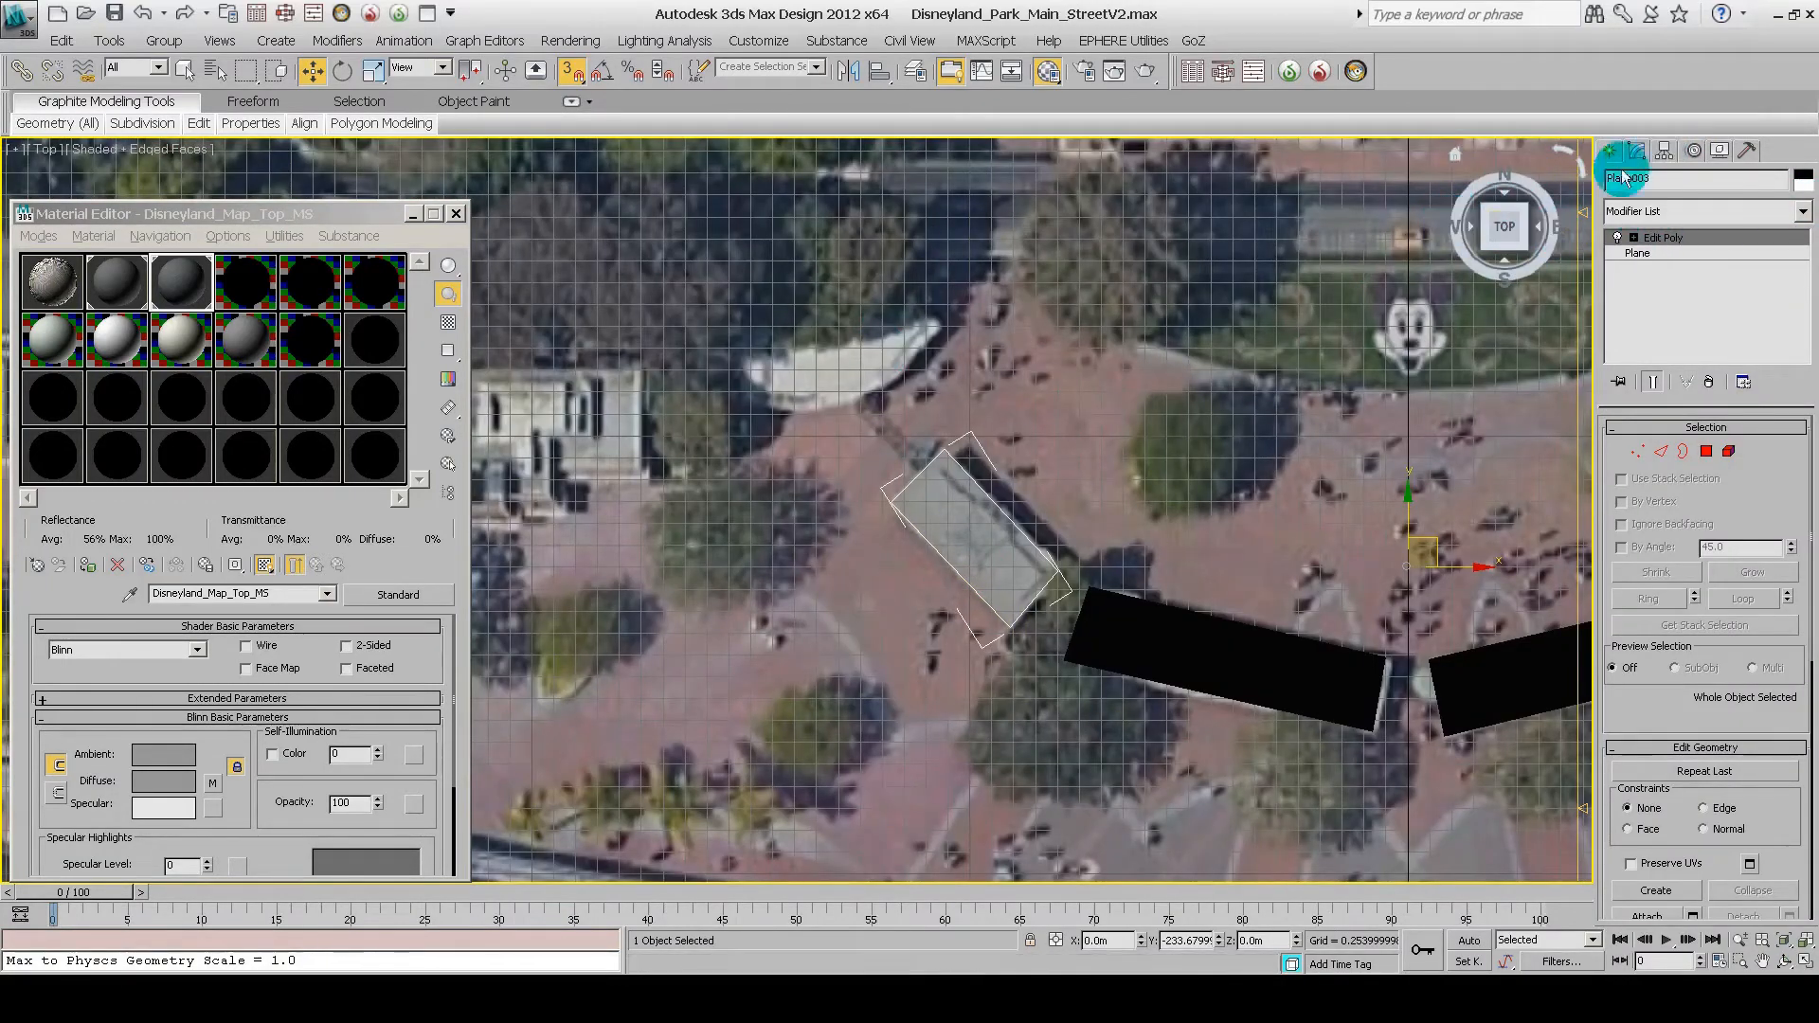
# Step: Reset the third block's transform with Reset XForm and collapse its whole modifier stack
pyautogui.click(1746, 150)
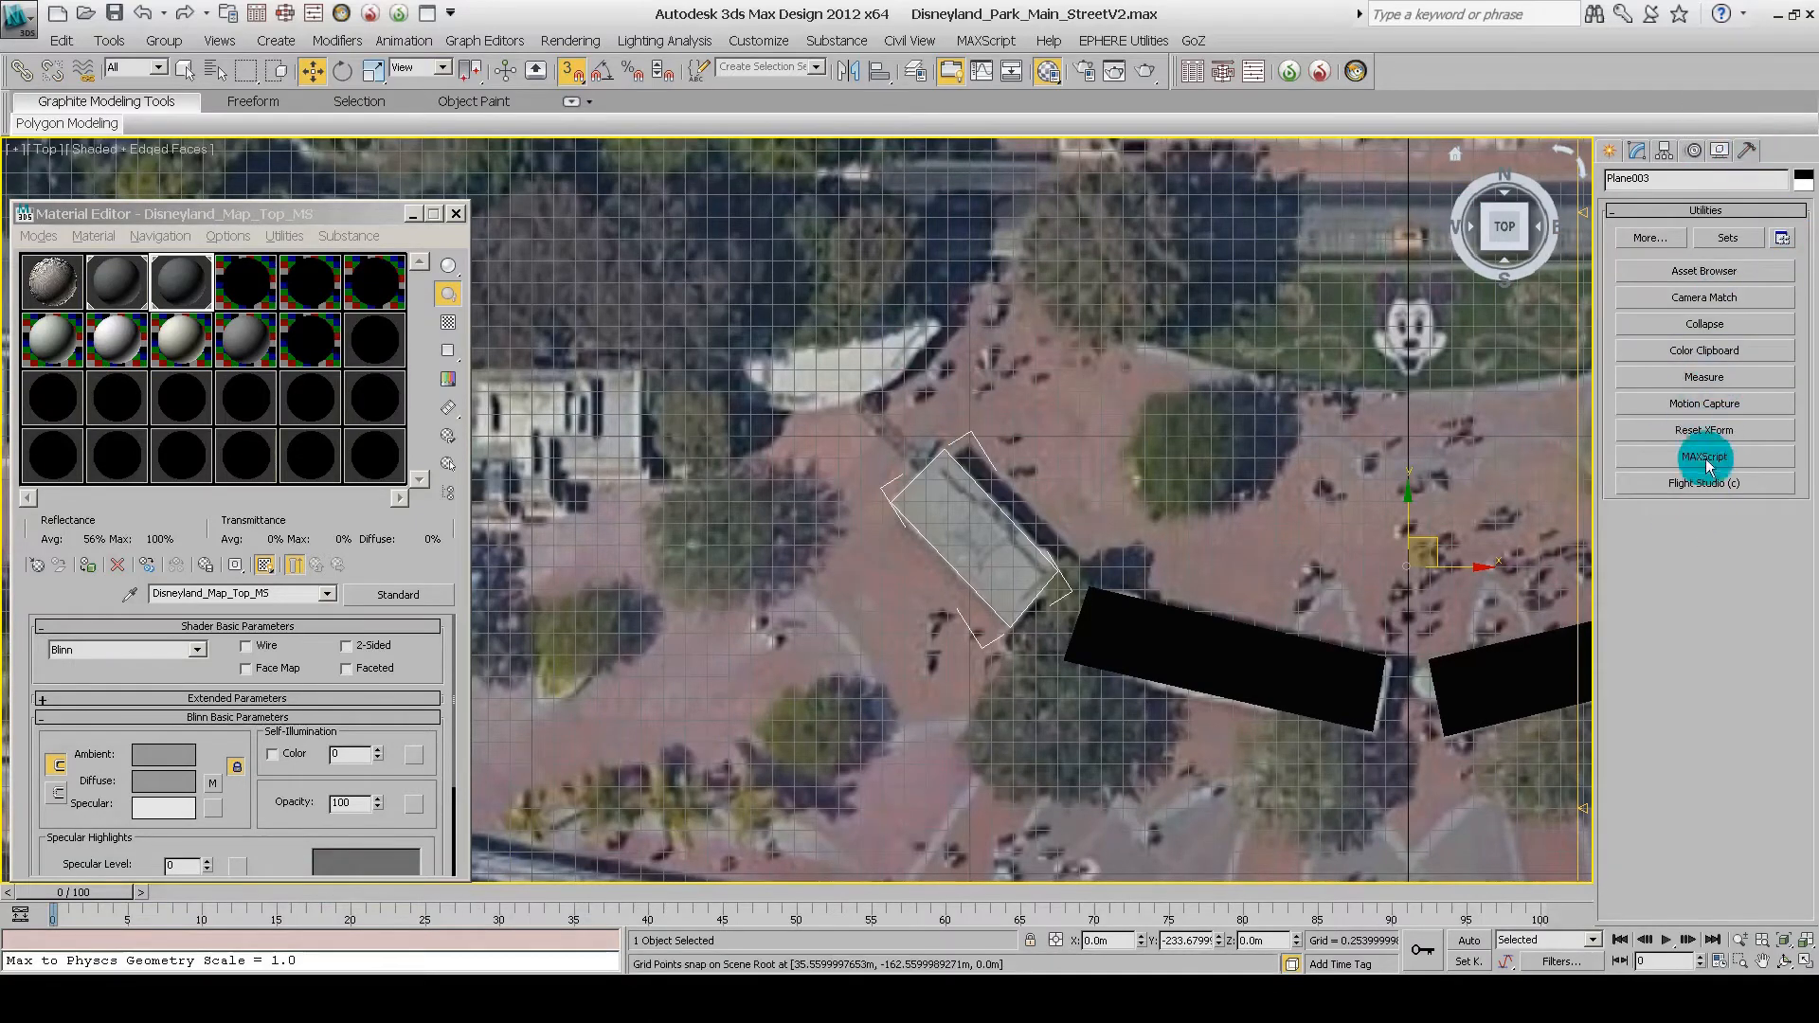
pyautogui.click(1640, 149)
pyautogui.rightClick(1660, 238)
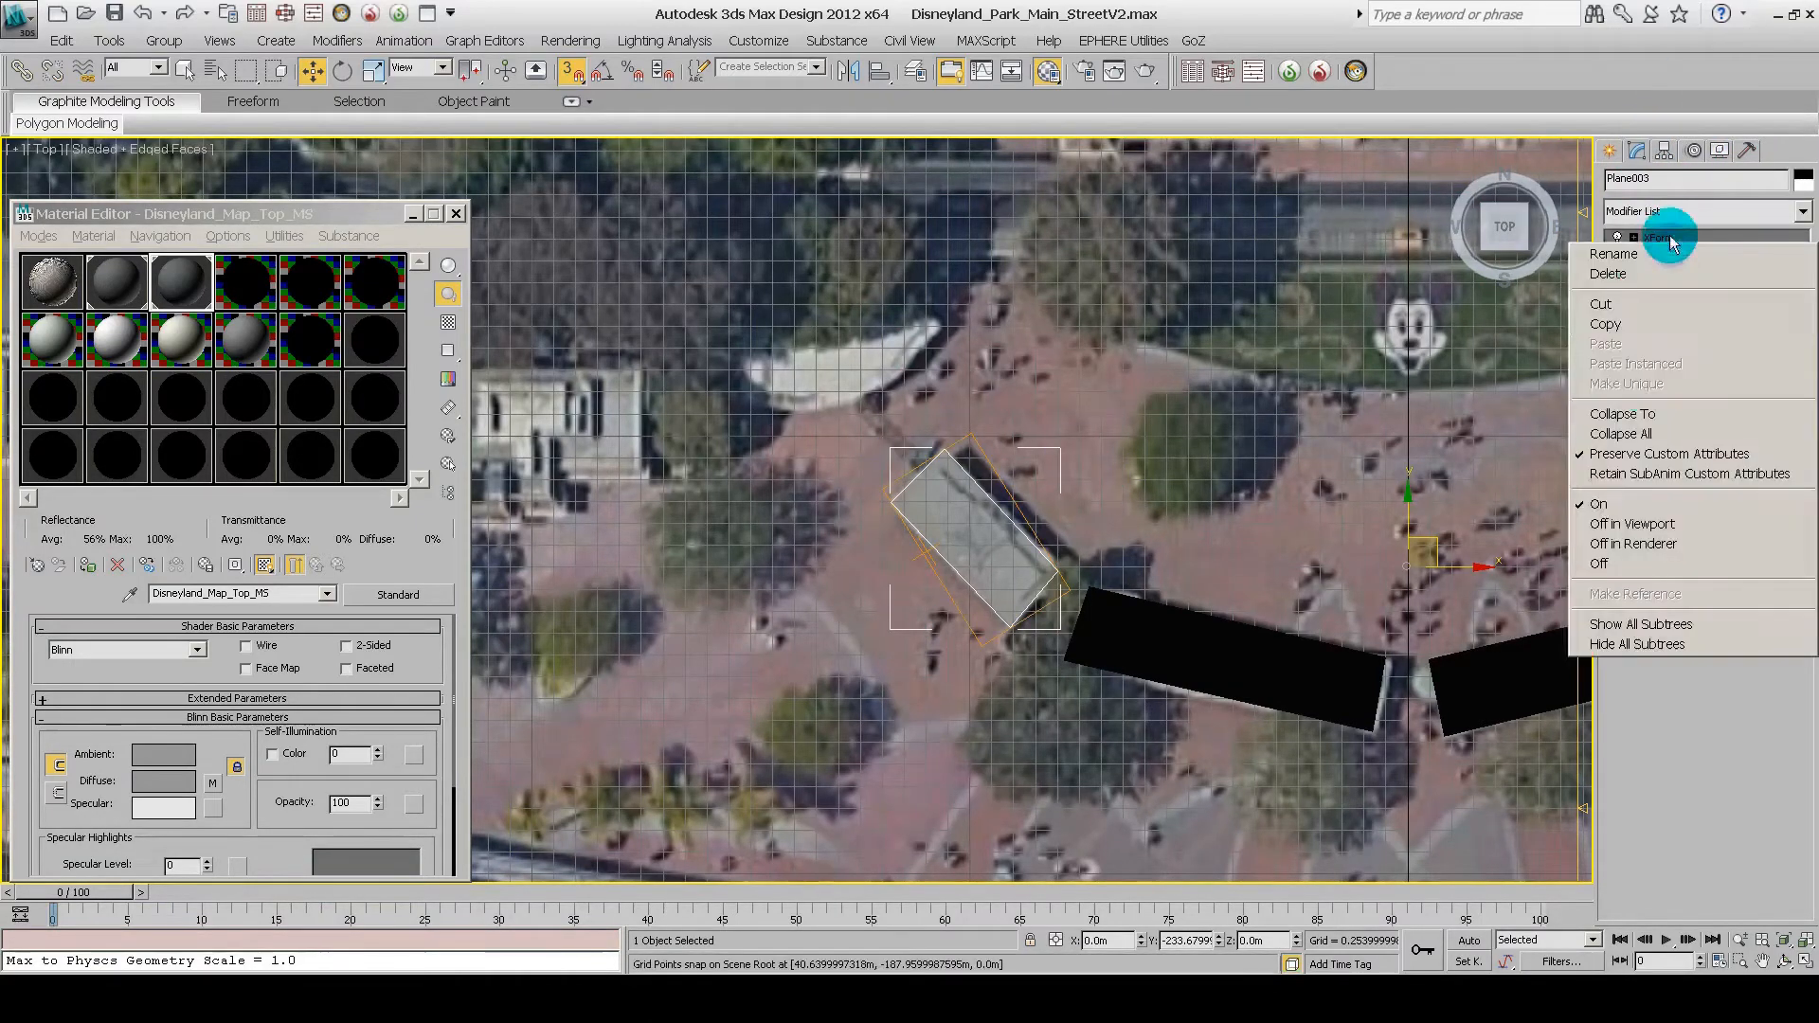
pyautogui.click(1638, 434)
pyautogui.click(1664, 149)
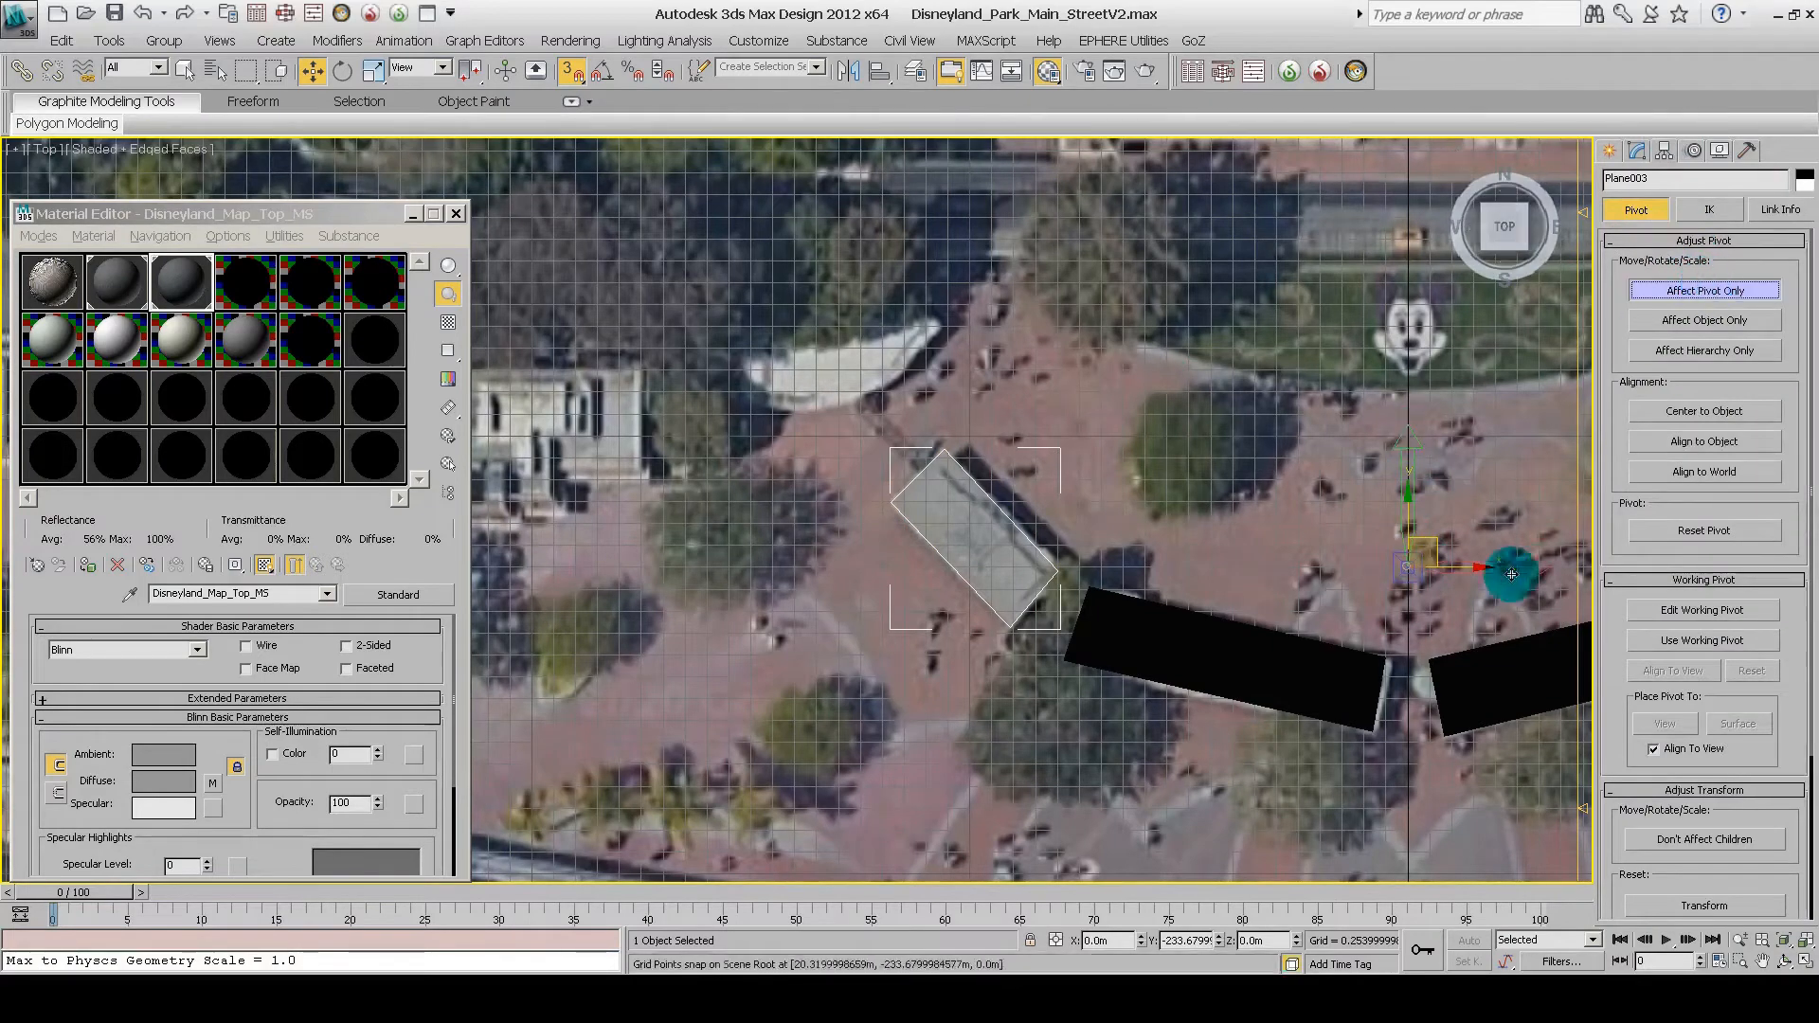
# Step: Mirror the third block to the opposite side of the plaza with a Symmetry modifier on the X axis, flipped
pyautogui.click(1637, 150)
pyautogui.moveTo(1395, 411); pyautogui.dragTo(974, 515, button='middle')
pyautogui.click(1805, 210)
pyautogui.press('Return')
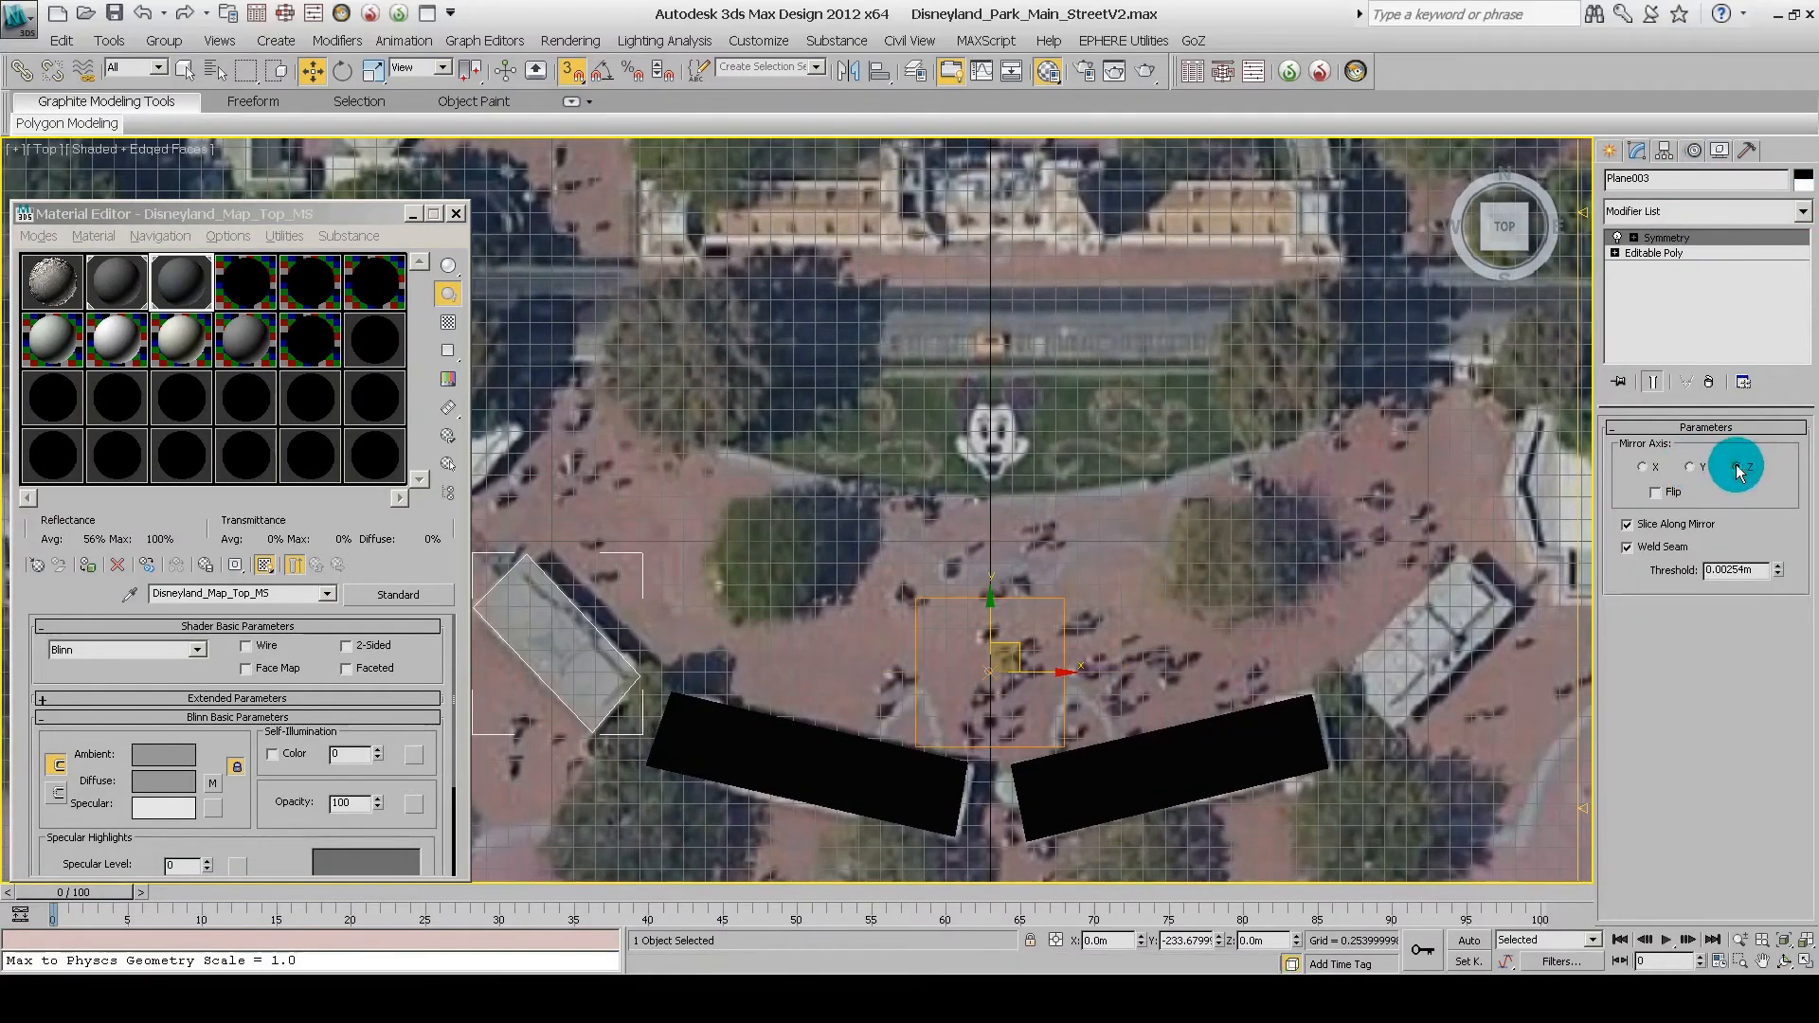
pyautogui.moveTo(1229, 424); pyautogui.dragTo(1238, 414, button='middle')
pyautogui.scroll(-3, 1238, 414)
pyautogui.click(1643, 467)
pyautogui.moveTo(1188, 545); pyautogui.dragTo(1178, 540, button='middle')
pyautogui.click(1655, 491)
pyautogui.moveTo(1286, 650); pyautogui.dragTo(1272, 595, button='middle')
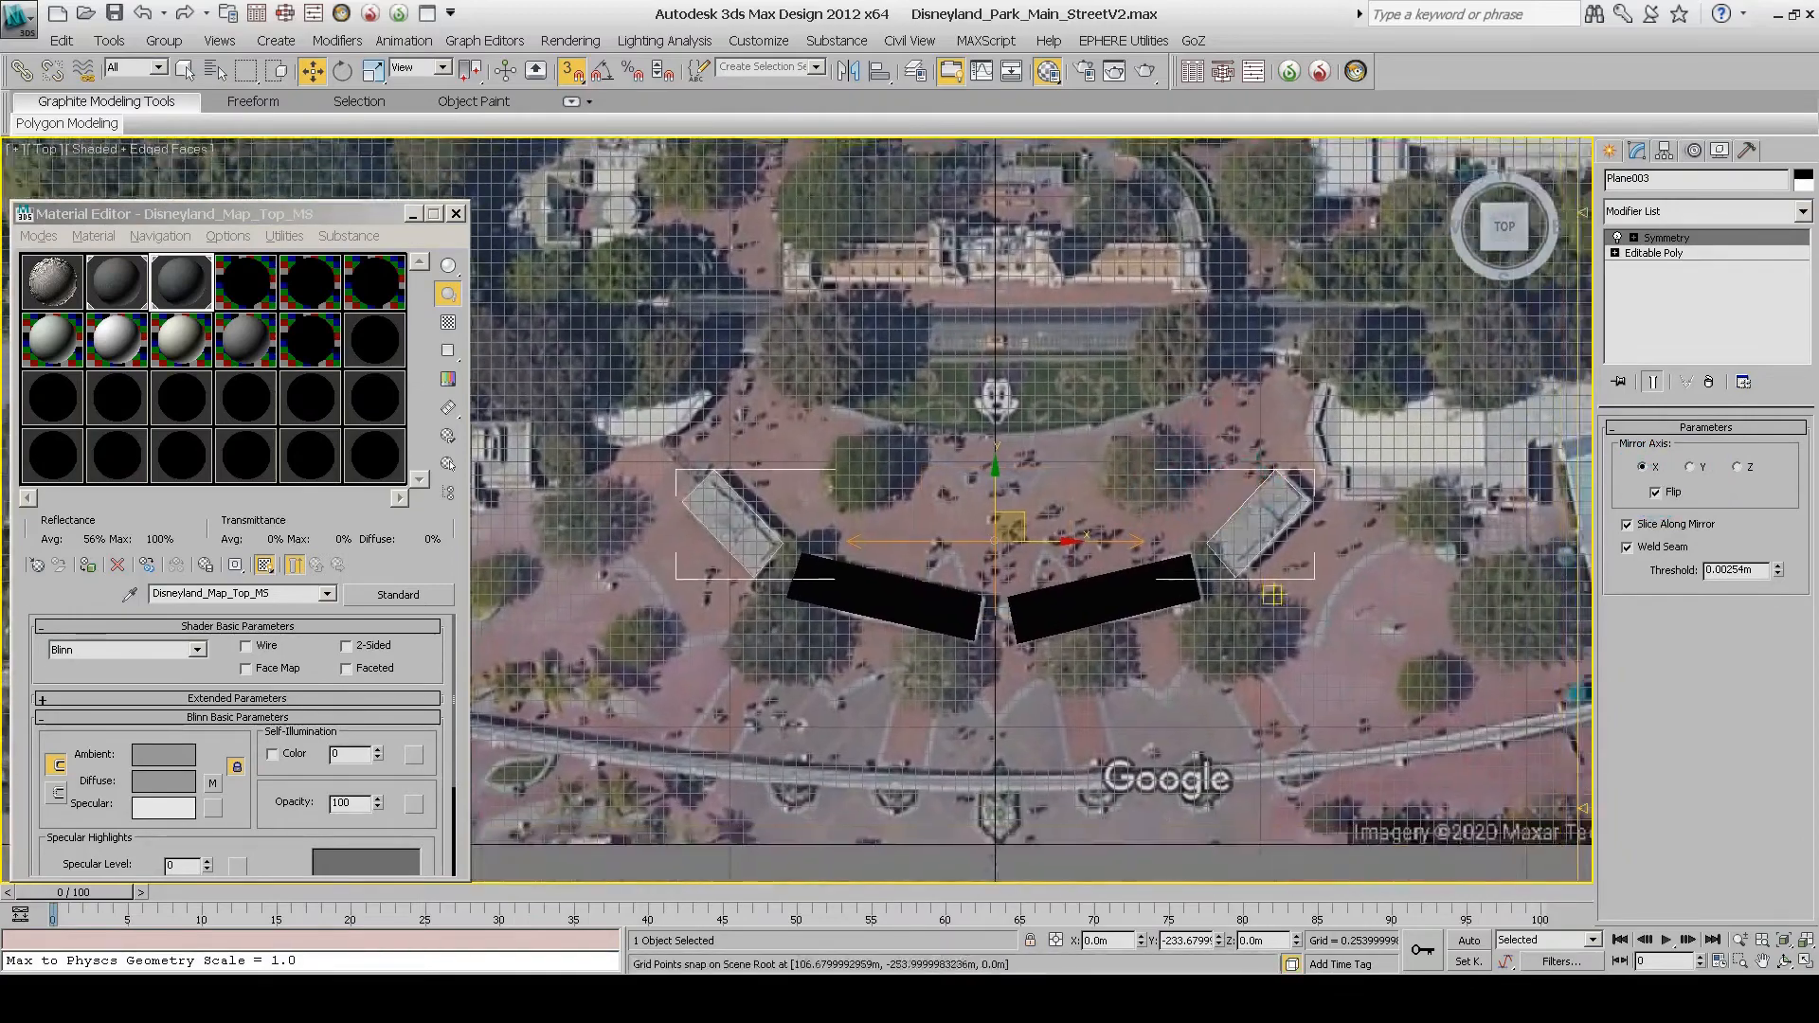
pyautogui.scroll(4, 1169, 553)
pyautogui.moveTo(1041, 396); pyautogui.dragTo(1007, 464, button='middle')
pyautogui.moveTo(1109, 292); pyautogui.dragTo(1151, 523, button='middle')
# Step: Select both satellite map planes and set transforms to affect only their pivots
pyautogui.click(1326, 649)
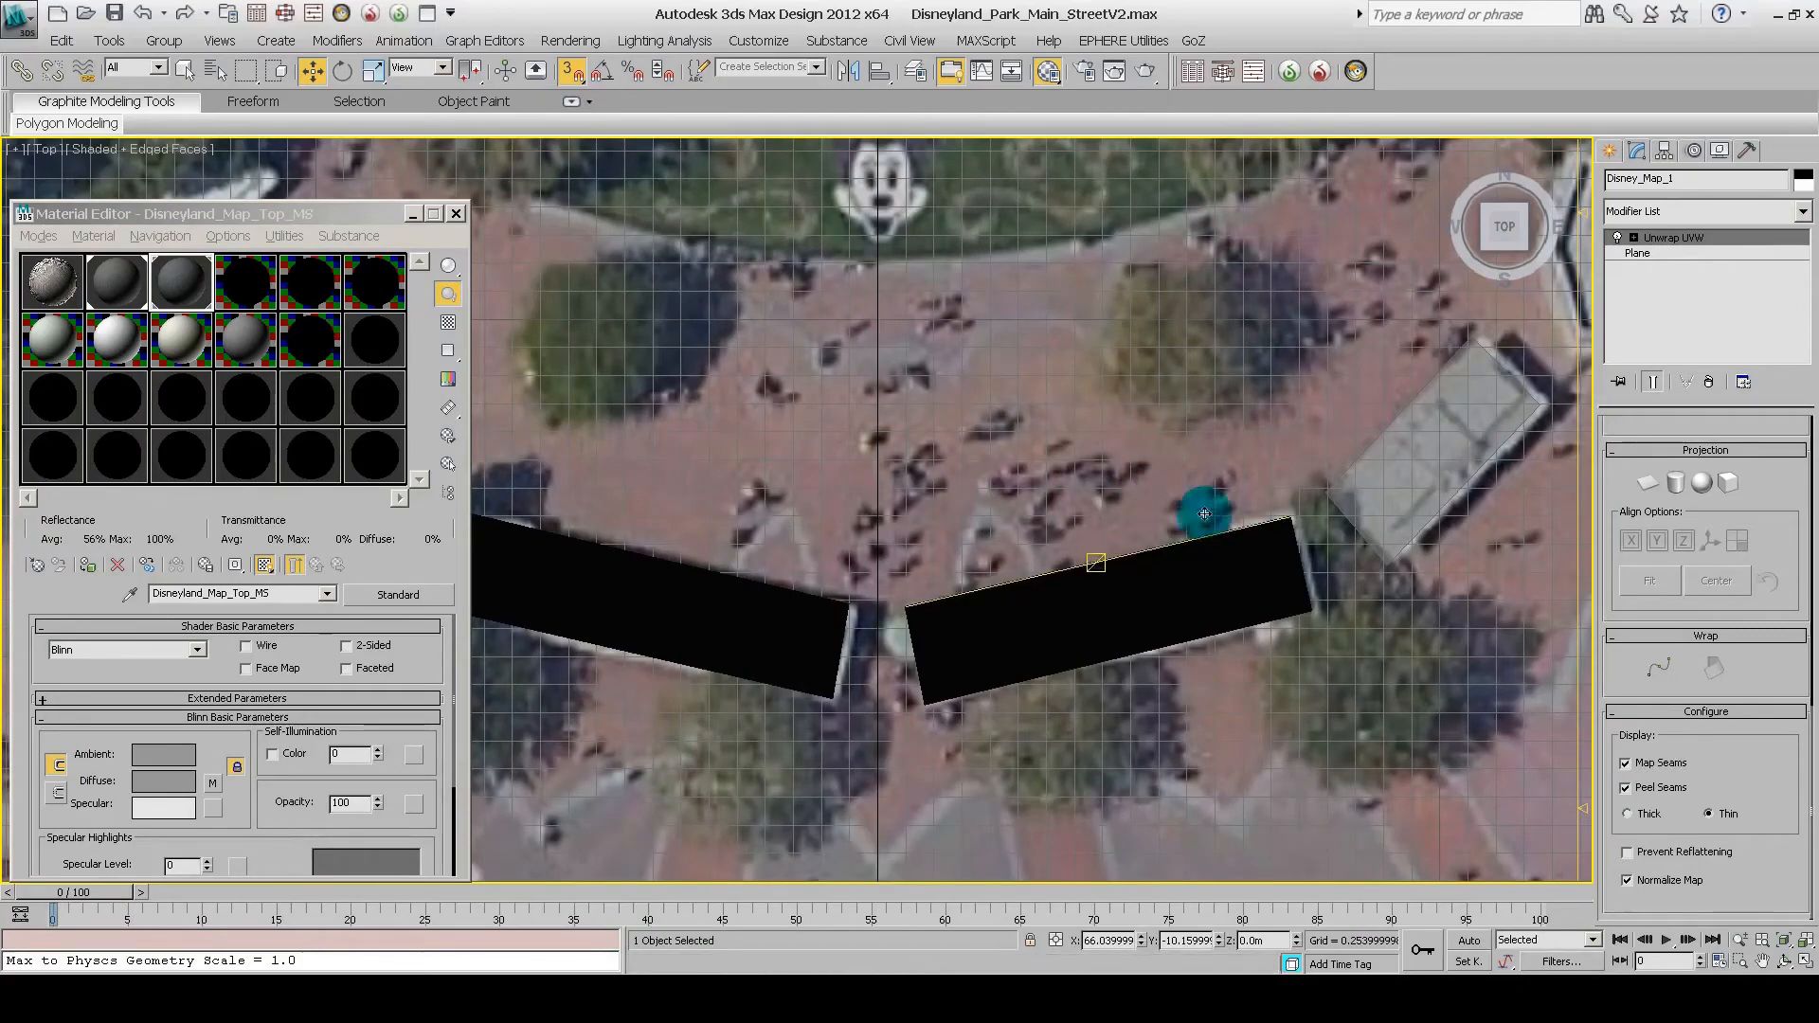
pyautogui.scroll(-3, 890, 385)
pyautogui.moveTo(890, 386); pyautogui.dragTo(900, 871, button='middle')
pyautogui.scroll(-6, 968, 311)
pyautogui.moveTo(1007, 316); pyautogui.dragTo(1089, 581, button='middle')
pyautogui.click(1734, 238)
pyautogui.keyDown('ctrl'); pyautogui.click(1005, 548); pyautogui.keyUp('ctrl')
pyautogui.scroll(4, 1005, 548)
pyautogui.moveTo(990, 273); pyautogui.dragTo(1031, 435, button='middle')
pyautogui.press('w')
pyautogui.moveTo(1038, 625); pyautogui.dragTo(1050, 476, button='middle')
pyautogui.click(1665, 150)
pyautogui.click(1719, 290)
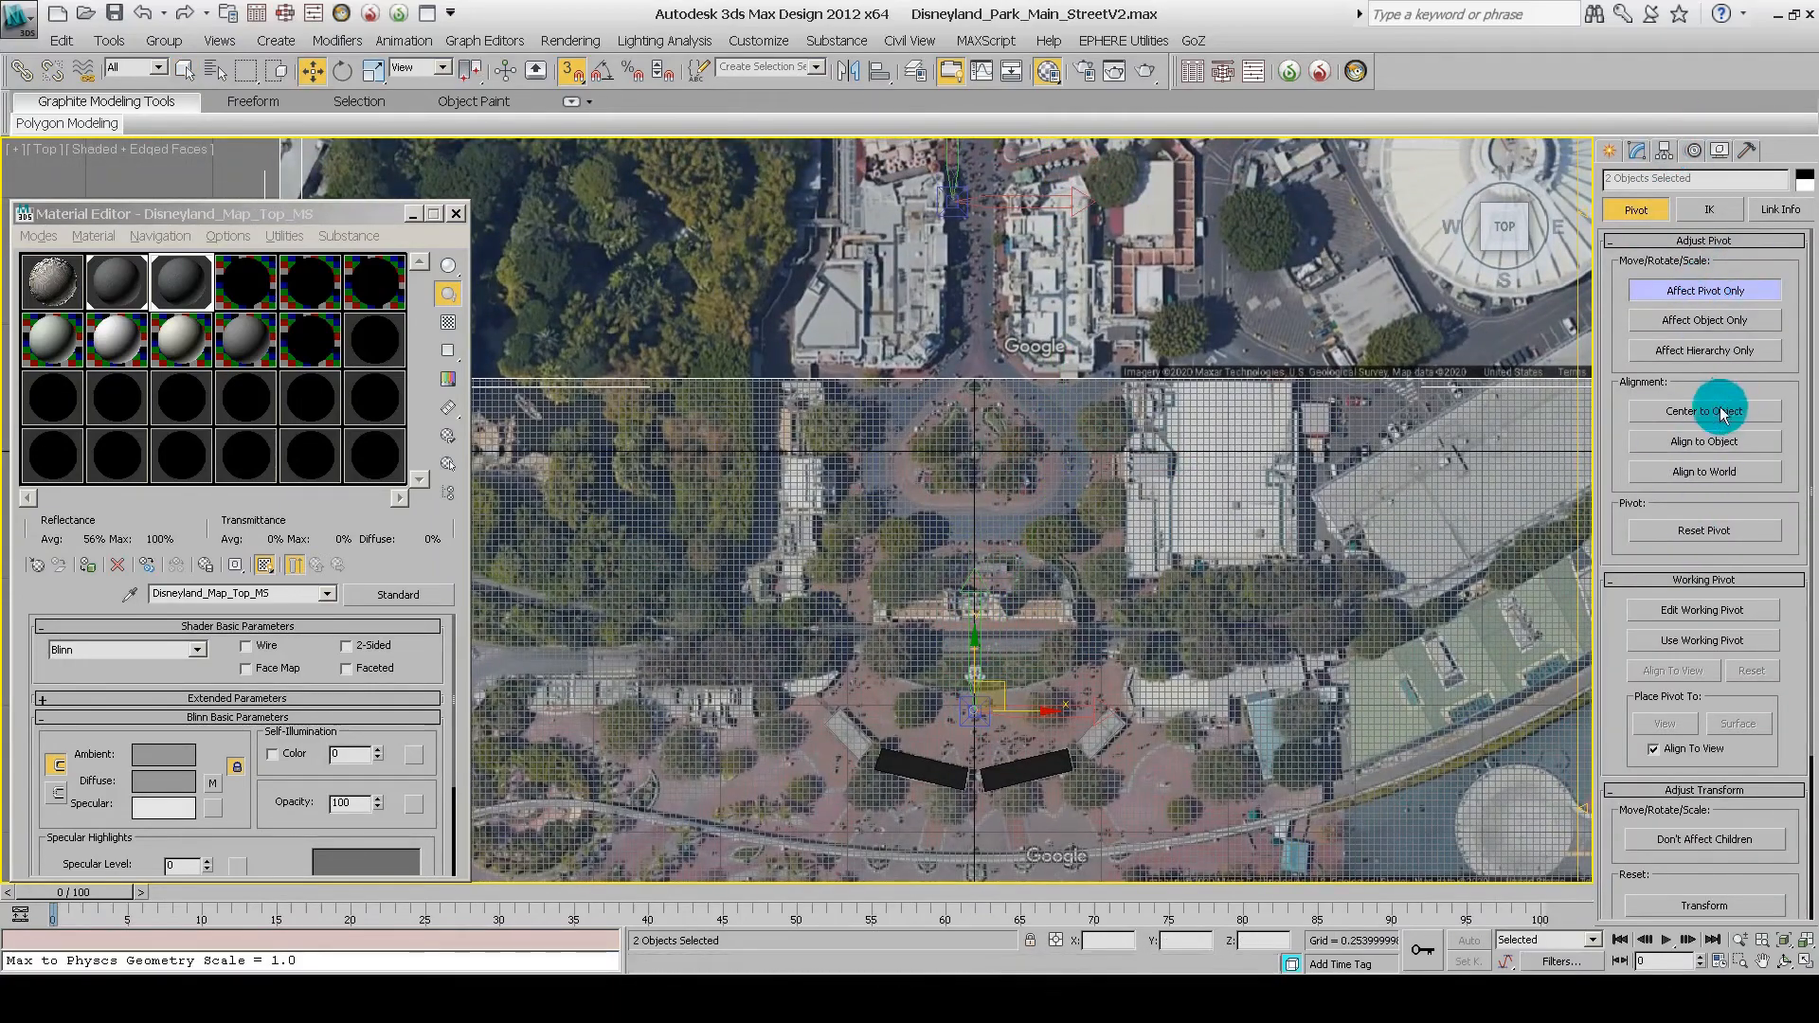
# Step: Leave pivot editing and shift both map planes sideways so the plaza and its fountain centre on the vertical grid axis
pyautogui.scroll(10, 1134, 480)
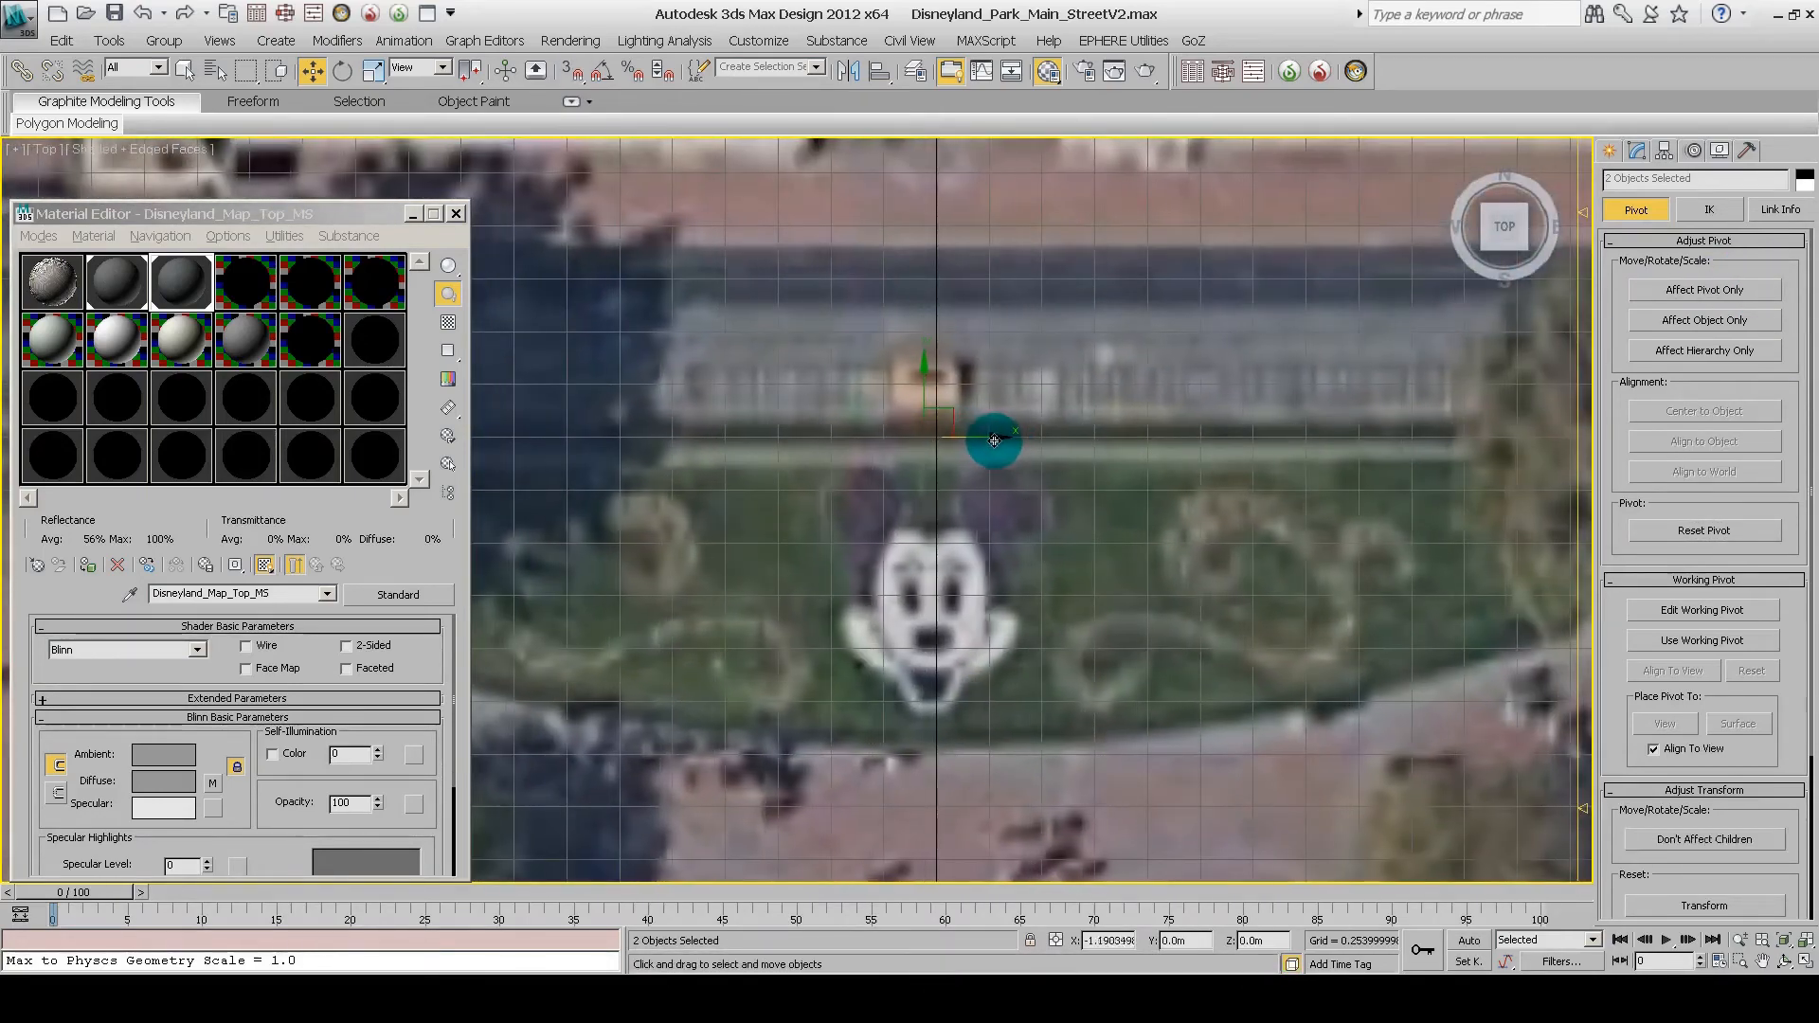
pyautogui.moveTo(989, 432); pyautogui.dragTo(1316, 812, button='middle')
pyautogui.scroll(-4, 975, 475)
pyautogui.moveTo(1047, 511); pyautogui.dragTo(1071, 853, button='middle')
pyautogui.moveTo(942, 180); pyautogui.dragTo(948, 406, button='middle')
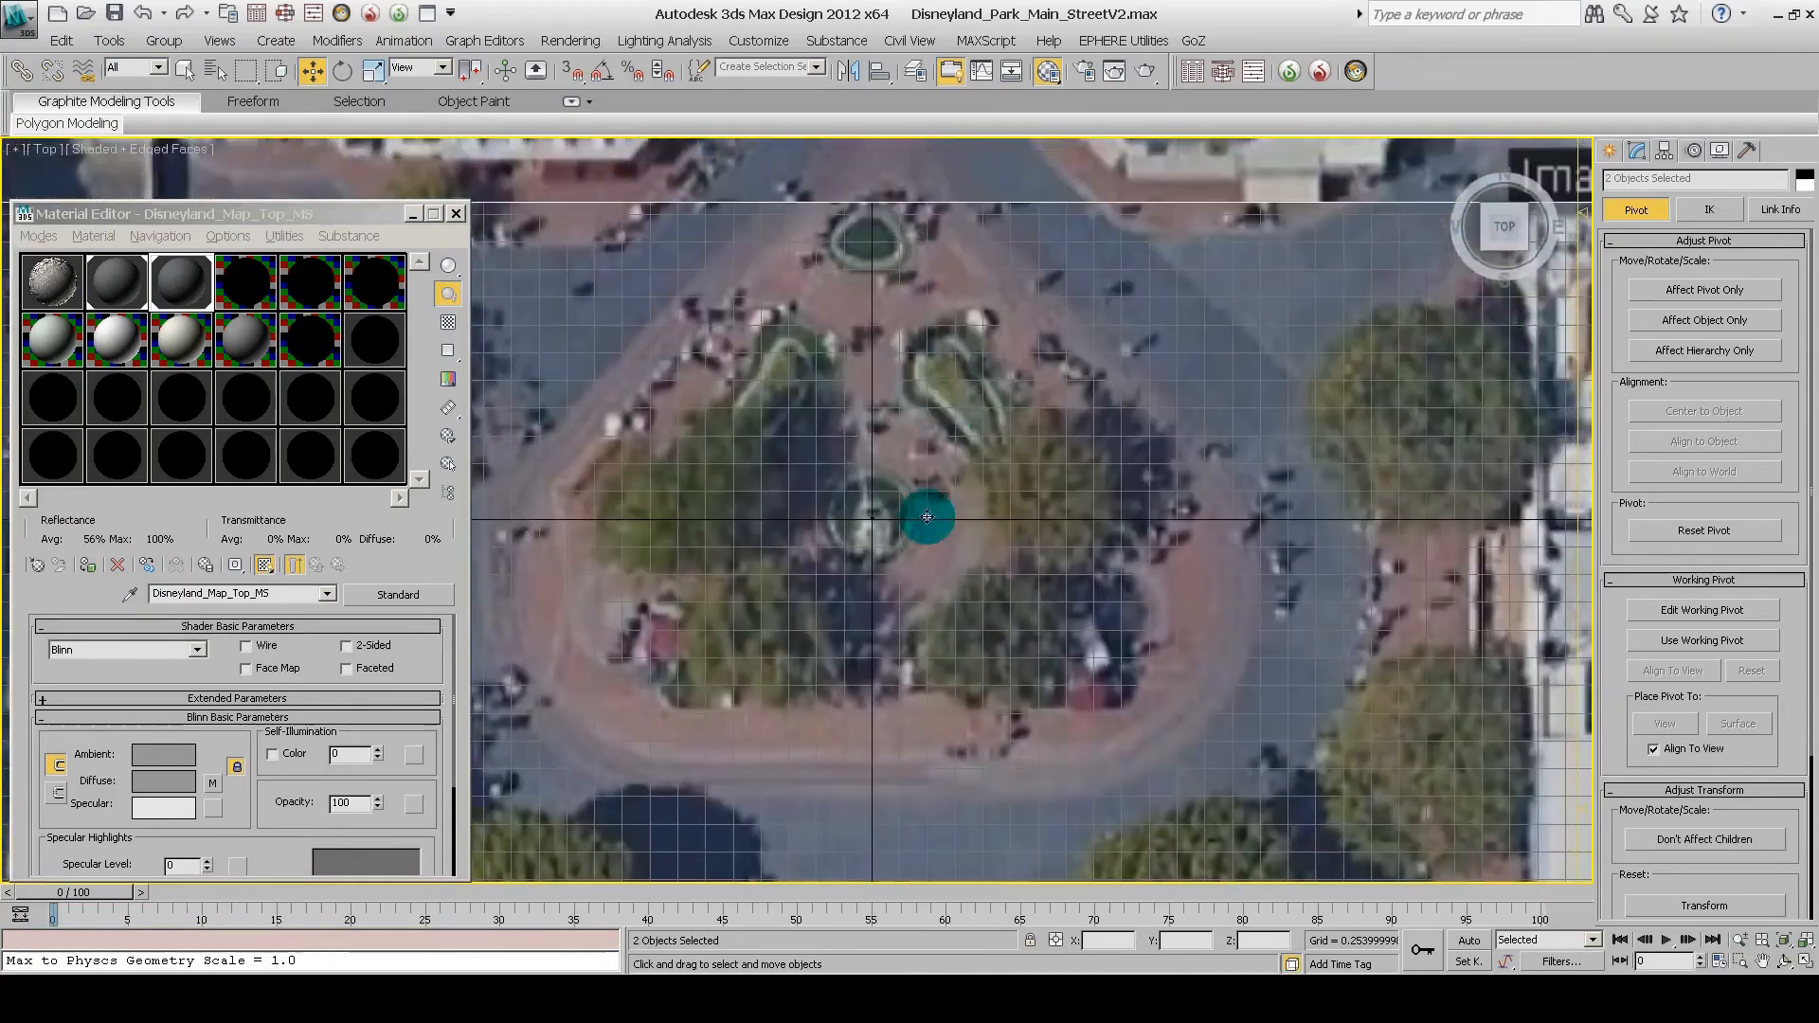
pyautogui.moveTo(862, 495); pyautogui.dragTo(864, 853, button='middle')
pyautogui.moveTo(911, 170); pyautogui.dragTo(881, 786, button='middle')
pyautogui.moveTo(867, 268); pyautogui.dragTo(871, 189, button='middle')
pyautogui.moveTo(862, 853); pyautogui.dragTo(1039, 591, button='middle')
# Step: Select the three entrance building blocks and make them see-through in the perspective view
pyautogui.scroll(-4, 856, 662)
pyautogui.scroll(4, 914, 597)
pyautogui.rightClick(1158, 739)
pyautogui.click(1189, 865)
pyautogui.click(979, 581)
pyautogui.rightClick(1078, 737)
pyautogui.click(1113, 883)
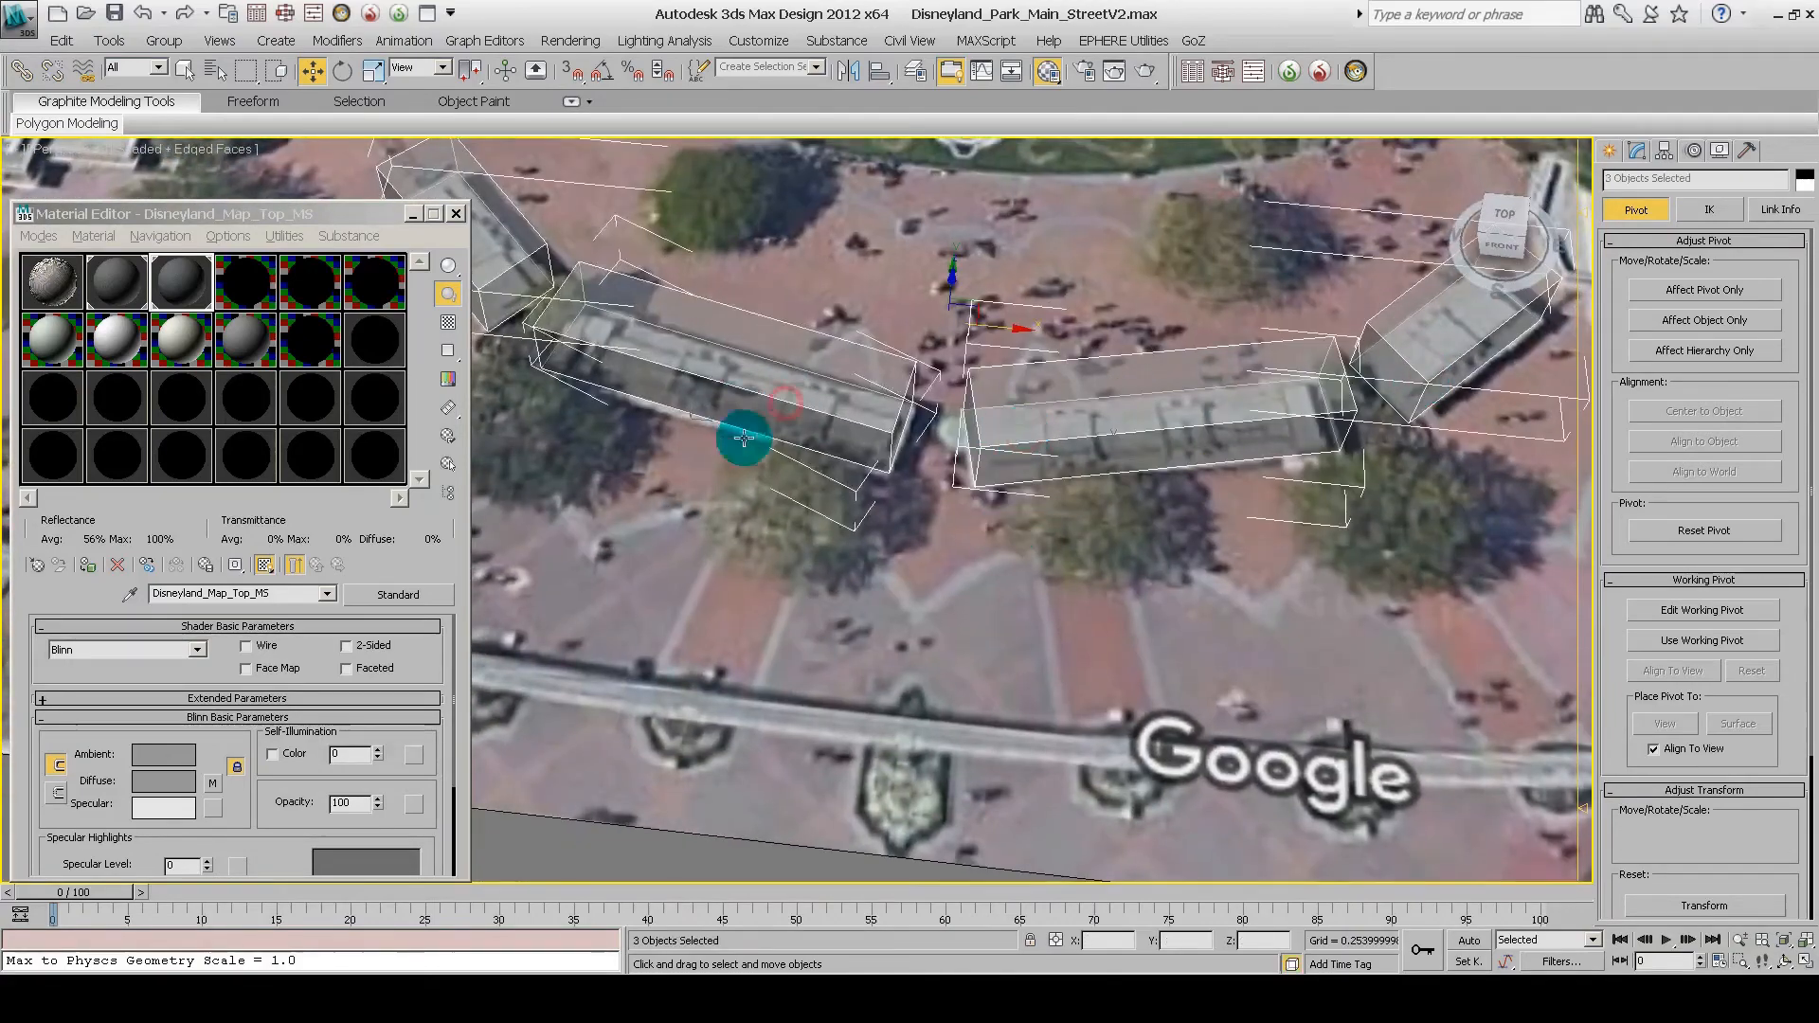
pyautogui.keyDown('alt'); pyautogui.moveTo(743, 438); pyautogui.dragTo(583, 614, button='middle'); pyautogui.keyUp('alt')
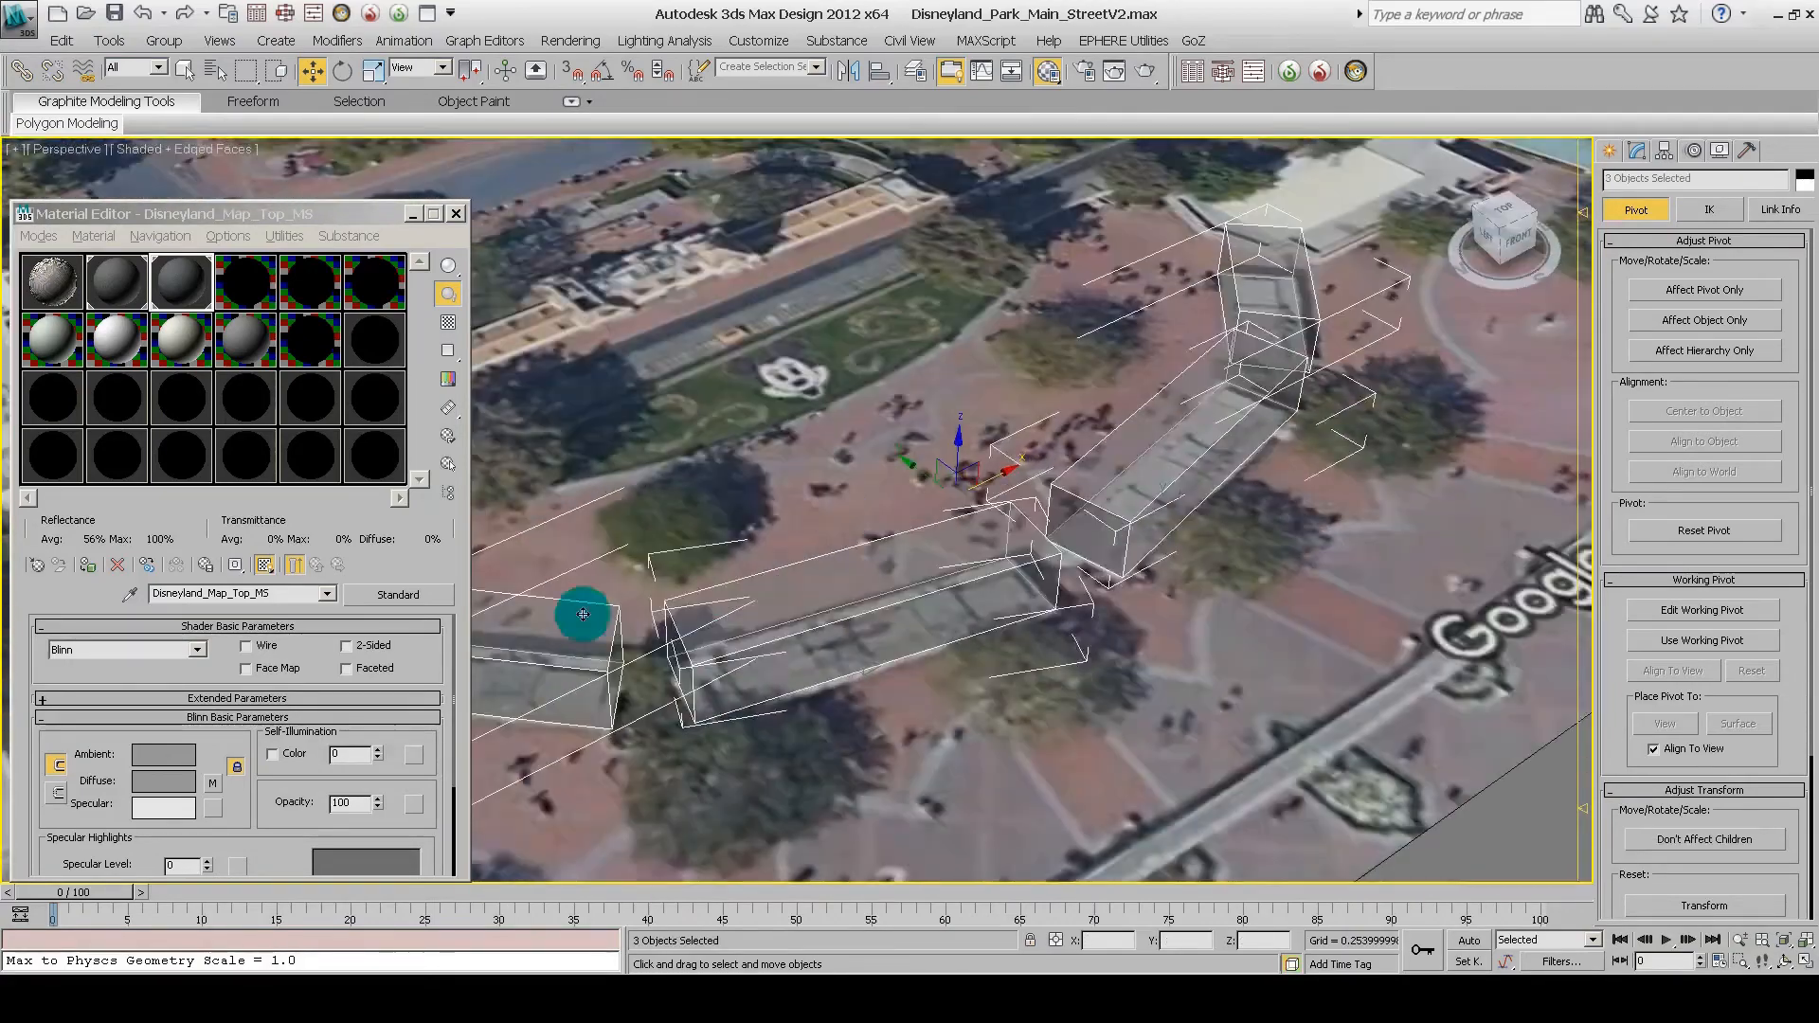
pyautogui.keyDown('ctrl'); pyautogui.click(1148, 451); pyautogui.keyUp('ctrl')
pyautogui.keyDown('alt'); pyautogui.moveTo(1148, 451); pyautogui.dragTo(1122, 515, button='middle'); pyautogui.keyUp('alt')
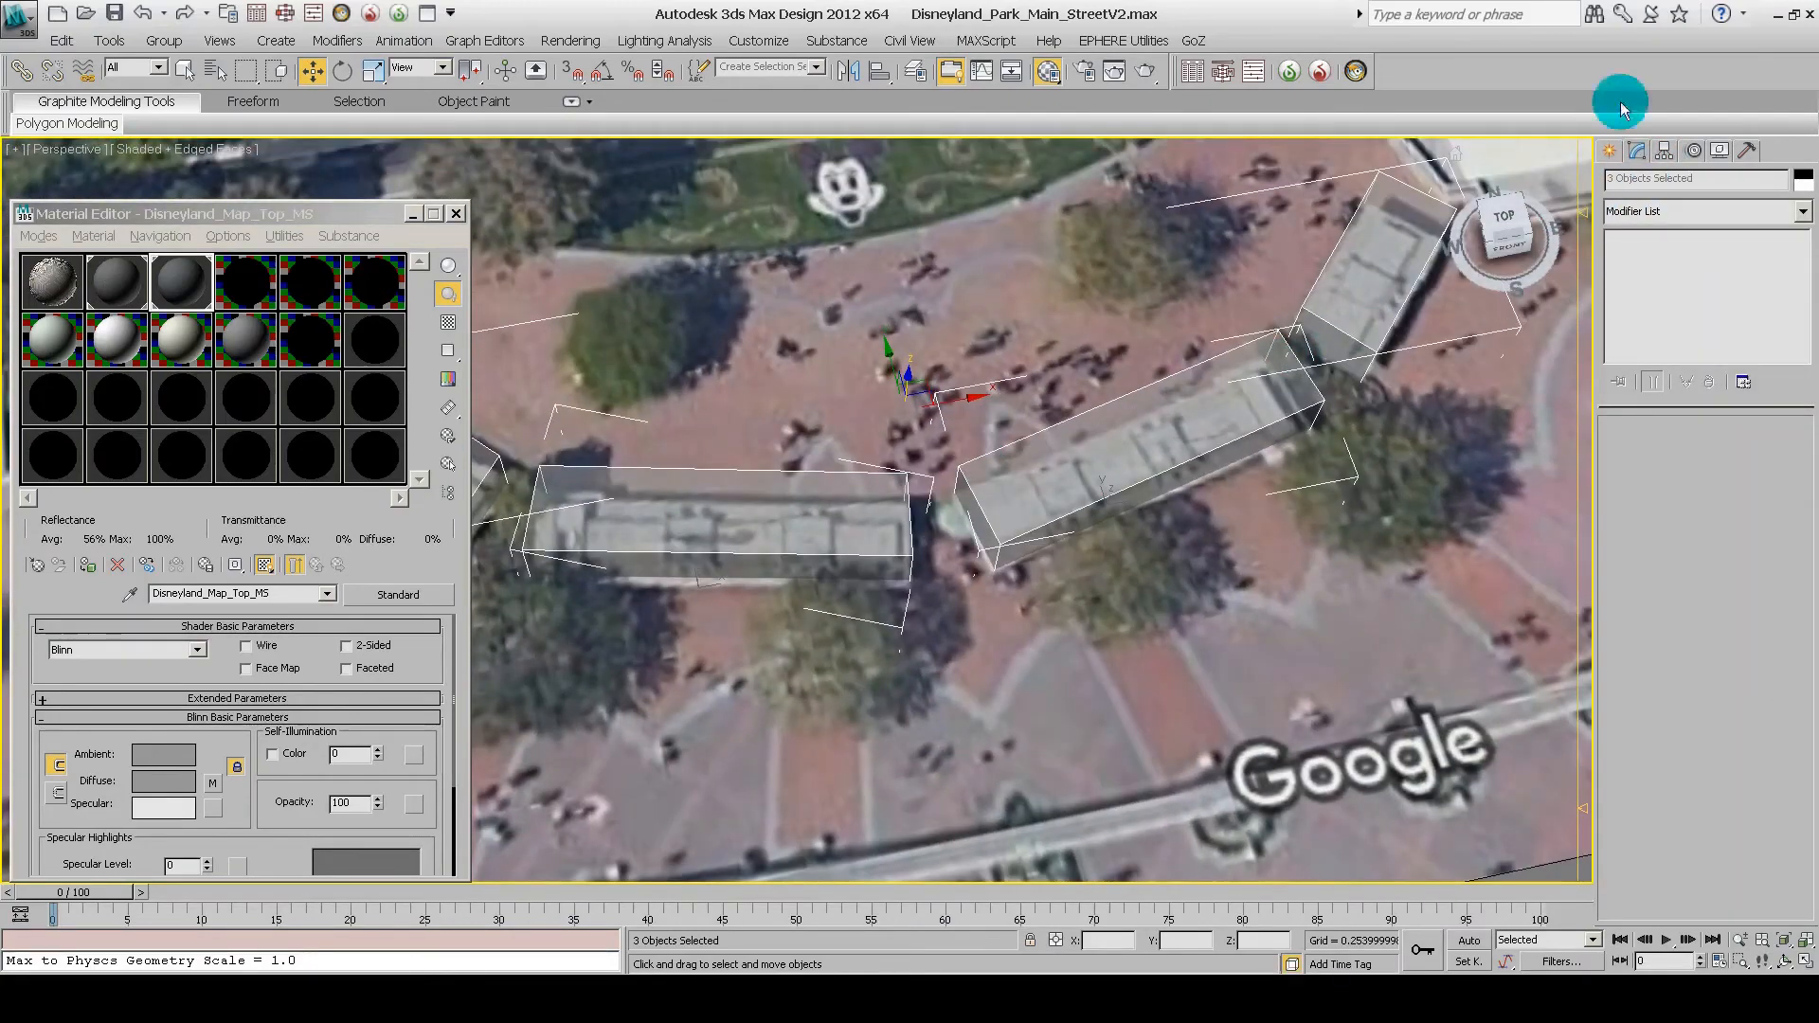
# Step: Browse the object creation categories and bring up the spline shapes
pyautogui.click(1610, 150)
pyautogui.click(1799, 216)
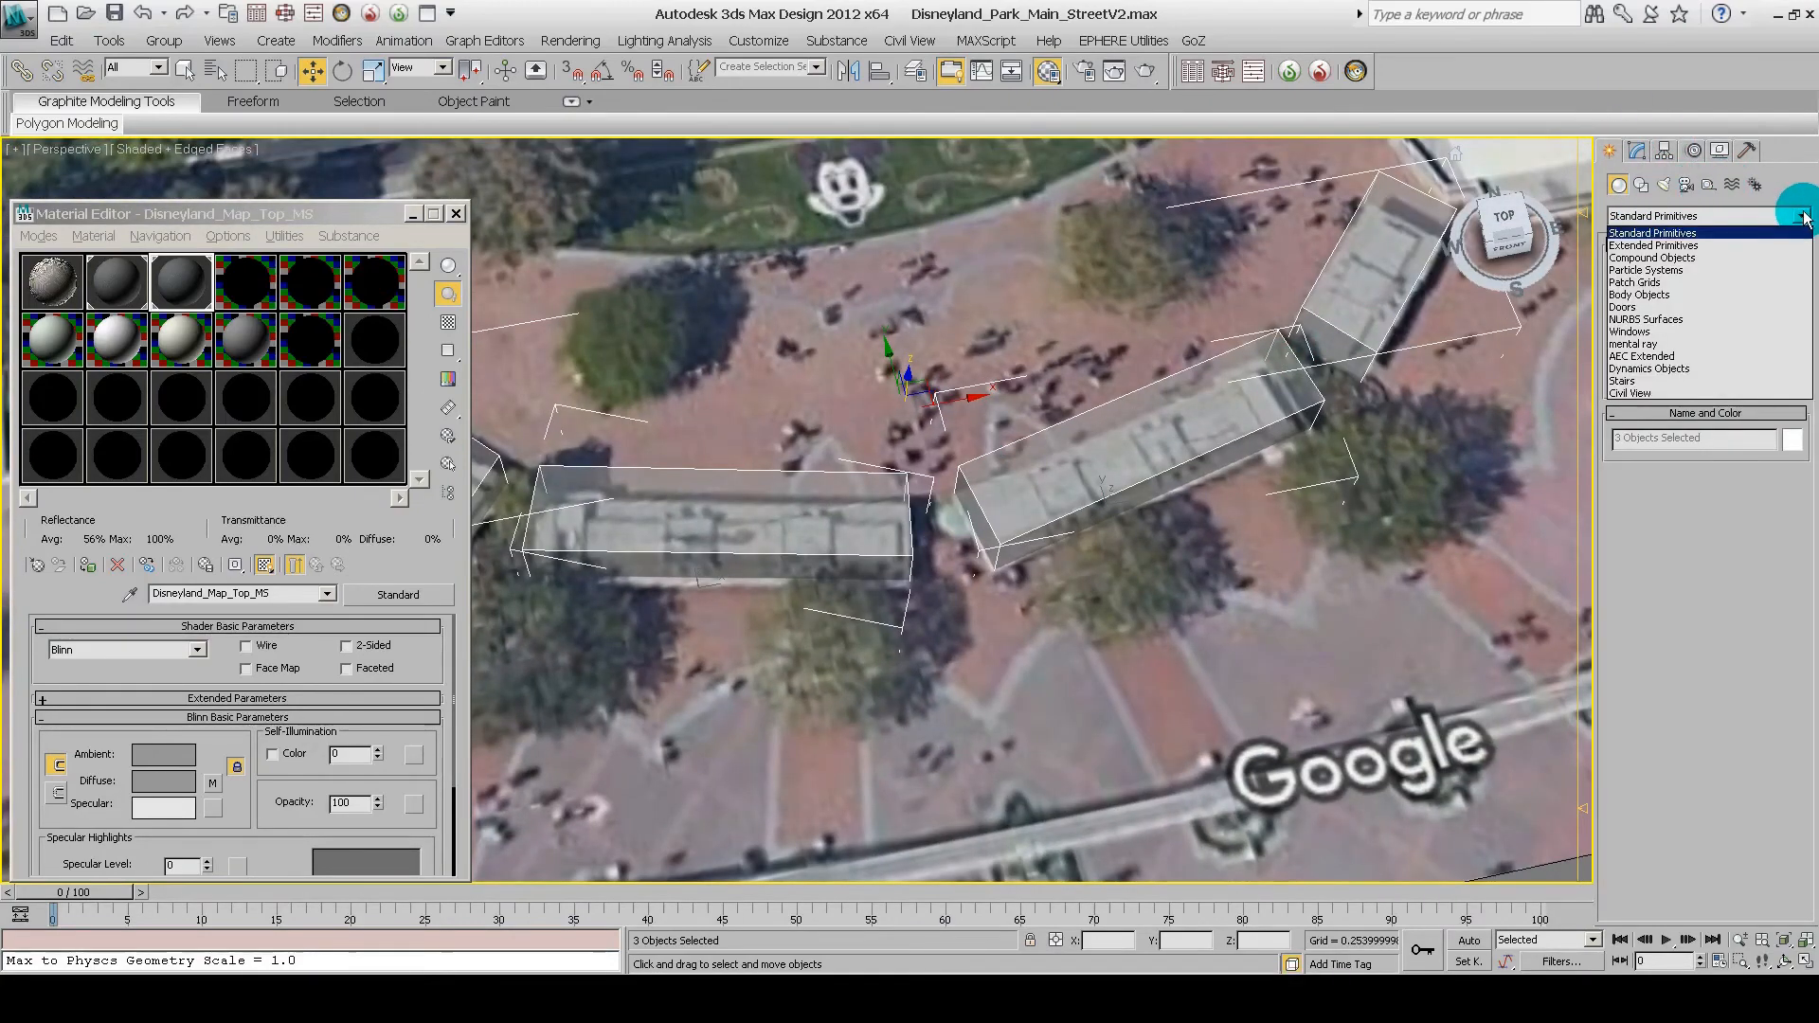
pyautogui.click(1644, 185)
pyautogui.click(1730, 188)
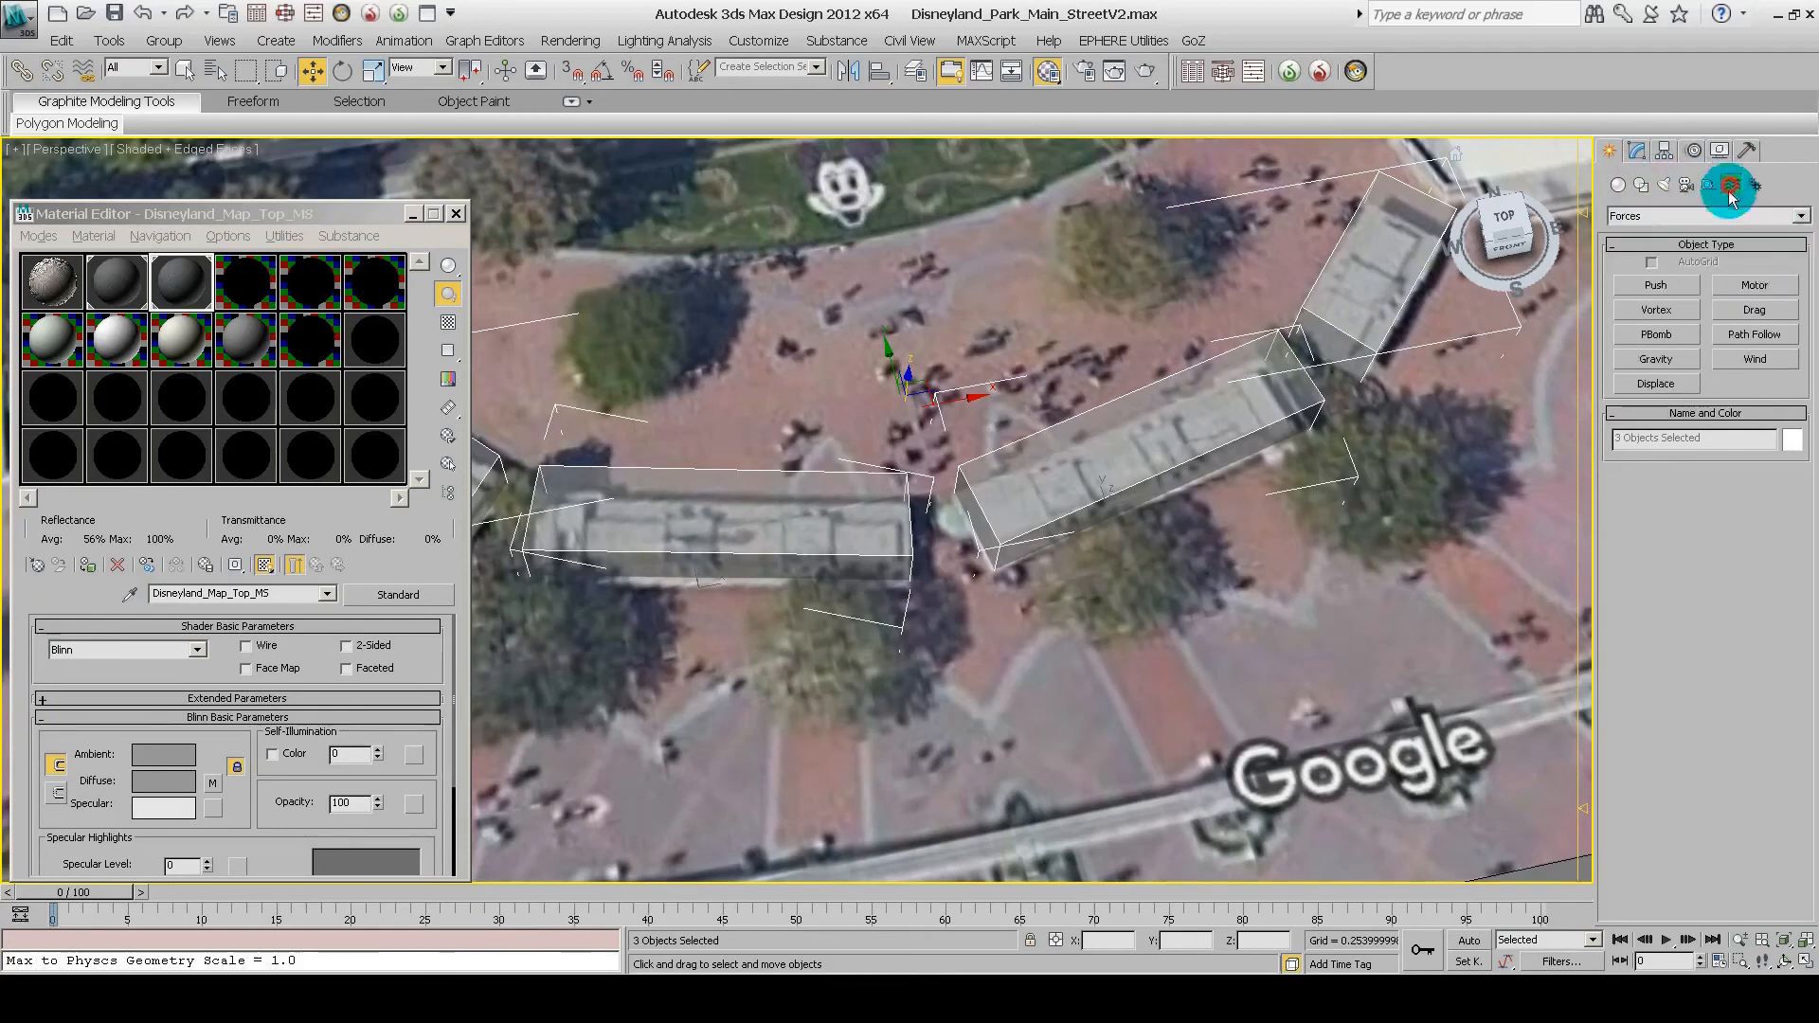
pyautogui.click(1655, 282)
pyautogui.click(1642, 185)
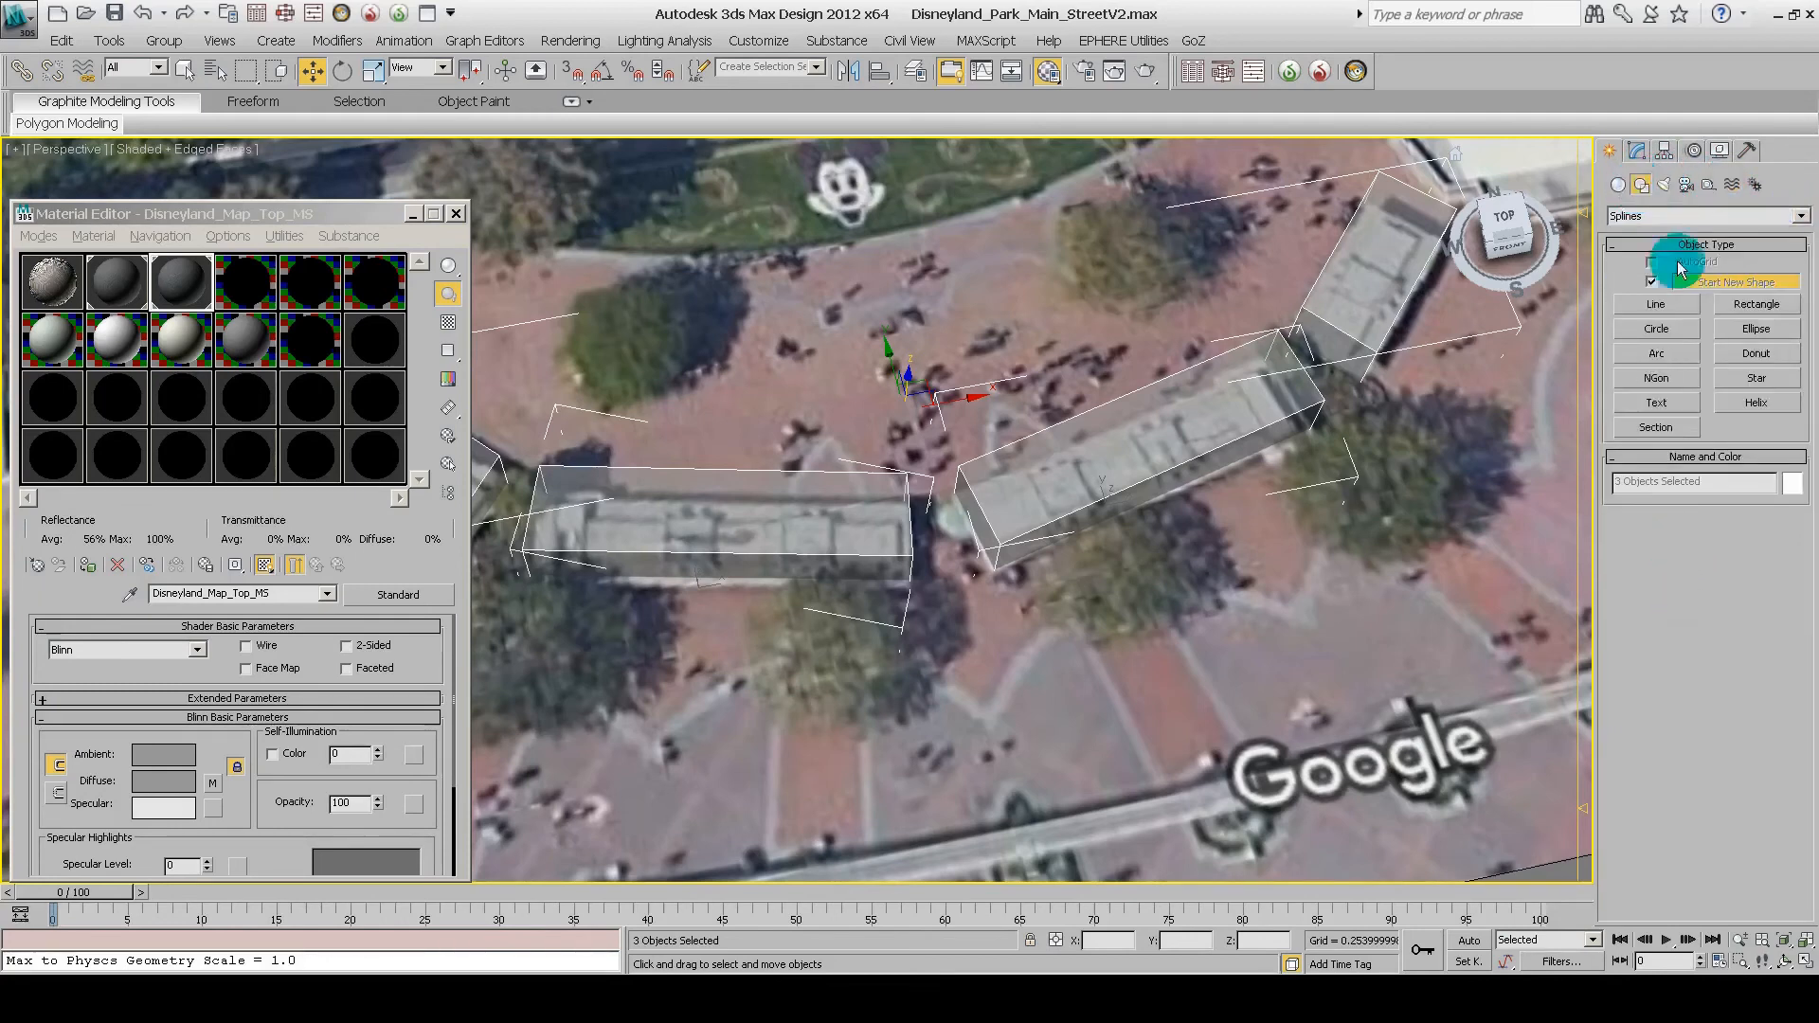